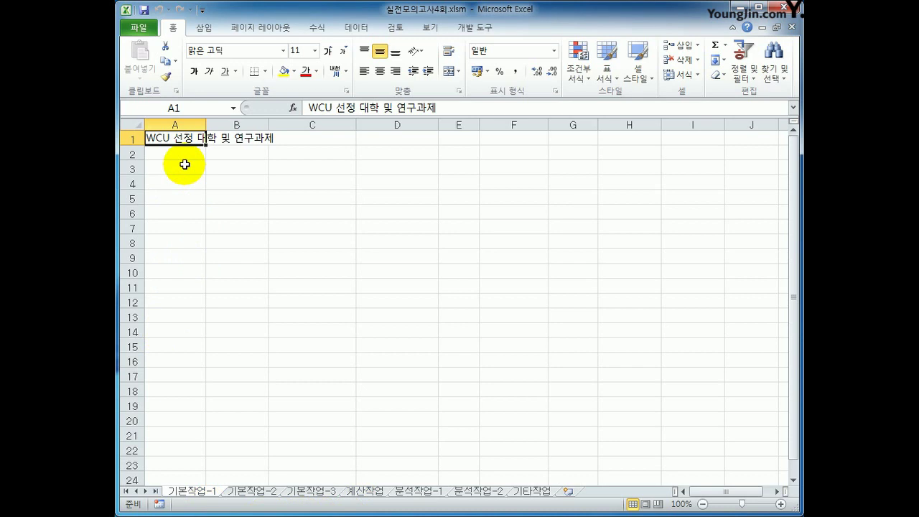
On sheet 기본작업-2, merge the title cells A1:D1 and set their horizontal alignment to center (가운데)
left_click(244, 490)
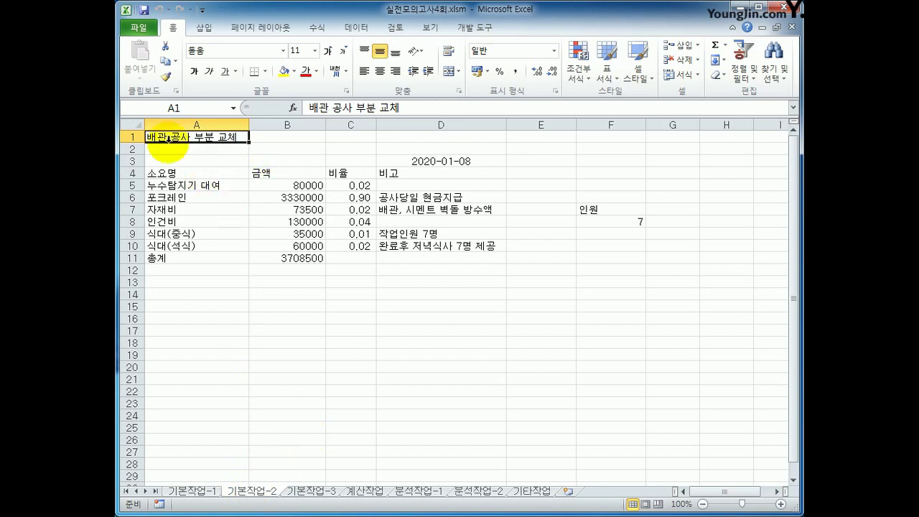
left_click_drag(178, 136, 437, 134)
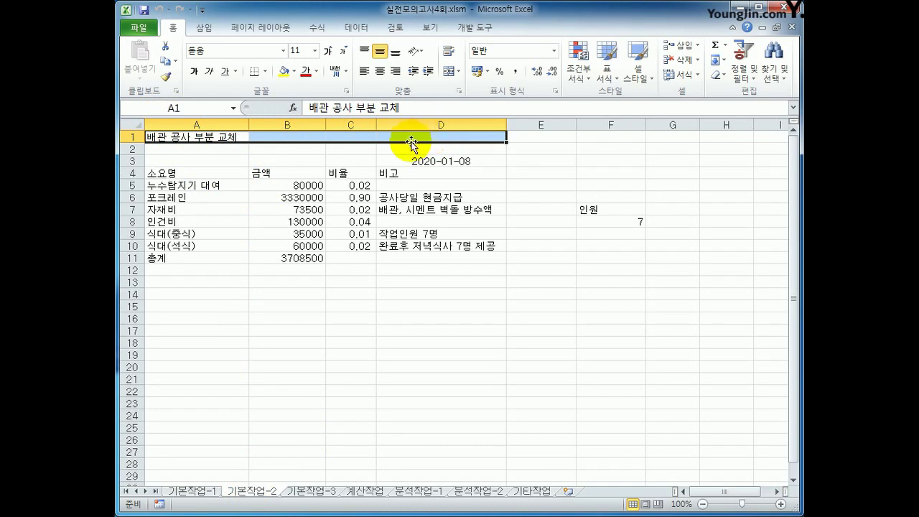
right_click(335, 137)
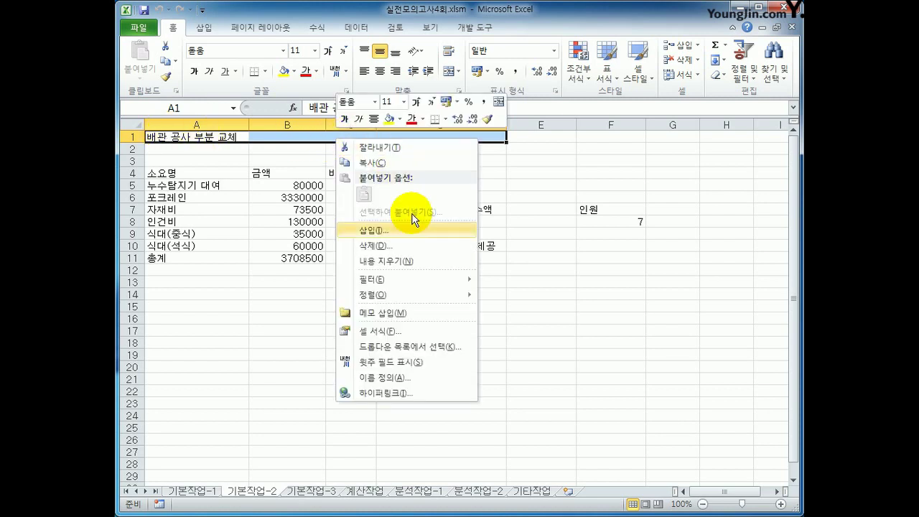
left_click(412, 332)
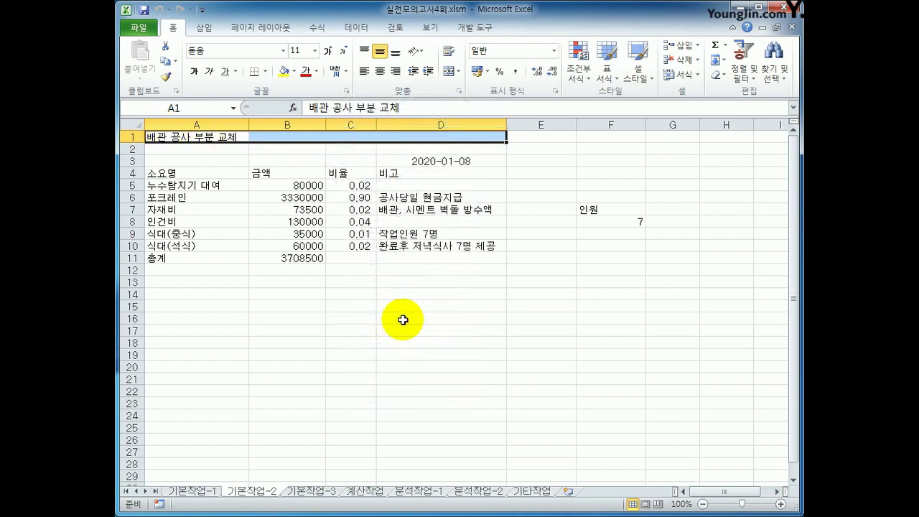
left_click_drag(369, 179, 481, 187)
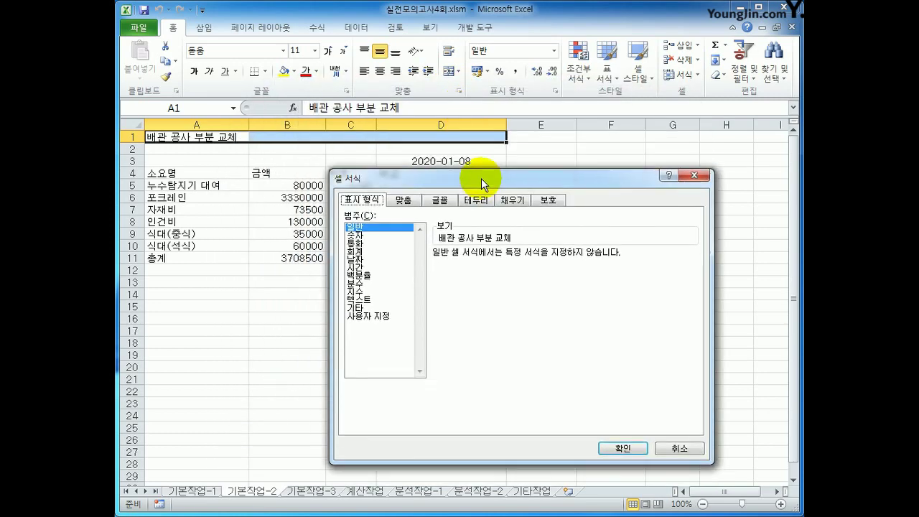
left_click(416, 199)
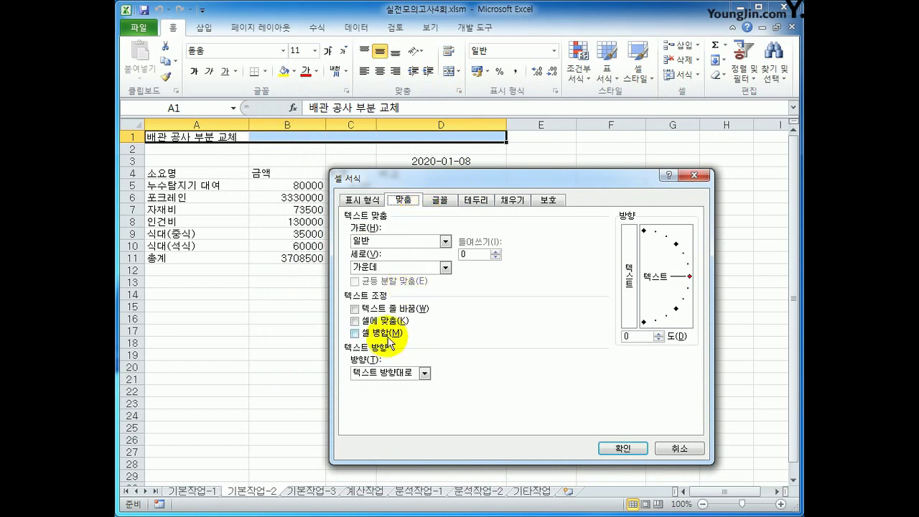
left_click(389, 337)
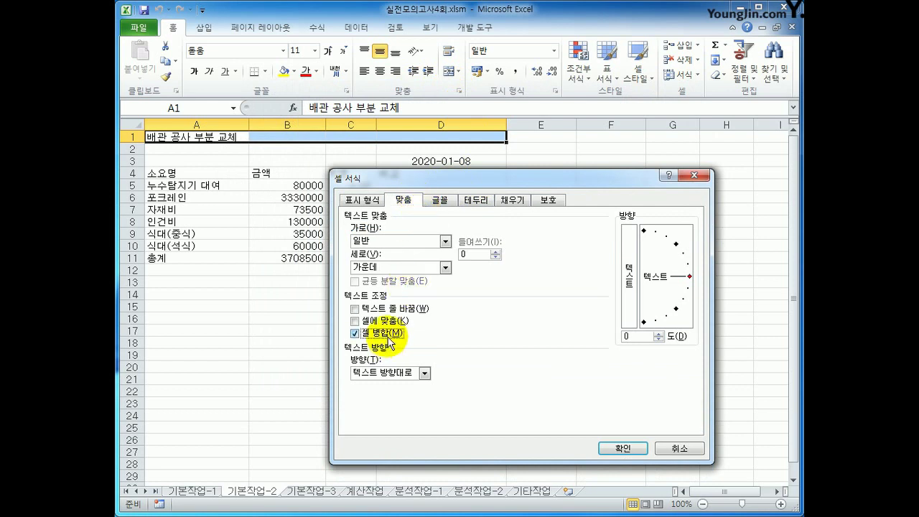
left_click(411, 241)
left_click(410, 270)
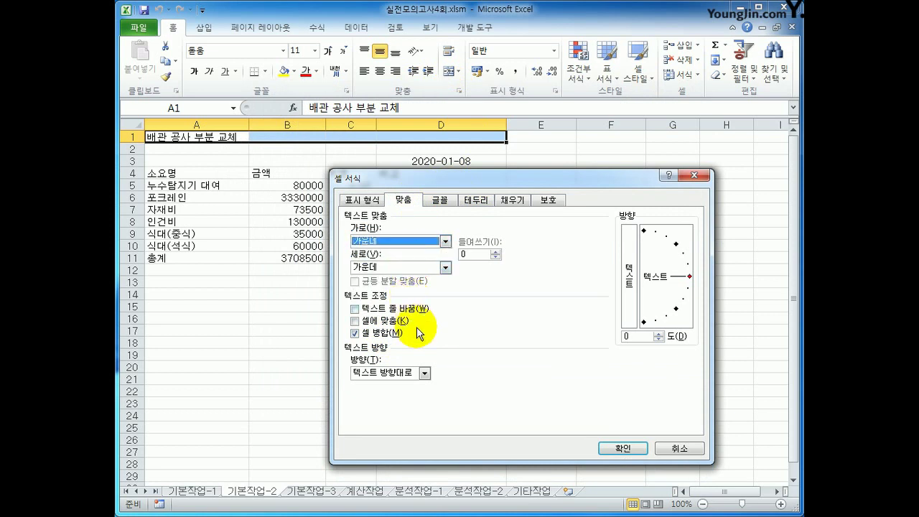
Set the font of the title in A1:D1 to 새굴림
left_click(438, 200)
left_click_drag(534, 257, 534, 246)
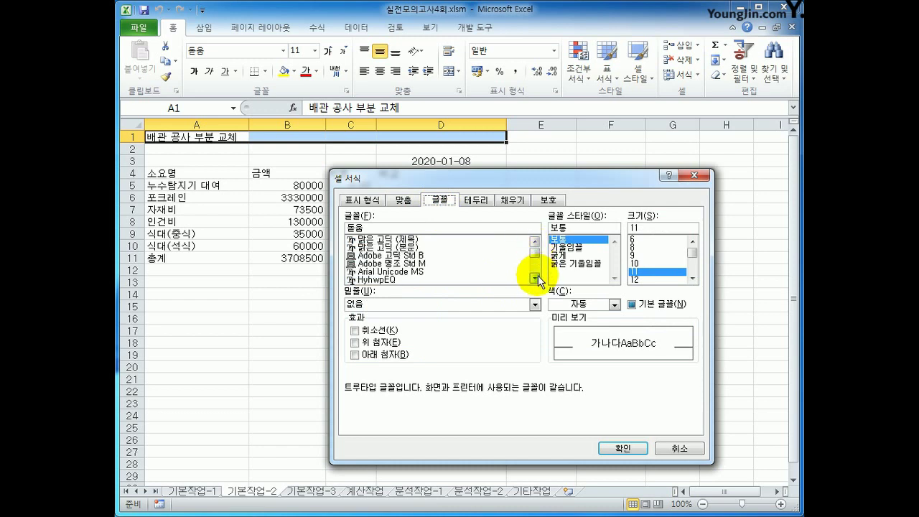
left_click(535, 277)
left_click(535, 278)
left_click(535, 277)
left_click(534, 278)
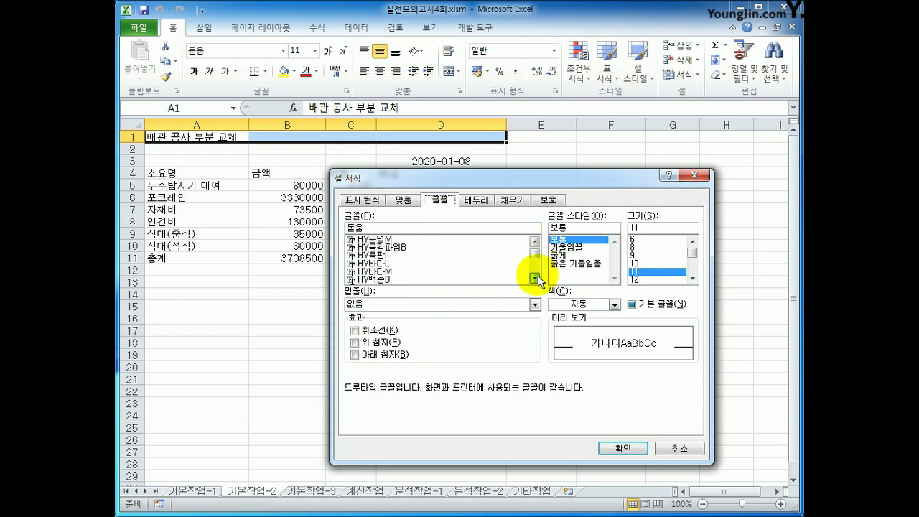
left_click(535, 277)
left_click(535, 277)
left_click(535, 277)
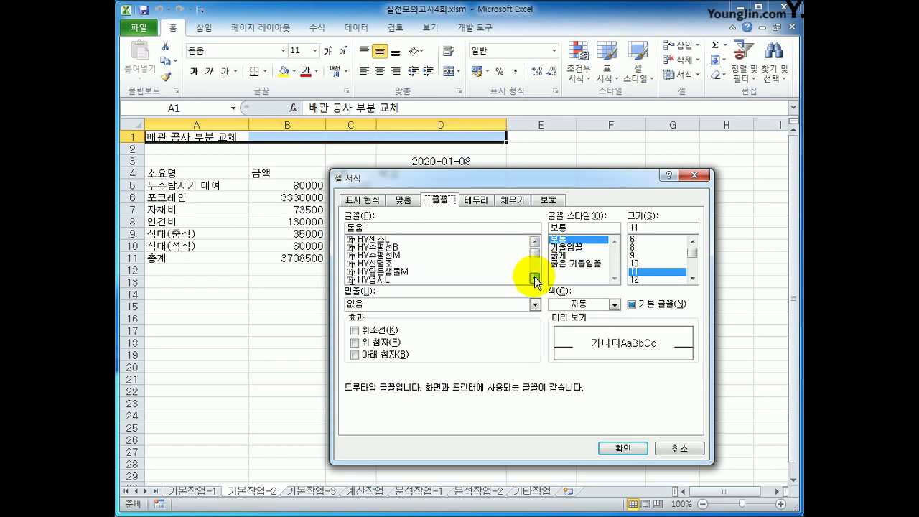
left_click(535, 278)
left_click(534, 278)
left_click(535, 277)
left_click(534, 278)
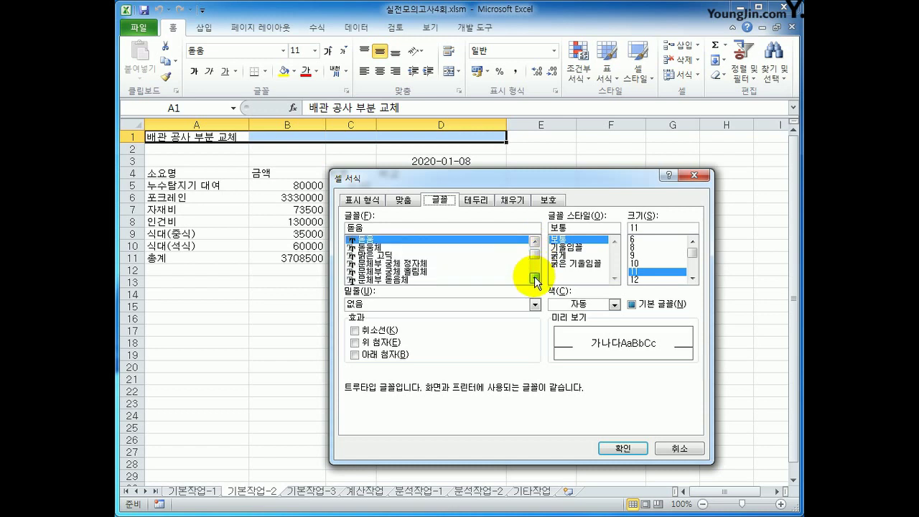
left_click(534, 278)
left_click(534, 278)
left_click(535, 278)
left_click(534, 278)
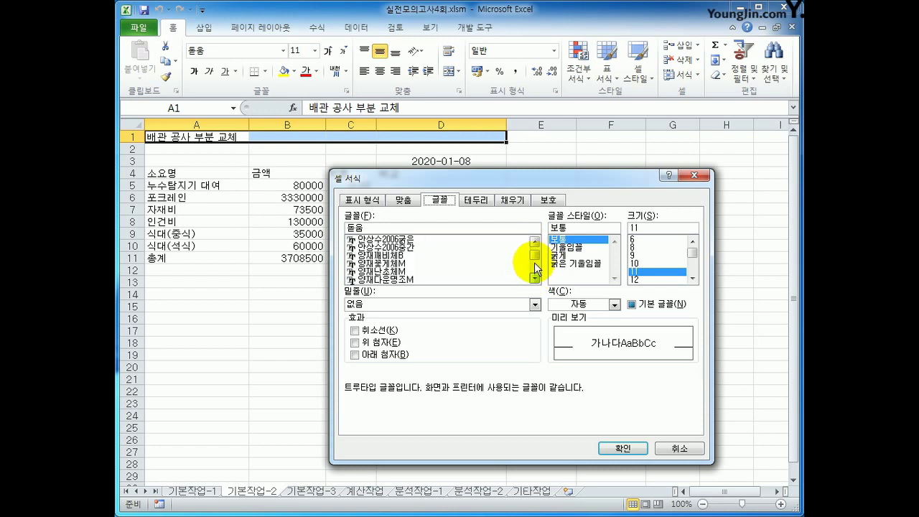
left_click(534, 241)
left_click(535, 241)
left_click(534, 241)
left_click(470, 248)
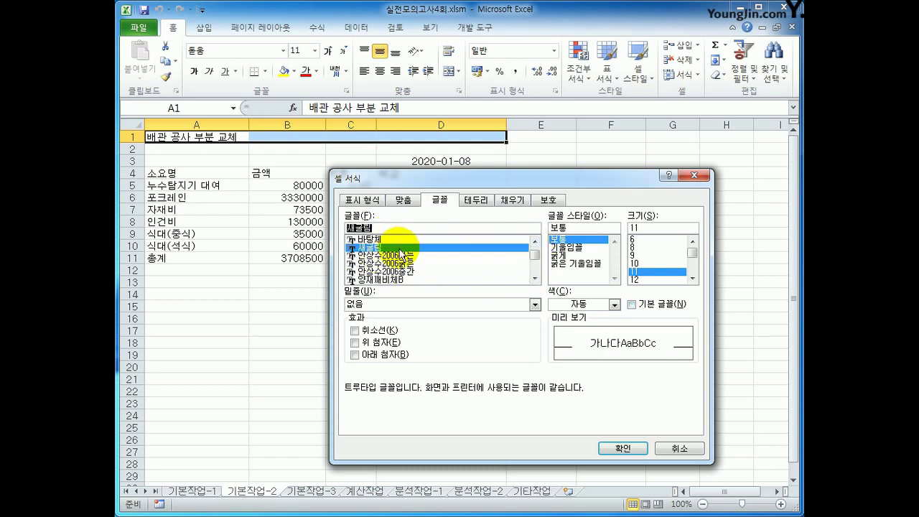
Set the title's font size to 18 and its font color to the white theme color
left_click(691, 279)
left_click(692, 278)
left_click(691, 278)
left_click(691, 278)
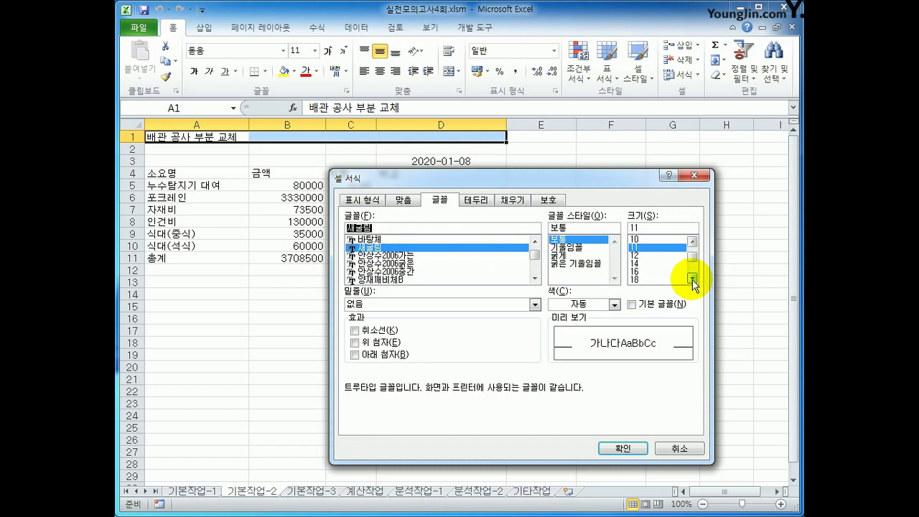
left_click(672, 279)
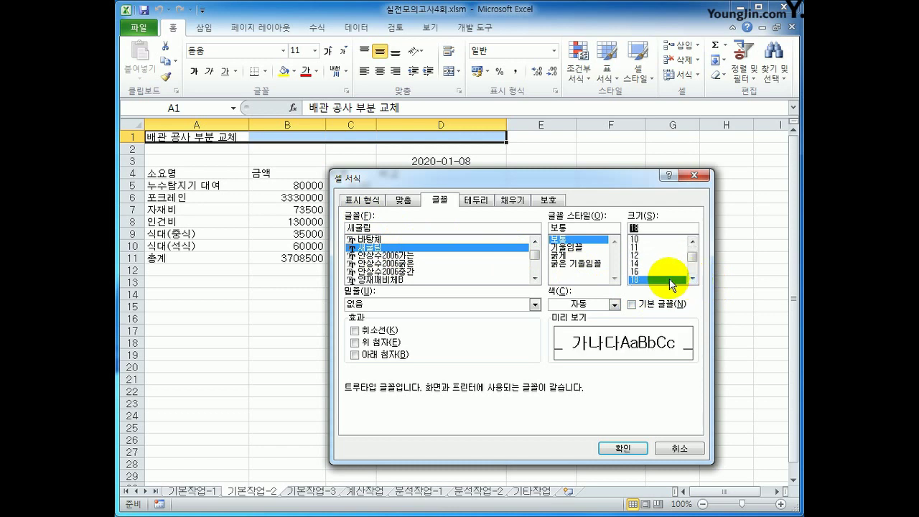
left_click(614, 305)
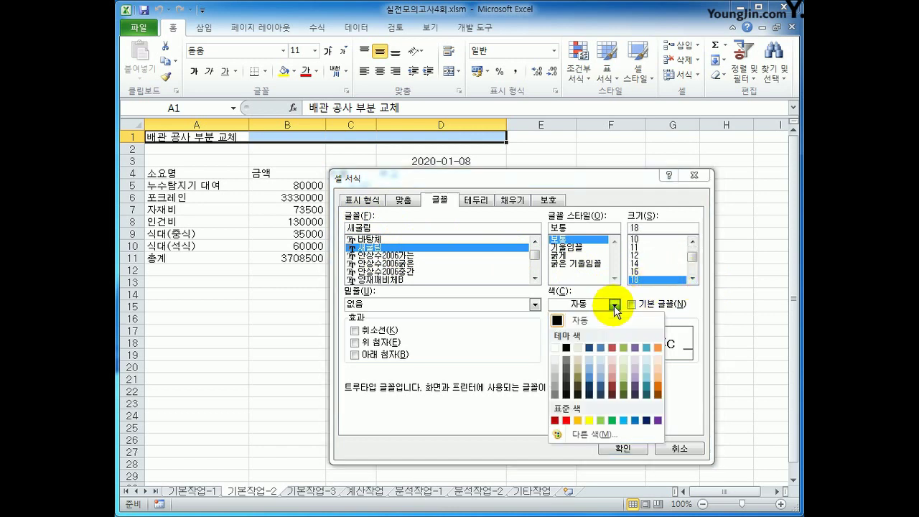
left_click(556, 349)
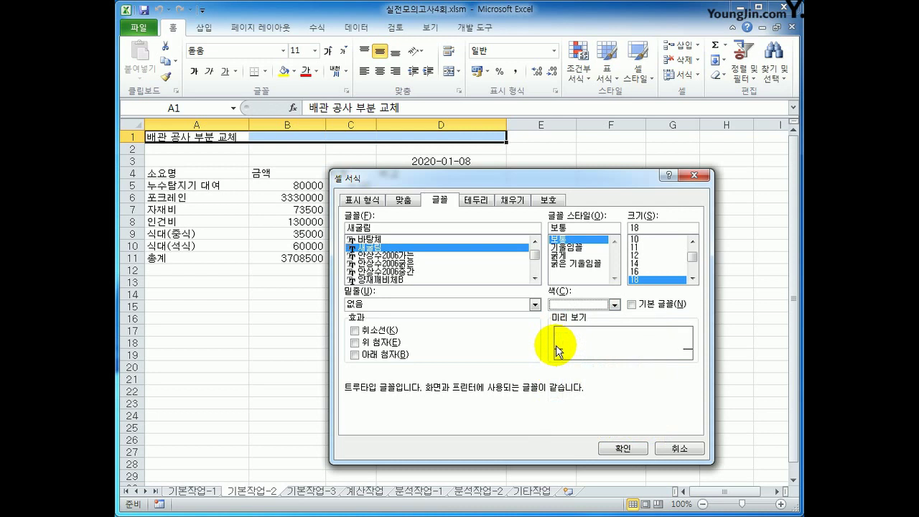
Fill the title cells with the standard color blue (파랑) and apply the cell formatting
left_click(509, 201)
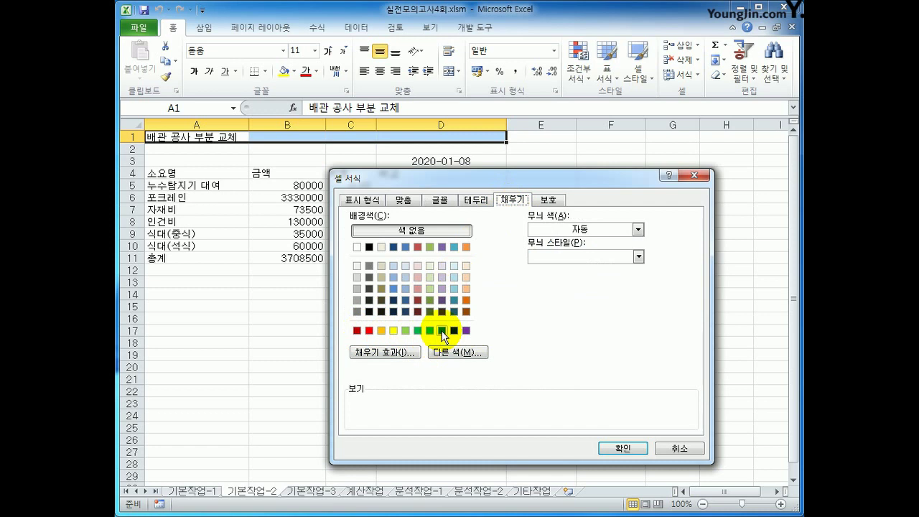
left_click(638, 229)
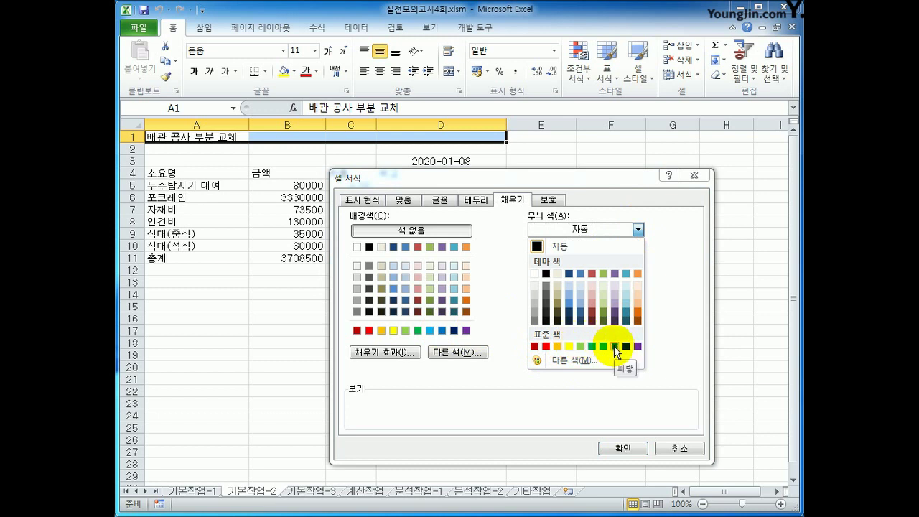
left_click(488, 325)
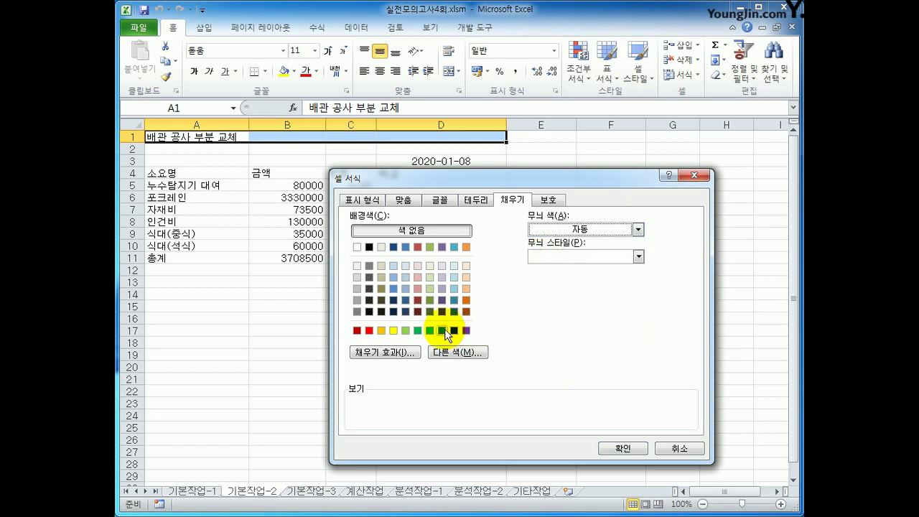
left_click(443, 330)
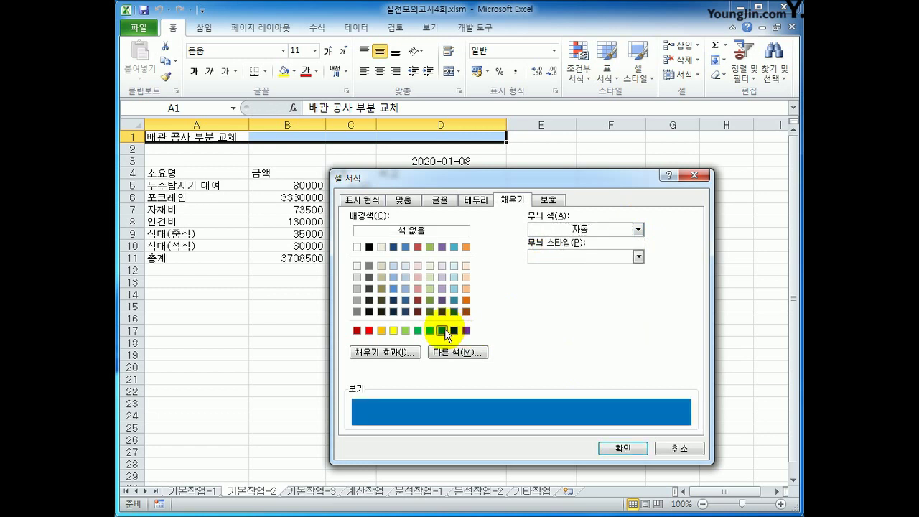
left_click(622, 447)
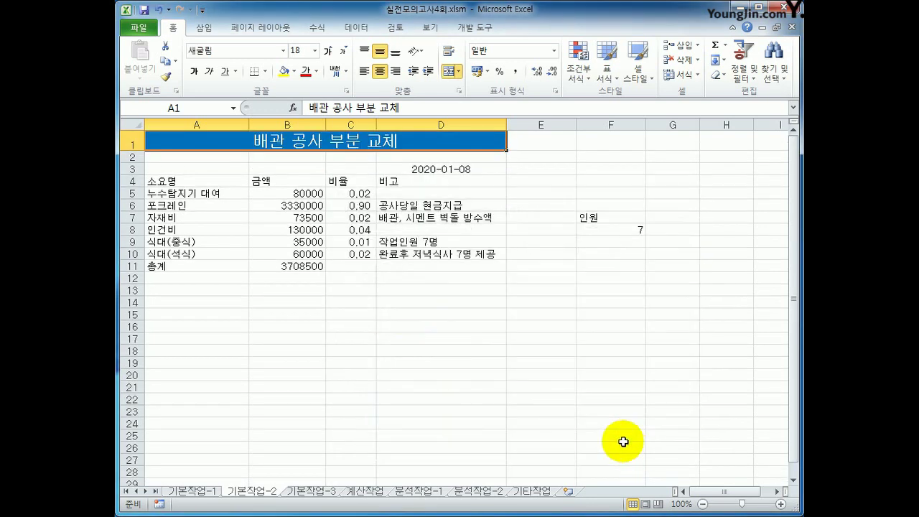
left_click(595, 334)
left_click(397, 141)
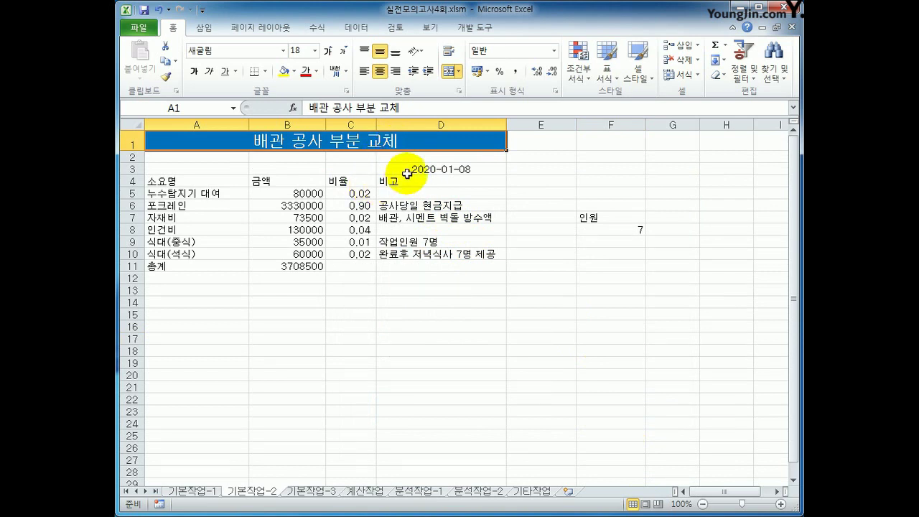
Choose the date display format 2001년 3월 14일 for the date in cell D3
left_click(407, 169)
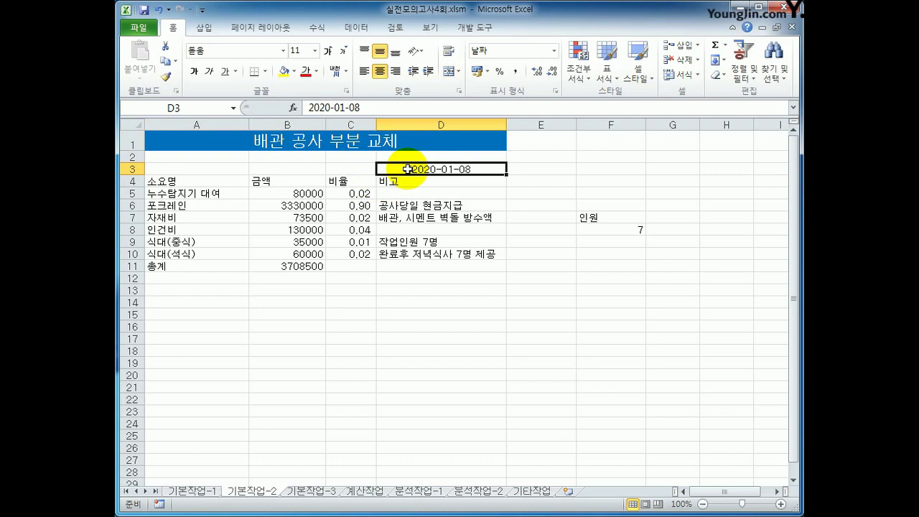
right_click(407, 169)
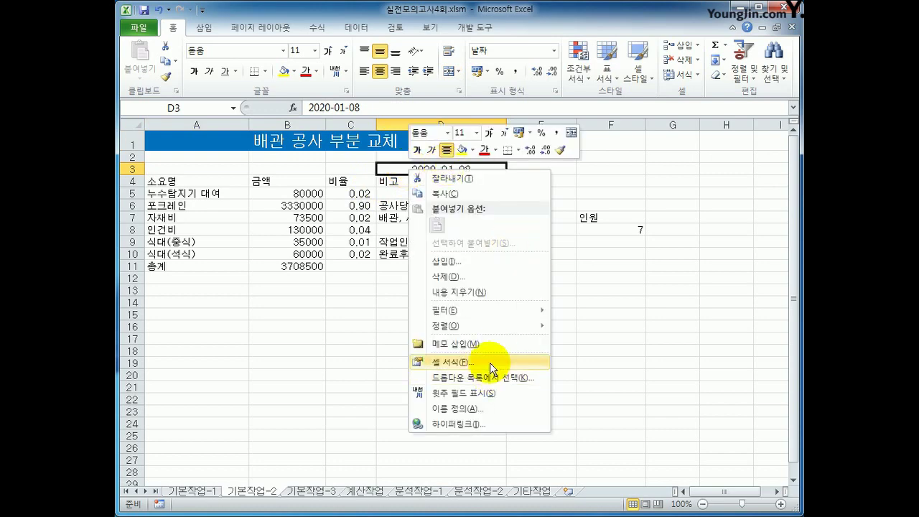
left_click(490, 362)
left_click_drag(430, 218, 480, 104)
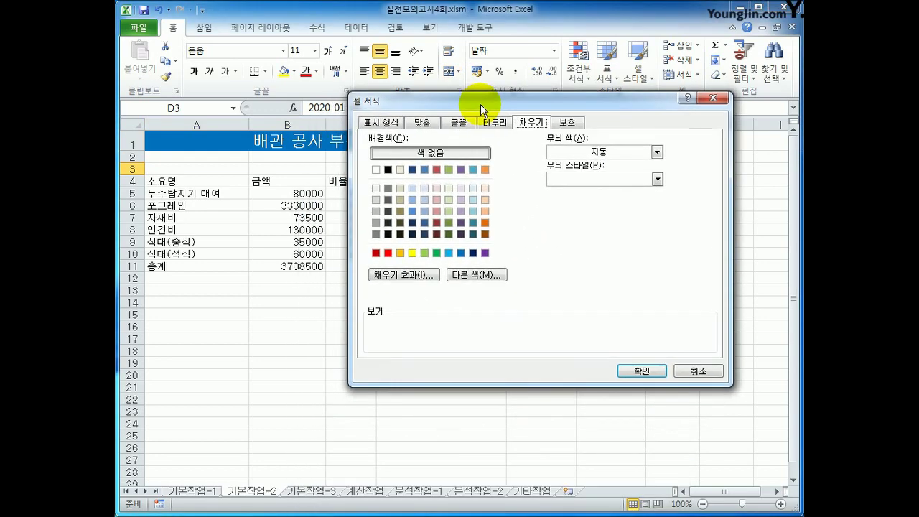
left_click(392, 121)
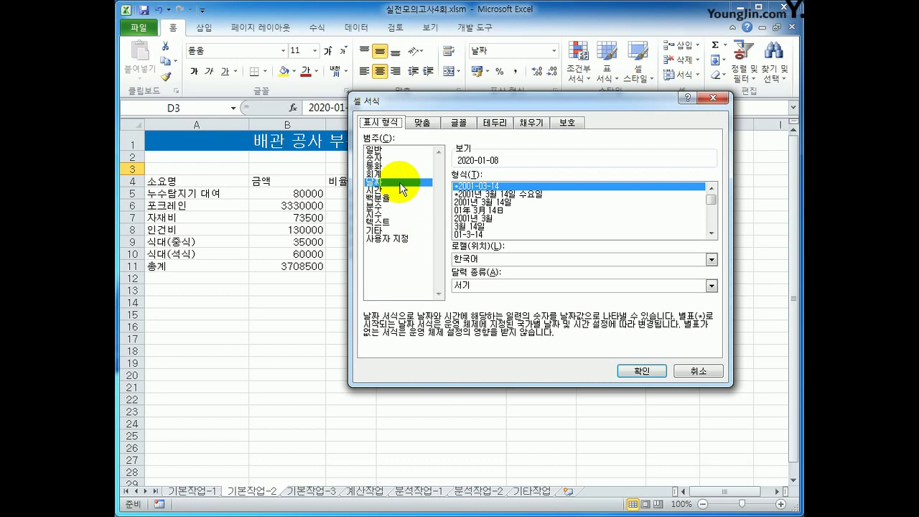
left_click(492, 203)
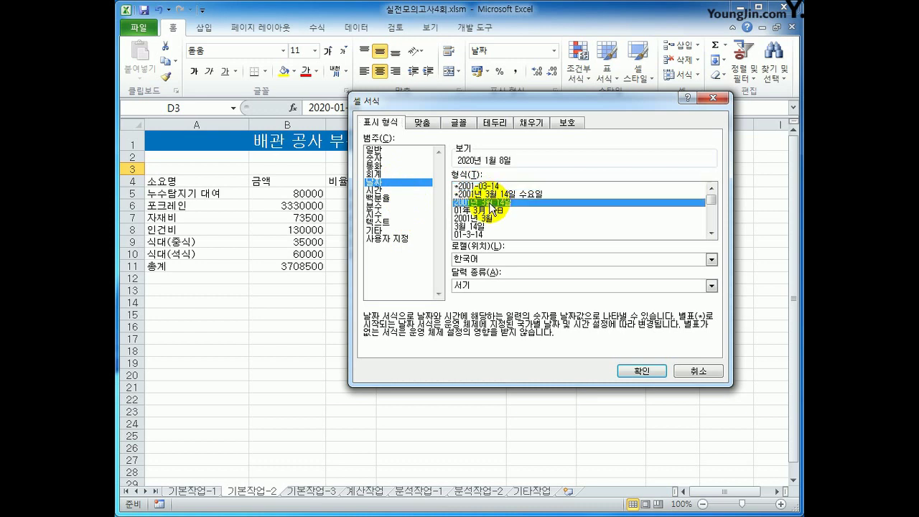
Customize the date format of D3 with a two-digit month and day, as yyyy"년" mm"월" dd"일";@
left_click(388, 240)
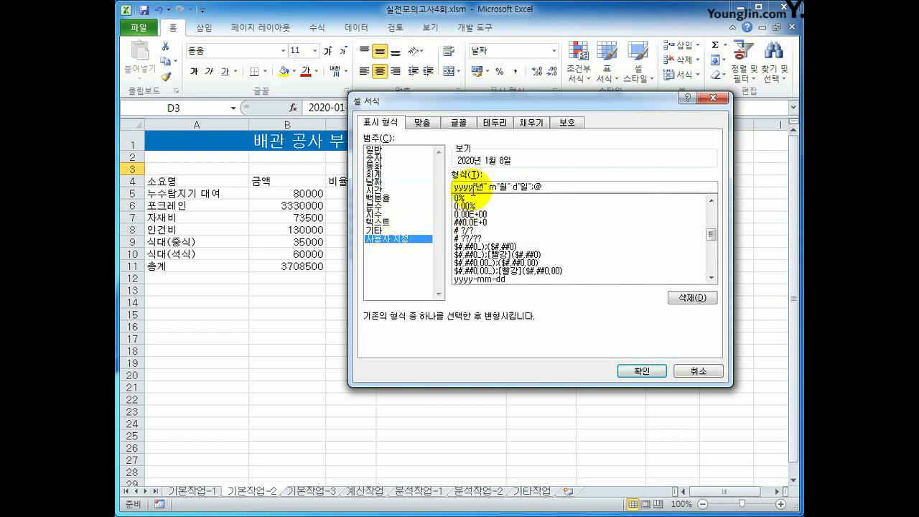
left_click_drag(474, 186, 440, 187)
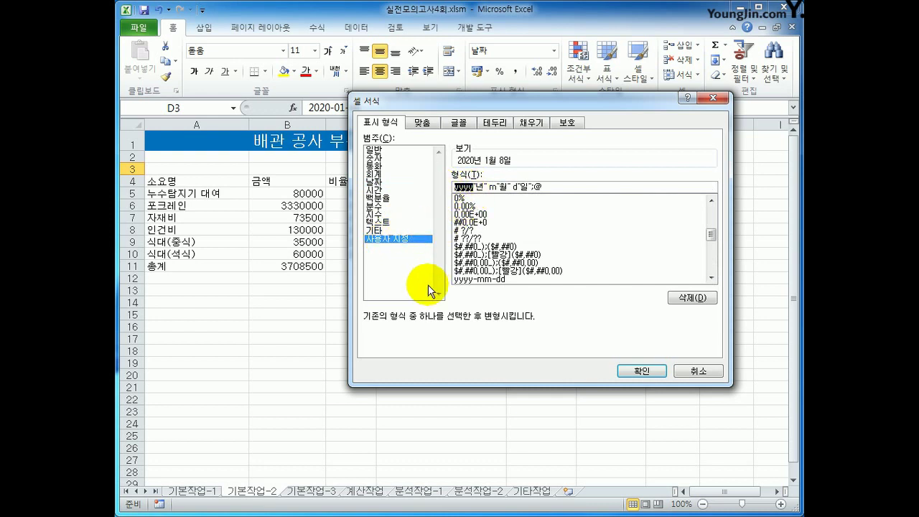
left_click(480, 186)
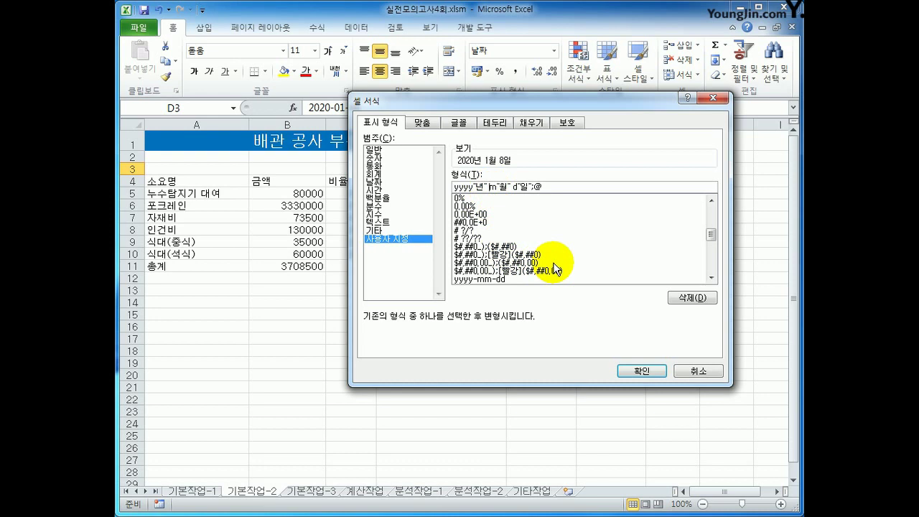
type("m")
key("BackSpace")
type("m")
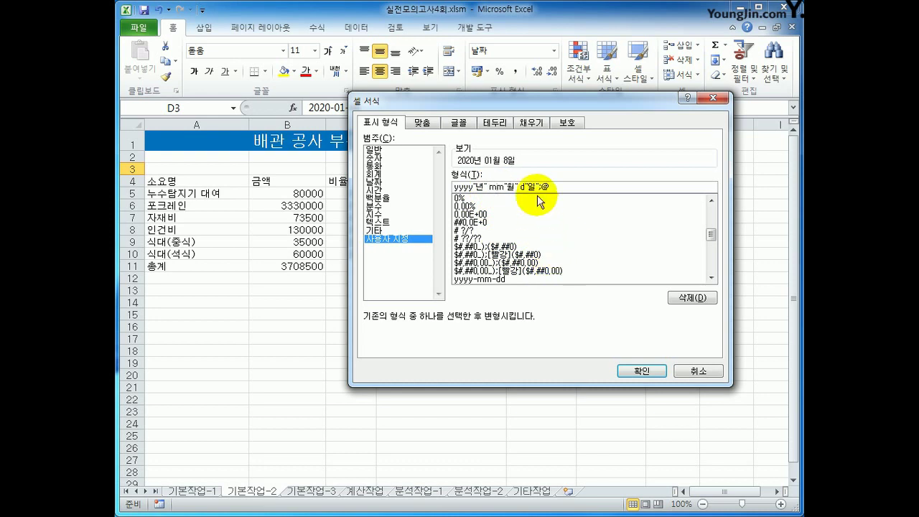
left_click(511, 187)
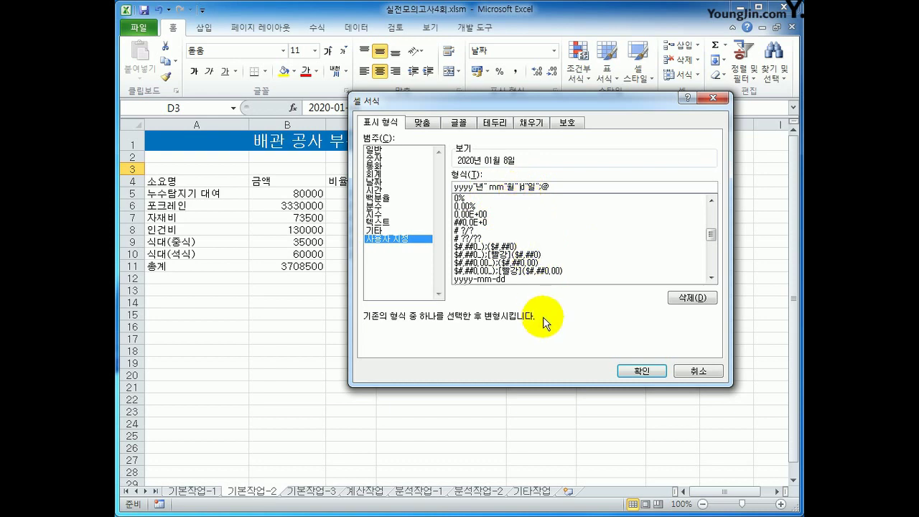
type("d")
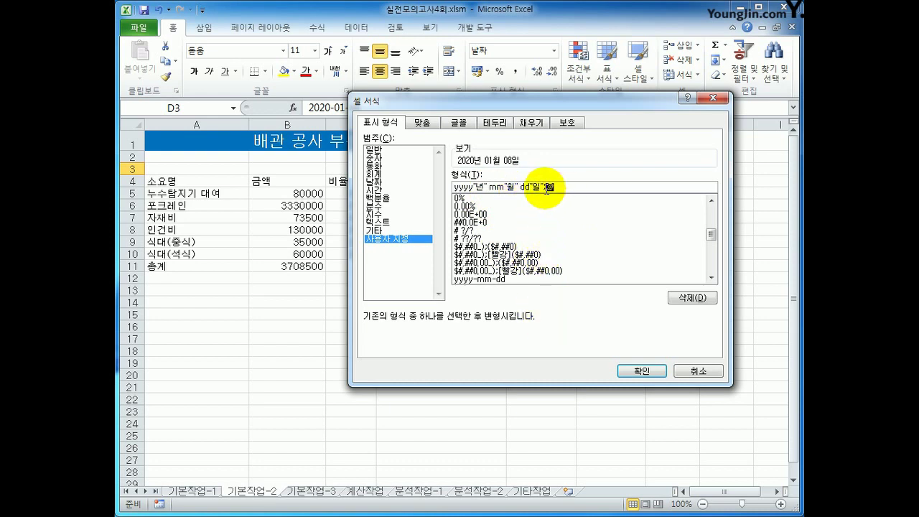
Remove the trailing ;@ from D3's custom date format and apply the cell formatting
left_click_drag(546, 188, 543, 188)
key("Delete")
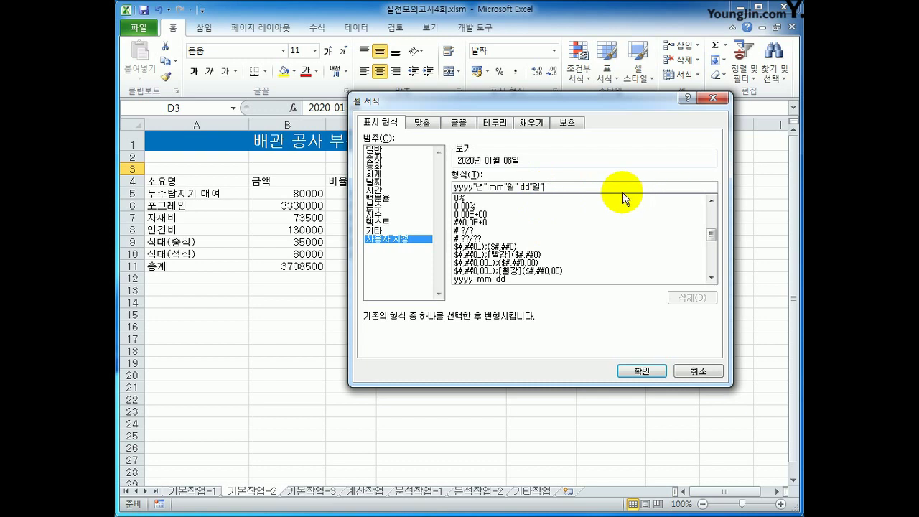
double_click(498, 188)
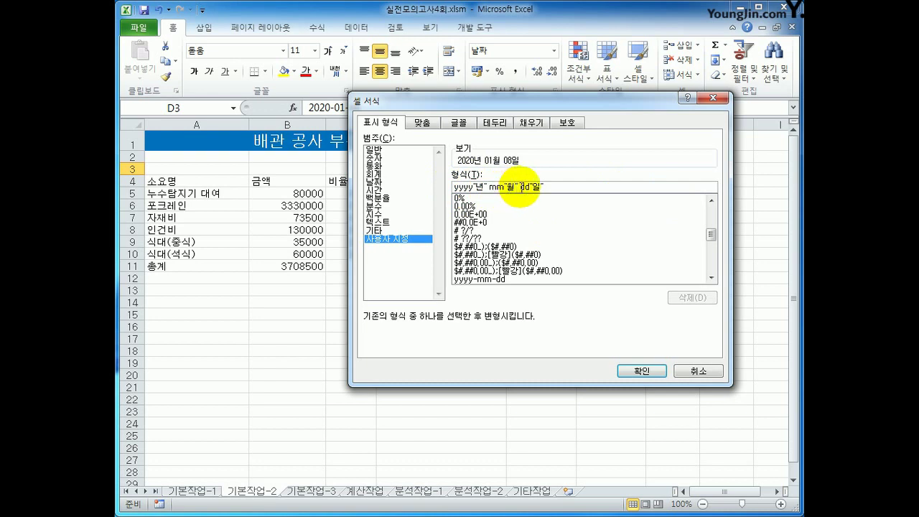
double_click(526, 188)
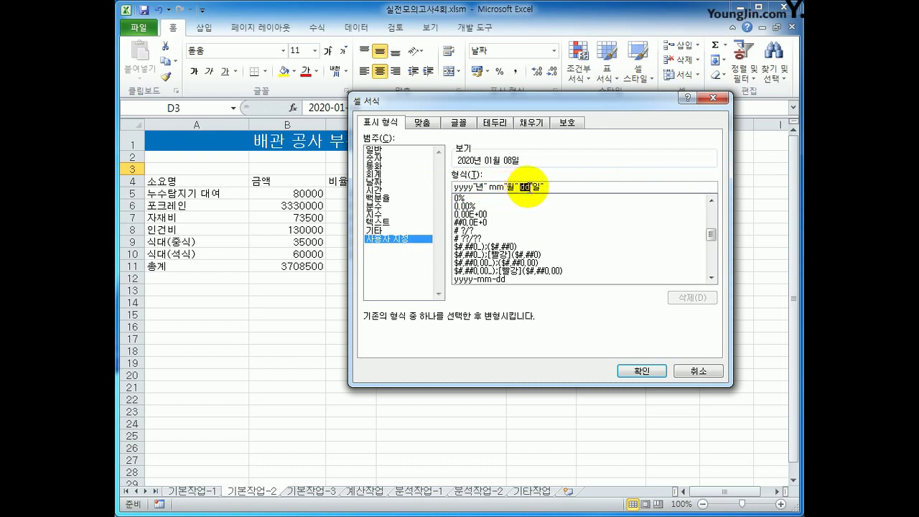
left_click(574, 187)
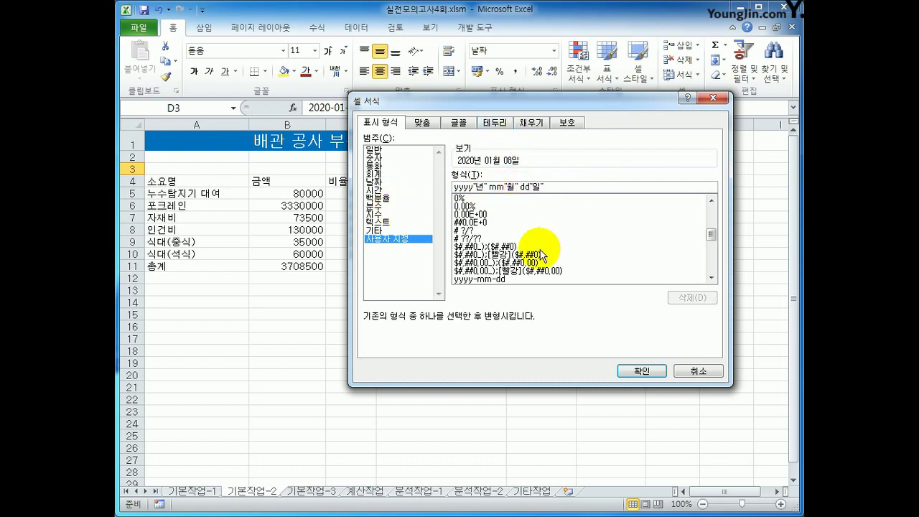
left_click(641, 371)
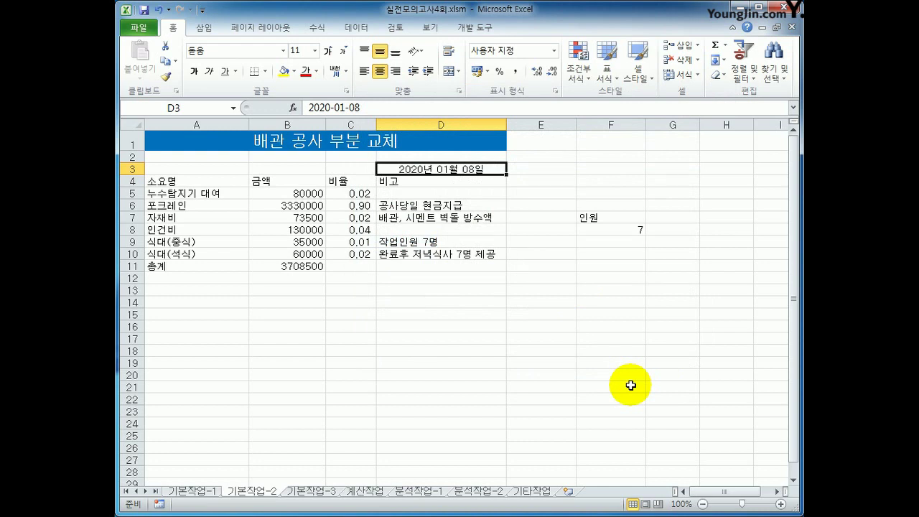
Enter the custom number format #,### for the 금액 values in B5:B11
left_click_drag(303, 192, 305, 268)
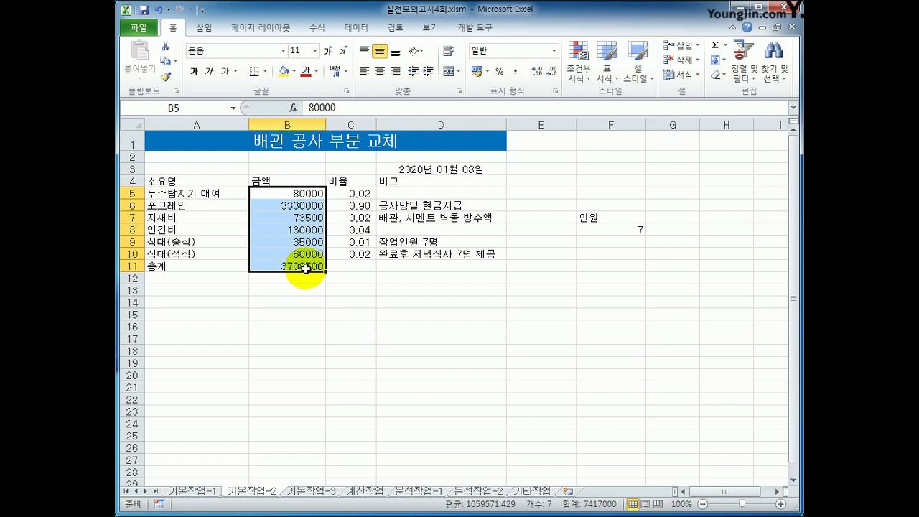
right_click(303, 217)
left_click(400, 409)
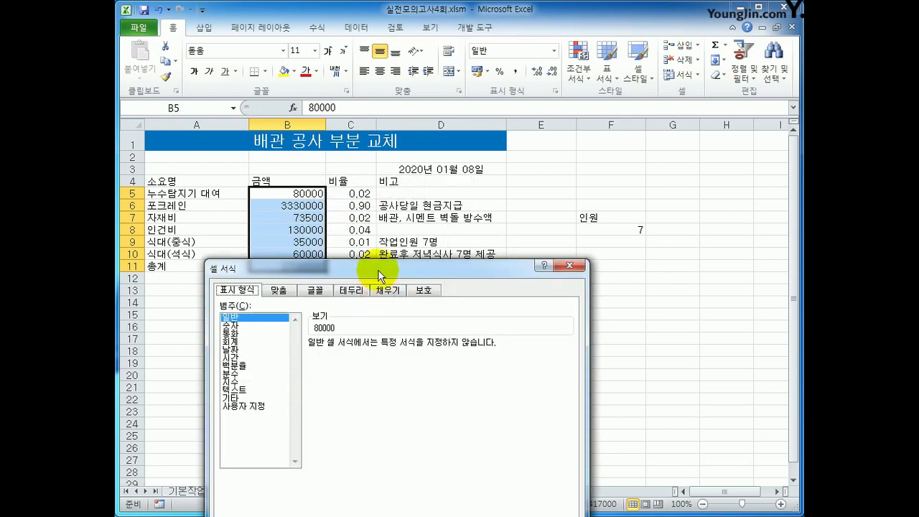
left_click_drag(380, 276, 551, 72)
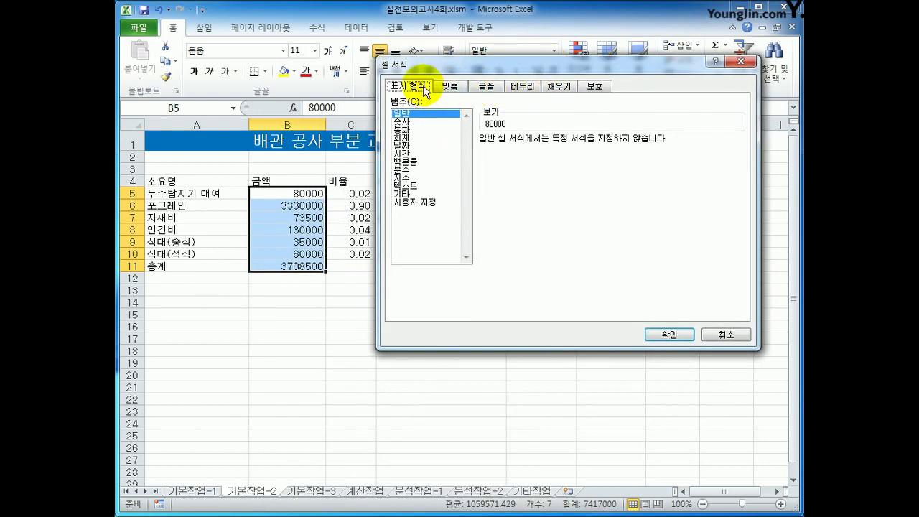
left_click(423, 201)
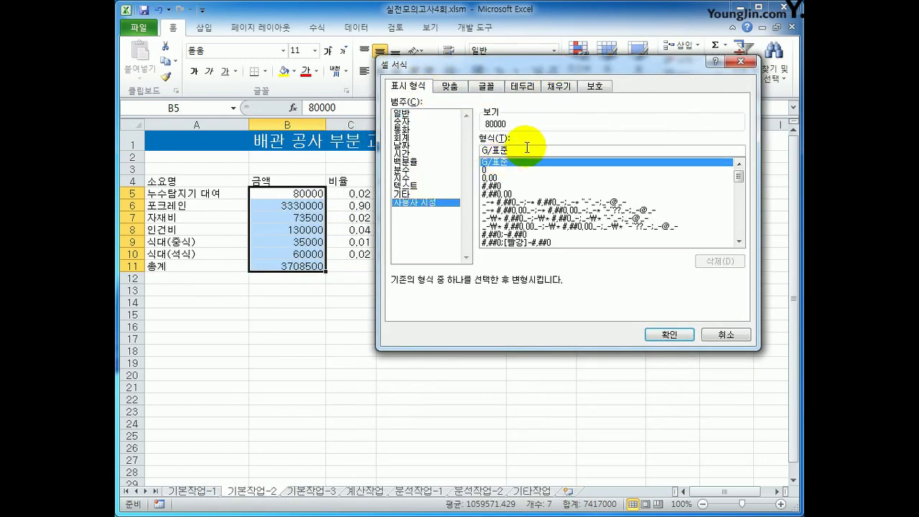
left_click_drag(527, 147, 469, 148)
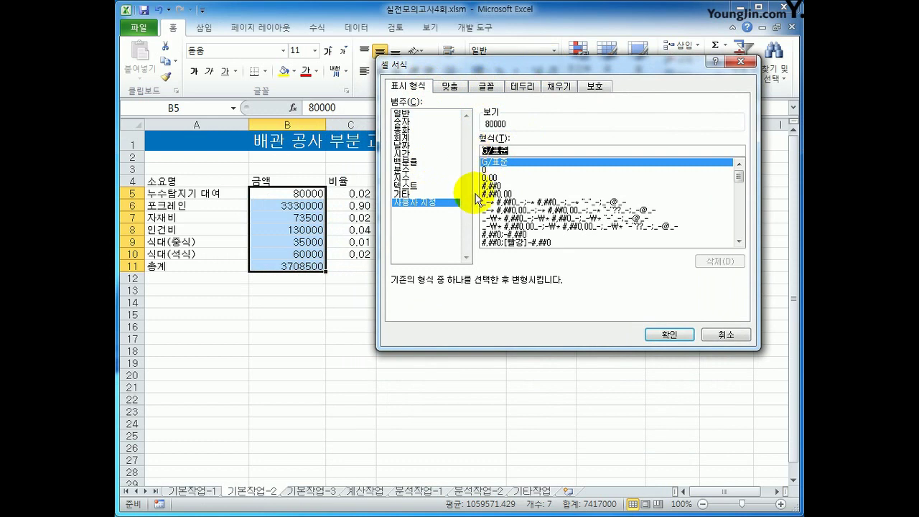
type("#")
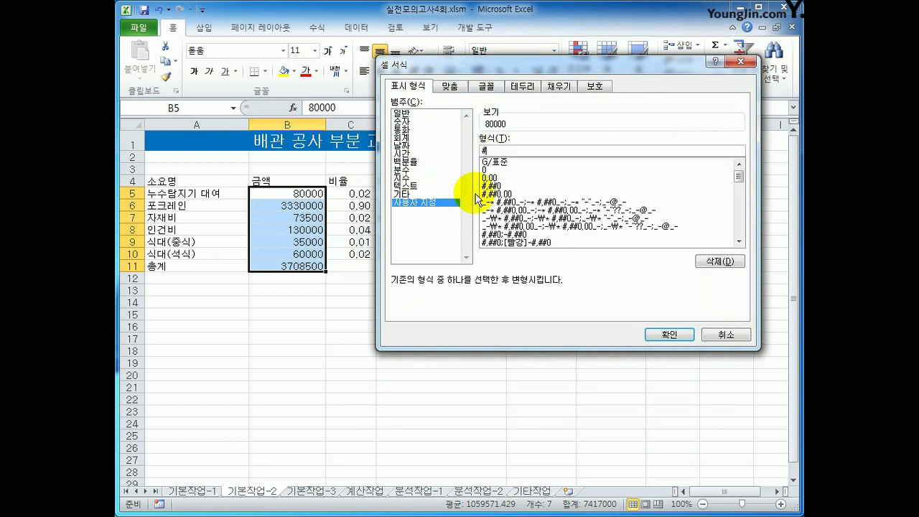
type(",###")
key("BackSpace")
type("0")
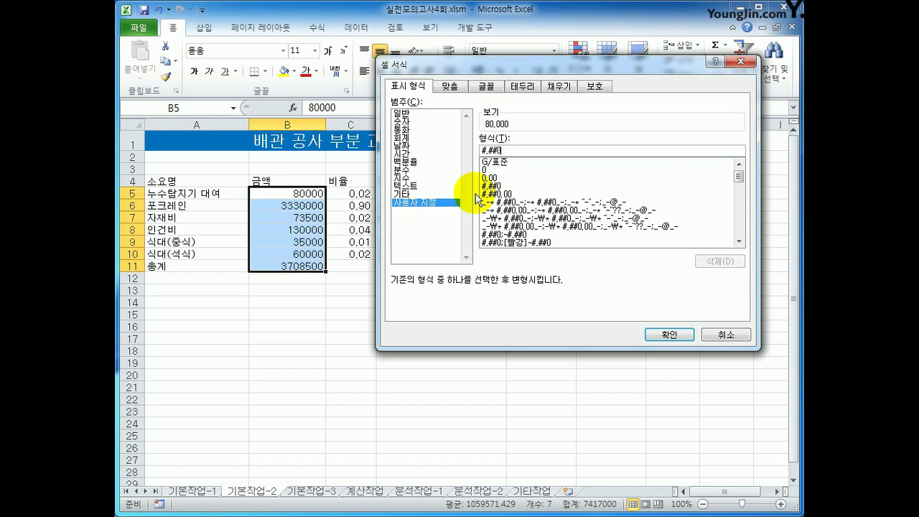
key("BackSpace")
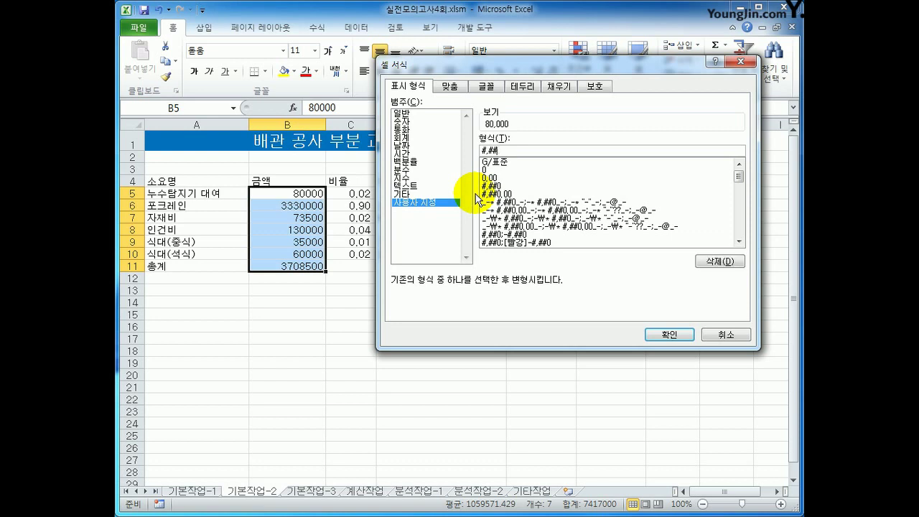
type("#")
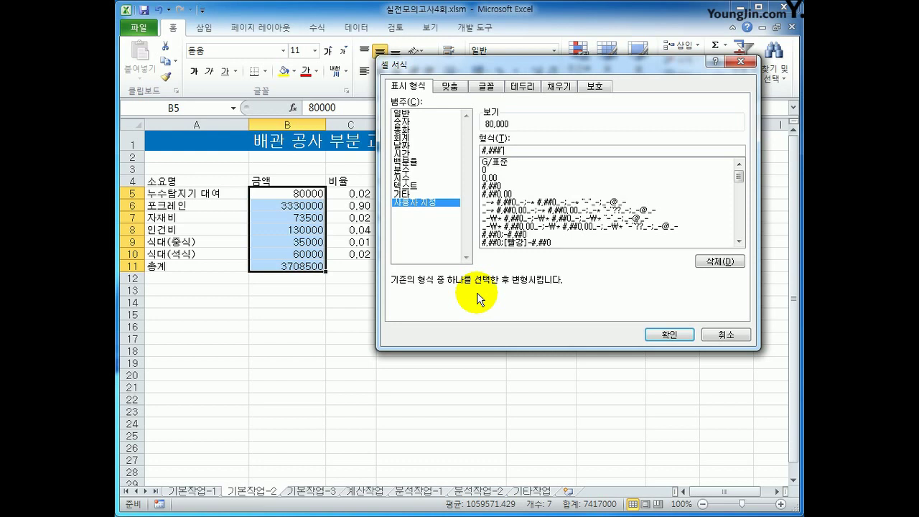
Add the suffix 원, without quotation marks, to the custom format of B5:B11 and apply it
type("\"원\"")
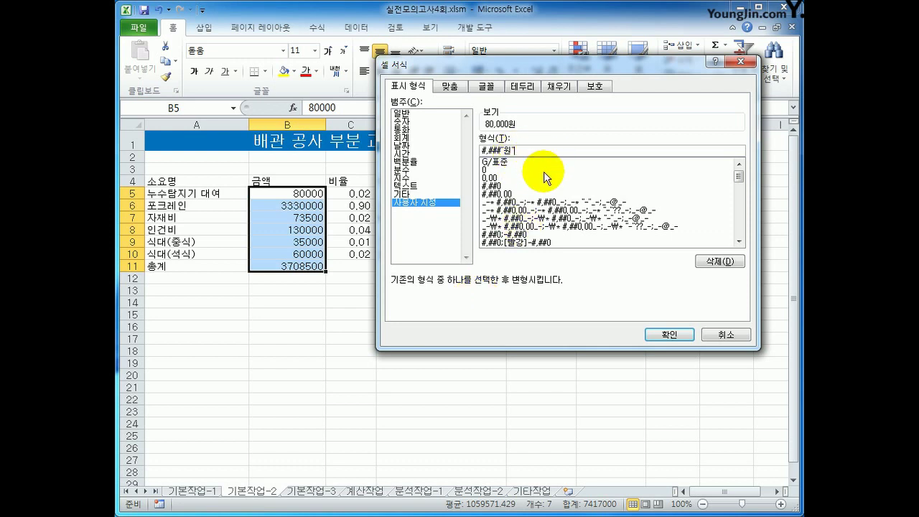
key("Left")
key("BackSpace")
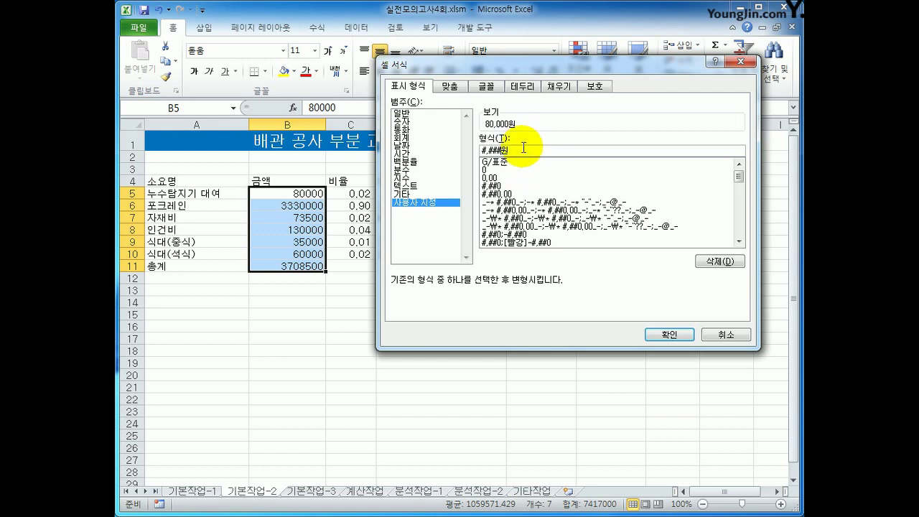
left_click(650, 334)
Check how the custom format with 원 is stored in the cell formatting of B5:B11
right_click(310, 199)
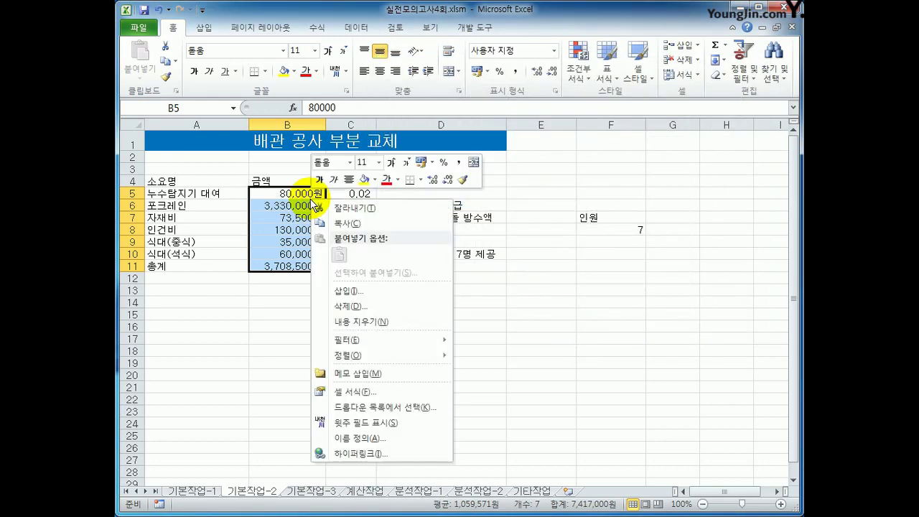
left_click(387, 395)
left_click_drag(469, 242, 480, 125)
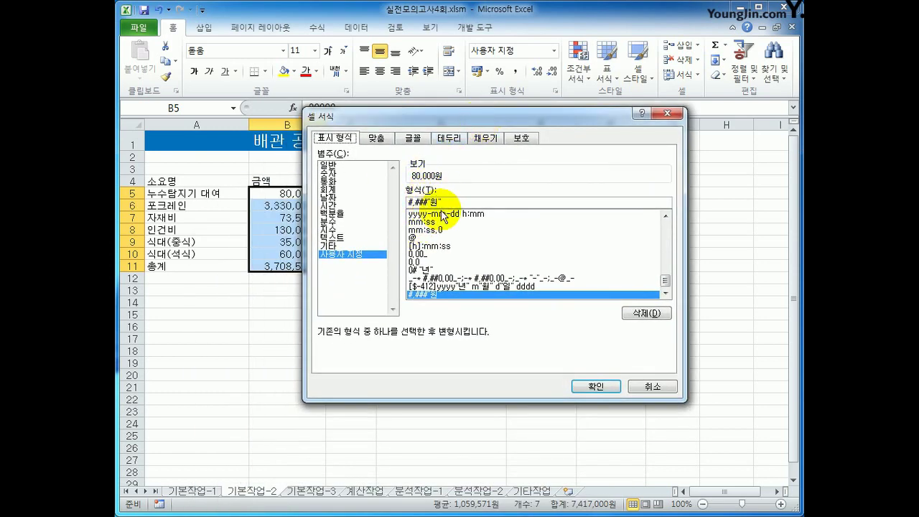
left_click(605, 386)
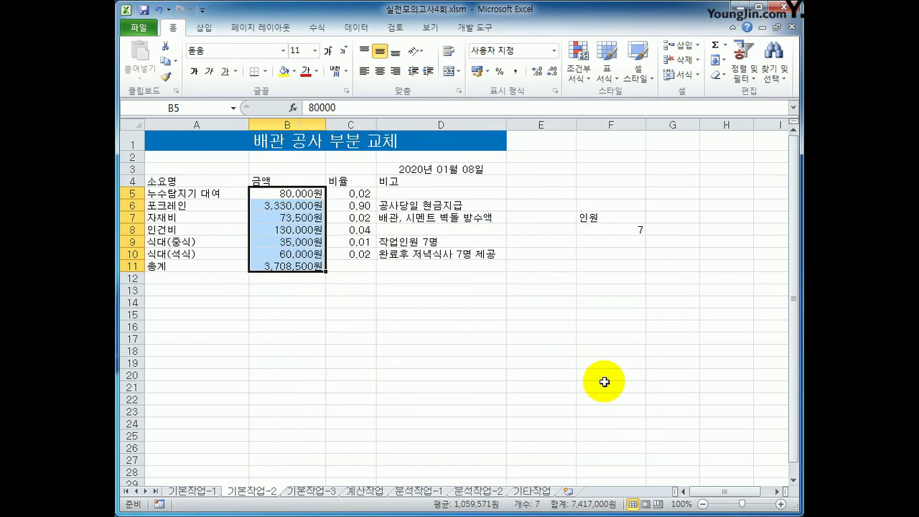
Format the 비율 values in C5:C10 as percentages (백분율) with 0 decimal places
left_click_drag(359, 194, 359, 257)
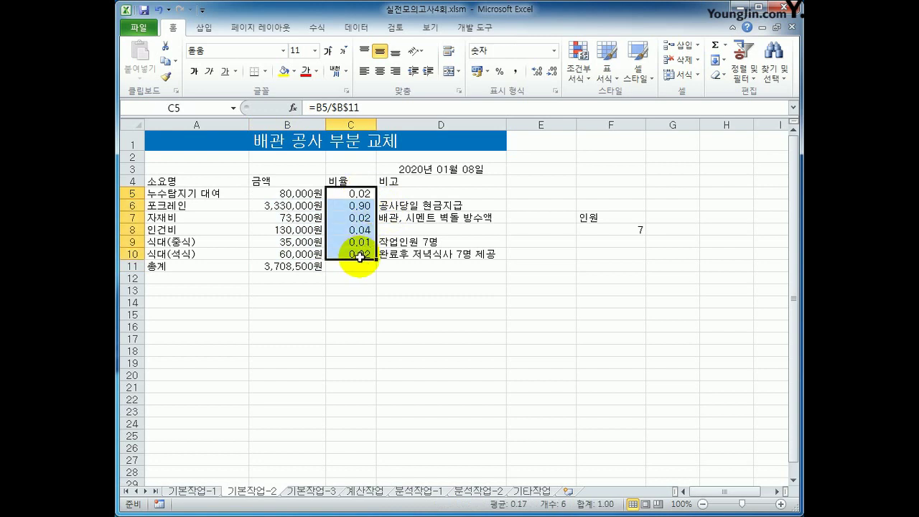
right_click(354, 207)
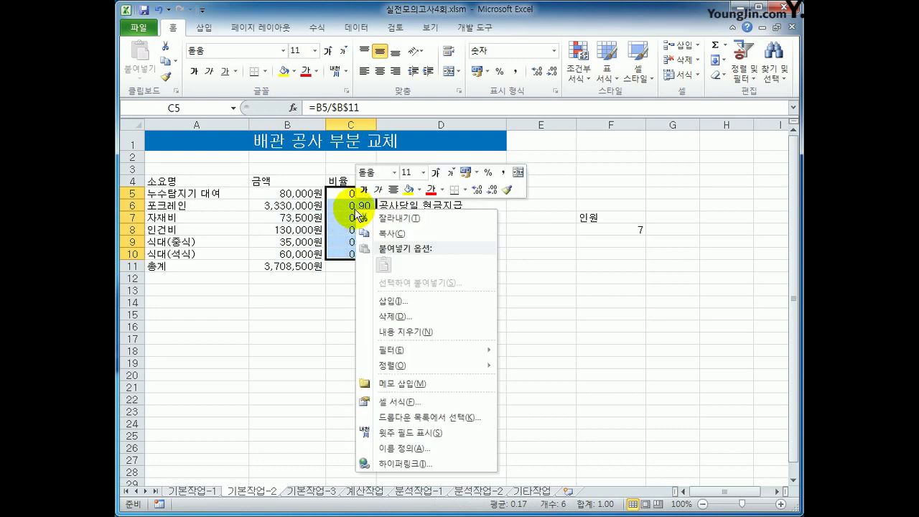
left_click(431, 396)
left_click(287, 348)
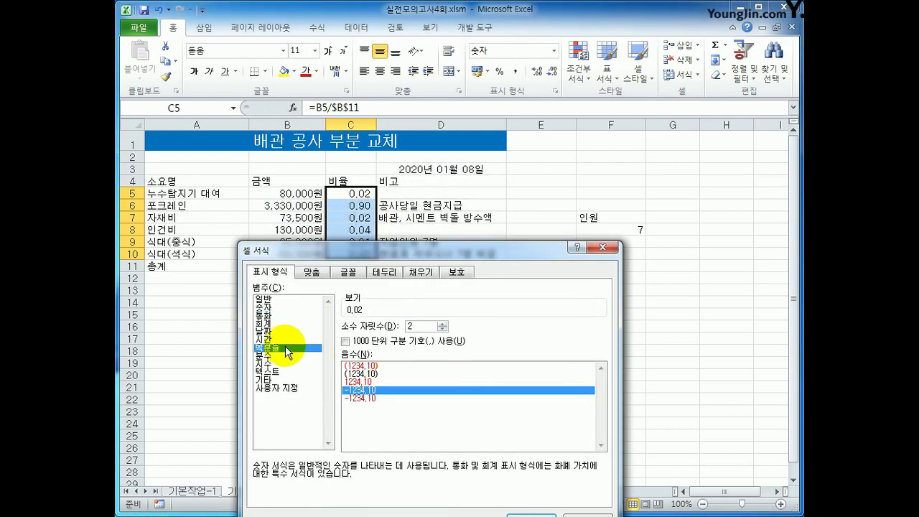
left_click_drag(409, 250, 505, 136)
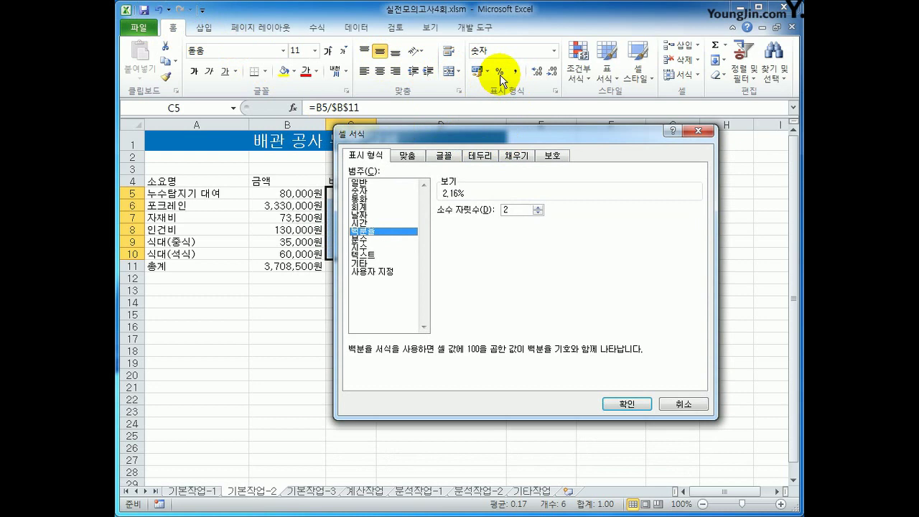
left_click(537, 213)
left_click(536, 214)
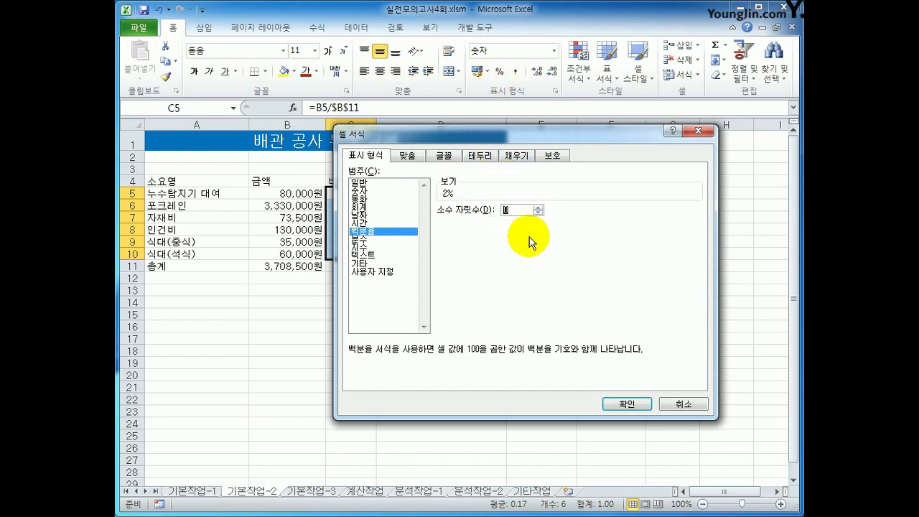
left_click(637, 407)
left_click(583, 313)
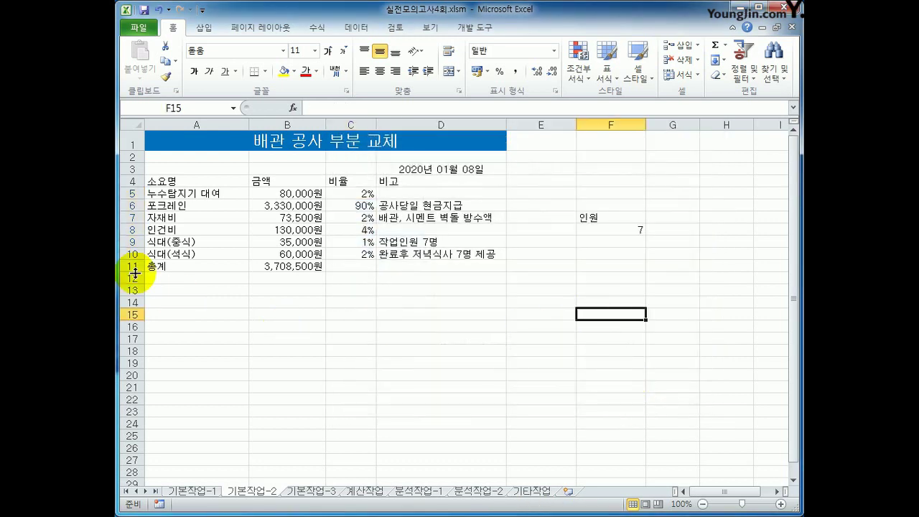
Convert the word 총계 in cell A11 to the Hanja 總計
left_click(171, 268)
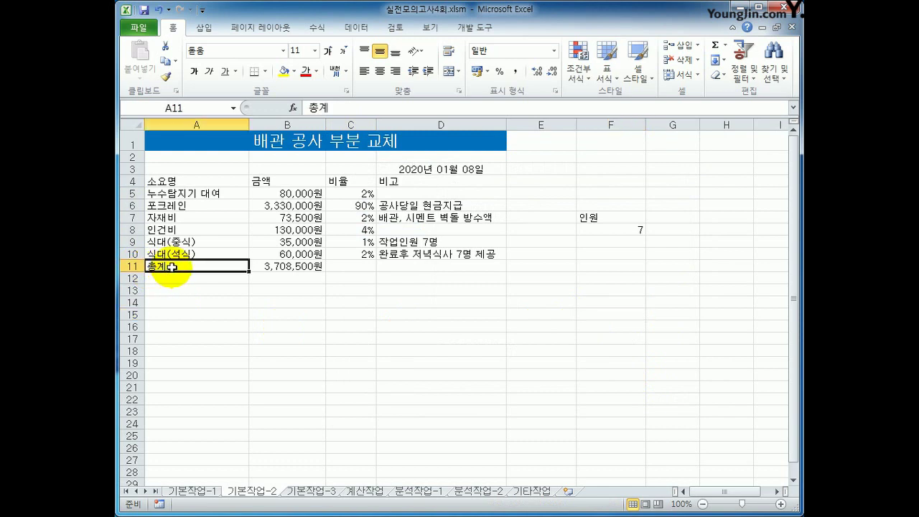
double_click(172, 267)
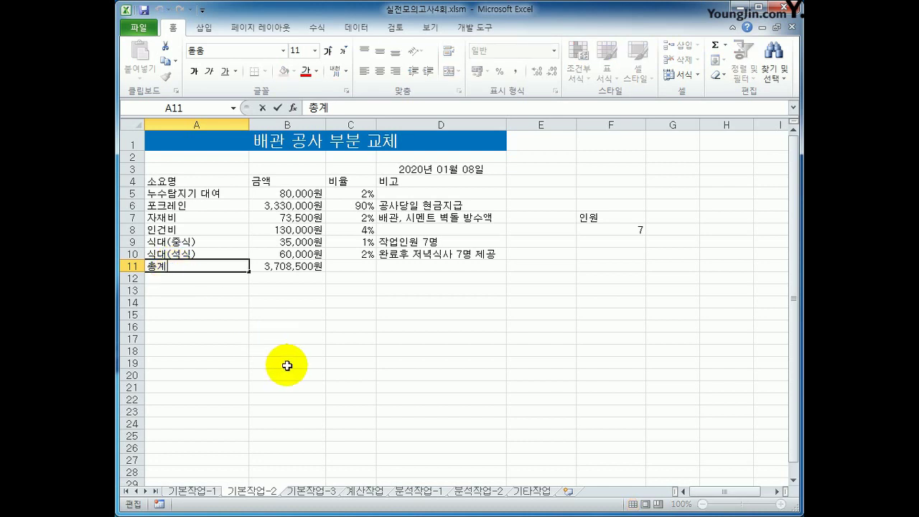
key("Hangul_Hanja")
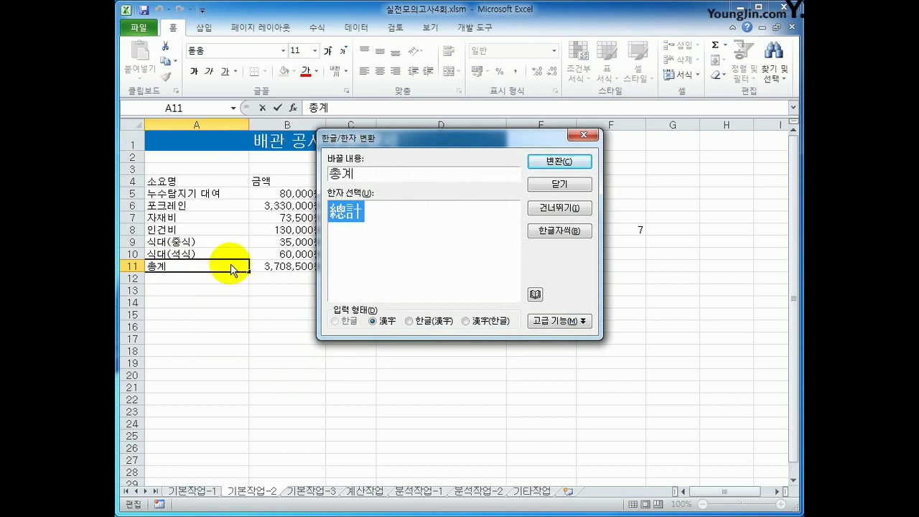
left_click_drag(423, 136, 438, 219)
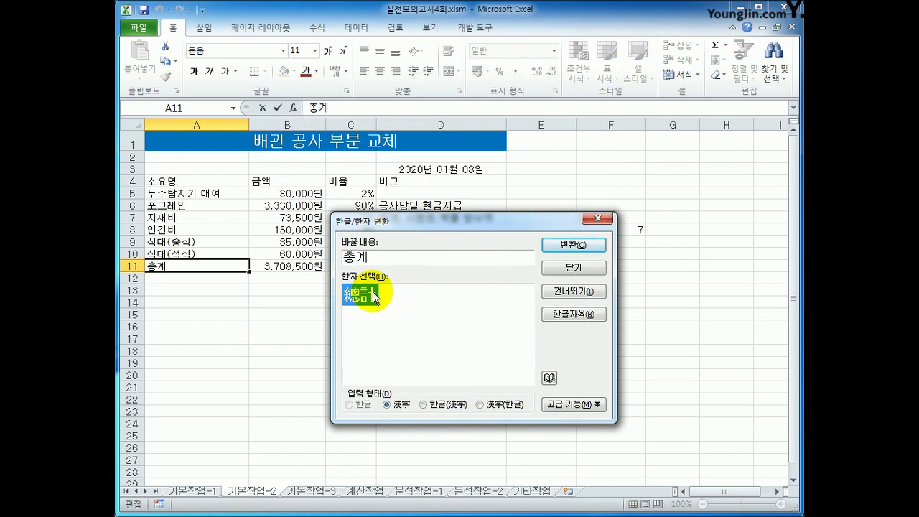
left_click(572, 244)
left_click(442, 320)
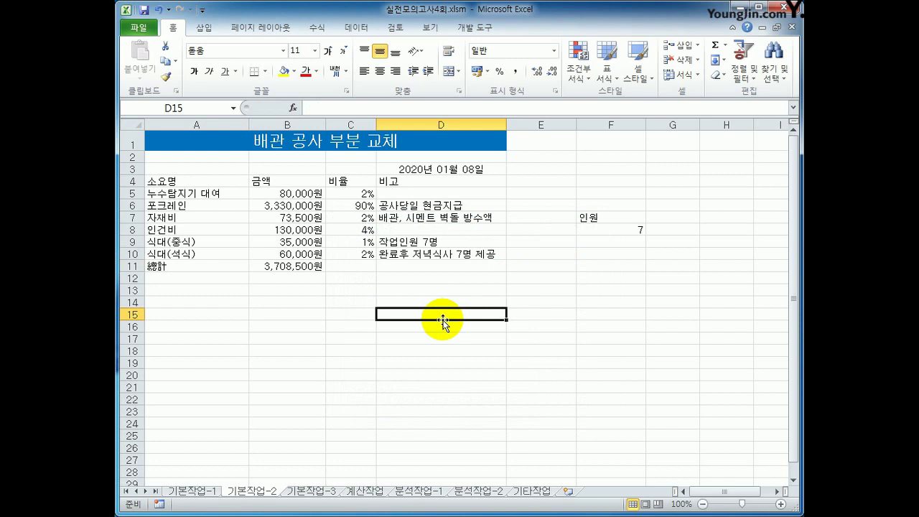
Copy the 인원 value in F8 and paste it onto the 인건비 amount in B8 as values (값) with the multiply (곱하기) operation
left_click(615, 230)
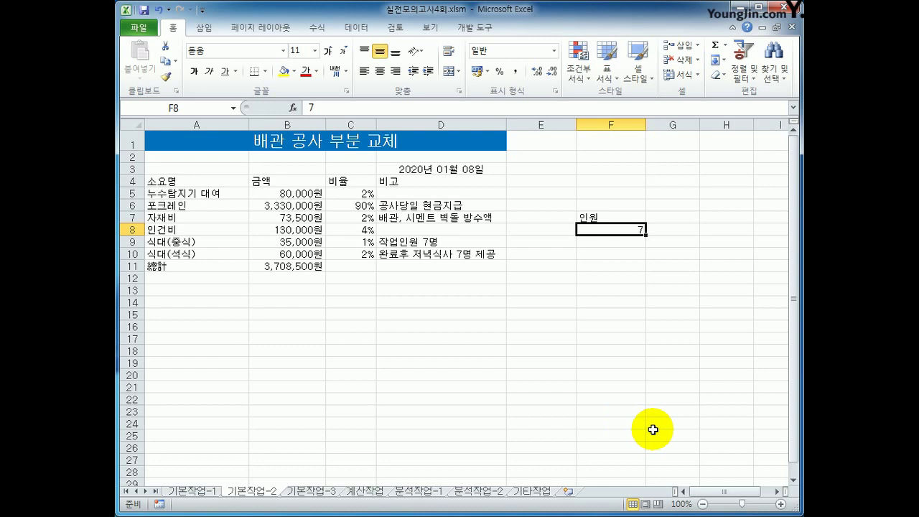
key("ctrl+c")
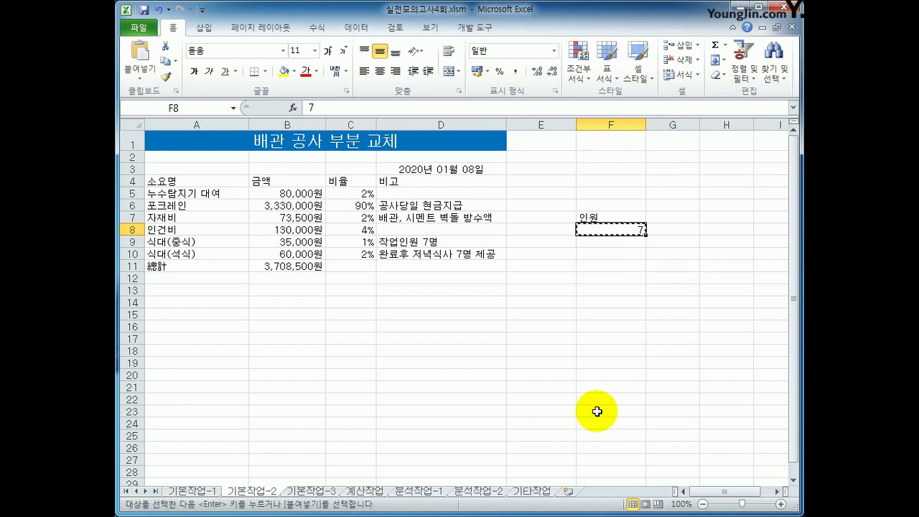
left_click(285, 232)
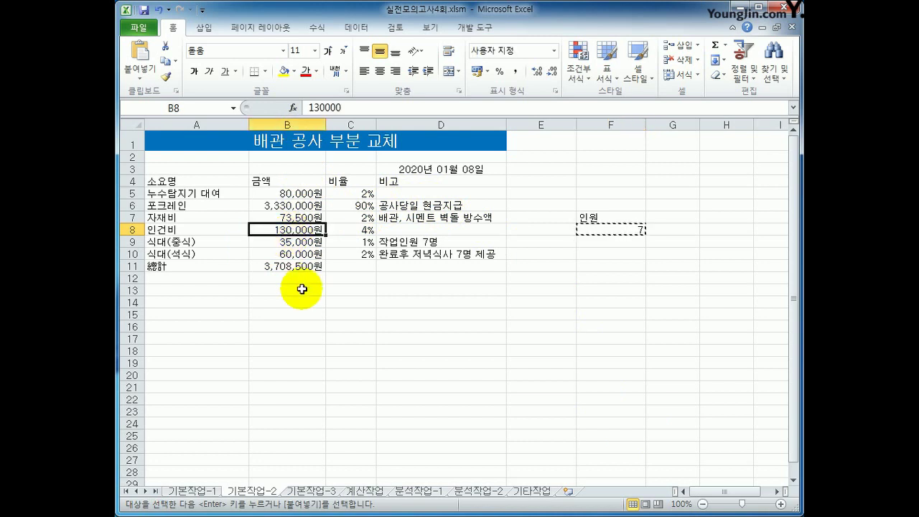
right_click(285, 229)
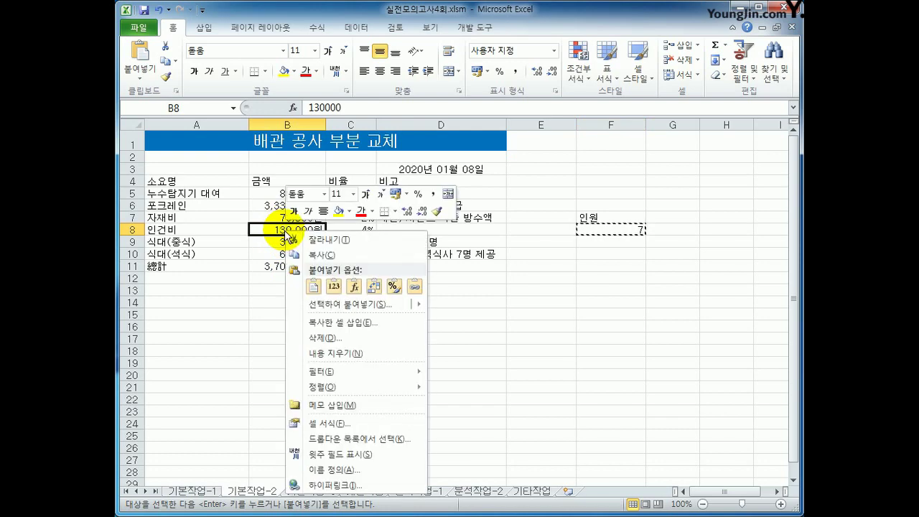
left_click(366, 307)
left_click_drag(357, 204, 558, 140)
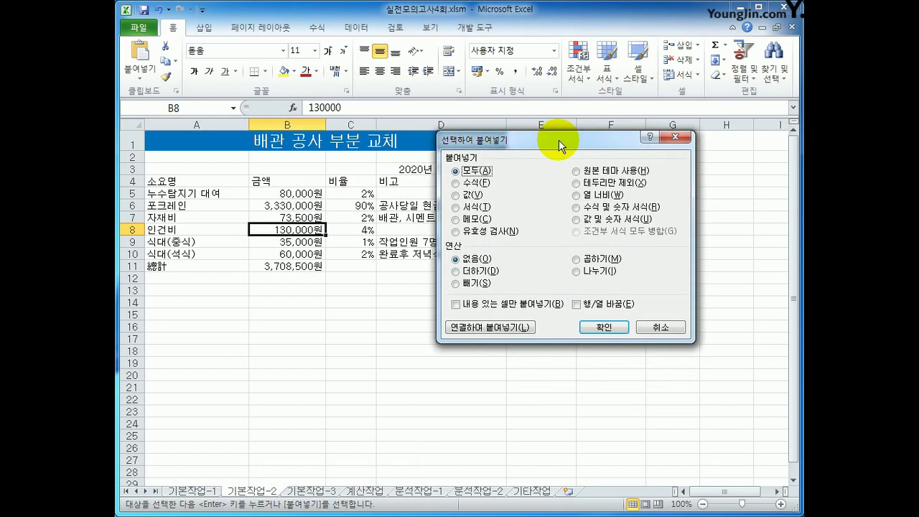
left_click(453, 193)
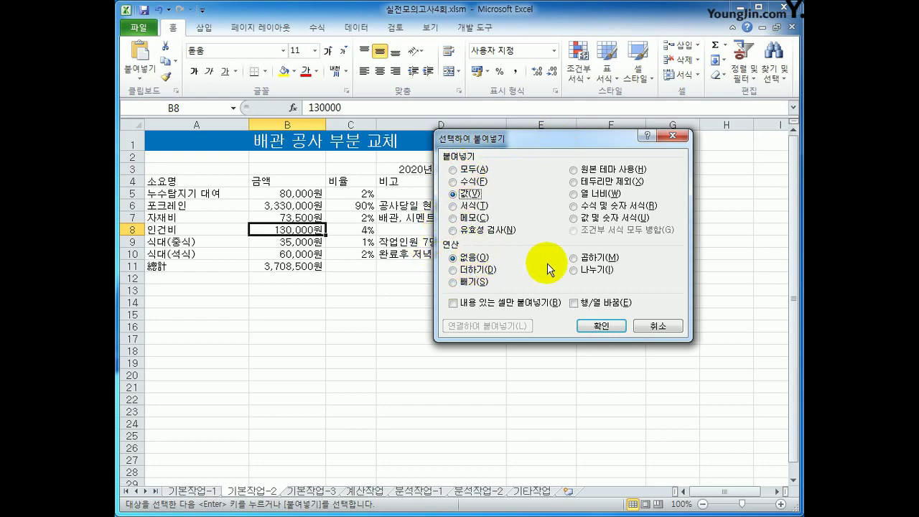
left_click(574, 258)
left_click_drag(558, 140, 412, 262)
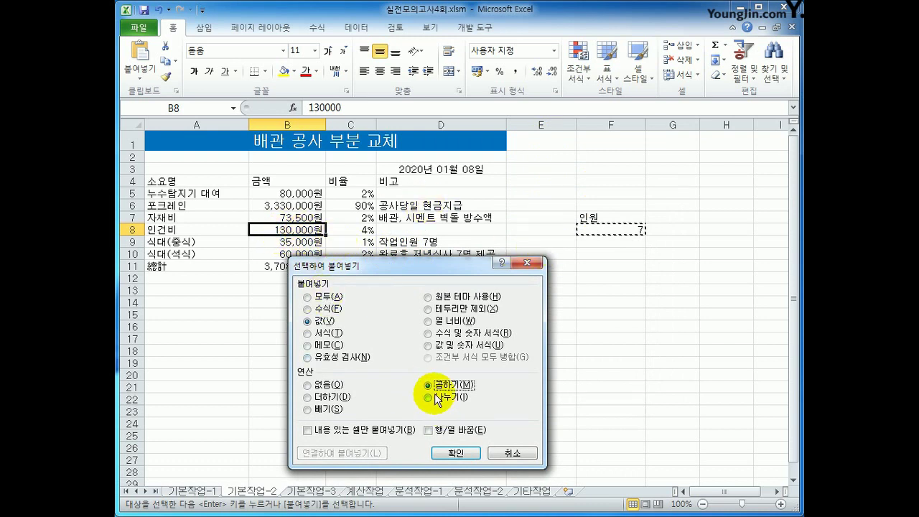
left_click(459, 452)
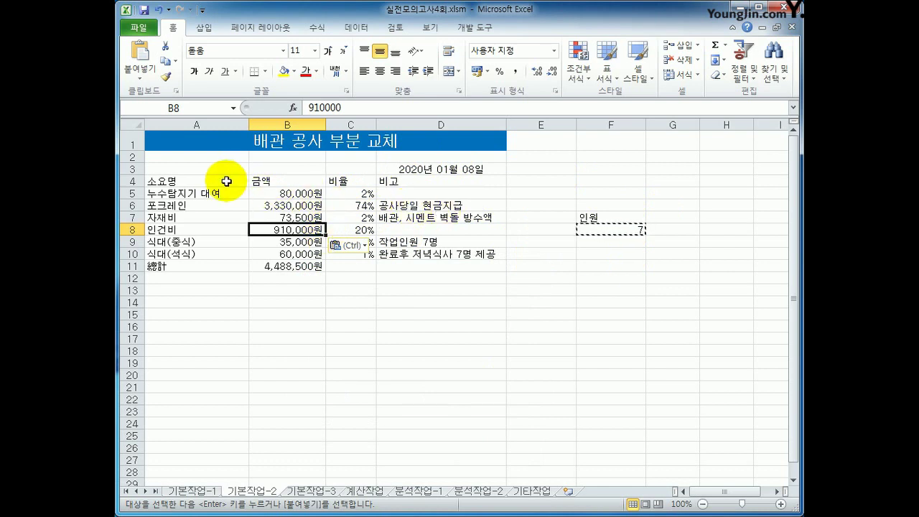
Apply all borders (모든 테두리) to the table range A4:D11
left_click_drag(229, 181, 423, 267)
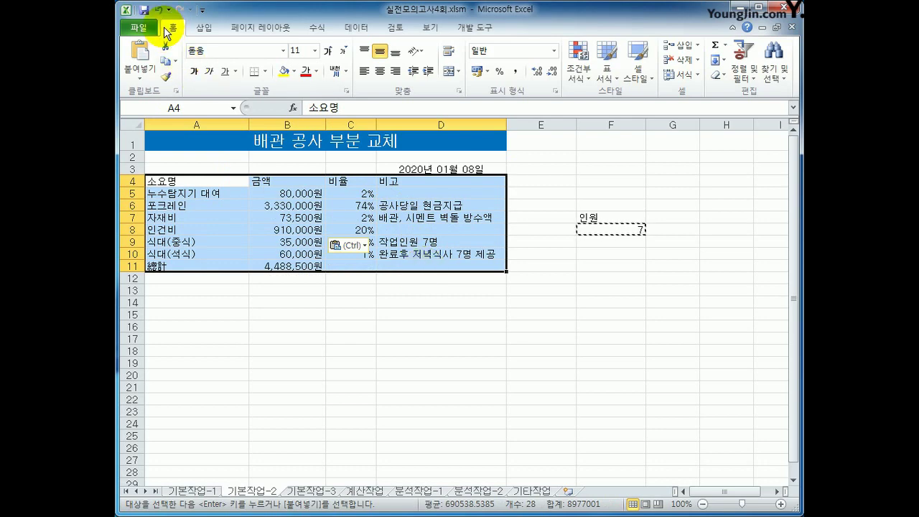
left_click(264, 71)
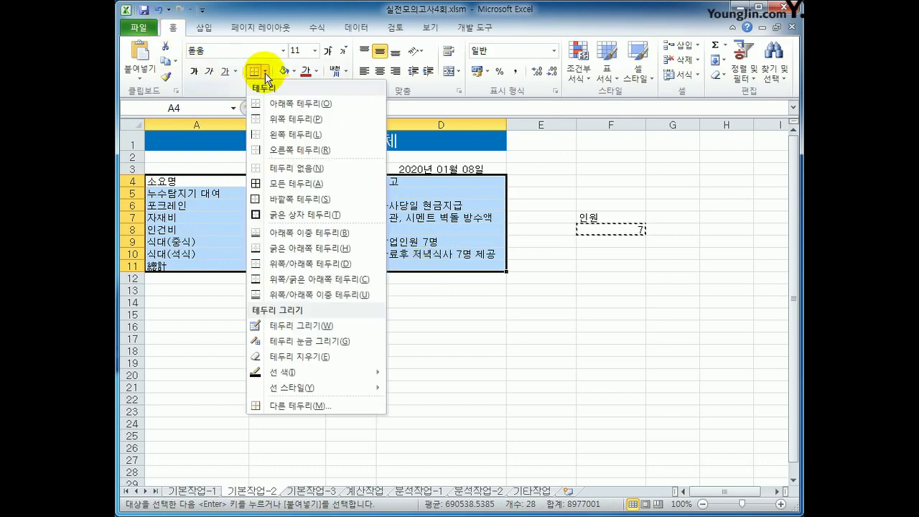
left_click(297, 183)
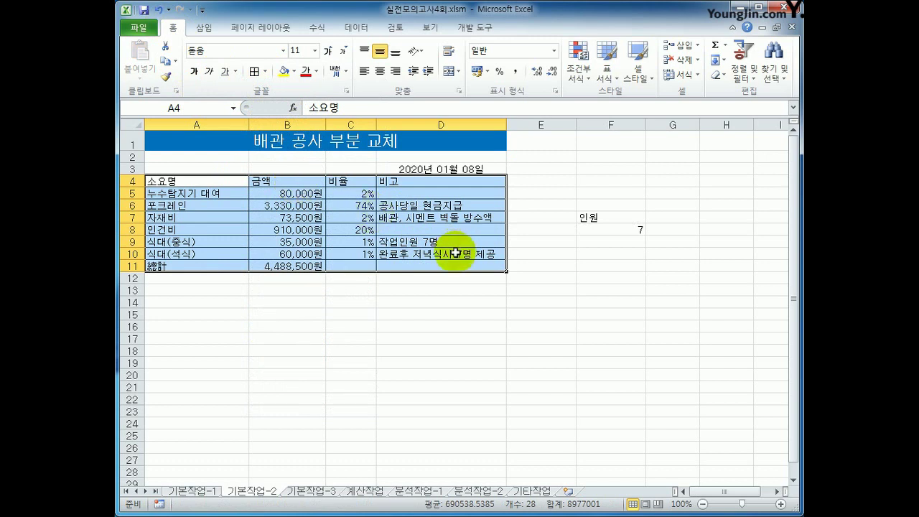
Add an upward-slanting diagonal border line to the empty cells C11:D11 in the total row
left_click(354, 267)
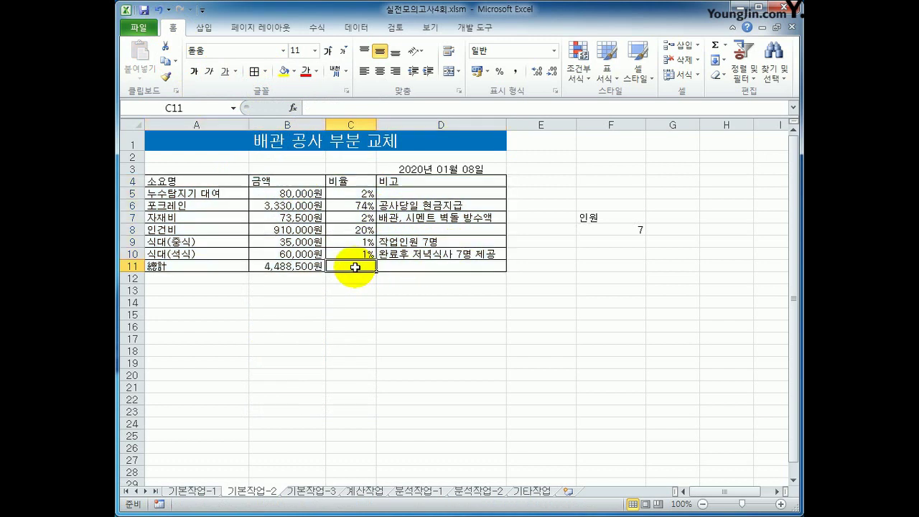
left_click_drag(354, 267, 396, 267)
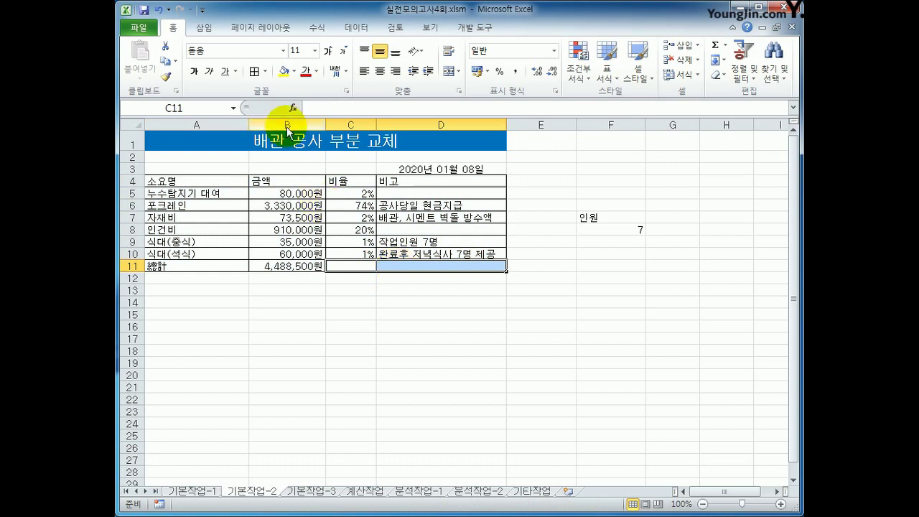
left_click(266, 72)
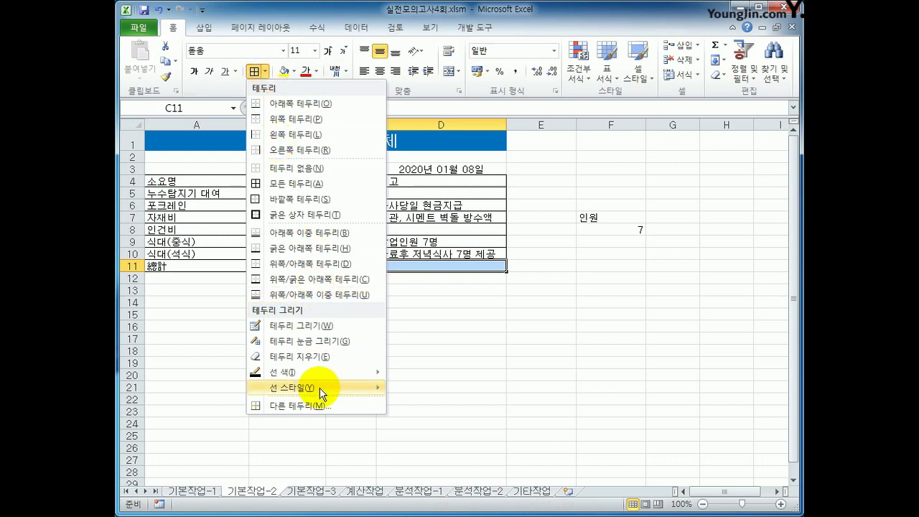
left_click(310, 406)
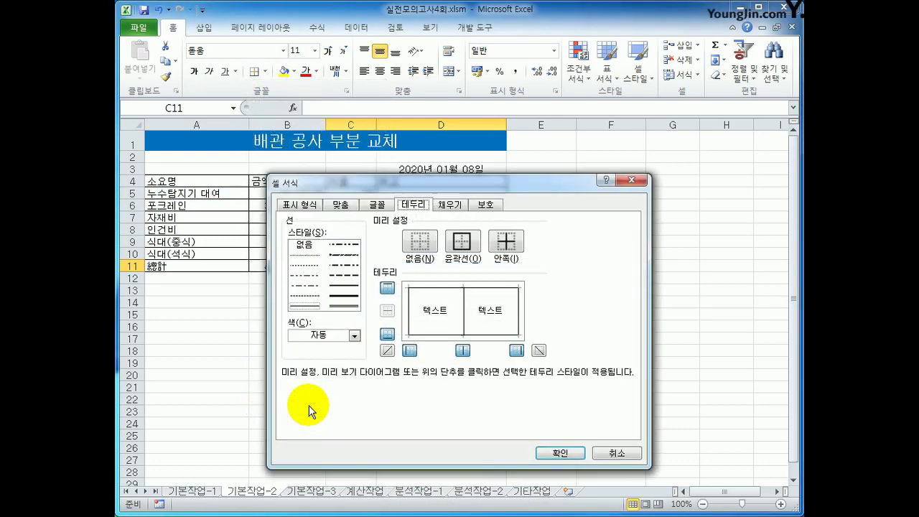
left_click_drag(465, 186, 510, 81)
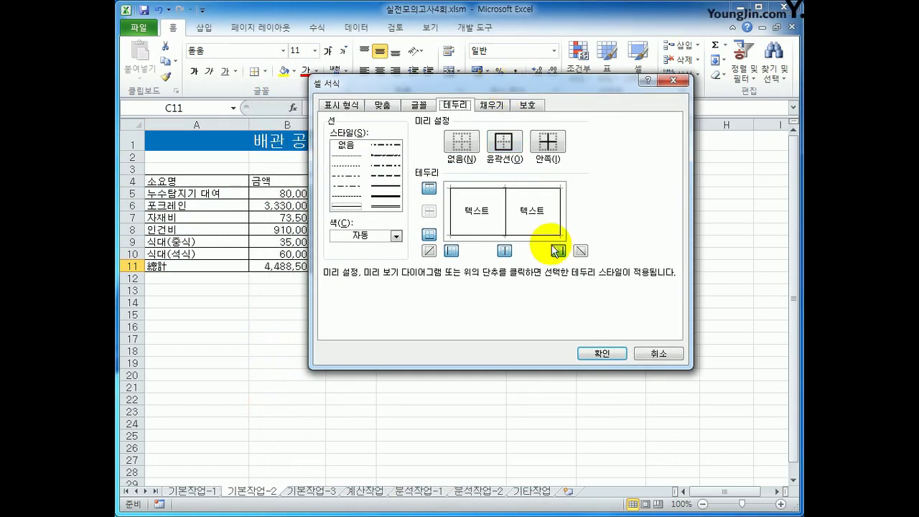
left_click(428, 250)
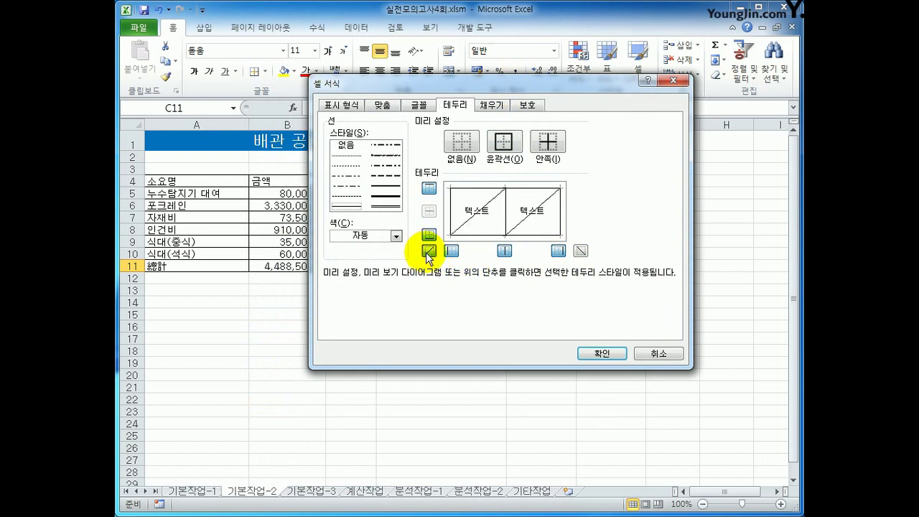
left_click(590, 351)
left_click(467, 266)
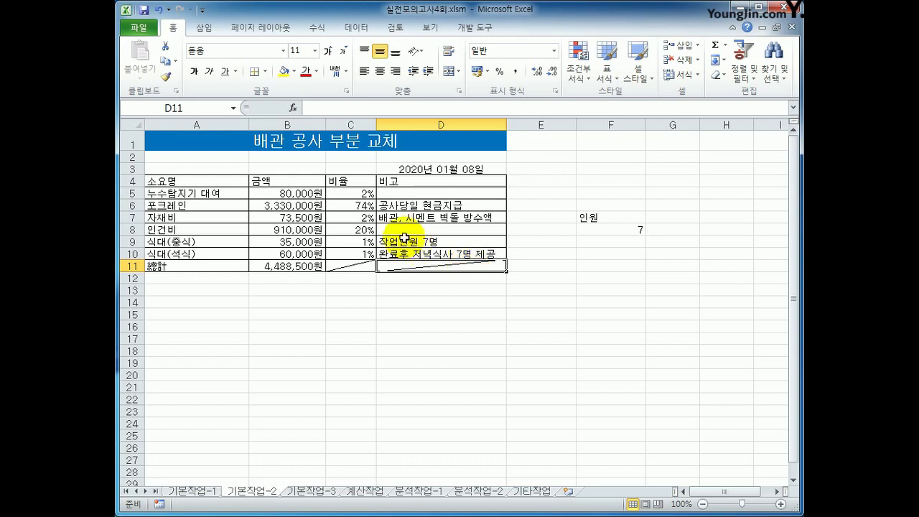
Go to the 기본작업-3 sheet and compare selecting the data range A4:H14 with selecting the header row A3:H3
left_click(317, 492)
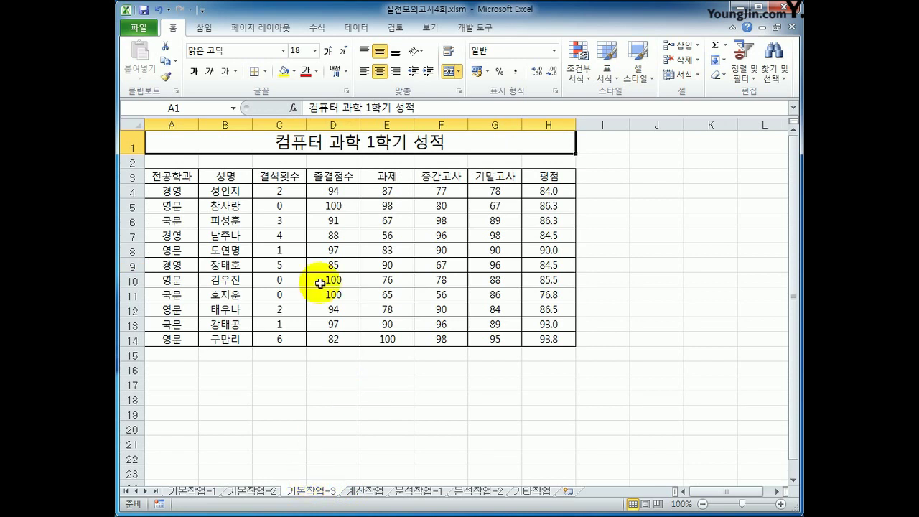
left_click_drag(172, 191, 553, 340)
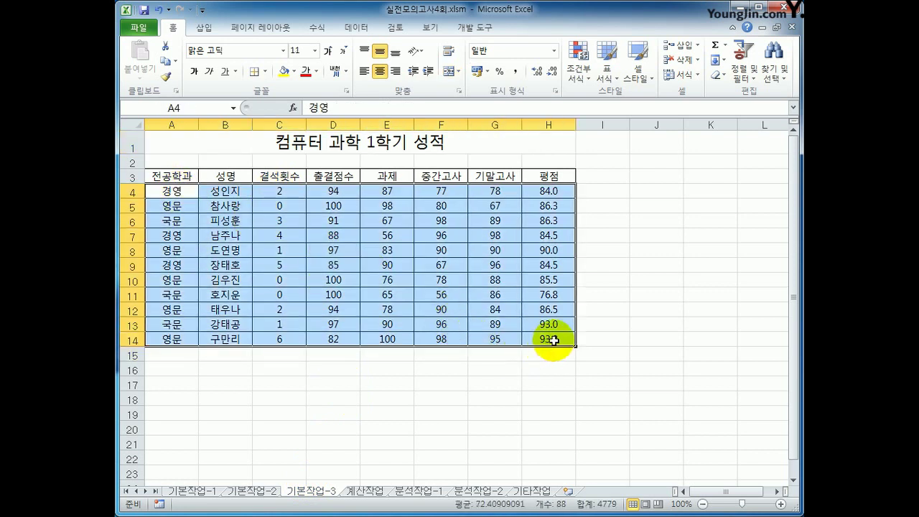
left_click_drag(181, 173, 551, 172)
left_click(182, 191)
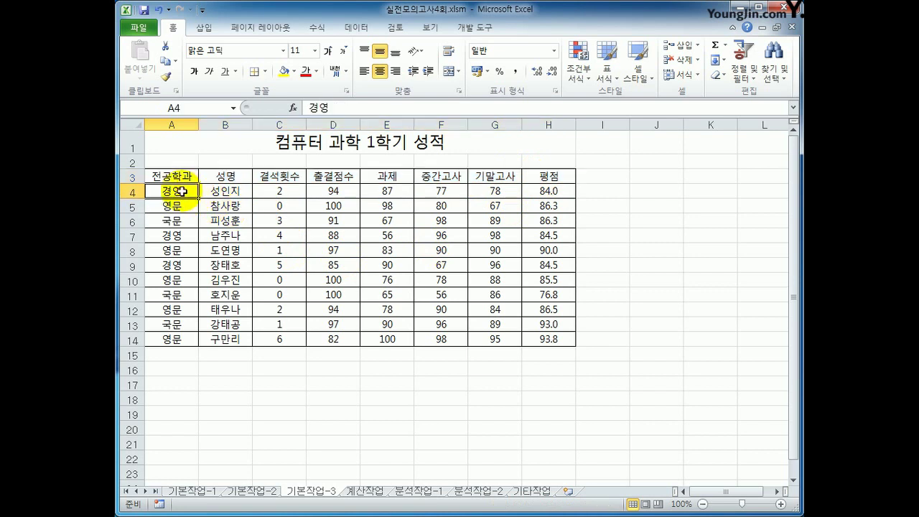
mouse_move(182, 191)
left_mouse_down()
mouse_move(431, 309)
mouse_move(534, 338)
mouse_move(165, 183)
mouse_move(168, 191)
left_mouse_up()
left_click(589, 386)
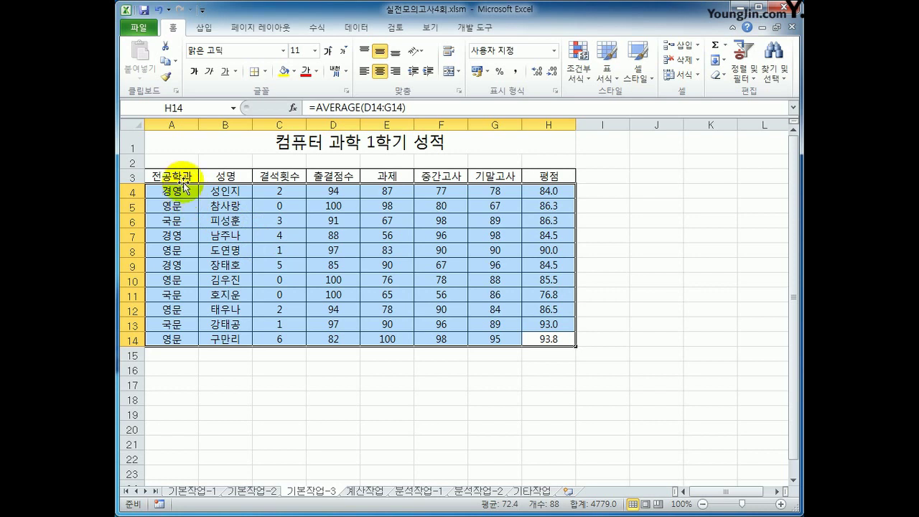
left_click_drag(176, 175, 549, 175)
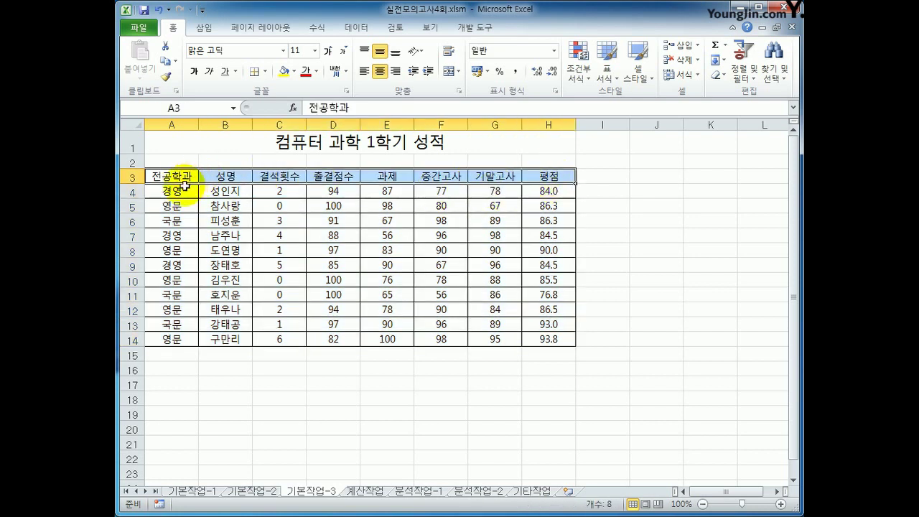
Create a new conditional formatting rule for A4:H14 using the formula-based rule type (수식을 사용하여 서식을 지정할 셀 결정)
left_click_drag(176, 188, 537, 332)
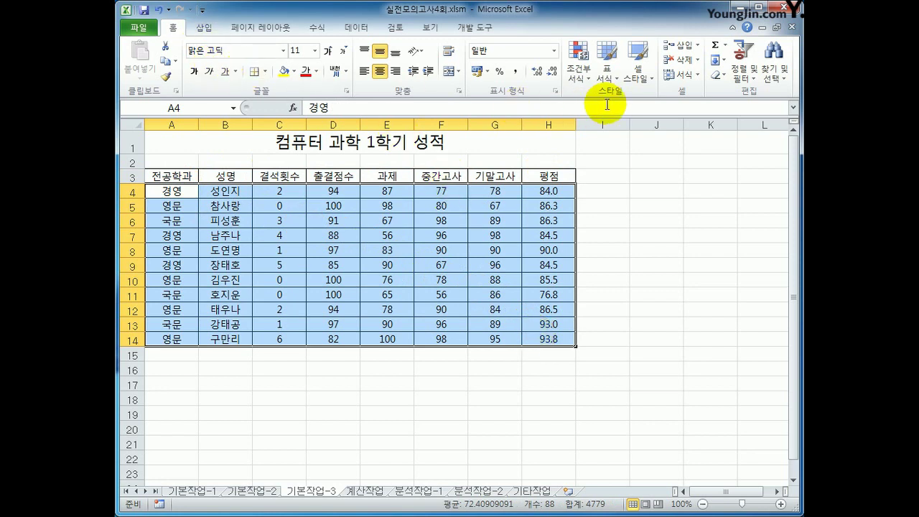
left_click(577, 76)
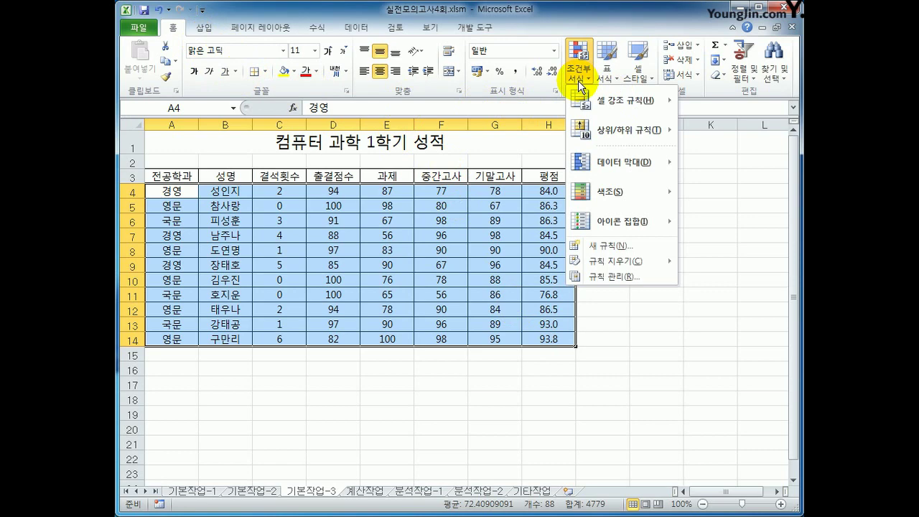
left_click(588, 248)
left_click_drag(478, 119, 546, 172)
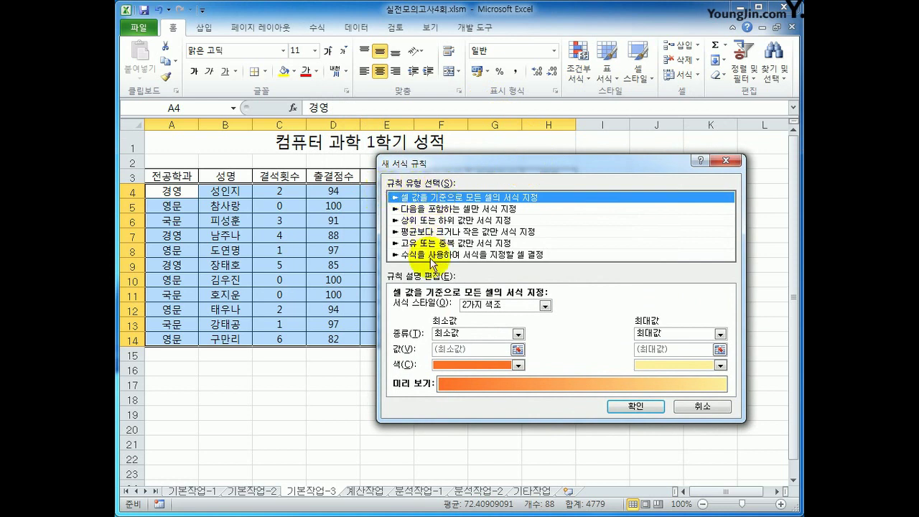
left_click(433, 255)
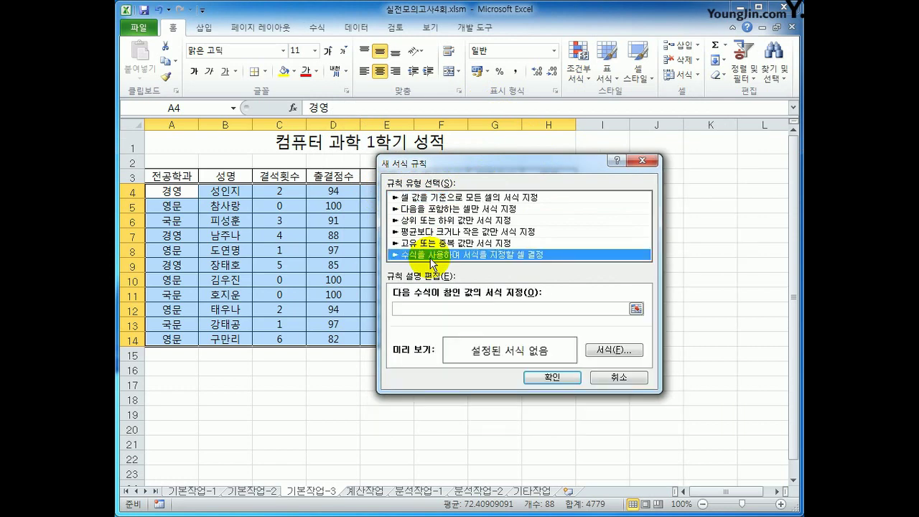
Begin the rule's formula with an AND function whose first condition is that the absence count equals zero: =and($C4=0,
left_click_drag(529, 165, 612, 73)
left_click(530, 216)
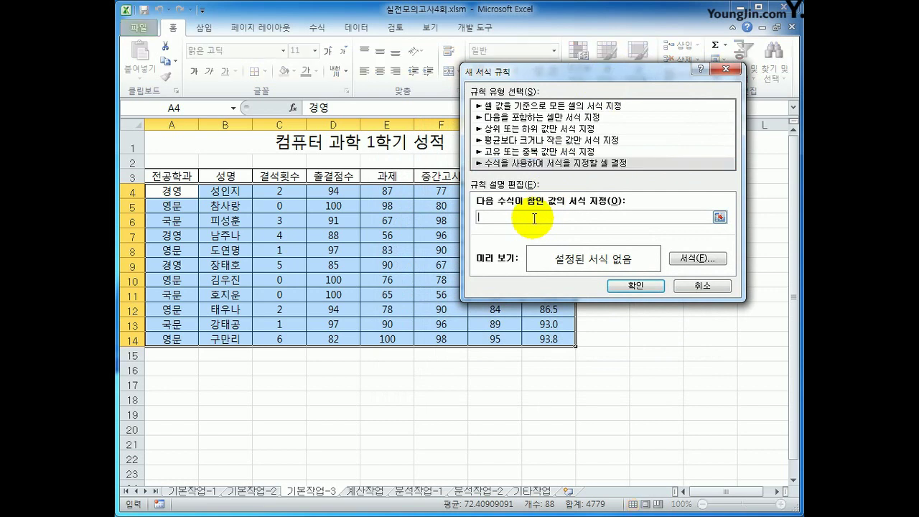
type("=")
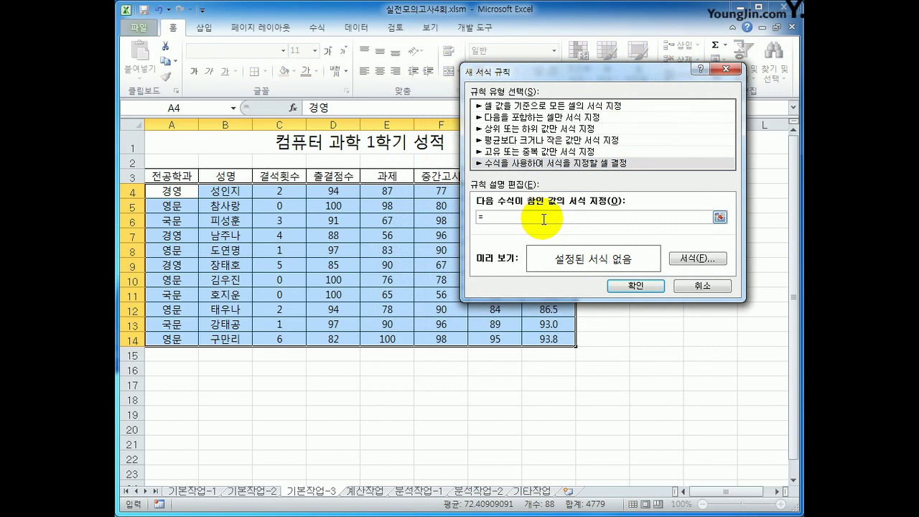
type("and(")
left_click_drag(476, 217, 501, 218)
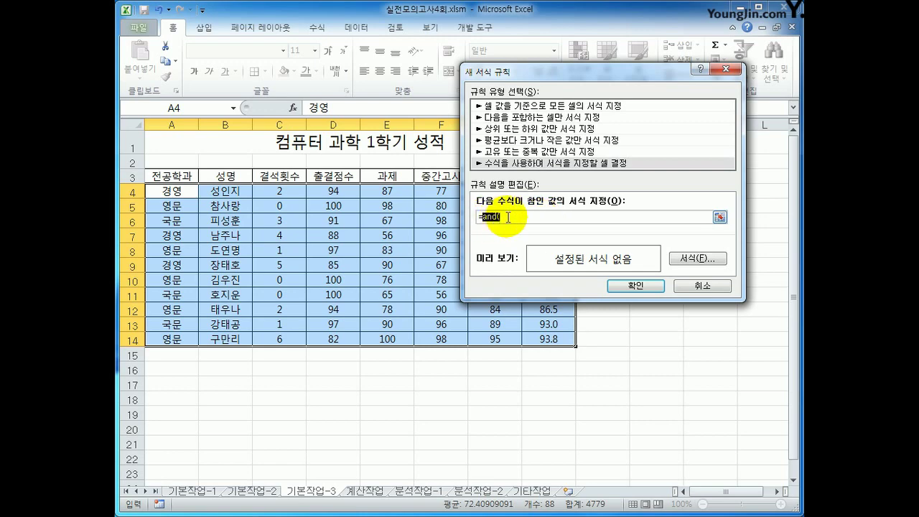
left_click(501, 217)
left_click_drag(543, 71, 544, 229)
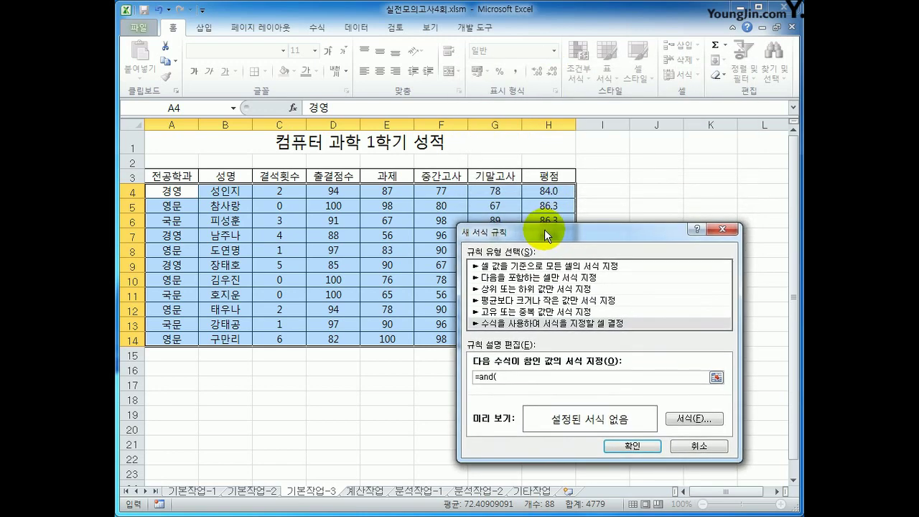
left_click(287, 192)
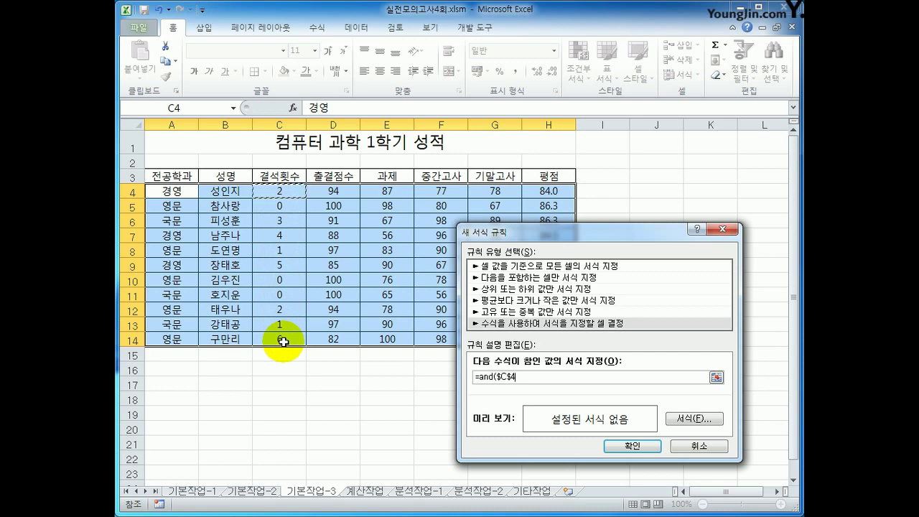
left_click(506, 376)
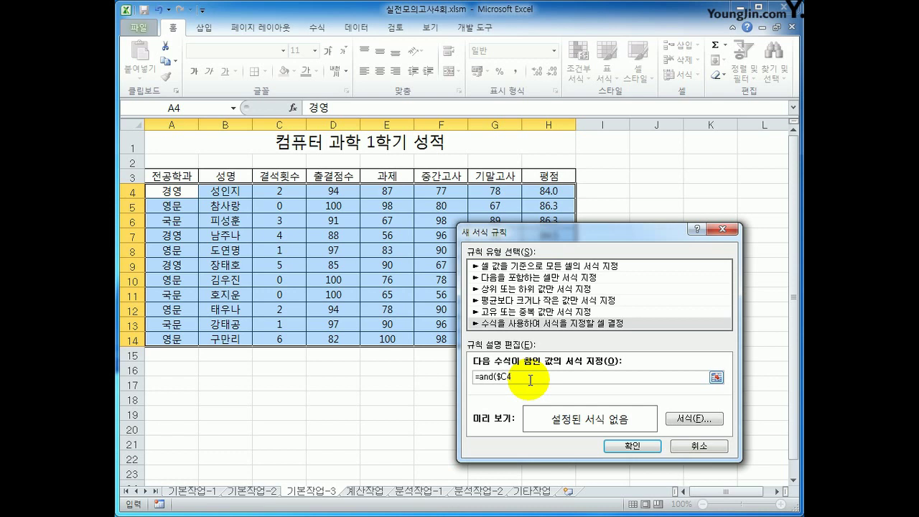
type("=0,")
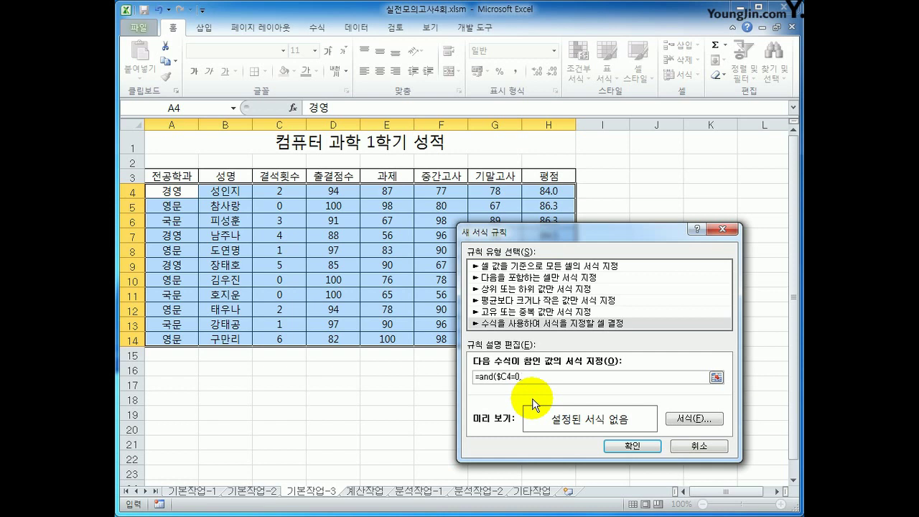
Complete the rule's formula with the condition that the 평점 value is at least 80: $H4>=80)
left_click(555, 189)
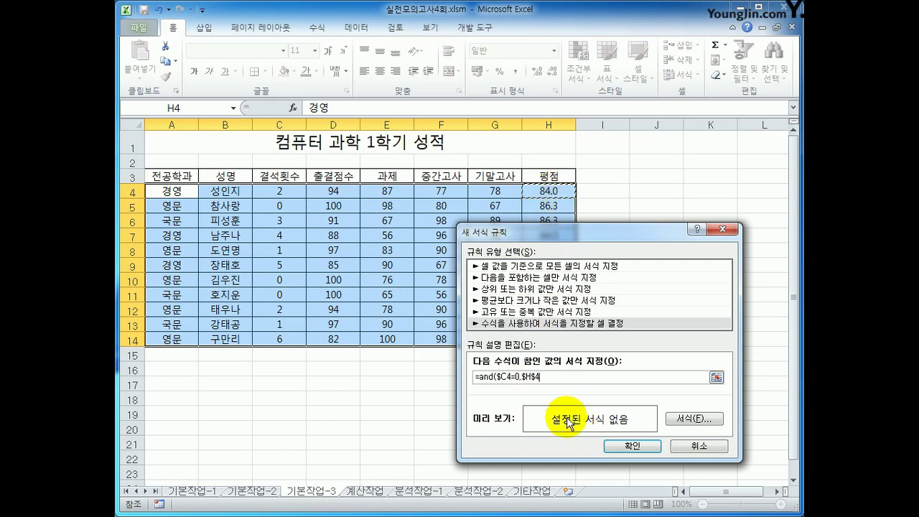
left_click(544, 377)
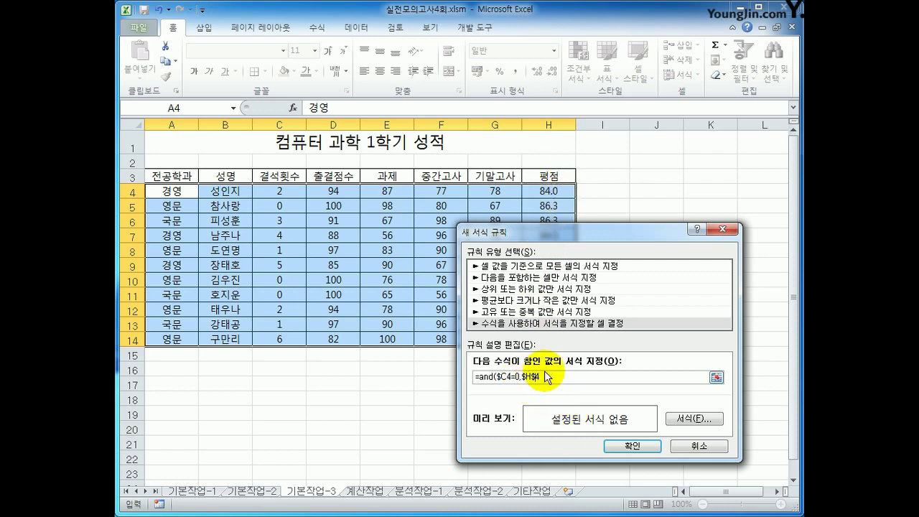
key("F4")
key("F4")
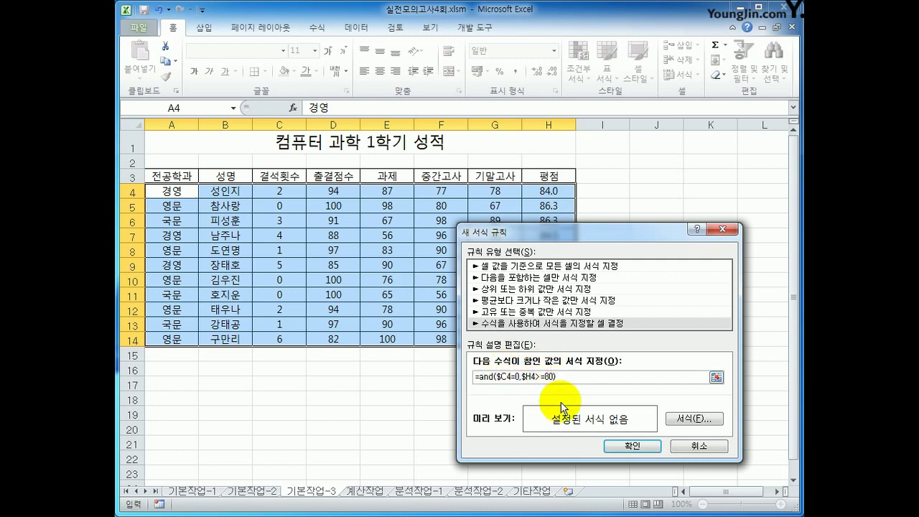
Give the rule a standard green font colour with the bold italic style (굵은 기울임꼴) and apply it to the data
left_click_drag(567, 233, 599, 61)
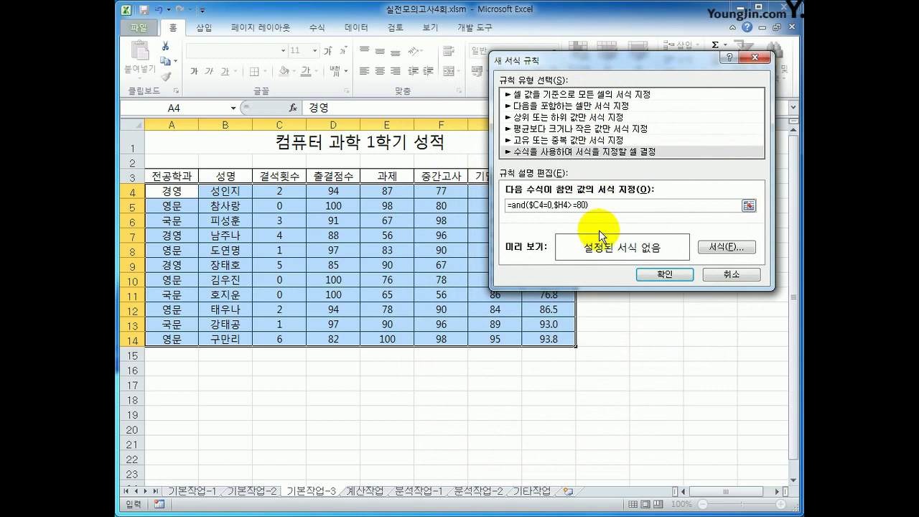
left_click(732, 251)
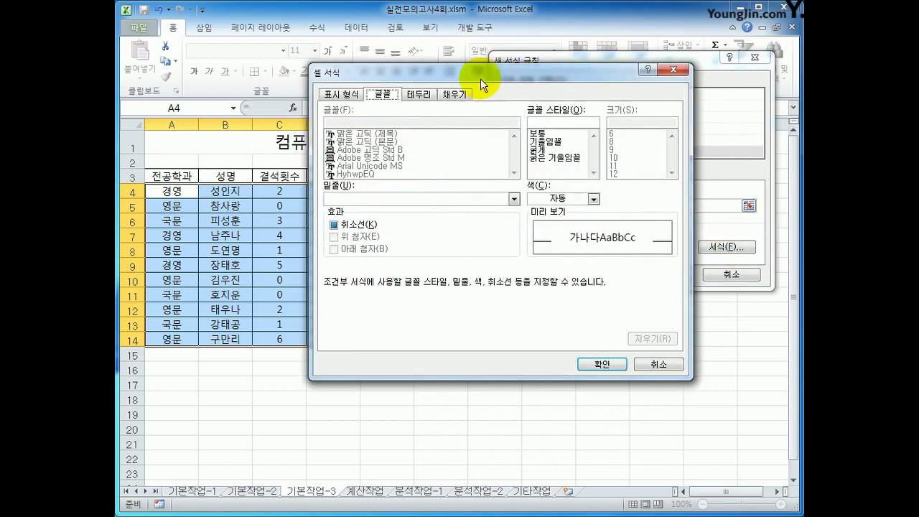
left_click_drag(480, 78, 352, 98)
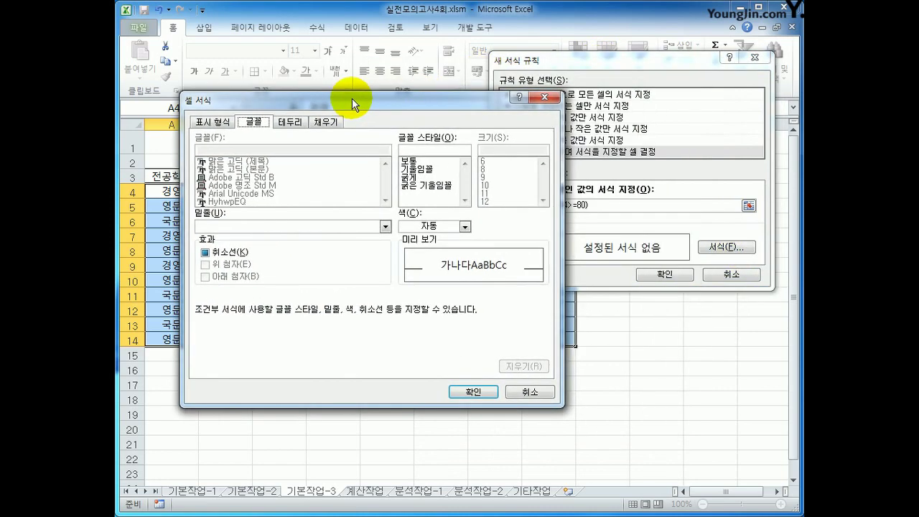
left_click(465, 226)
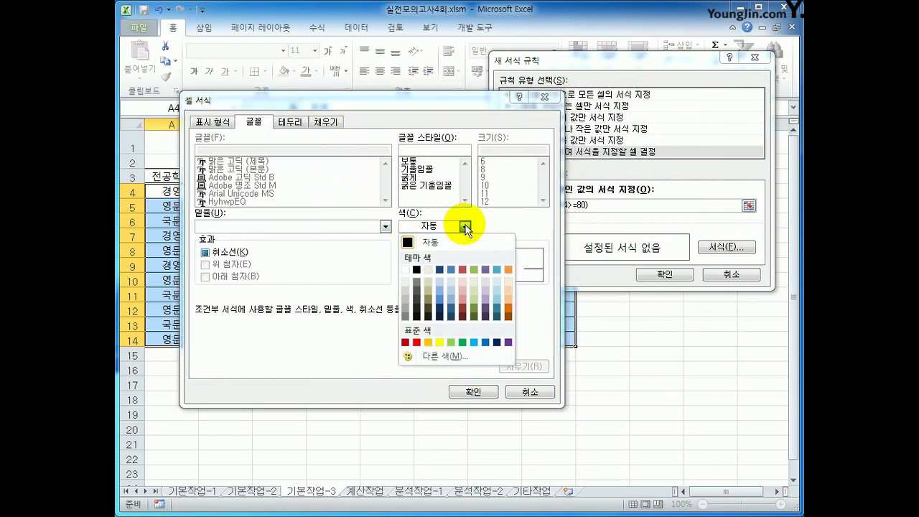
left_click(462, 343)
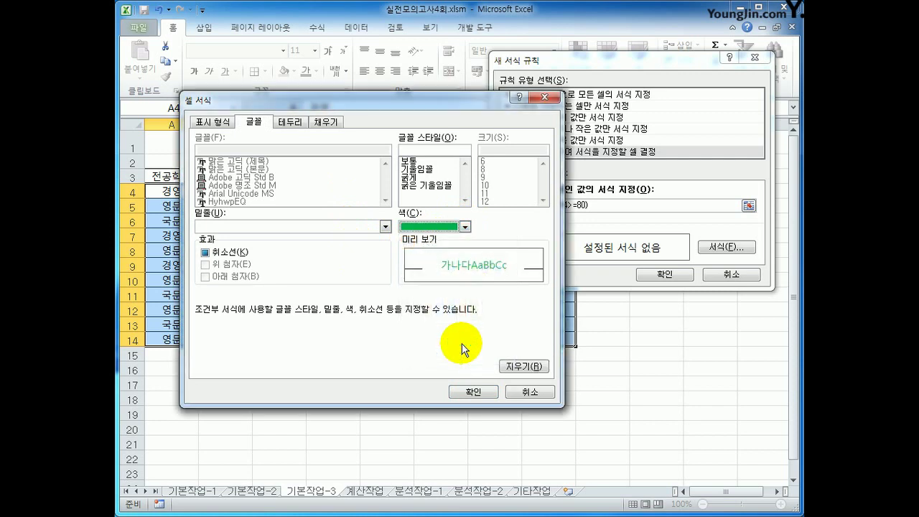
left_click(427, 185)
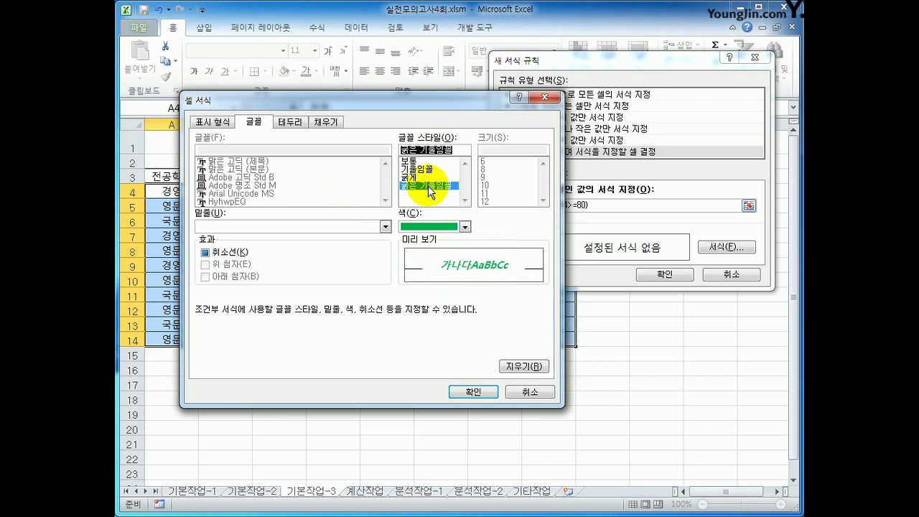
left_click(471, 391)
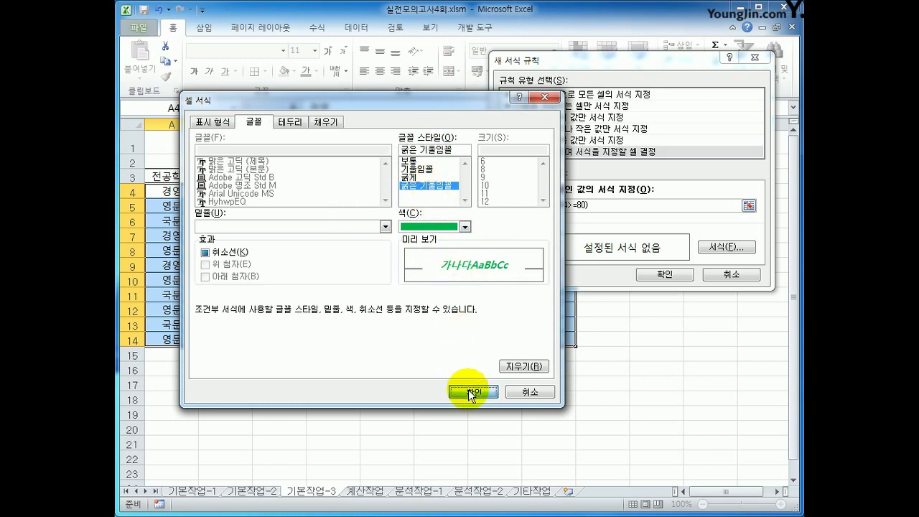
left_click(661, 276)
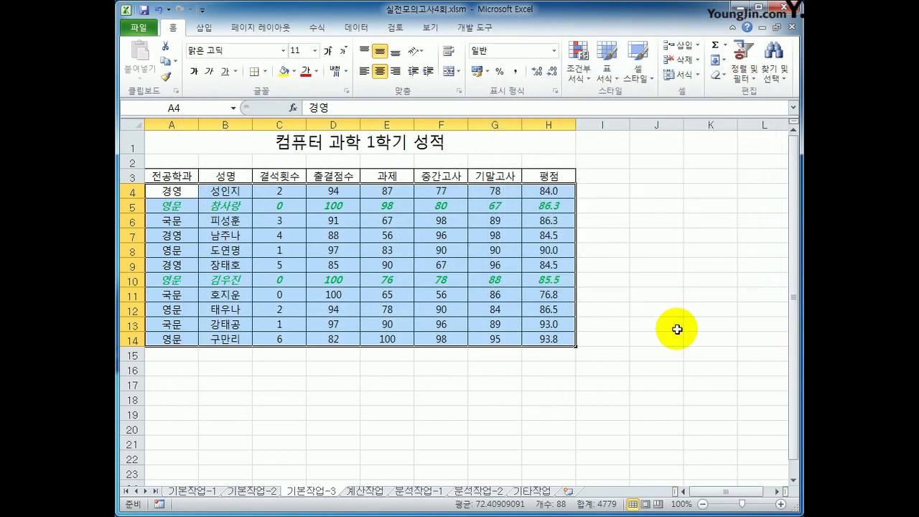
Check the 결석횟수 and 평점 values of the formatted rows 5 and 10 against the rule's conditions
left_click(685, 392)
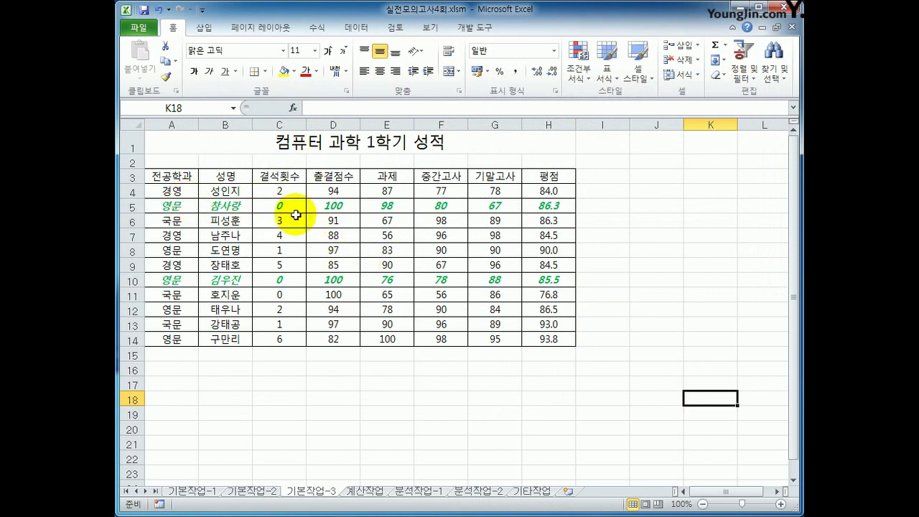
left_click(281, 206)
left_click(282, 280)
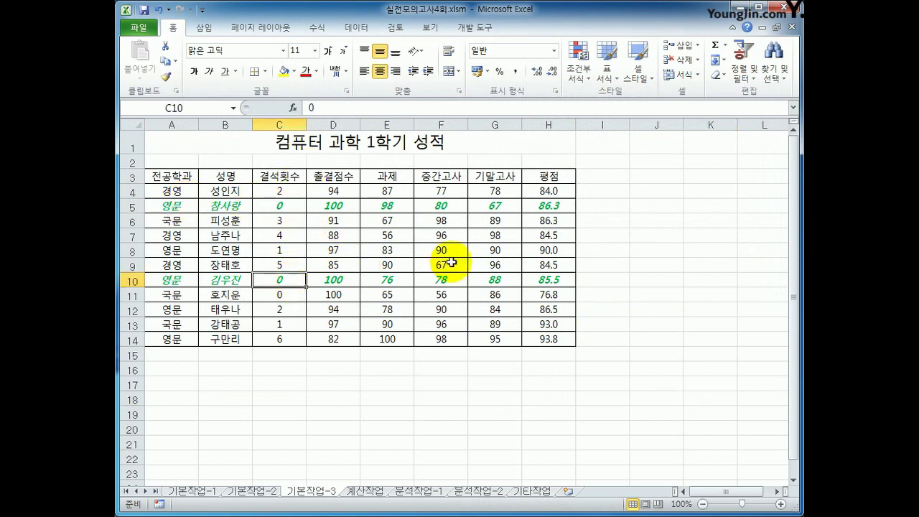
left_click(552, 208)
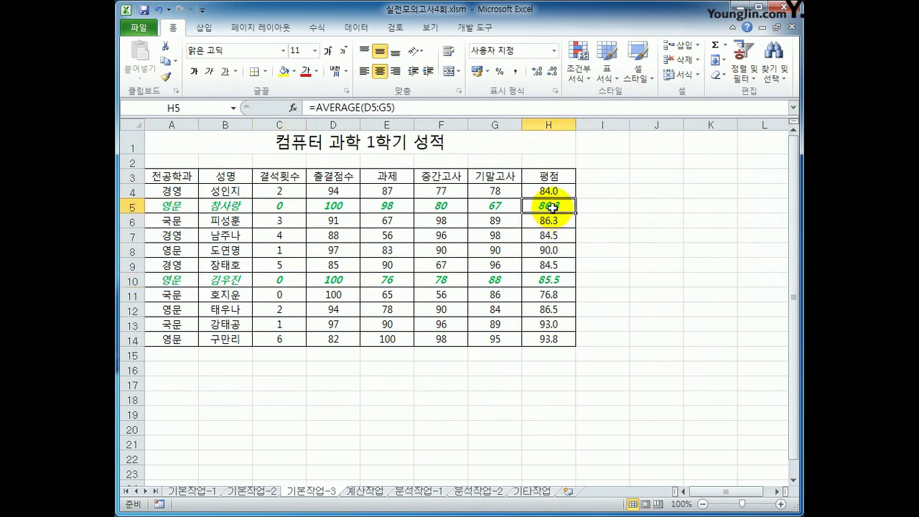
left_click(554, 280)
left_click_drag(186, 203, 533, 206)
left_click(173, 281)
left_click_drag(173, 281, 547, 280)
left_click(548, 280)
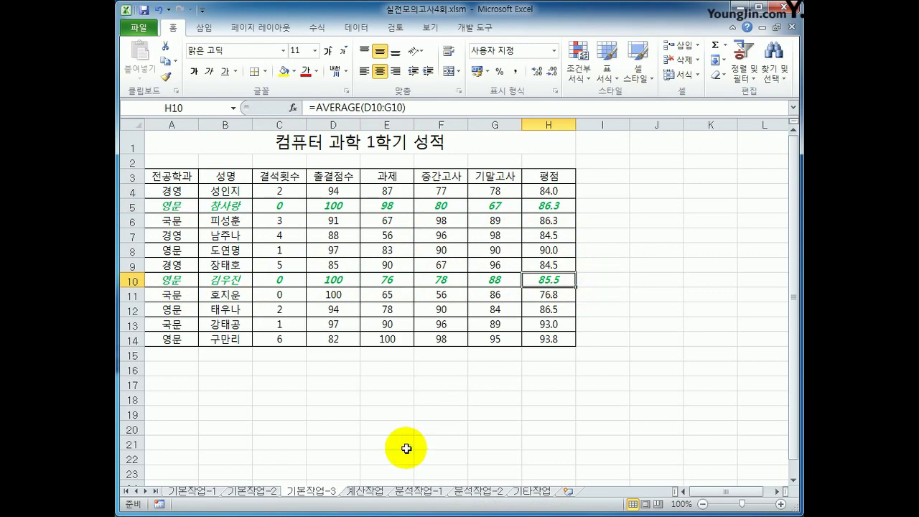
On the 계산작업 sheet, start a DAVERAGE formula in D14 and open its function arguments
left_click(371, 492)
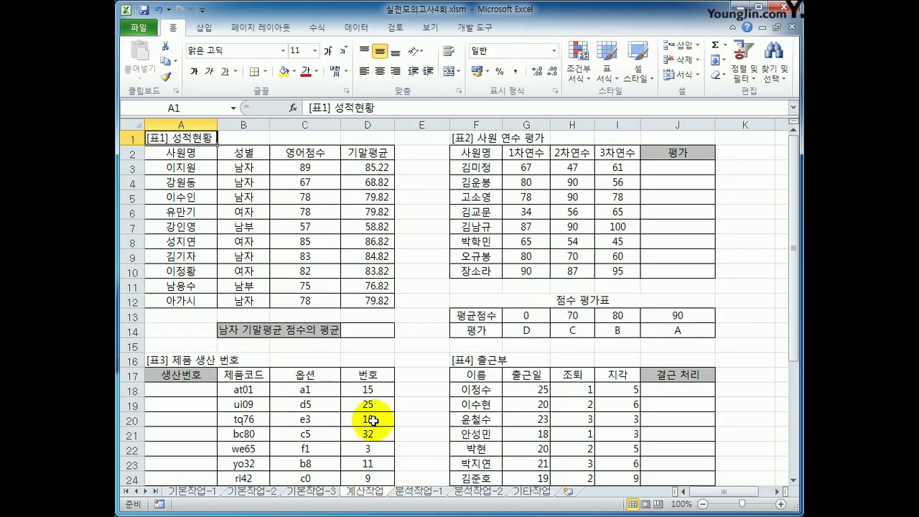
left_click(370, 330)
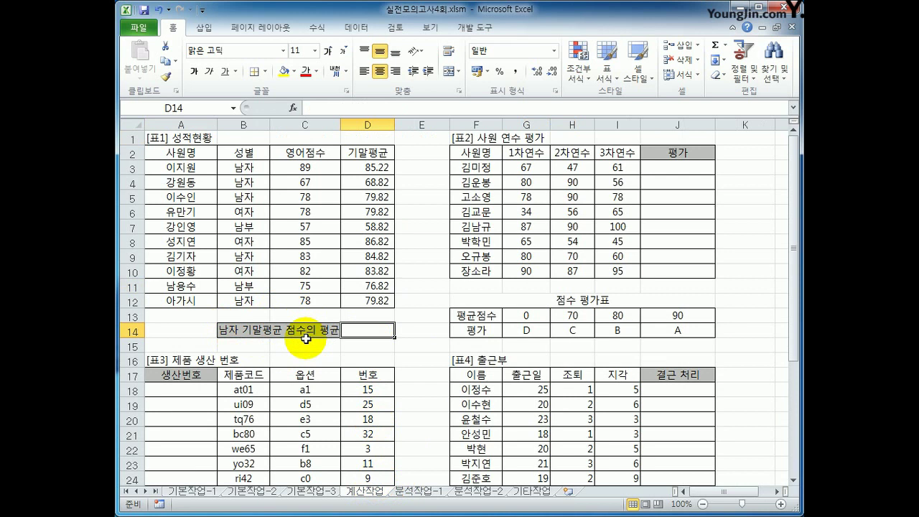
left_click(369, 165)
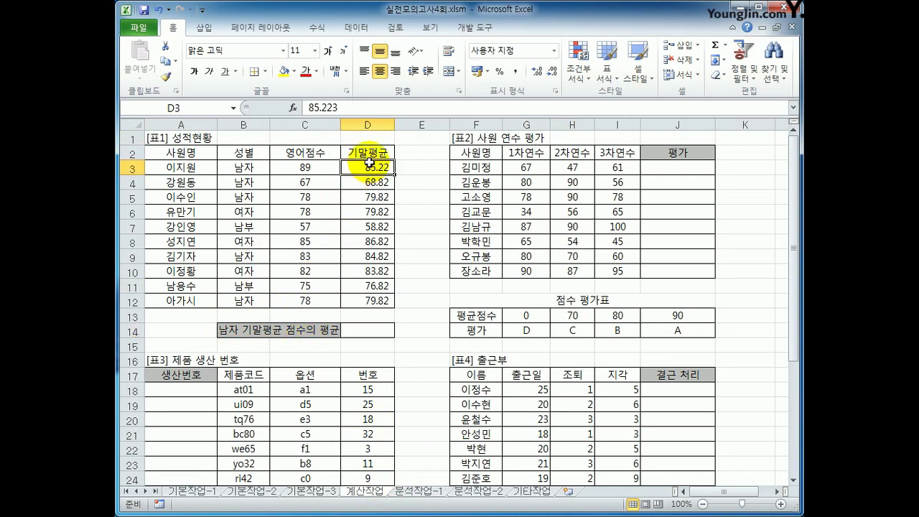
left_click(357, 332)
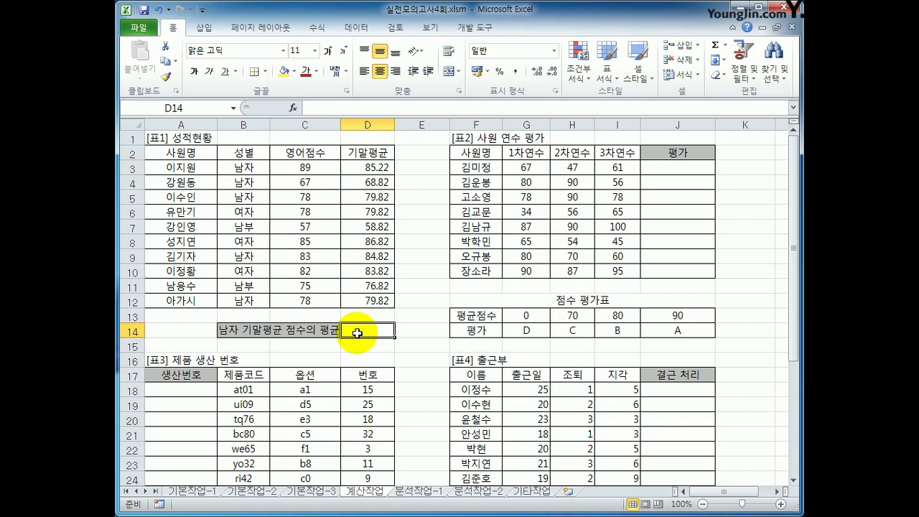
type("dav")
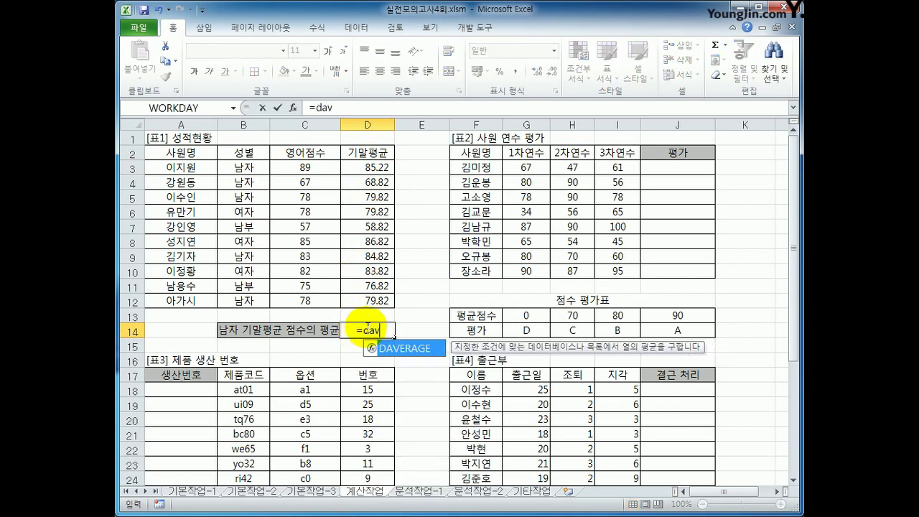
key("Tab")
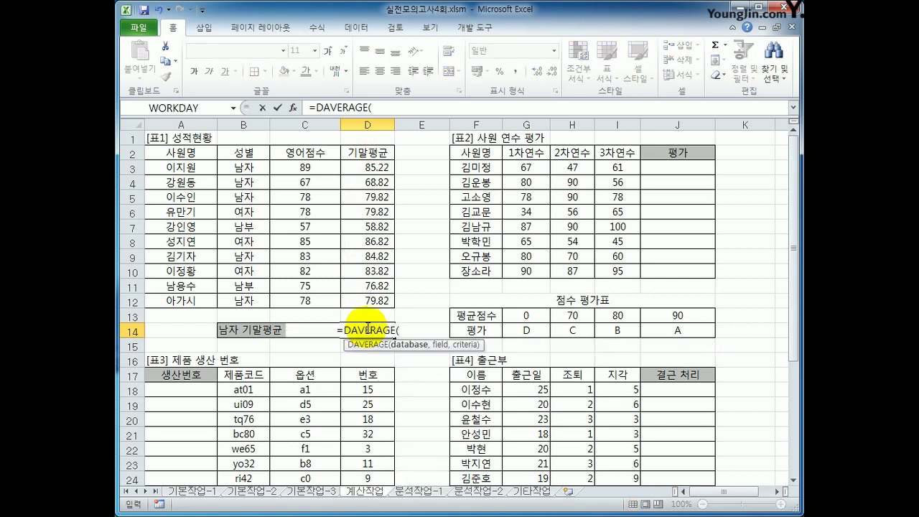
left_click(371, 332)
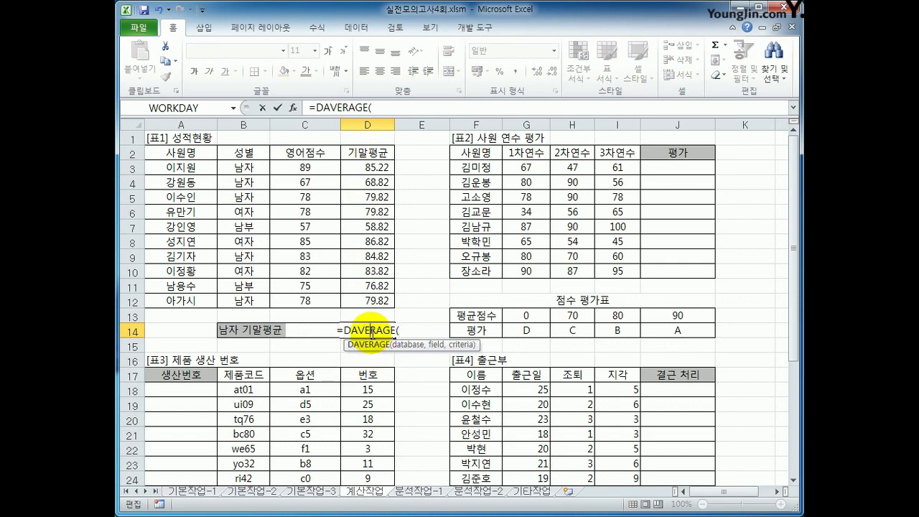
left_click(296, 110)
Set the DAVERAGE arguments to Database A2:D12, Field D2 and Criteria B2:B3
left_click_drag(552, 72, 522, 267)
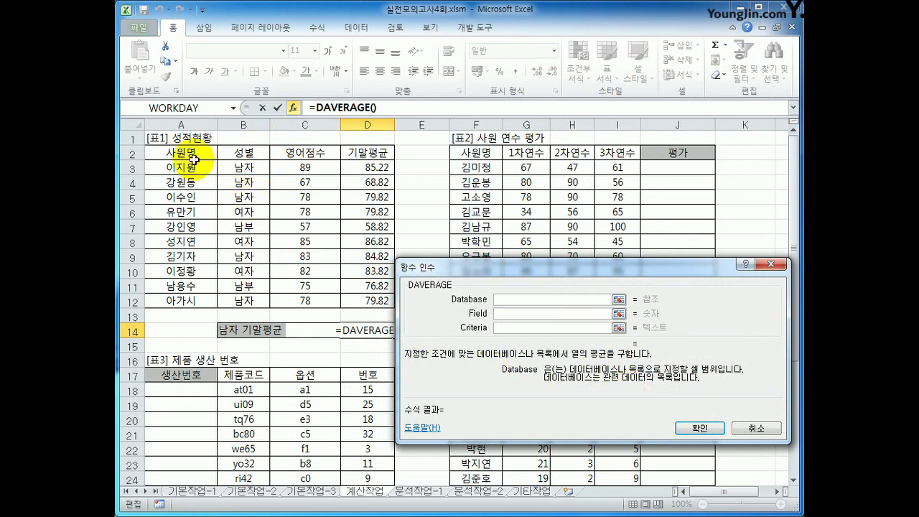
left_click_drag(181, 153, 358, 300)
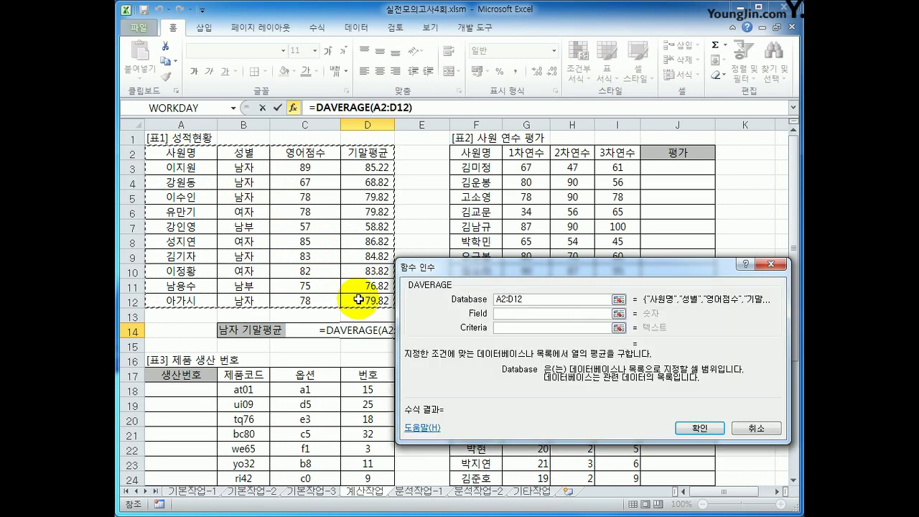
left_click(549, 312)
left_click_drag(544, 262, 546, 137)
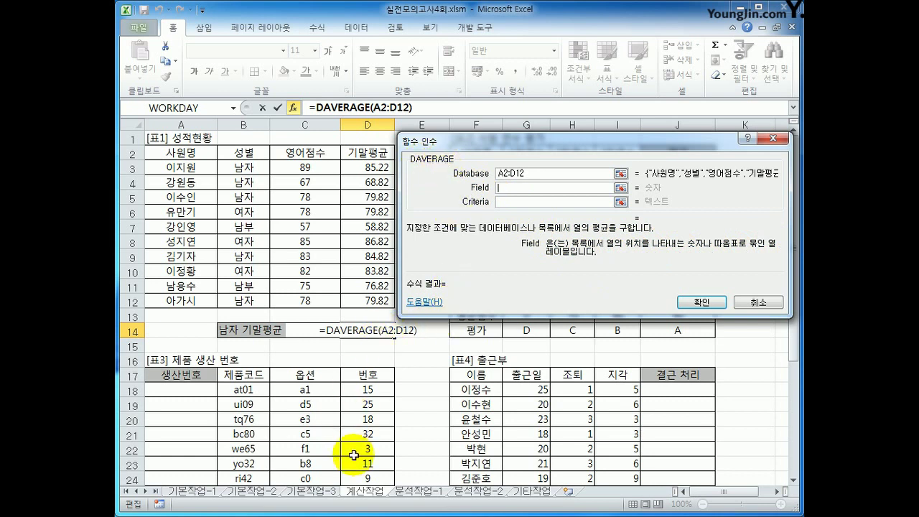
left_click(371, 153)
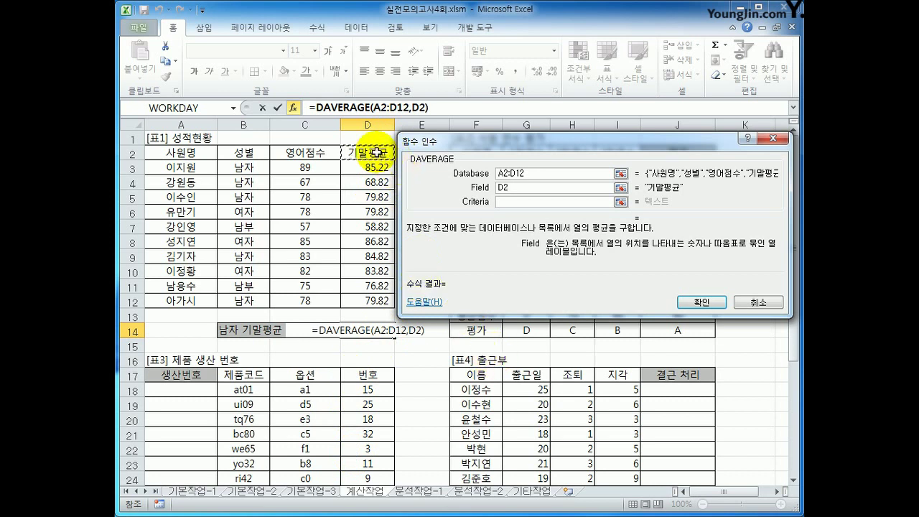
left_click(508, 202)
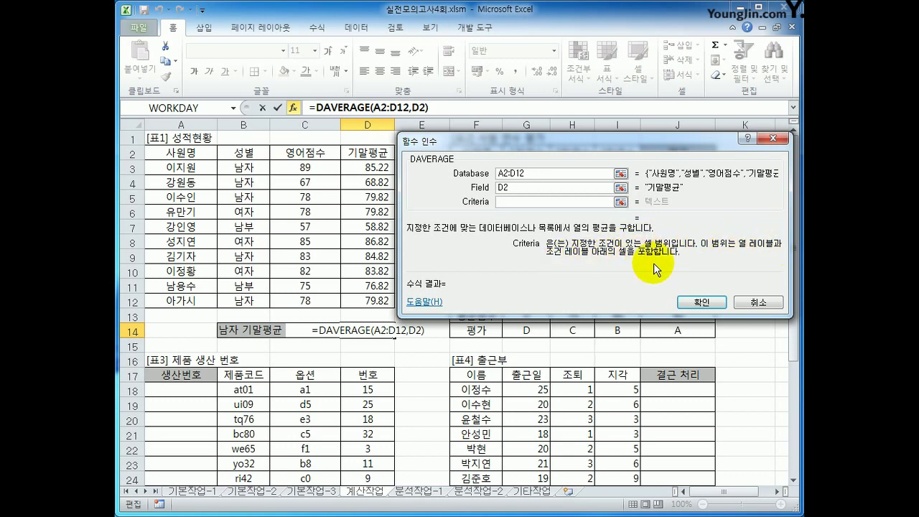
left_click_drag(260, 152, 261, 168)
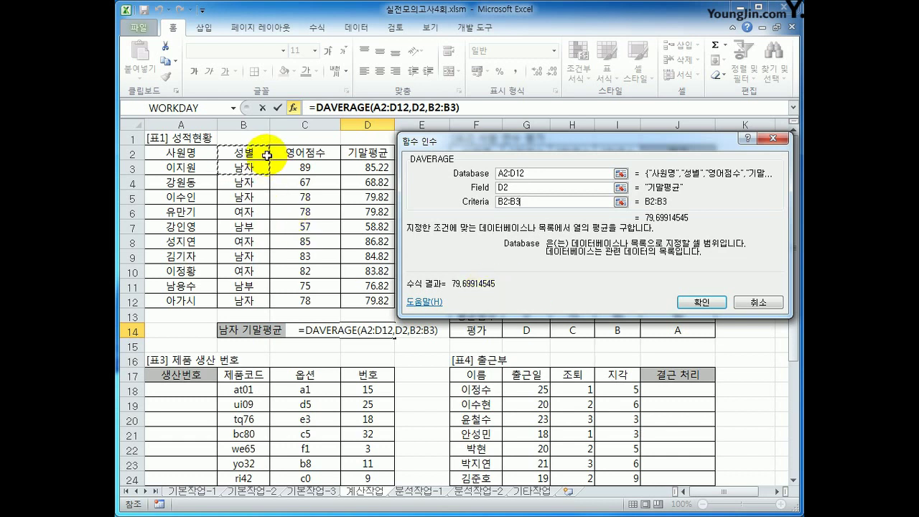
Accept the DAVERAGE arguments and wrap the D14 formula in ROUNDUP with 1 decimal digit
left_click(686, 303)
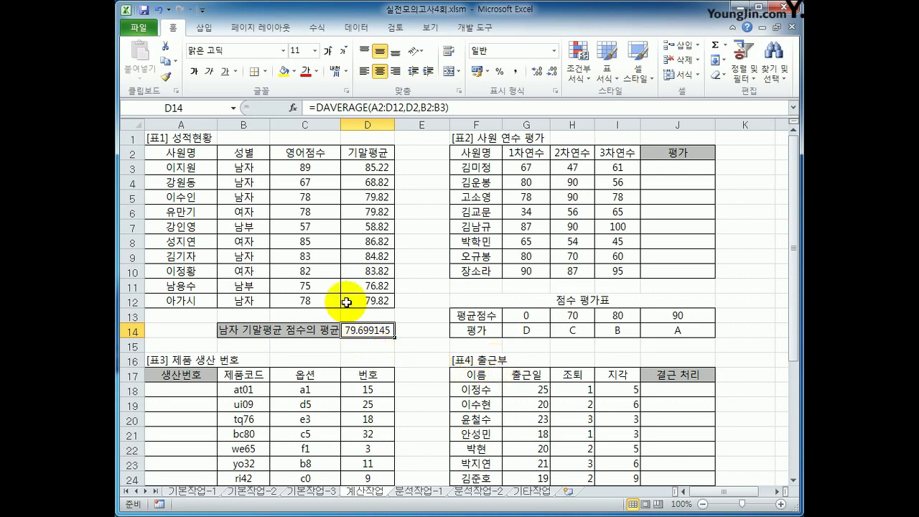
left_click(312, 113)
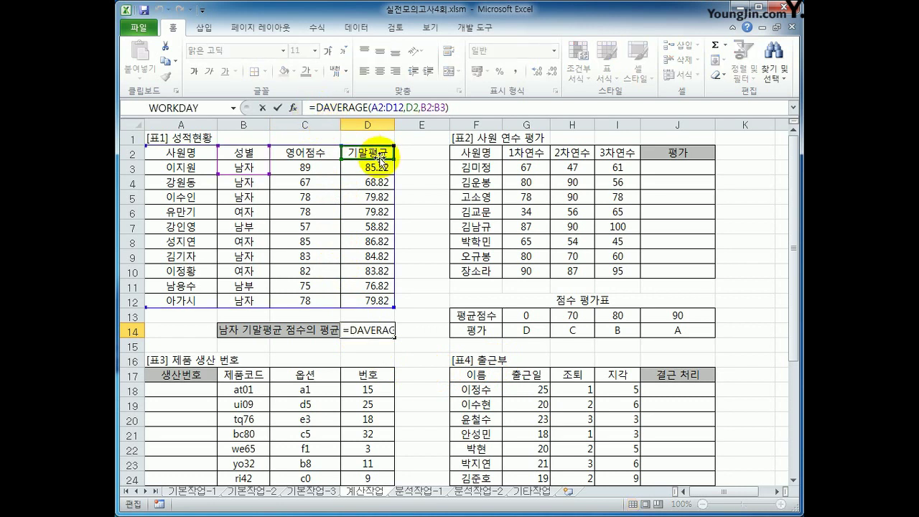
type("rou")
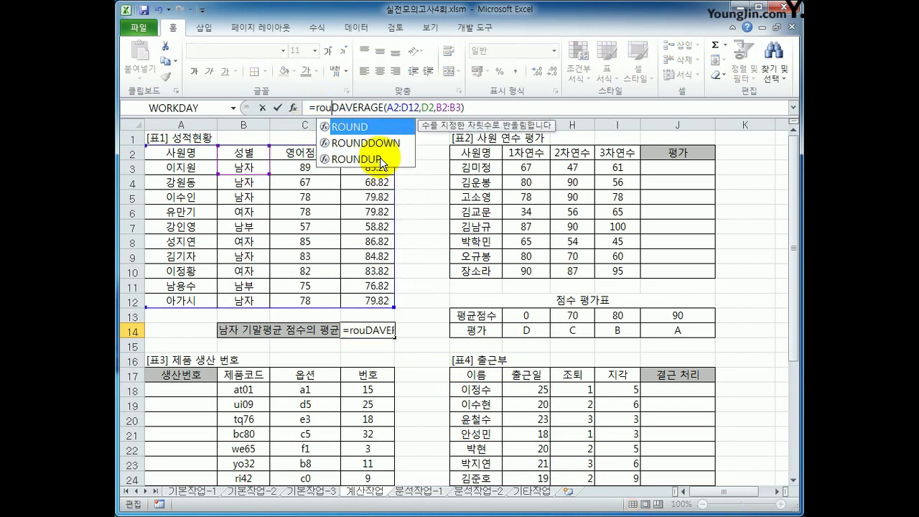
double_click(380, 158)
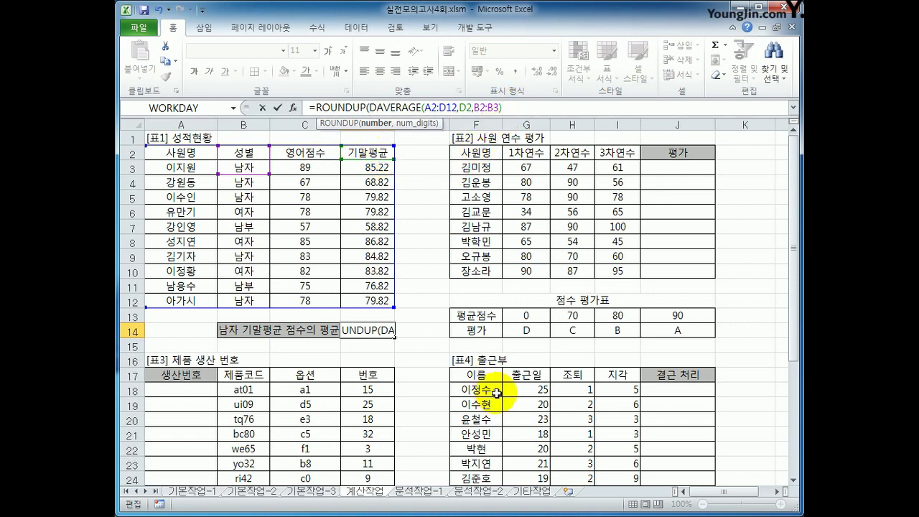
type(",")
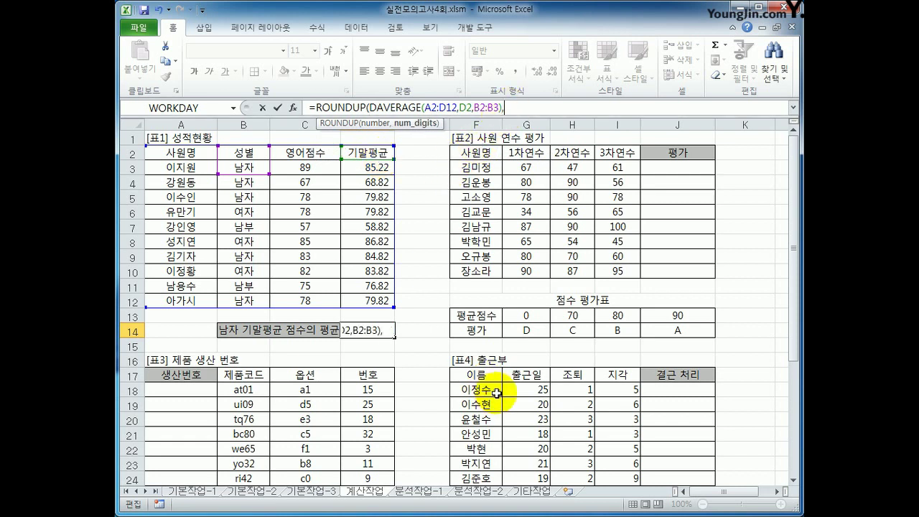
type("1)")
key("Return")
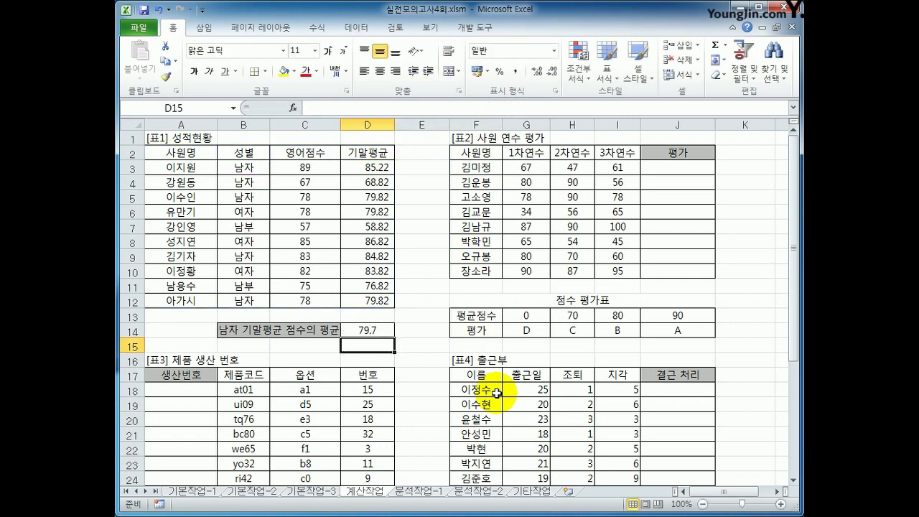
key("Up")
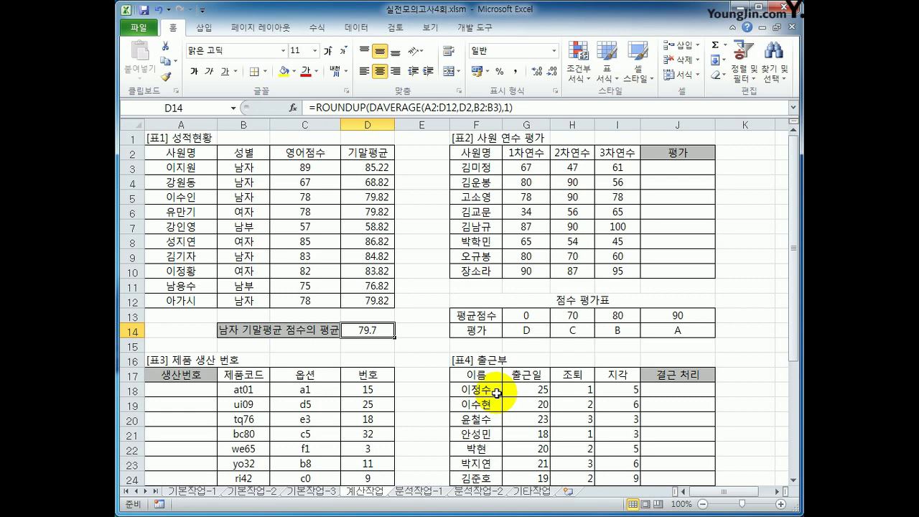
Calculate the average of G3:I3 in J3 with AVERAGE and fill the formula down to J10
left_click(687, 169)
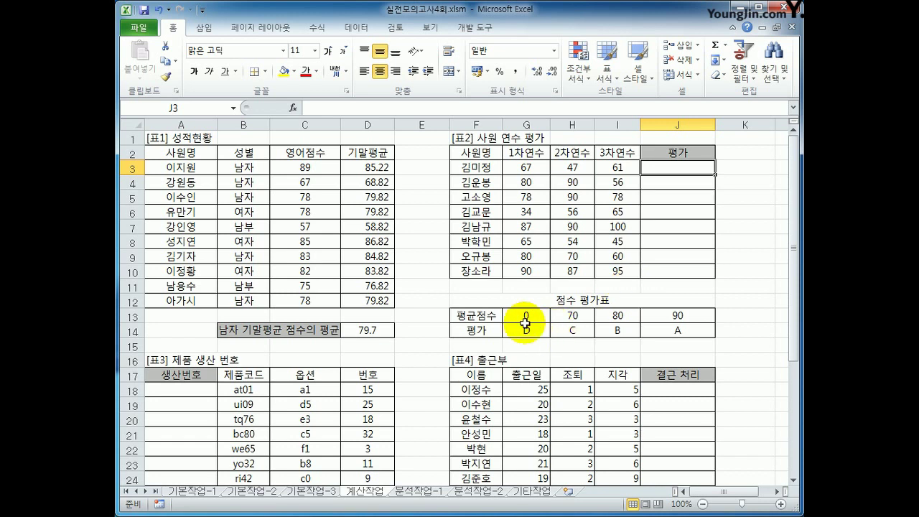
left_click_drag(527, 316, 677, 331)
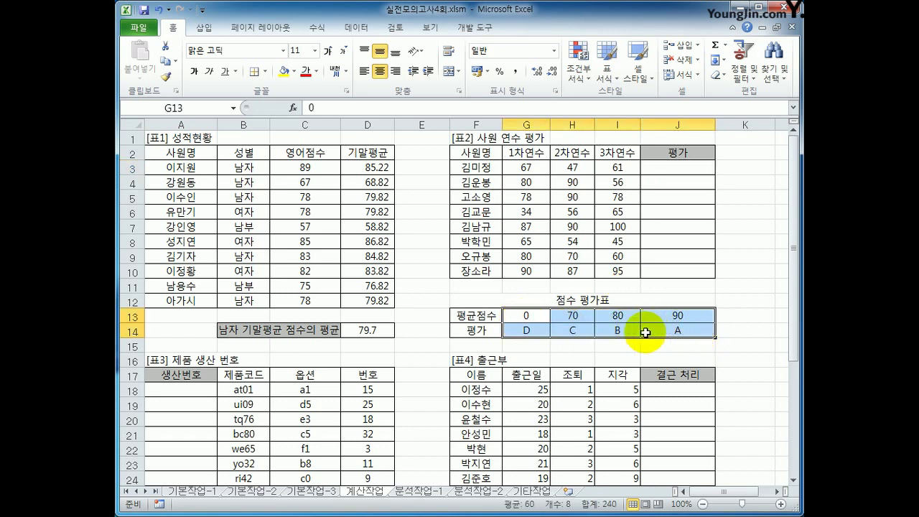
left_click(685, 163)
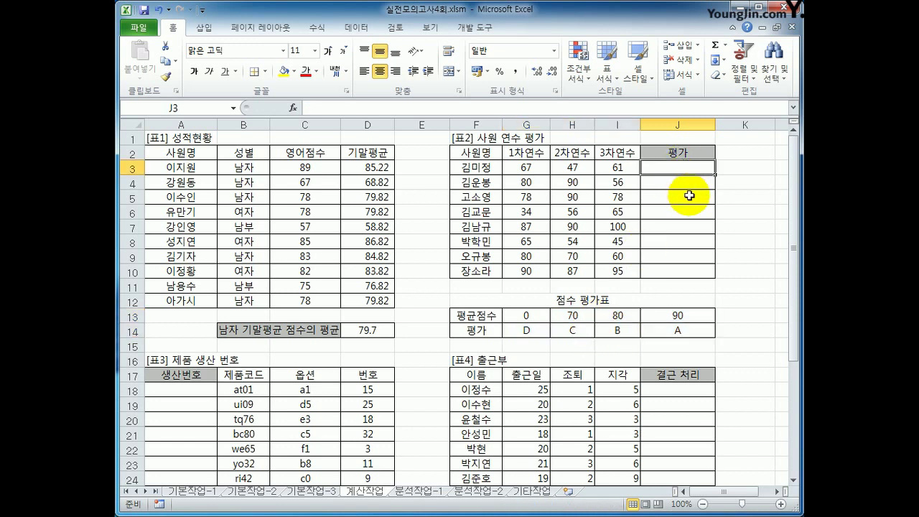
type("=av")
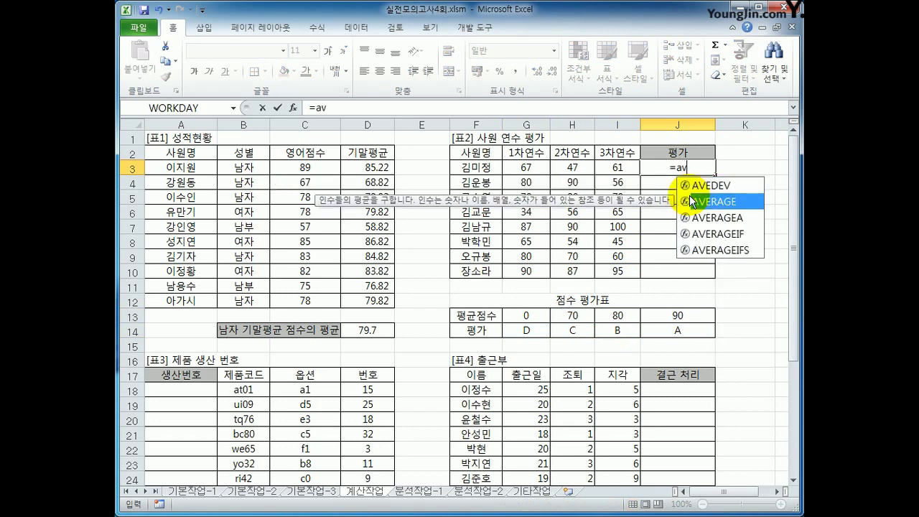
double_click(691, 201)
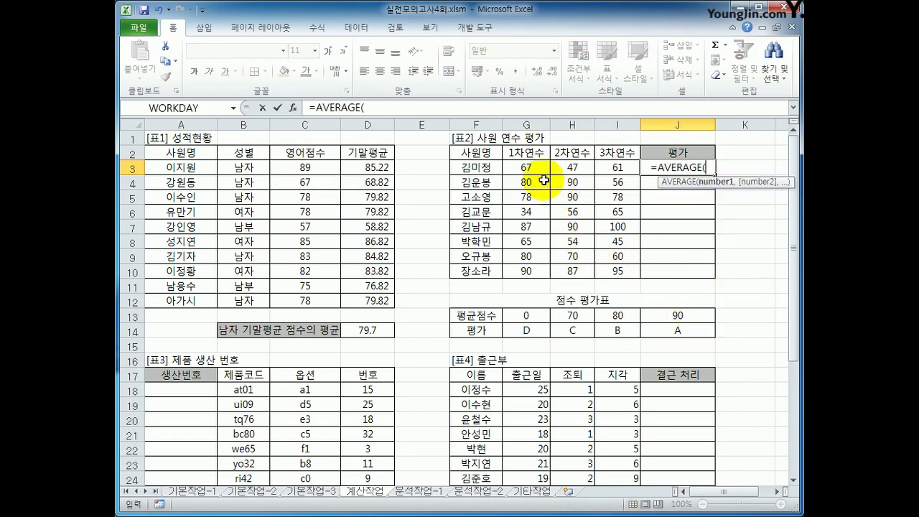
left_click_drag(532, 168, 596, 168)
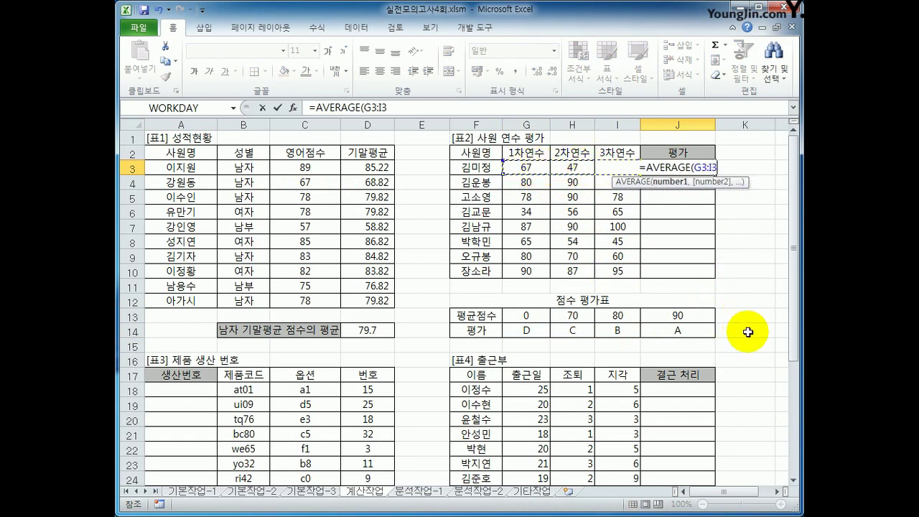
type(")")
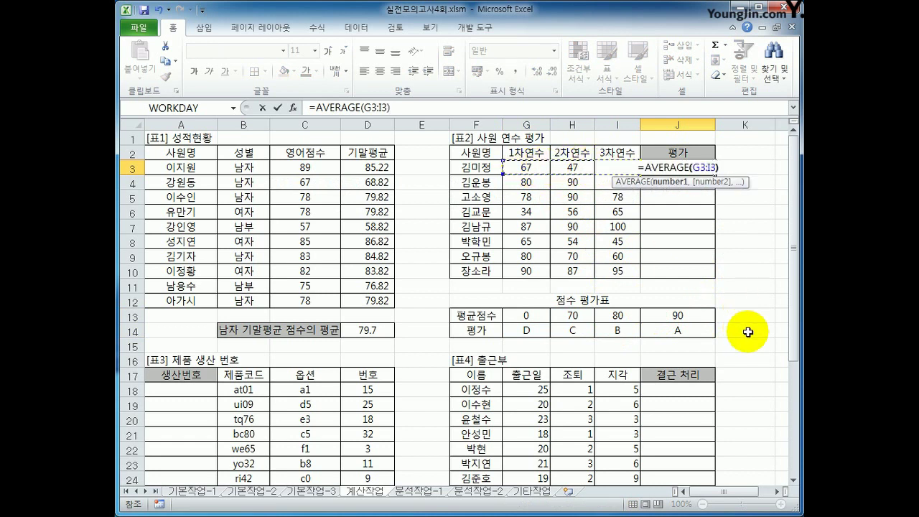
key("ctrl+Return")
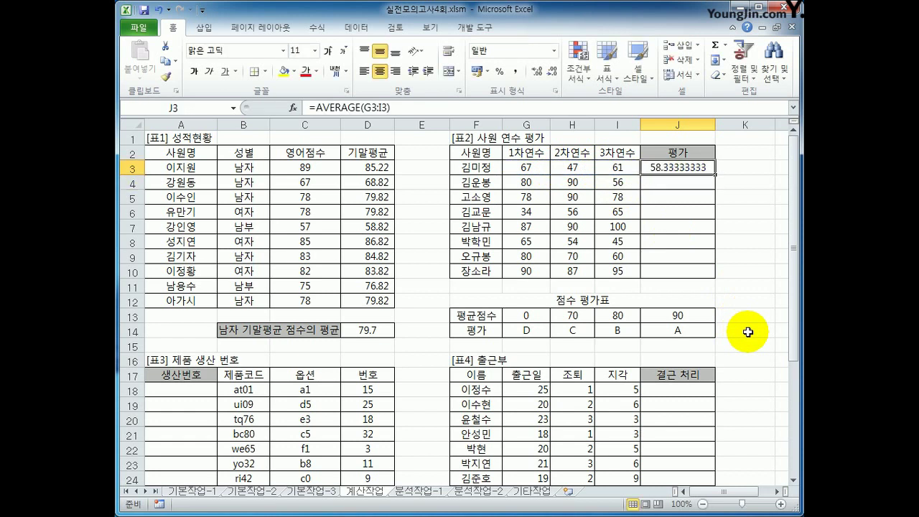
left_click_drag(714, 175, 706, 278)
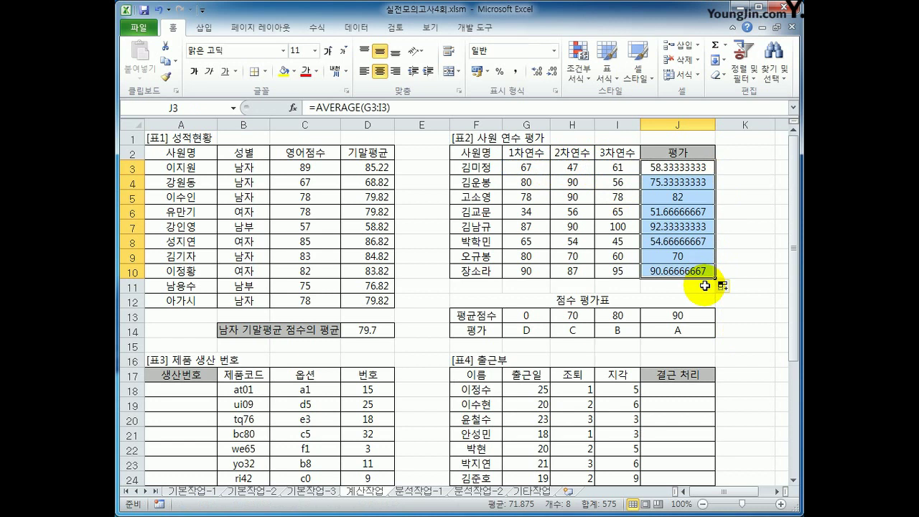
Compare the averages in the 평가 column with the score bands and grades of the 점수 평가표
left_click(677, 167)
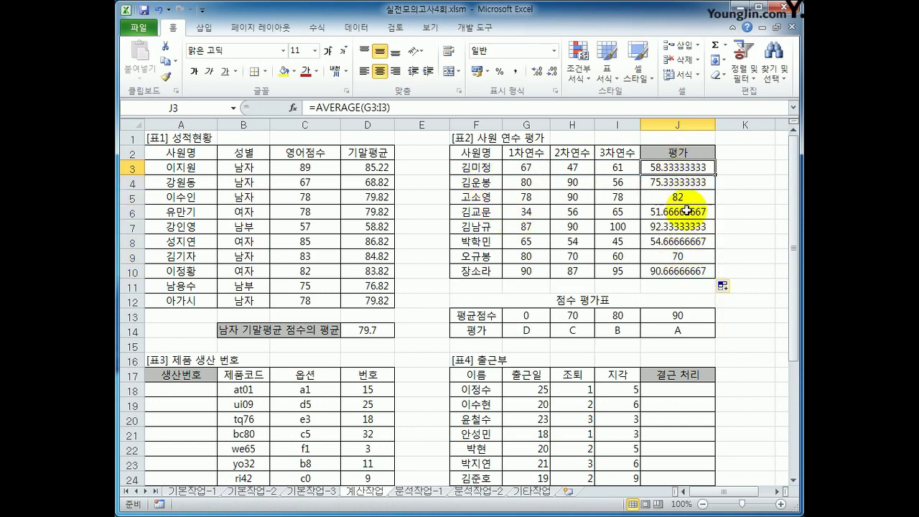
left_click(535, 315)
left_click(571, 315)
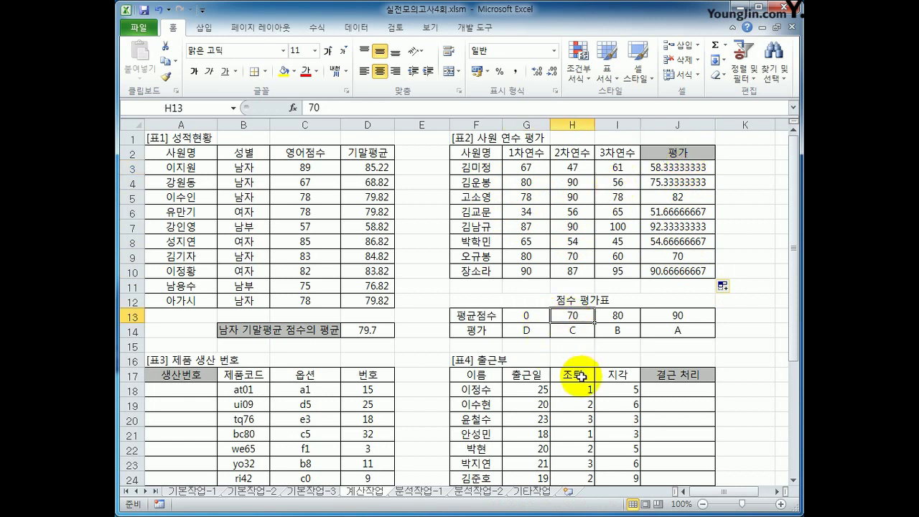
left_click(712, 169)
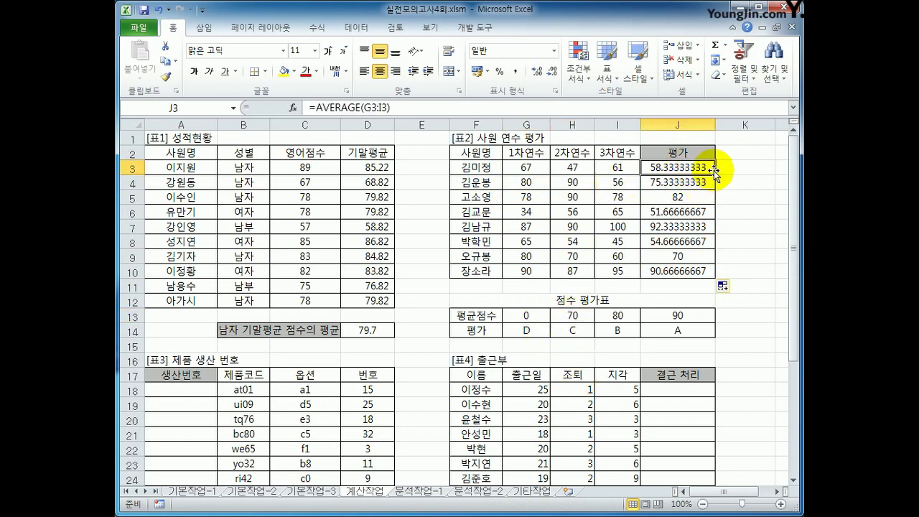
left_click(573, 315)
left_click(614, 313)
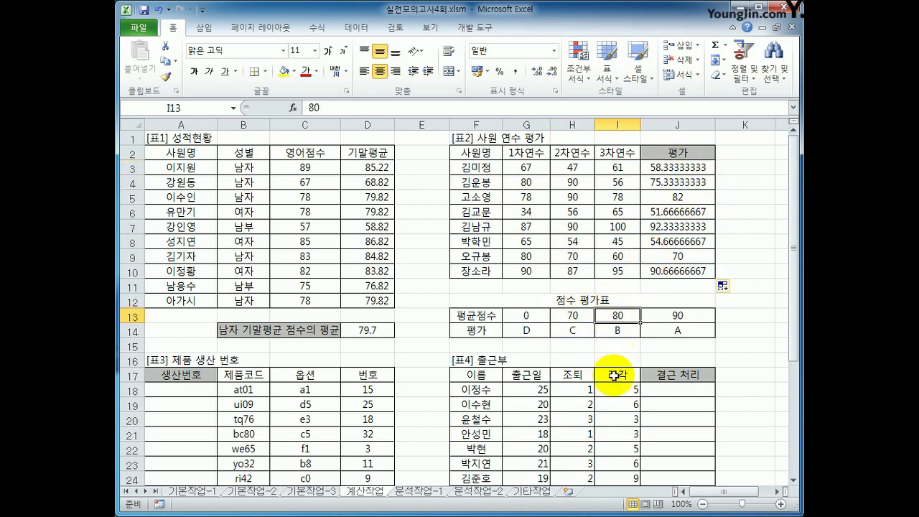
left_click(572, 332)
Wrap the AVERAGE formula in J3 in HLOOKUP and open the HLOOKUP function arguments
left_click(681, 167)
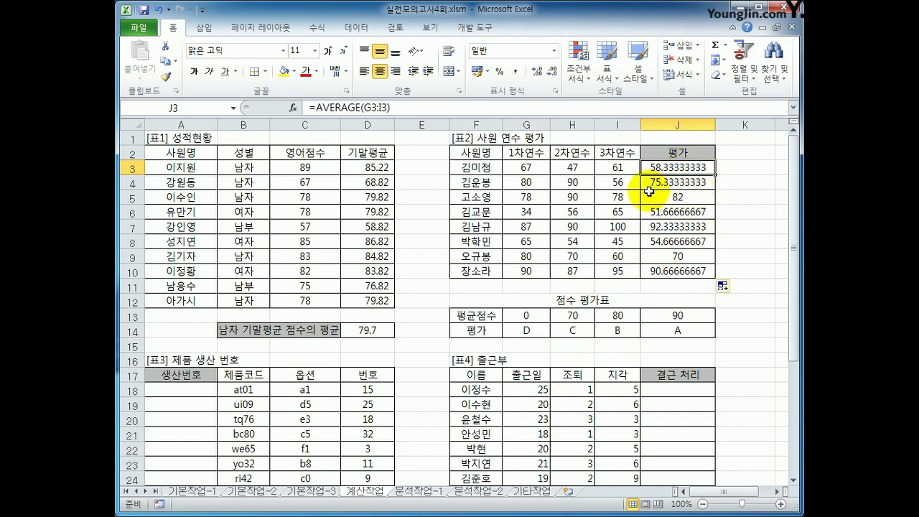
left_click(313, 108)
type("hl")
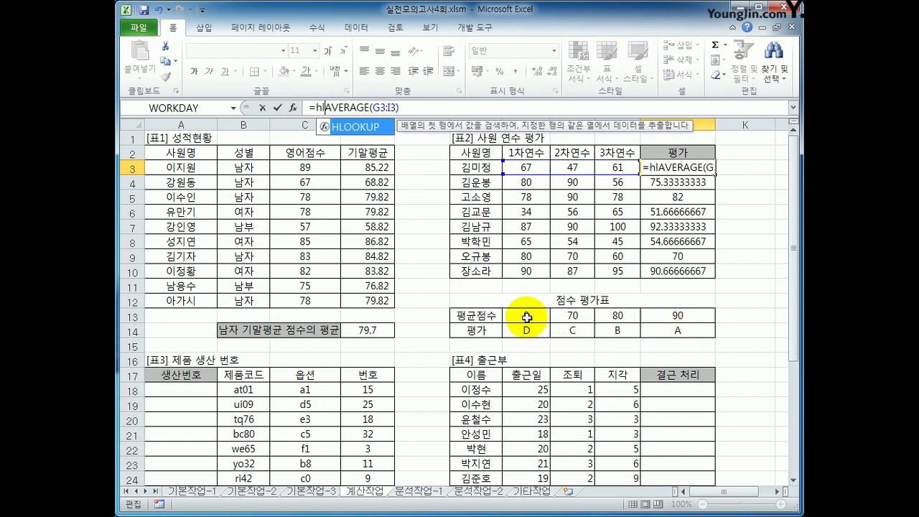
key("Tab")
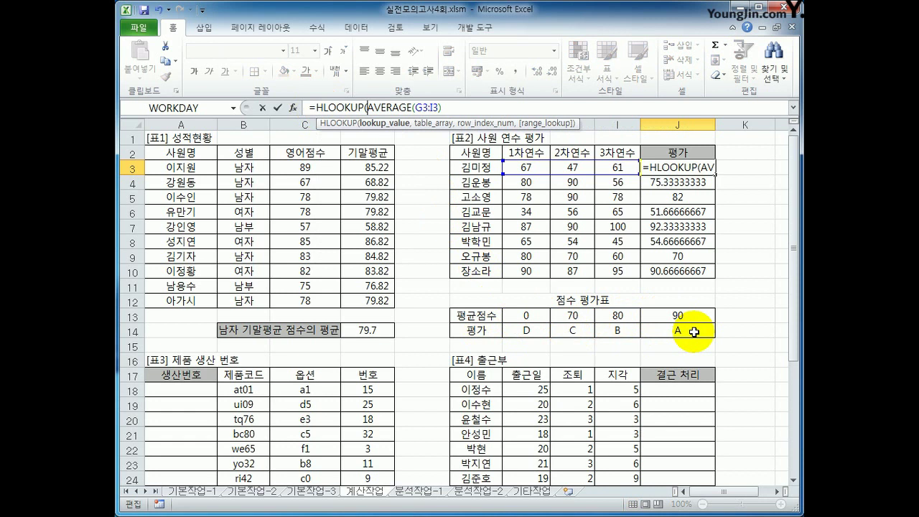
left_click(340, 108)
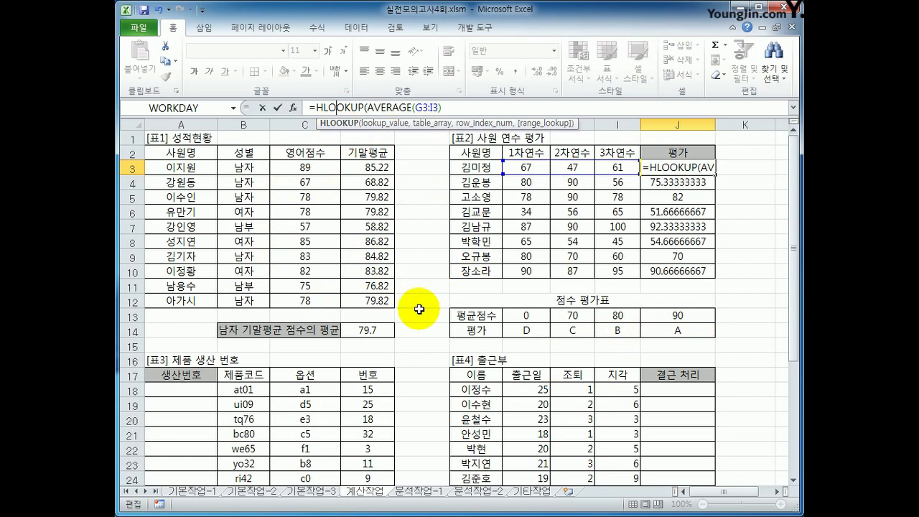
left_click(293, 107)
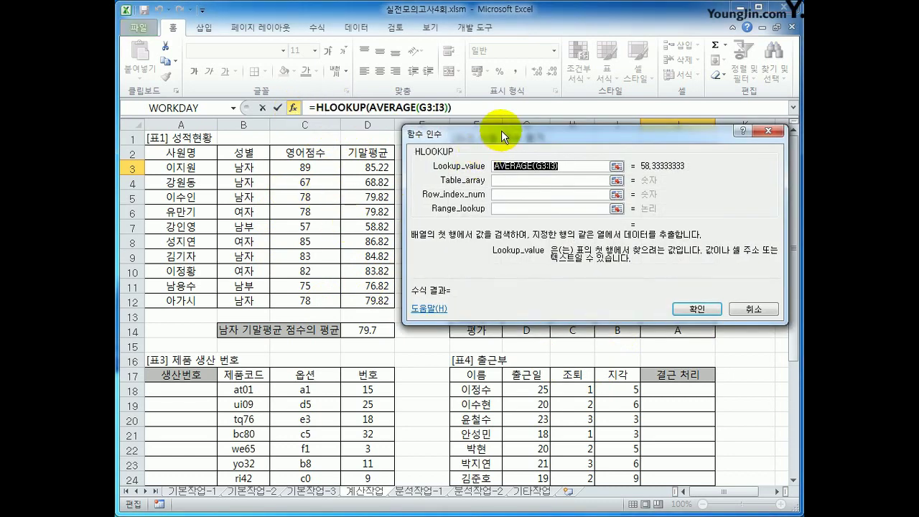
Set the HLOOKUP Table_array to the absolute range $G$13:$J$14 and the Row_index_num to 2
left_click_drag(501, 130, 393, 207)
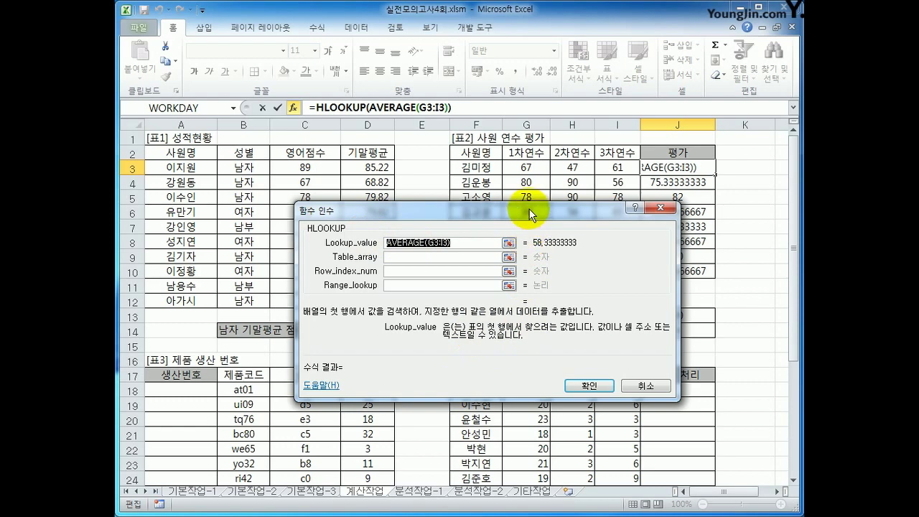
left_click_drag(529, 213, 382, 143)
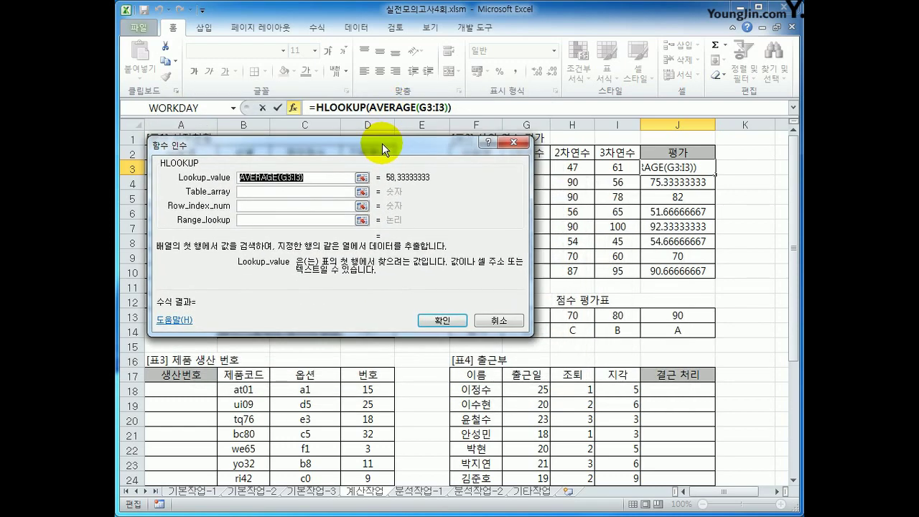
left_click(278, 191)
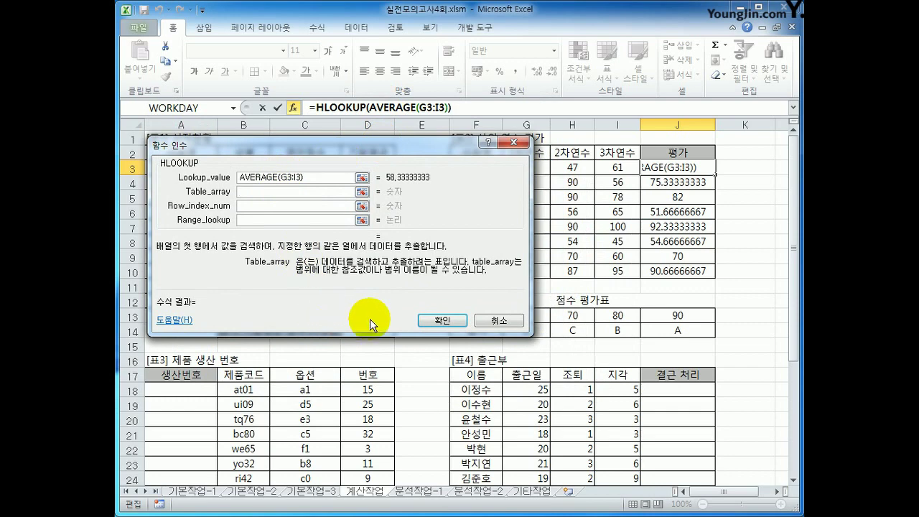
left_click_drag(376, 319, 370, 295)
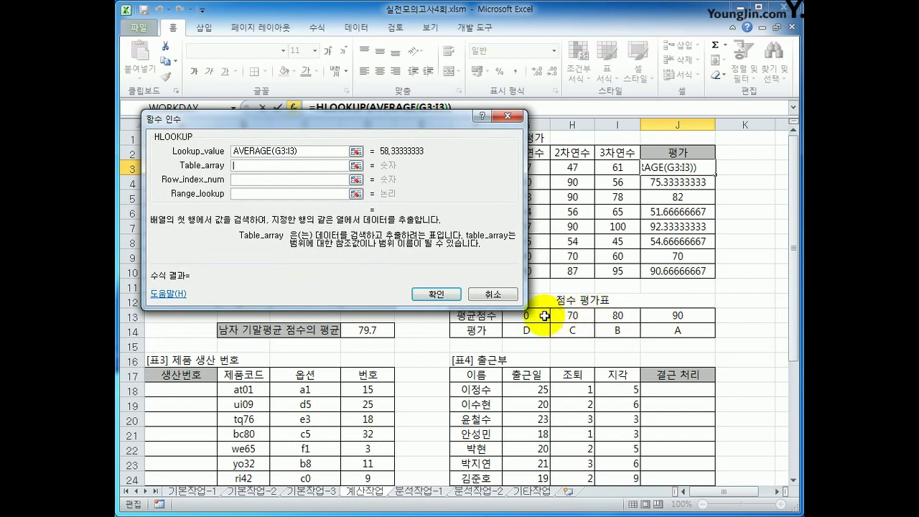
left_click_drag(531, 313, 660, 330)
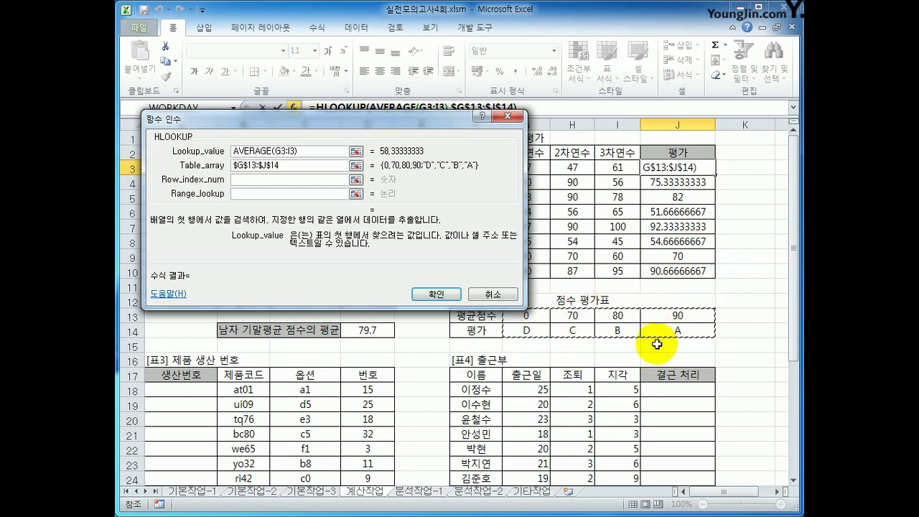
key("F4")
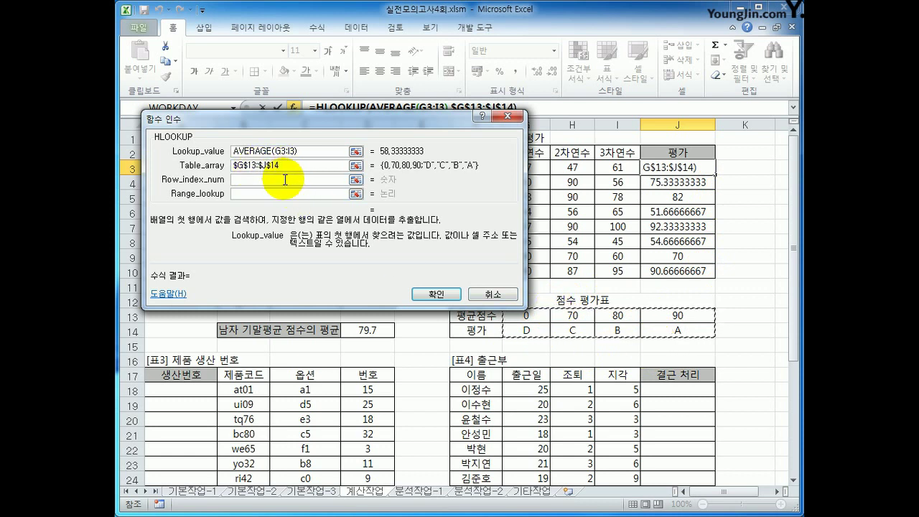
left_click(284, 180)
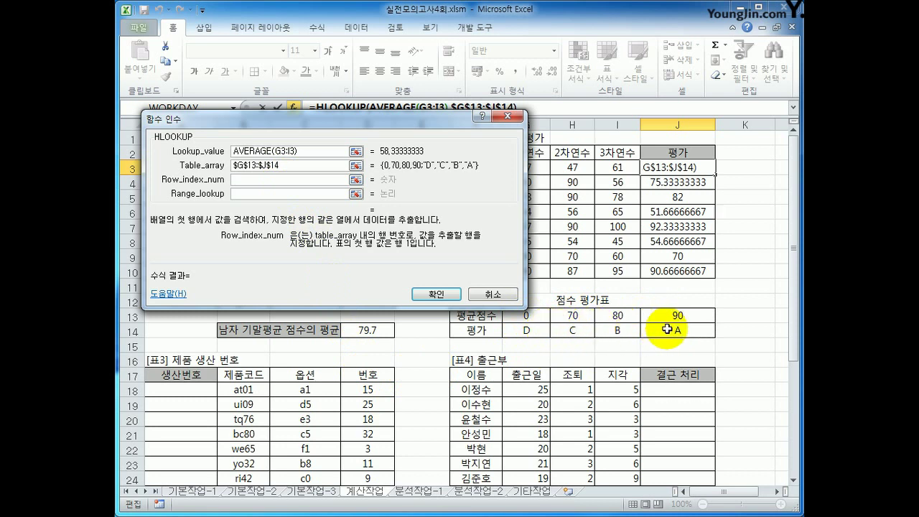
type("2")
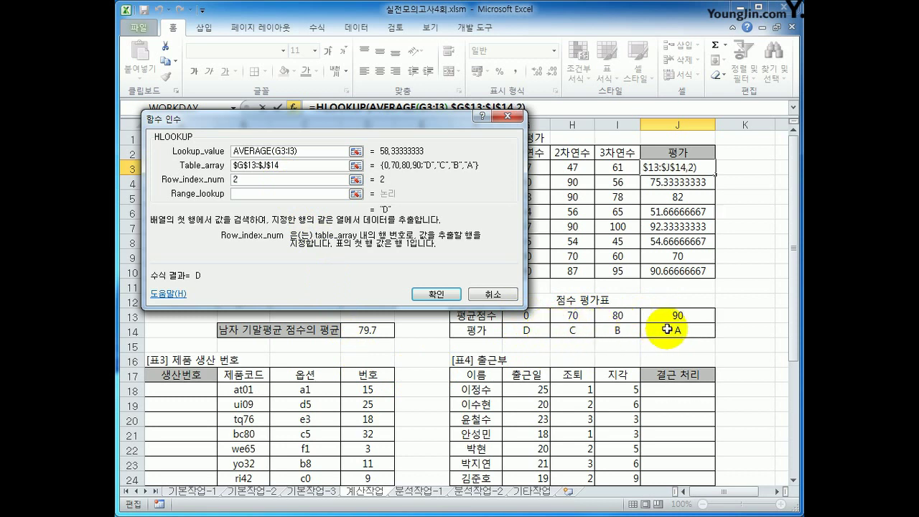
double_click(236, 180)
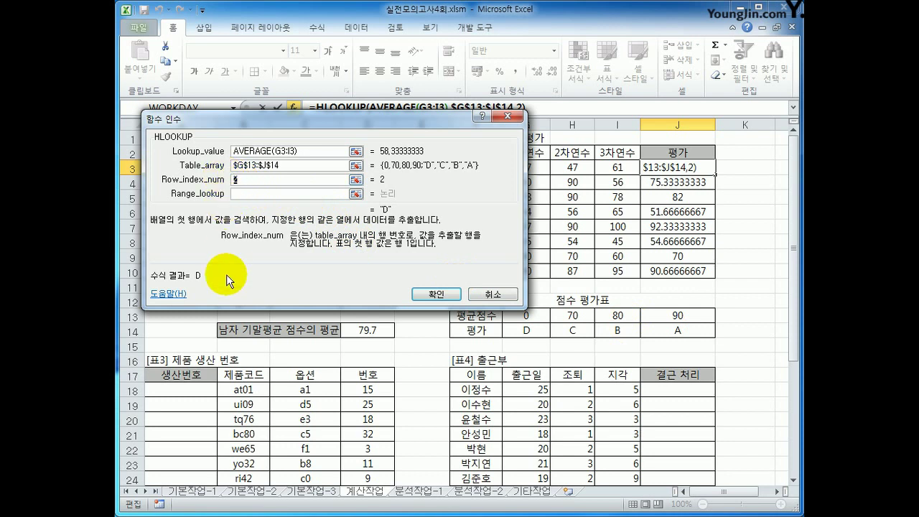
Try TRUE and 1 as the HLOOKUP Range_lookup argument, clearing the argument after each
left_click(255, 194)
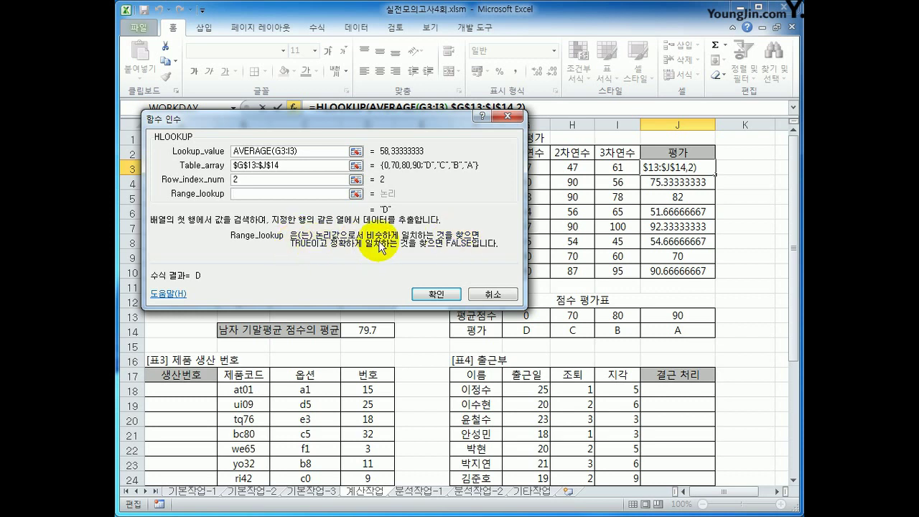
type("t")
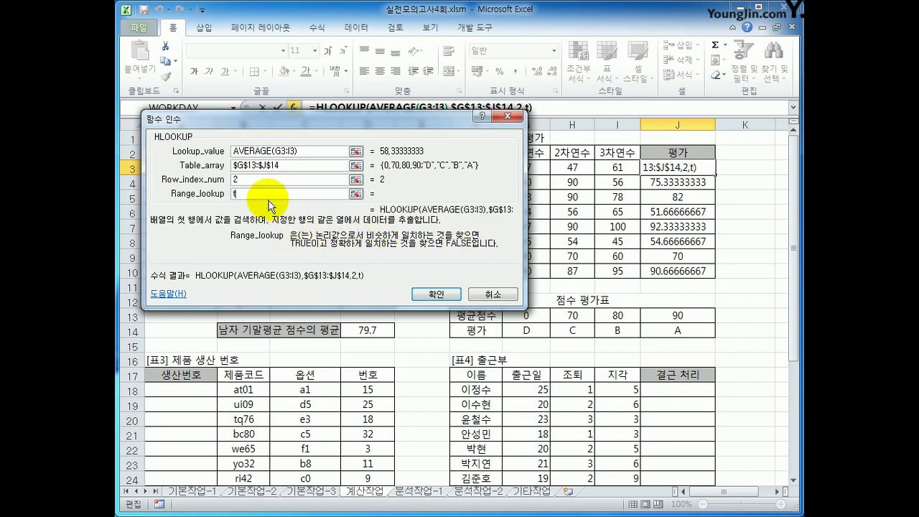
type("rue")
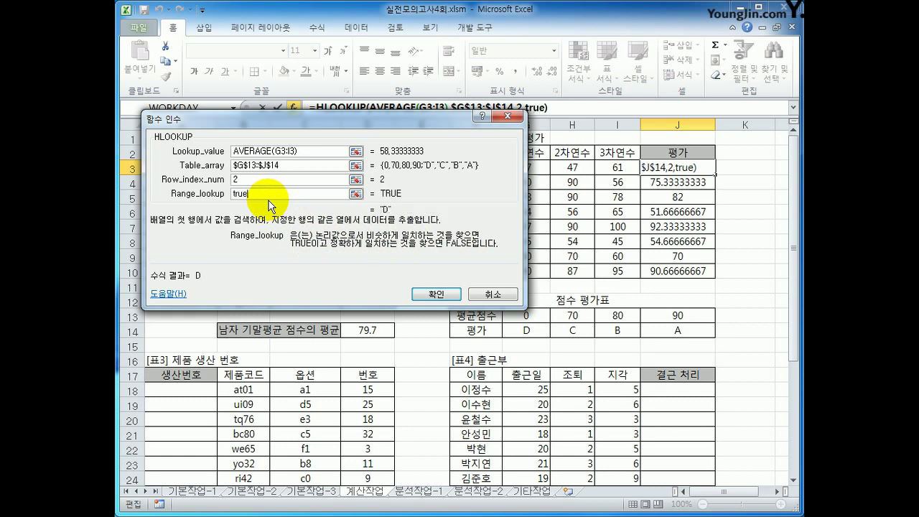
key("BackSpace")
key("BackSpace")
key("BackSpace")
key("BackSpace")
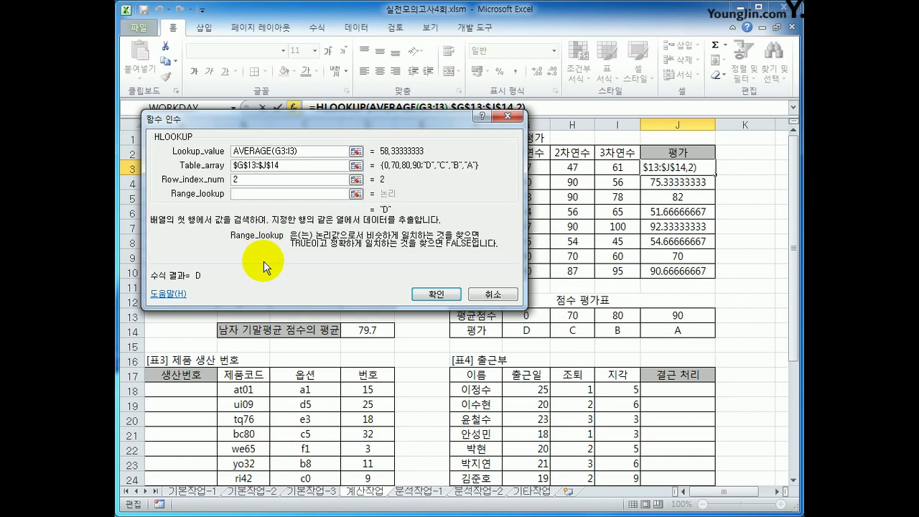
type("1")
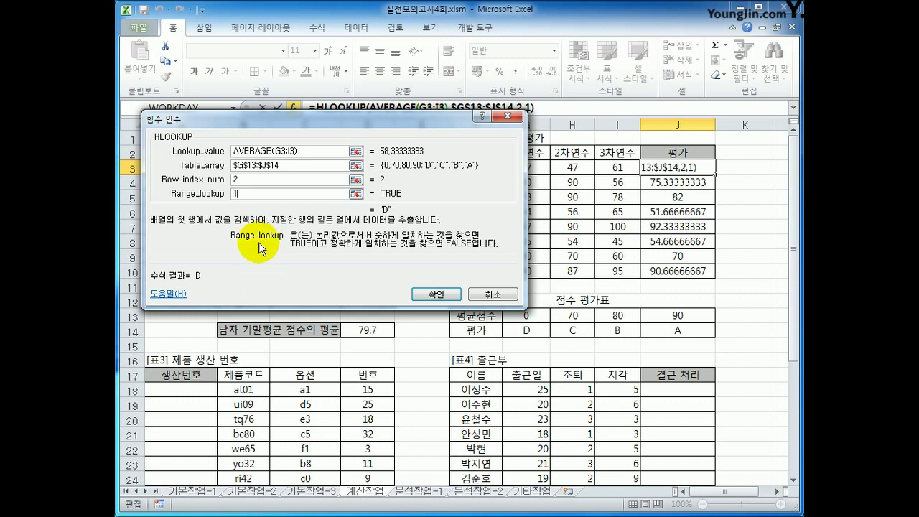
key("BackSpace")
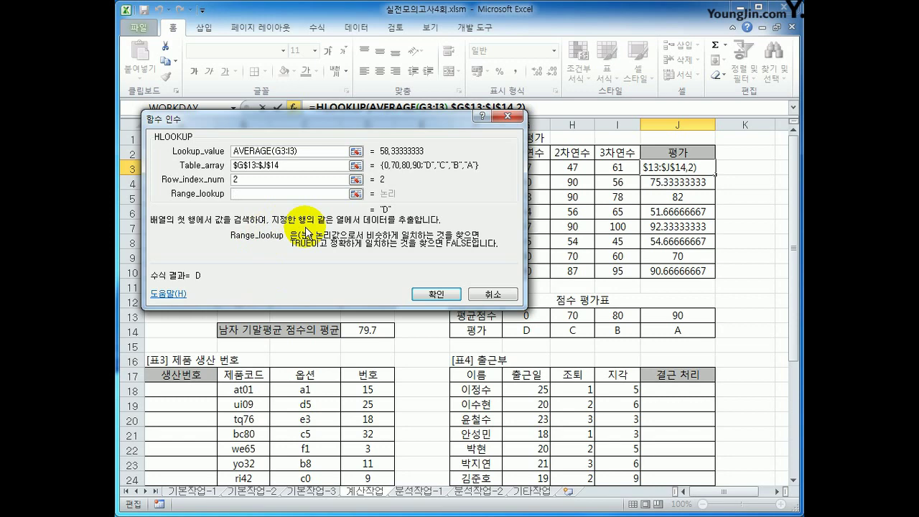
Accept the HLOOKUP arguments and fill the J3 formula down to J10, checking it against the grades in G14:J14
left_click(427, 294)
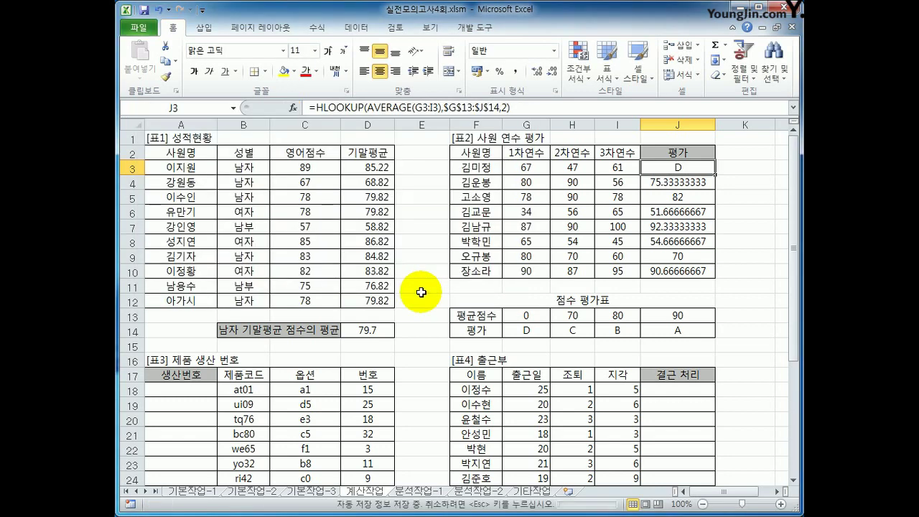
left_click_drag(714, 175, 706, 277)
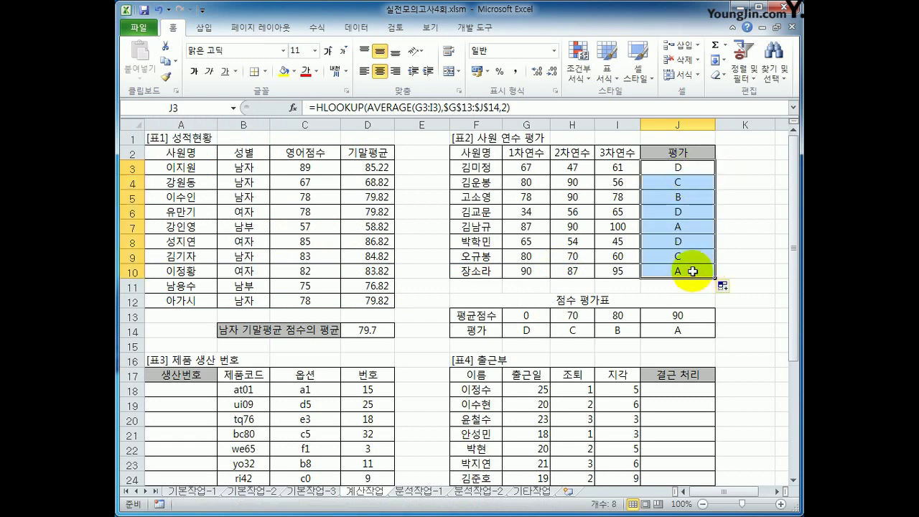
left_click_drag(513, 330, 650, 330)
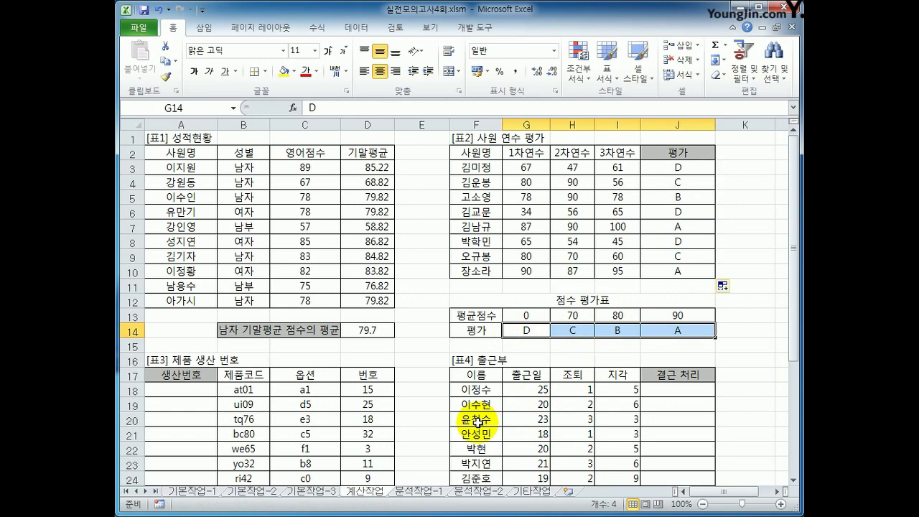
Start a formula in A18, the first 생산번호 cell of 표3
scroll(477, 422, "down", 3)
left_click(201, 258)
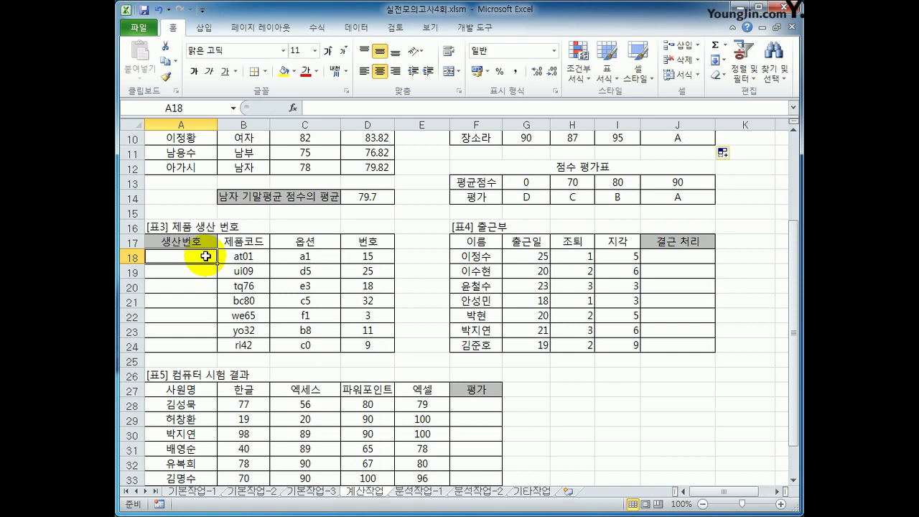
type("=")
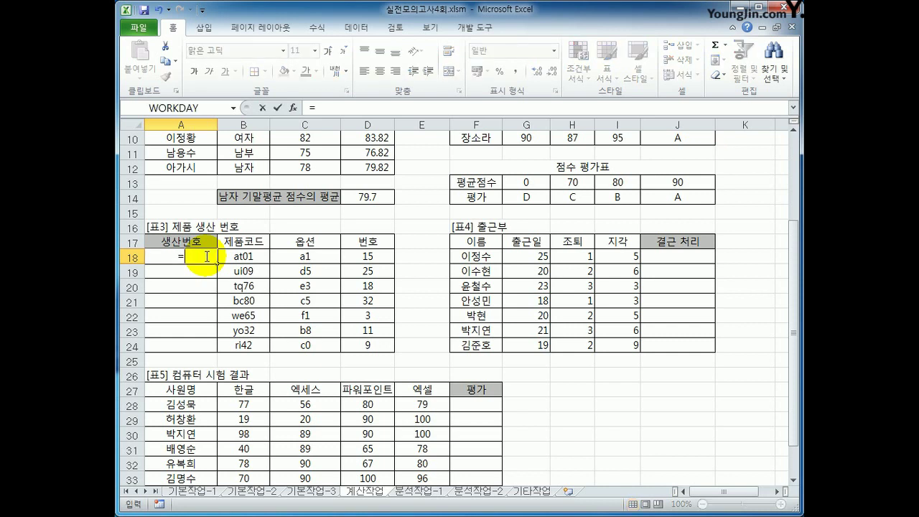
left_click(228, 257)
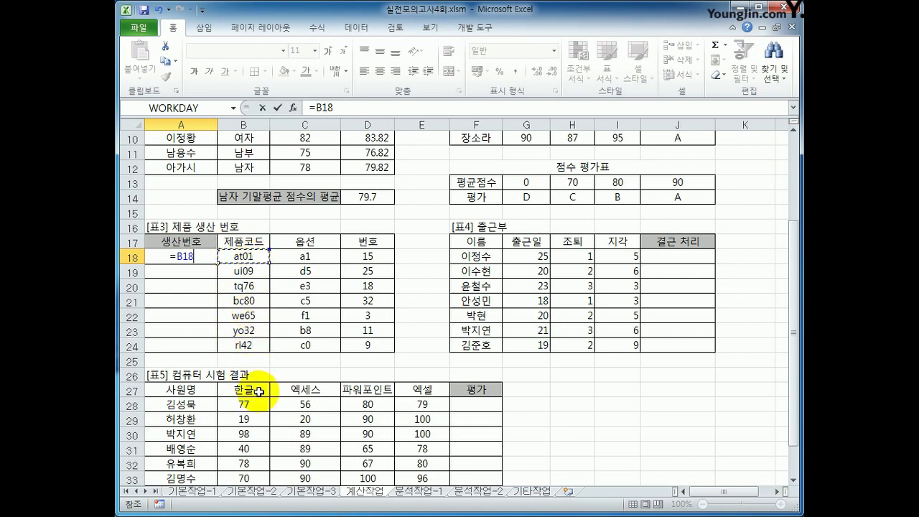
key("BackSpace")
key("BackSpace")
key("BackSpace")
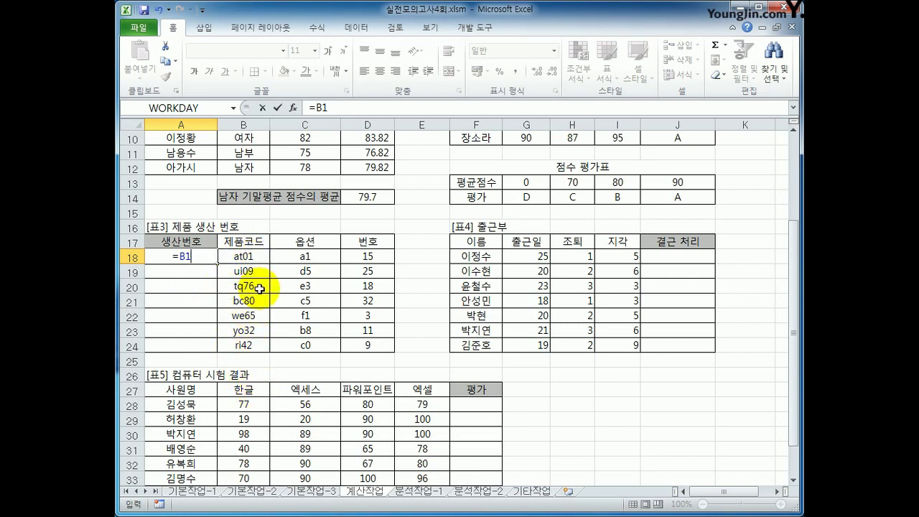
Convert the product code in B18 to uppercase with UPPER in A18 and fill the formula down to A24
type("u")
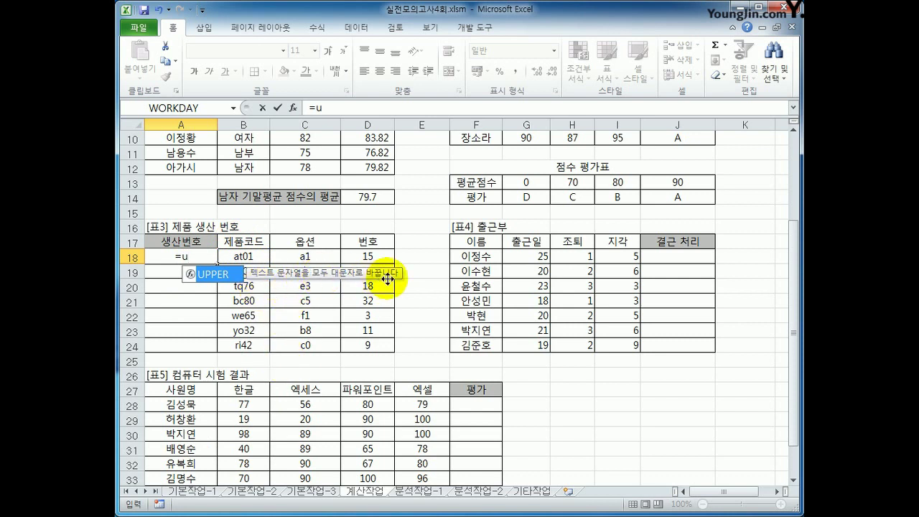
key("Tab")
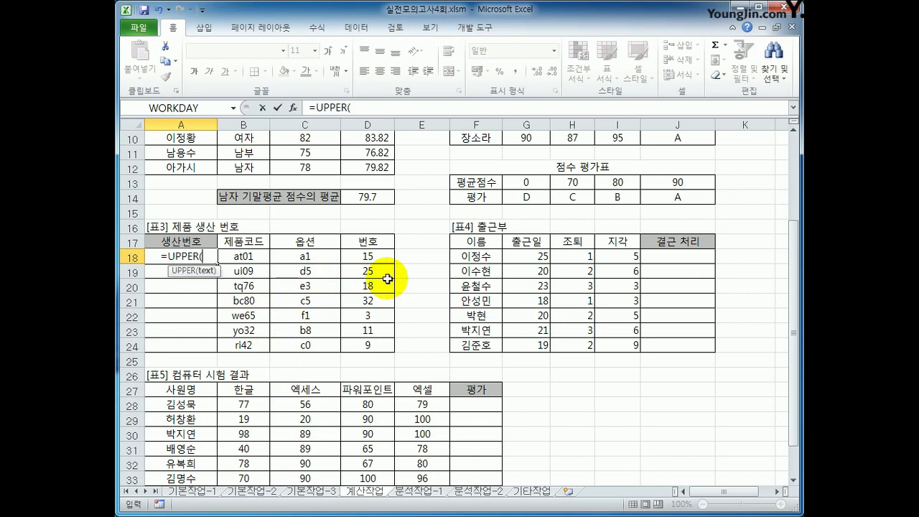
left_click(256, 257)
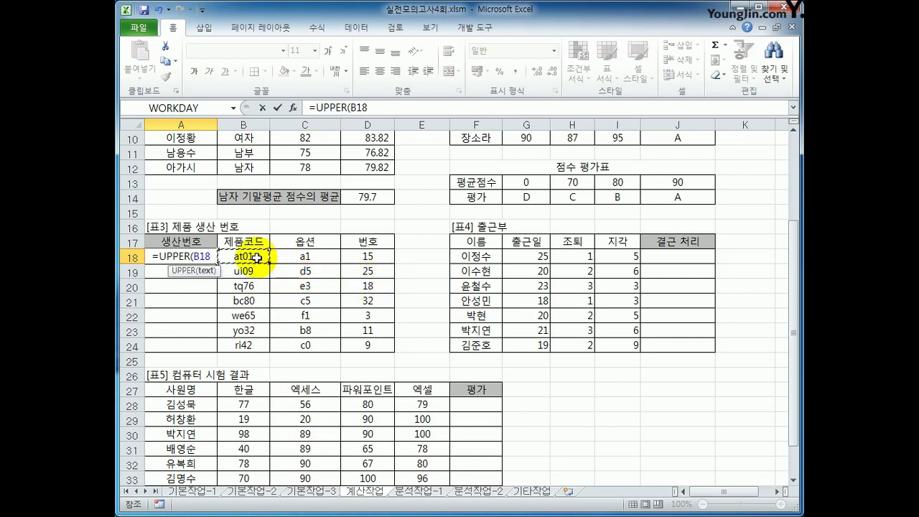
type(")")
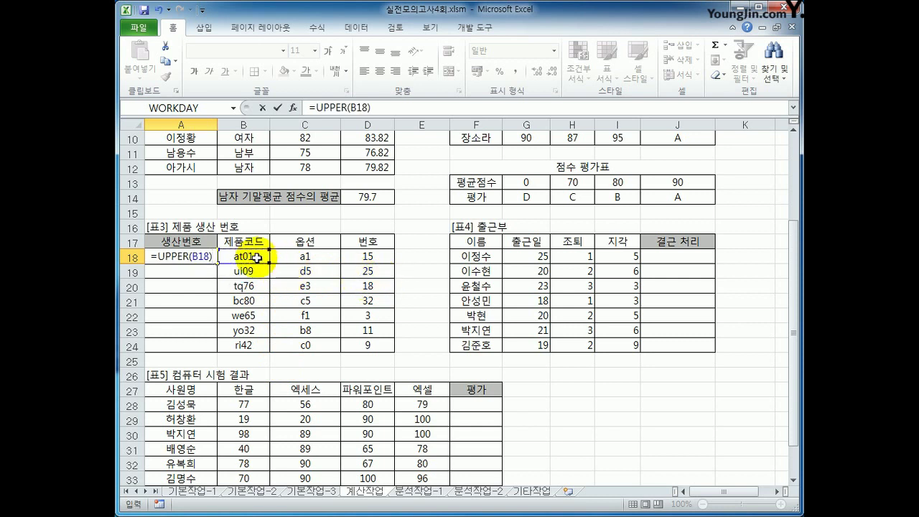
key("Return")
key("Up")
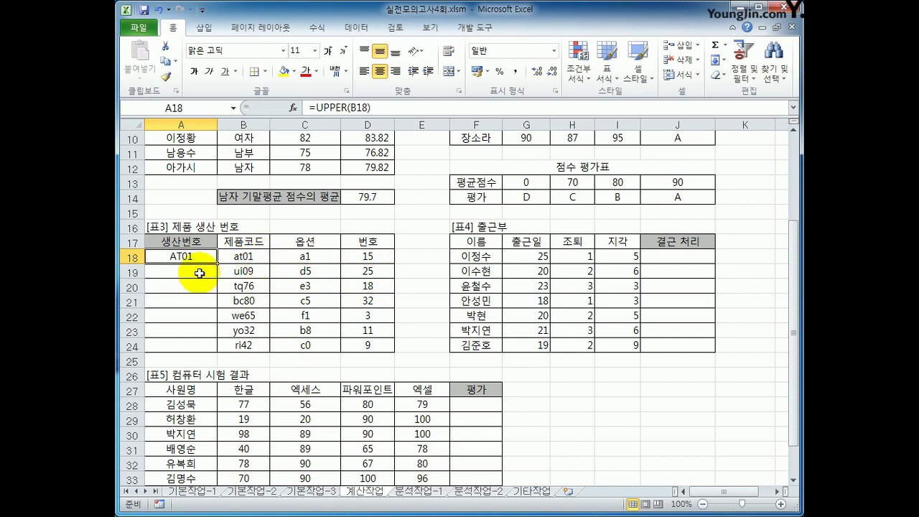
left_click_drag(217, 264, 217, 351)
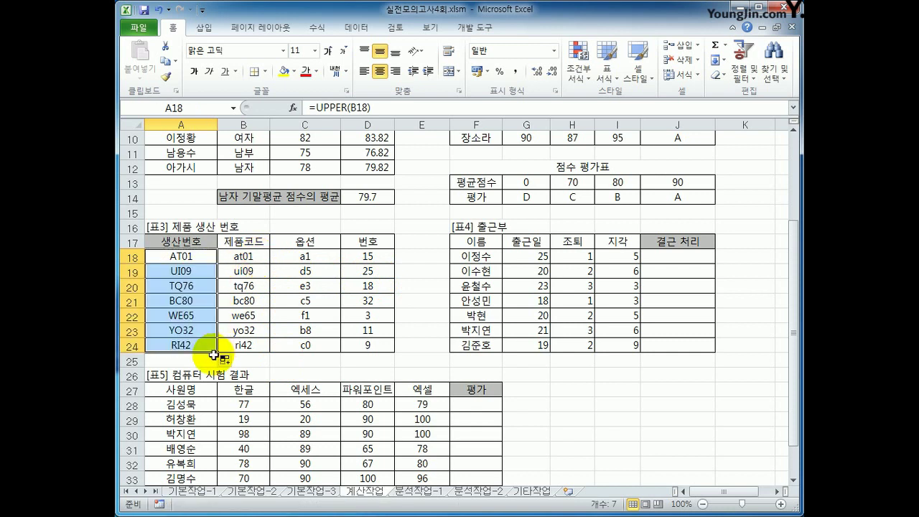
Extend the UPPER formula in A18 with a "-" separator and the first character of the option in C18, using & and LEFT(C18,1)
left_click(199, 258)
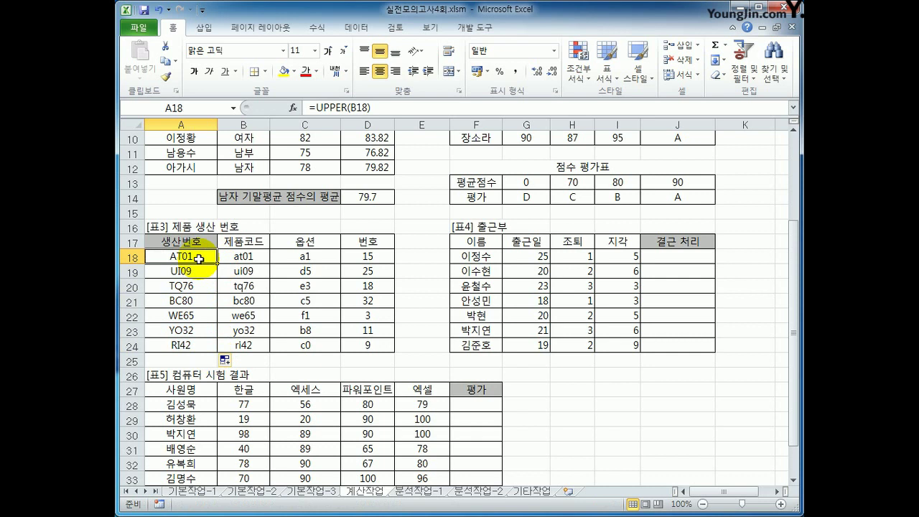
left_click(394, 107)
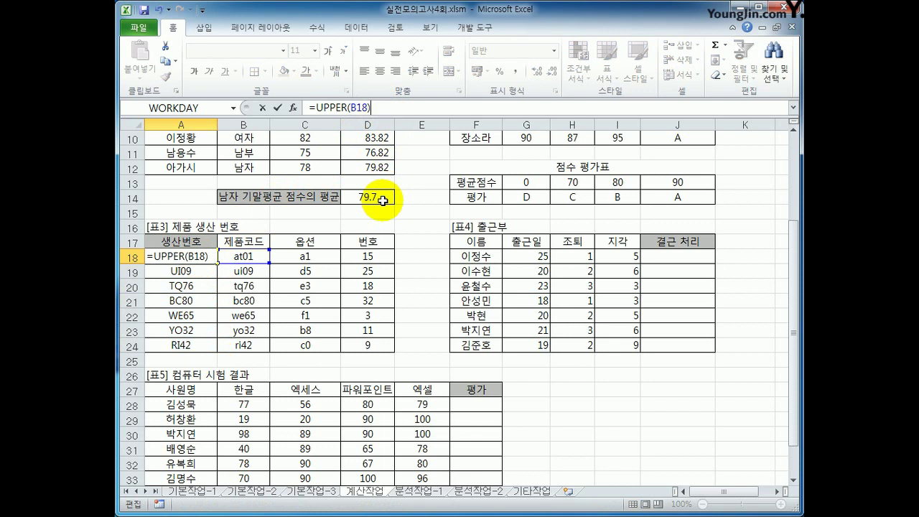
type("&\"")
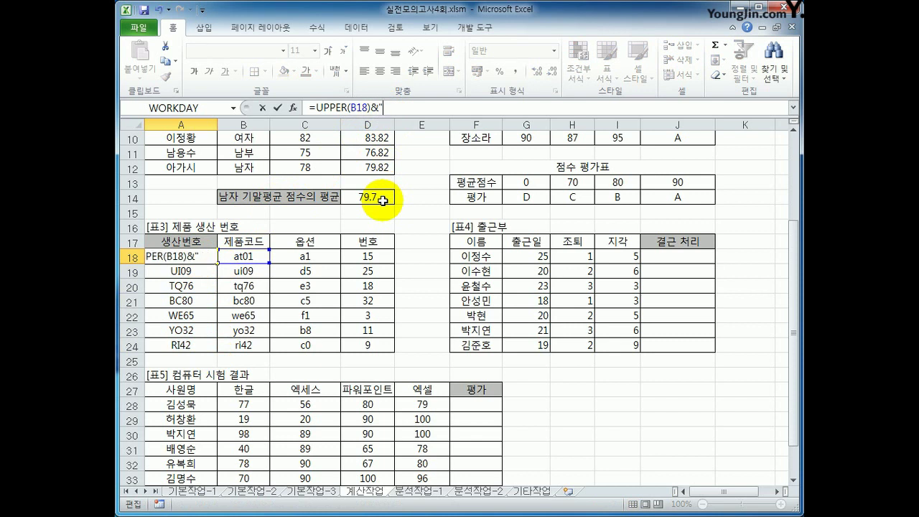
type("-\"&")
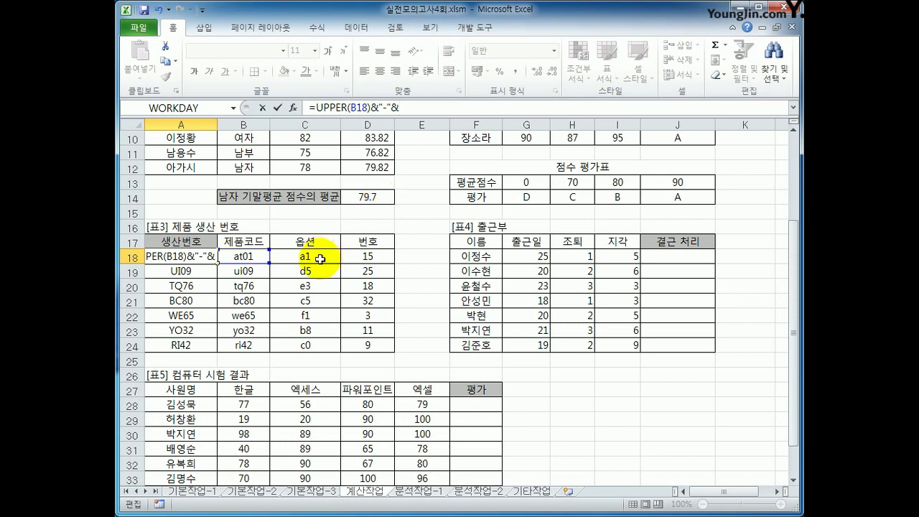
type("le")
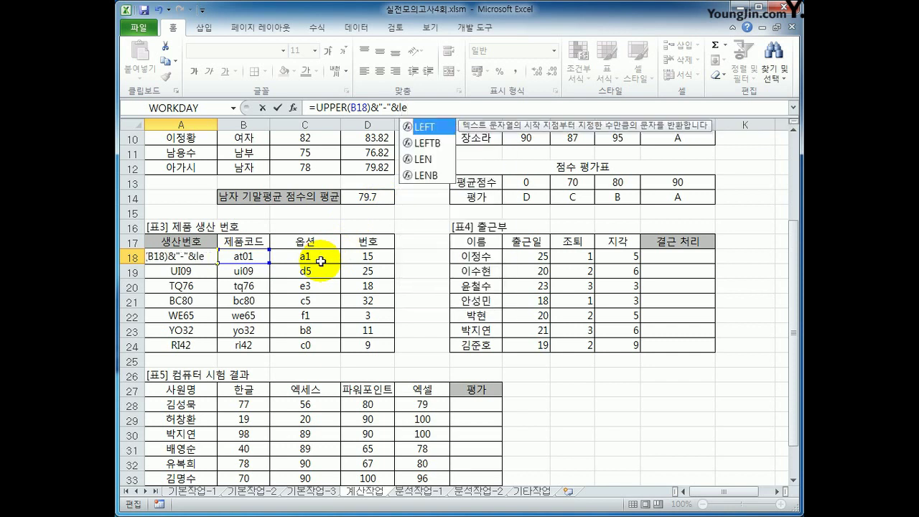
key("Tab")
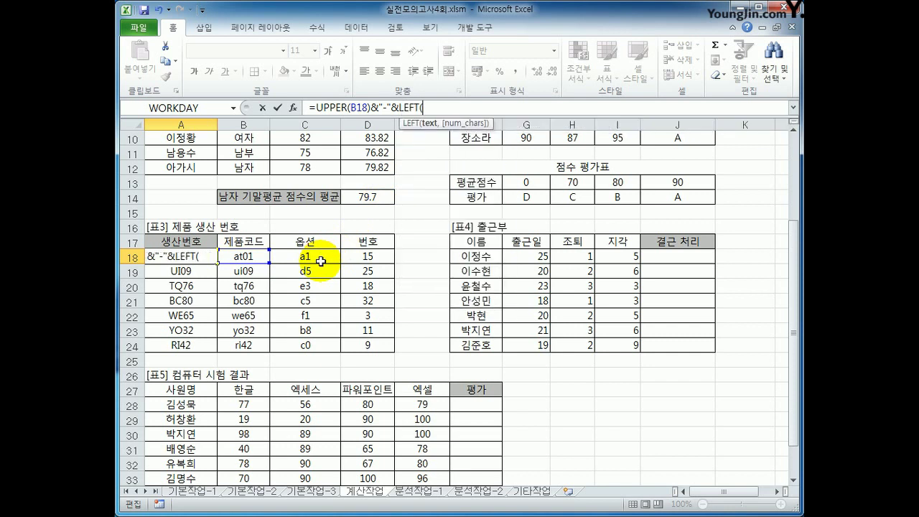
left_click(320, 261)
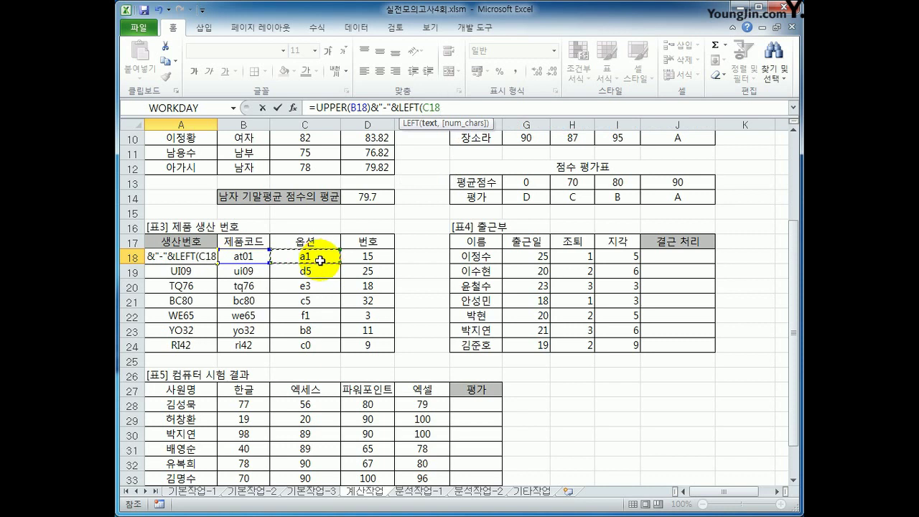
type(",1)")
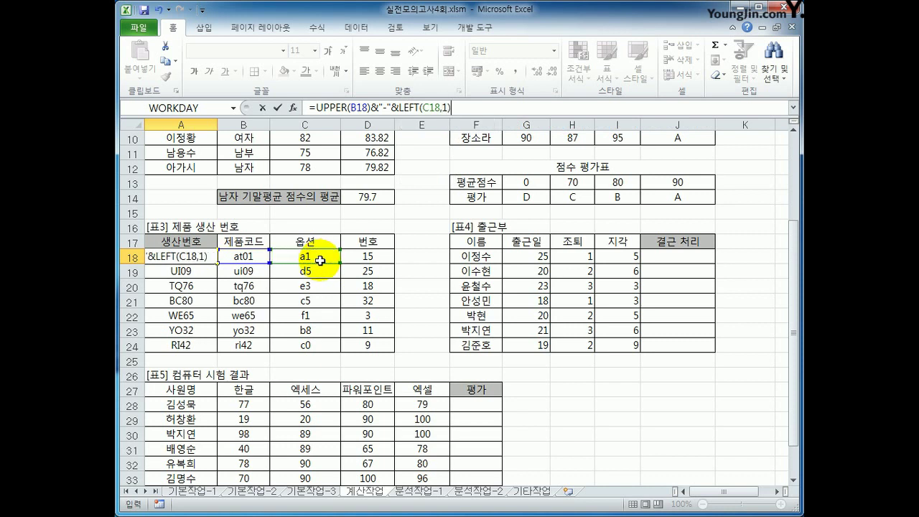
key("Return")
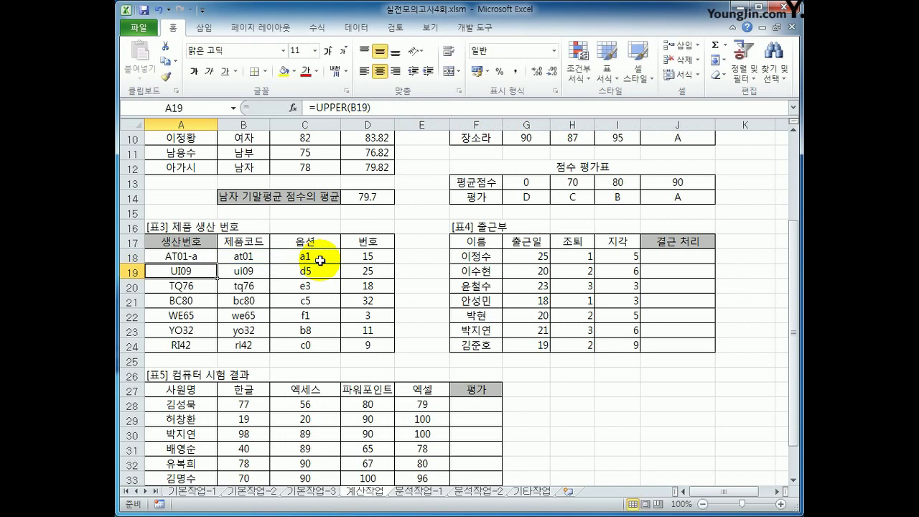
Extend the UPPER parentheses in A18 to enclose the LEFT part, giving =UPPER(B18&"-"&LEFT(C18,1)), and fill the formula down to A24
key("Up")
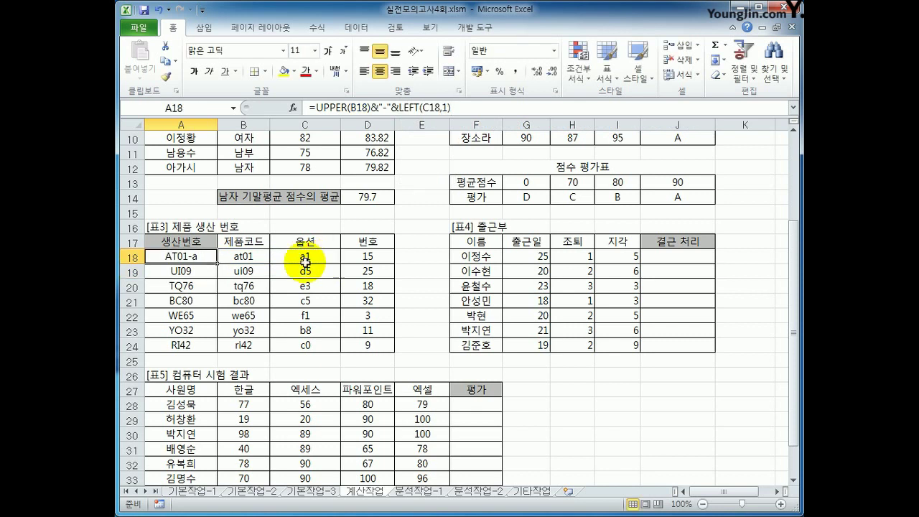
left_click(368, 107)
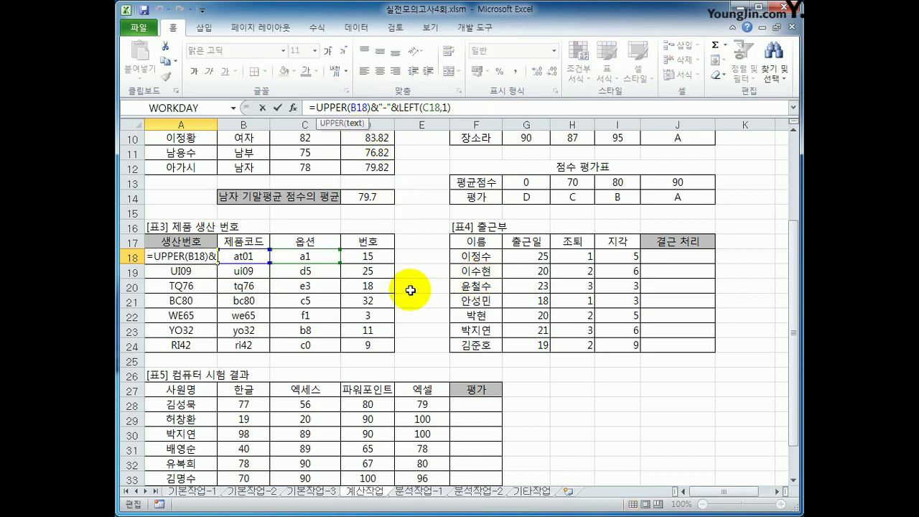
key("Delete")
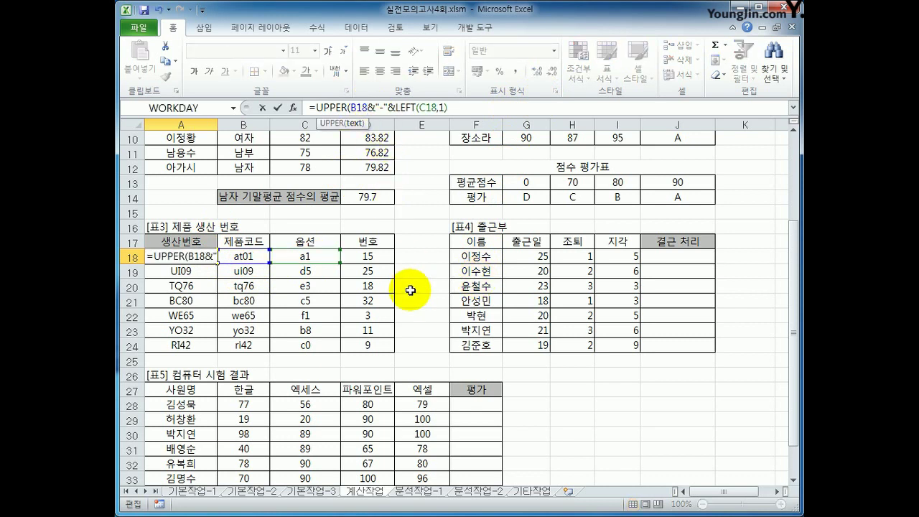
left_click(487, 108)
type(")")
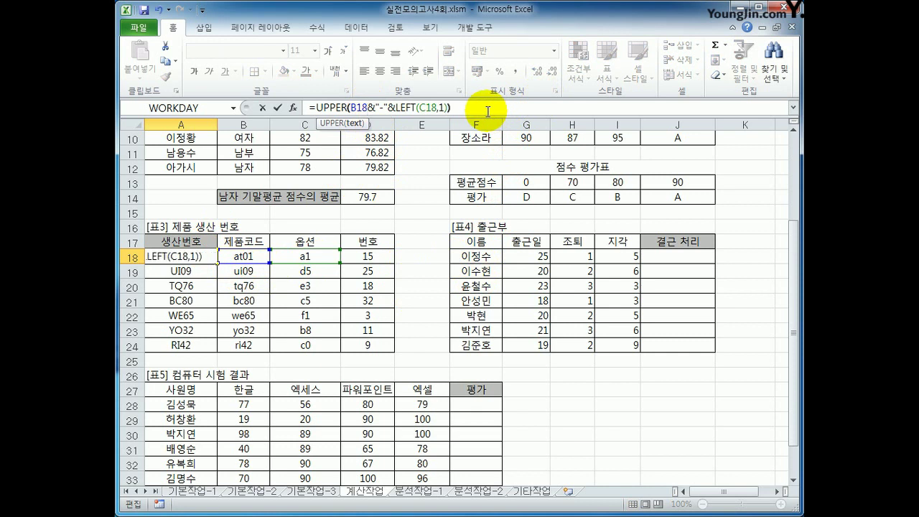
key("Return")
key("Up")
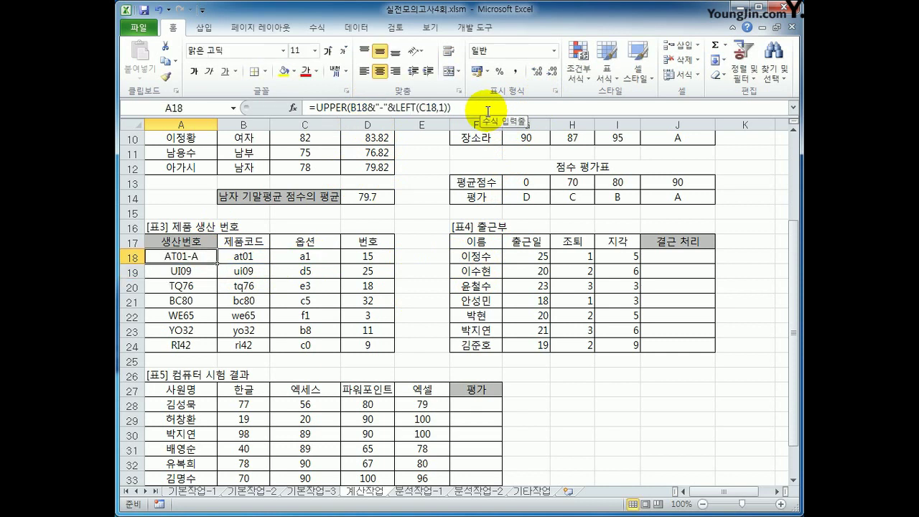
left_click_drag(217, 263, 201, 351)
Append &"-"&D18 after the UPPER function in A18 to add the 번호 value, and fill the formula down to A24
left_click(196, 259)
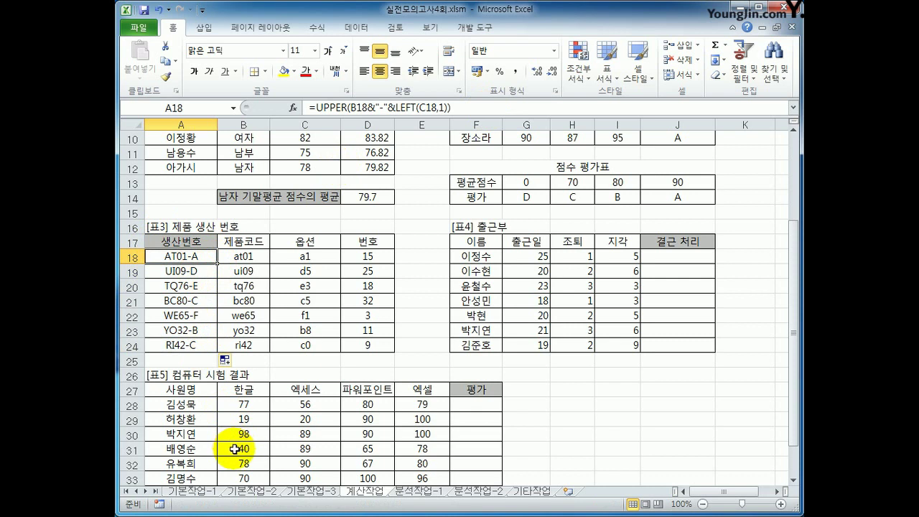
left_click(475, 105)
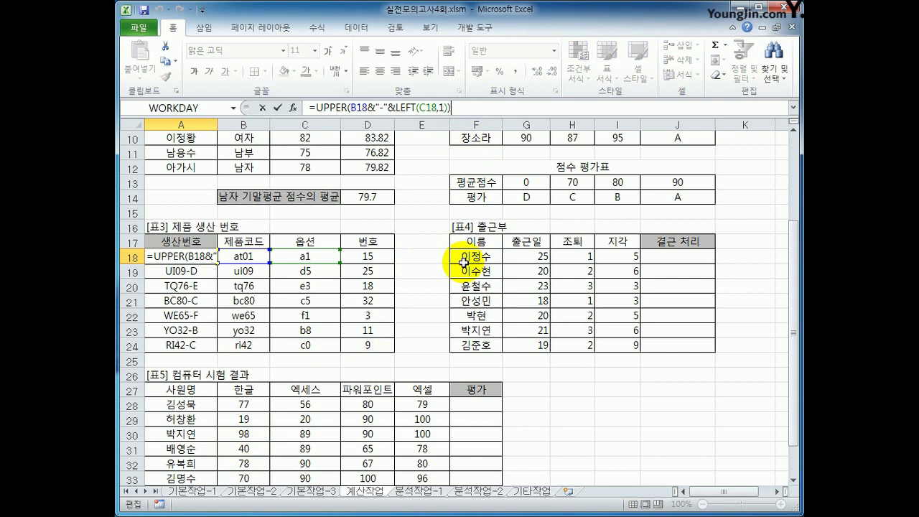
key("End")
type("&\"")
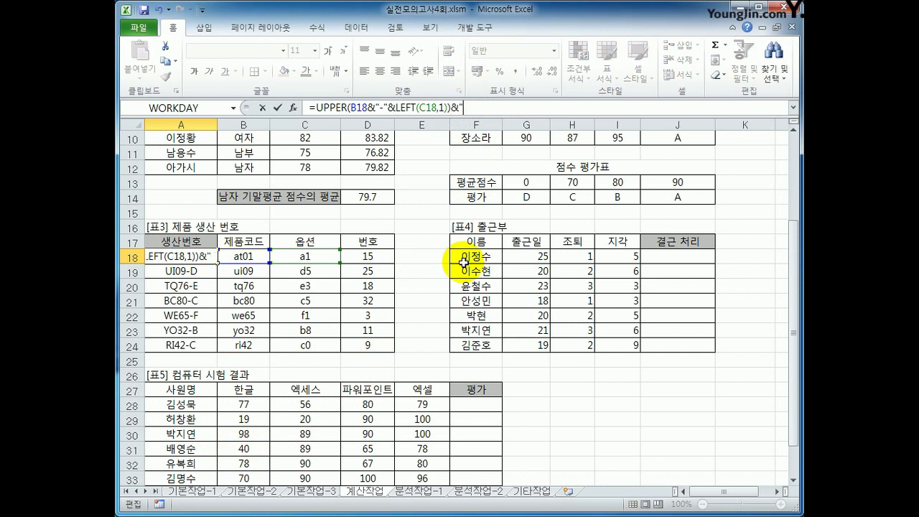
type("-\"&")
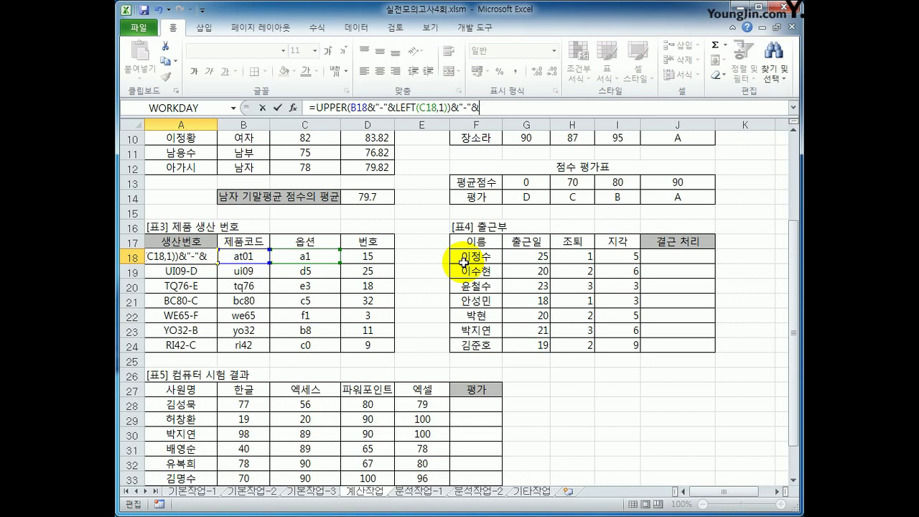
left_click(368, 258)
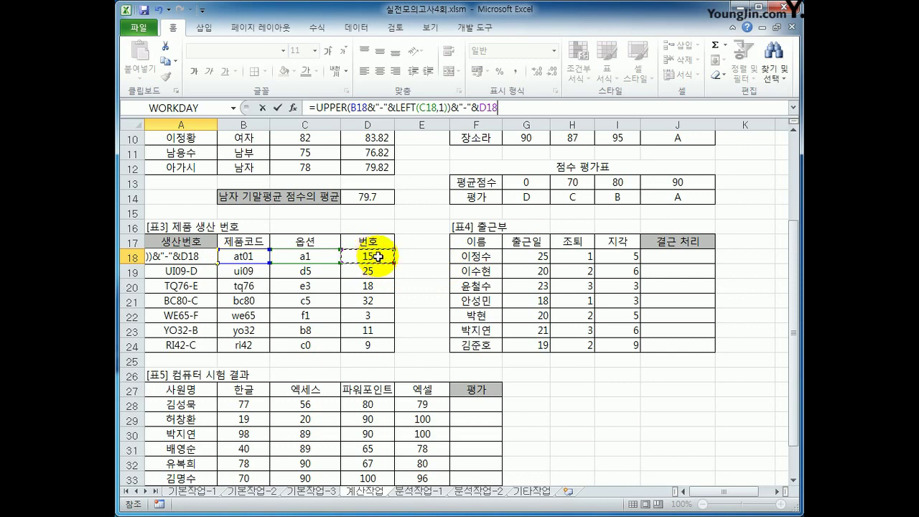
key("Return")
key("Up")
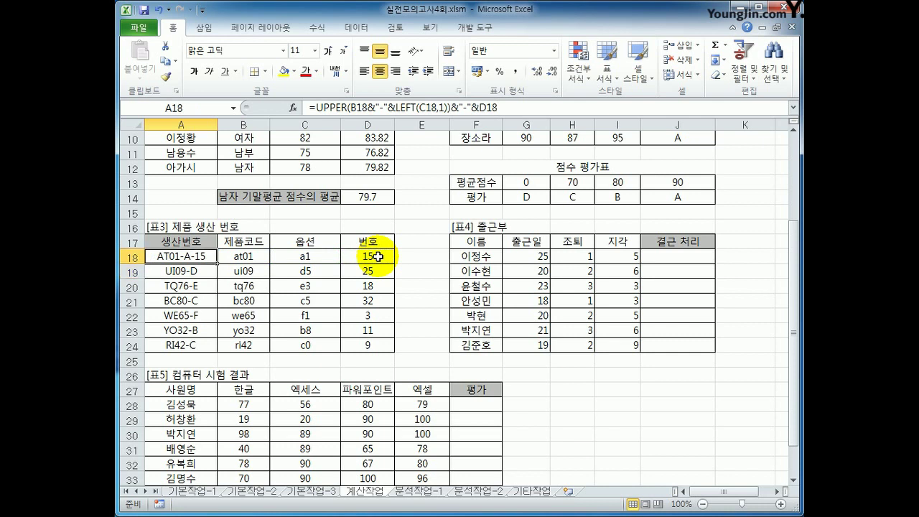
left_click_drag(218, 263, 208, 357)
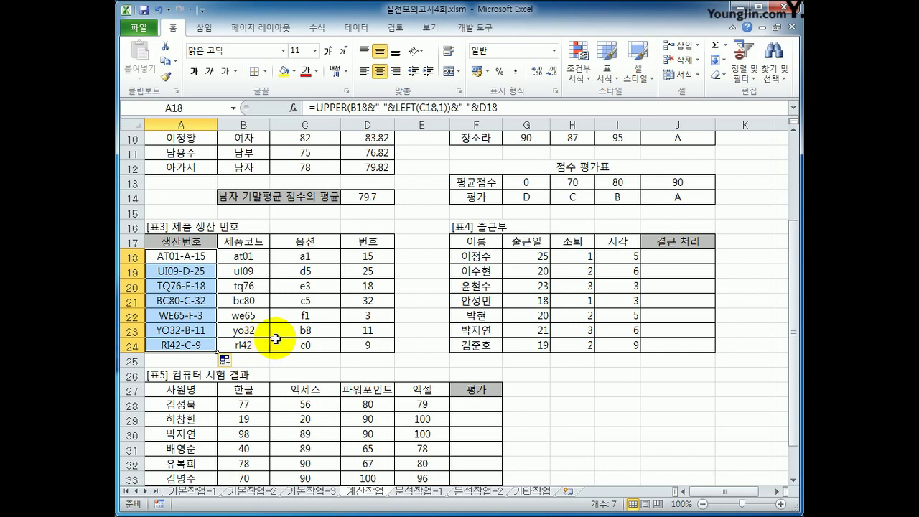
Start an IF formula in J18, the first 결근 처리 cell of 표4, with the logical test G18>=25
left_click(686, 261)
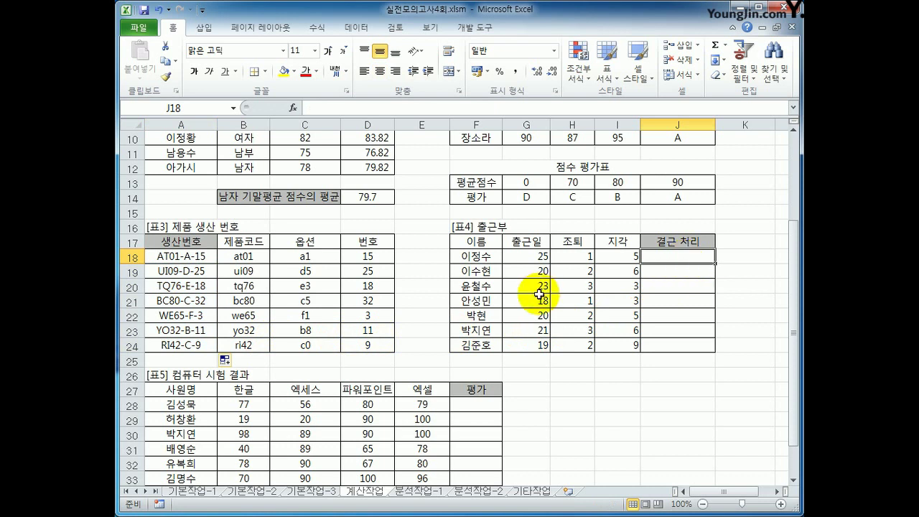
left_click_drag(524, 254, 536, 345)
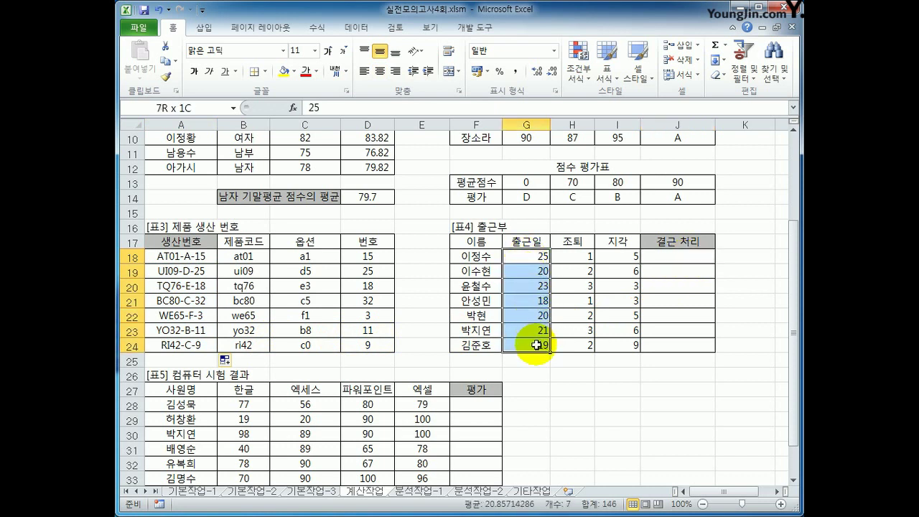
left_click(683, 261)
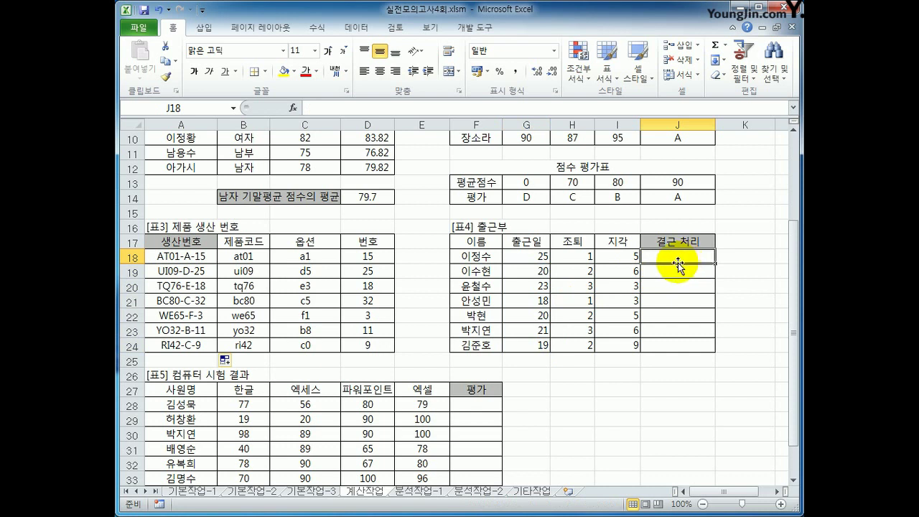
type("=")
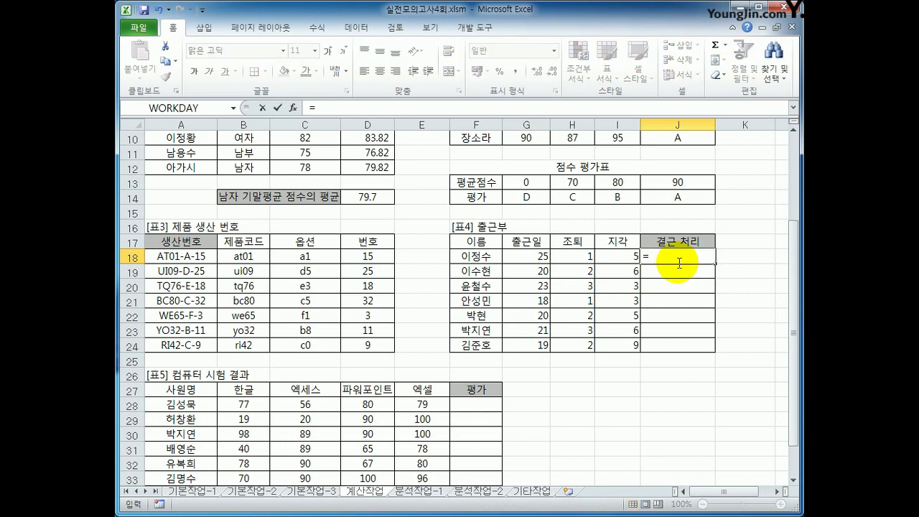
type("if(")
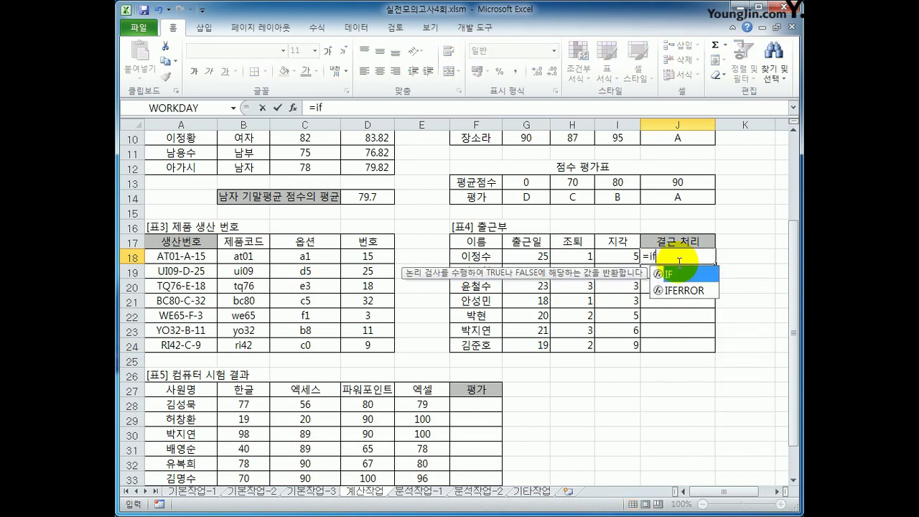
left_click(537, 256)
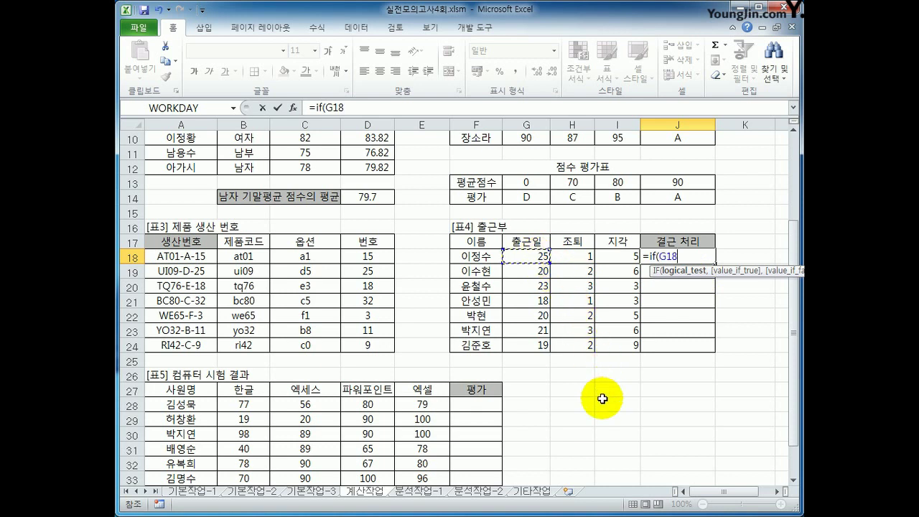
type(">=25")
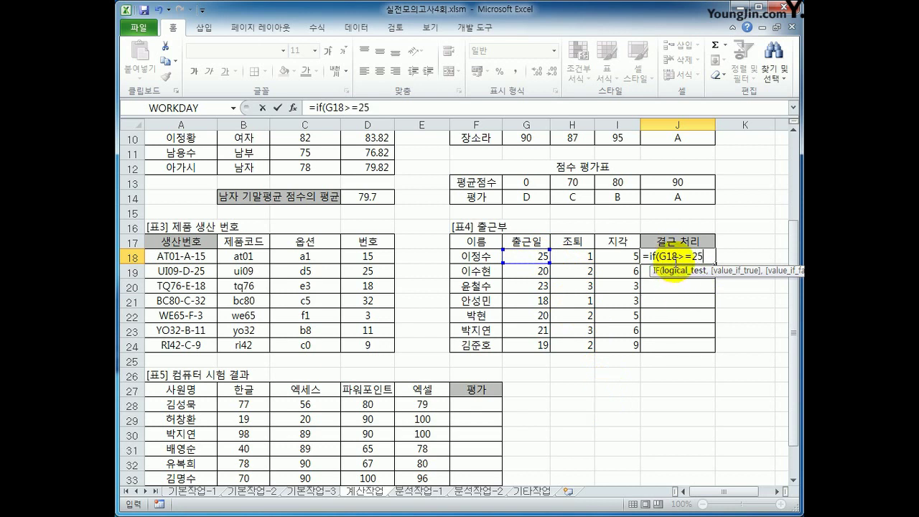
left_click_drag(677, 255, 688, 256)
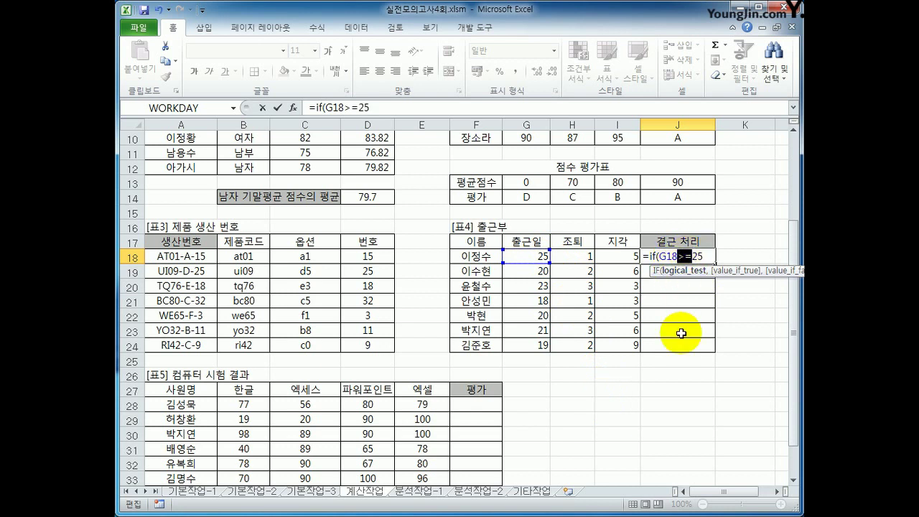
left_click(708, 255)
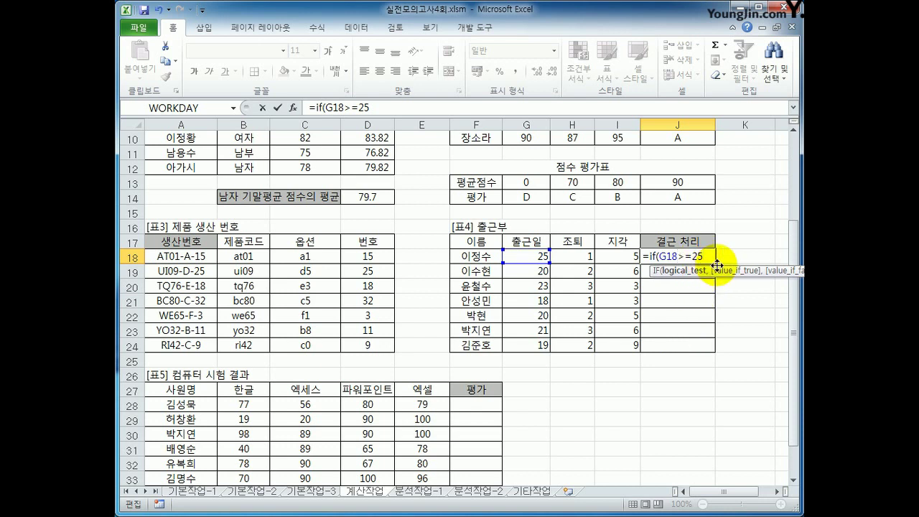
Add 0 as the value-if-true argument of J18's IF formula, followed by a comma for the value-if-false argument
type(",0")
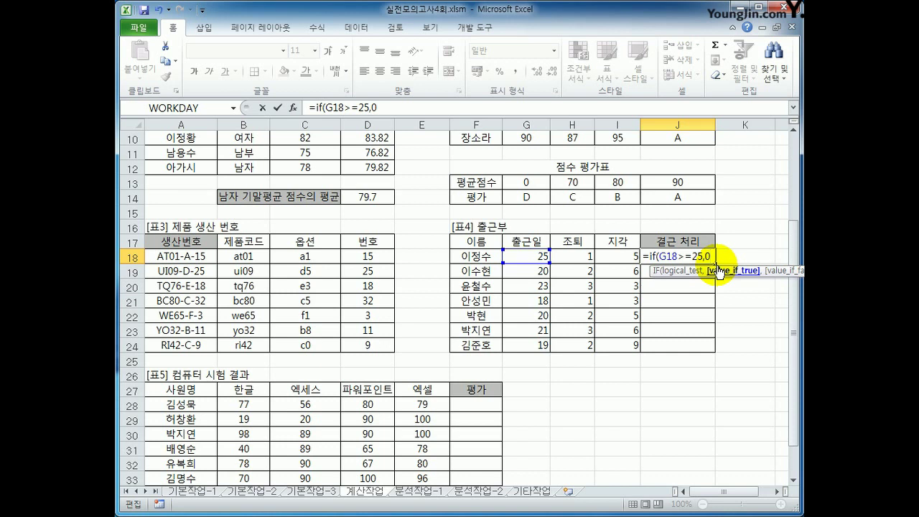
type(",")
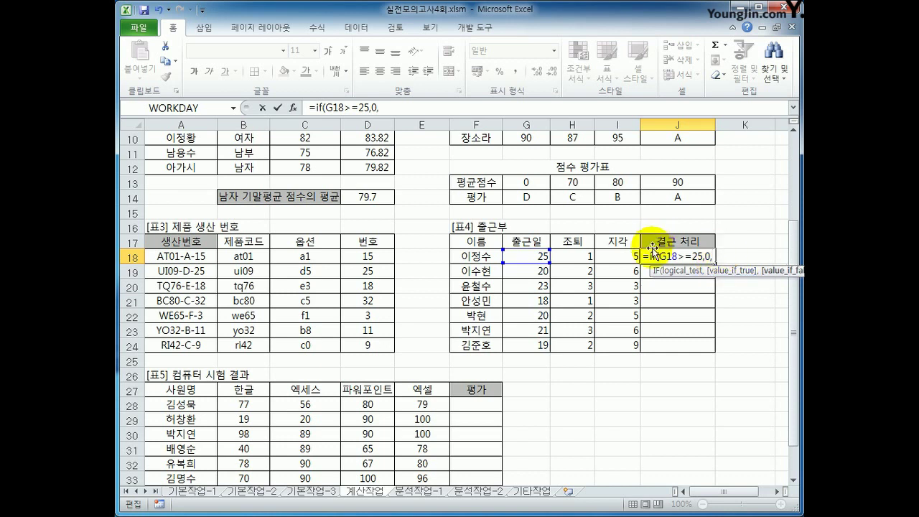
left_click_drag(659, 256, 703, 257)
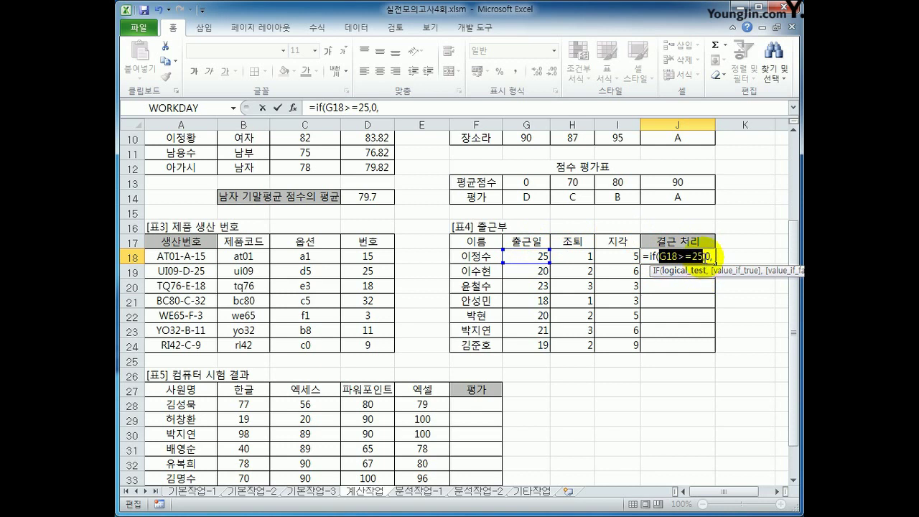
left_click_drag(705, 256, 713, 257)
left_click(713, 257)
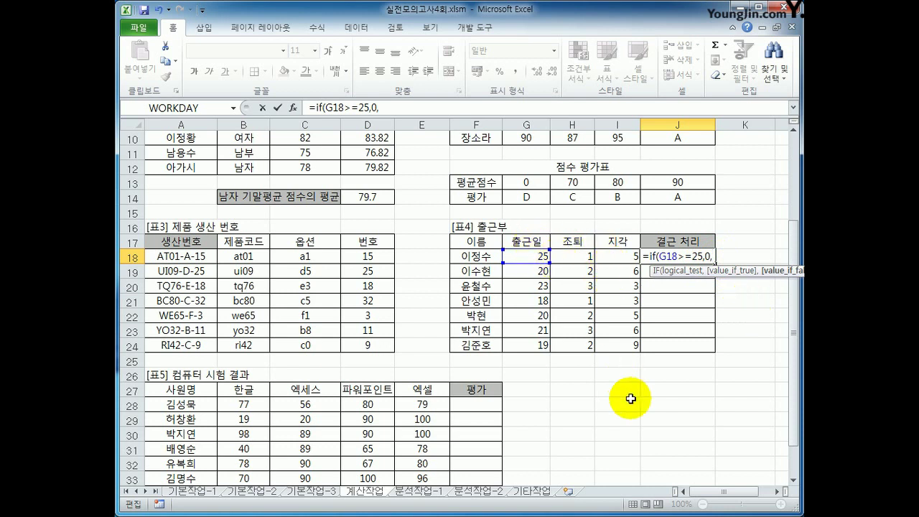
Complete J18's IF formula with MAX(H18/2,I18/3) as the value-if-false argument and enter it
type("max(")
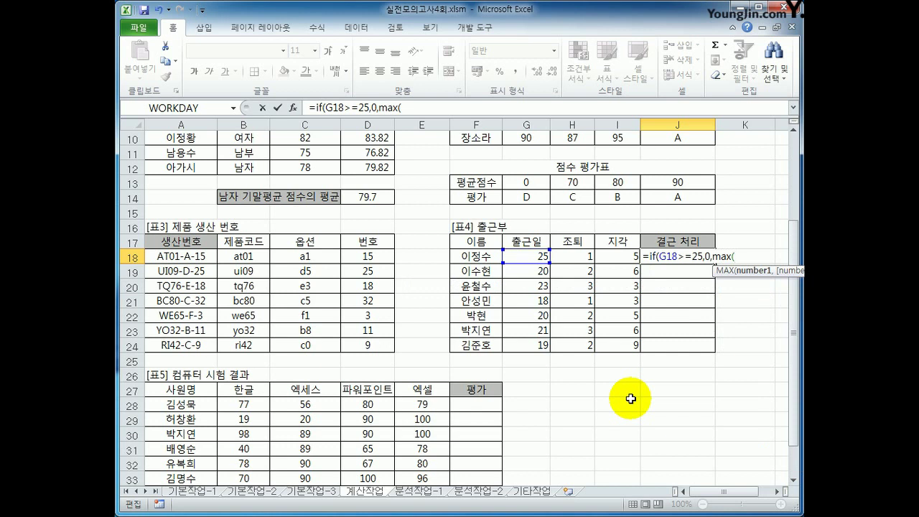
left_click(587, 254)
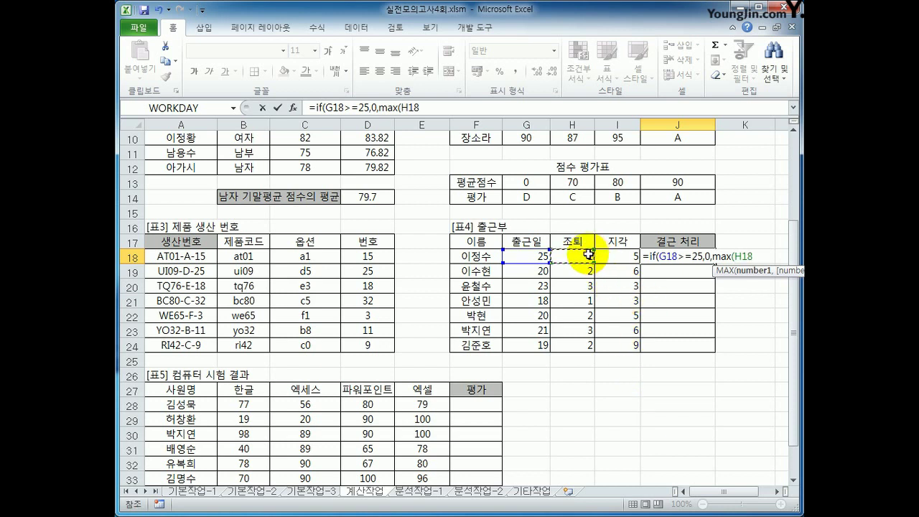
type("/")
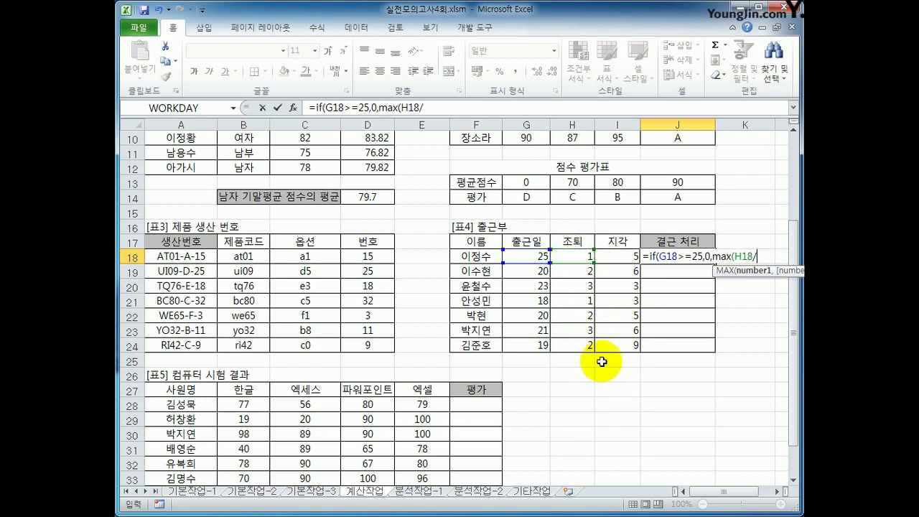
type("2,")
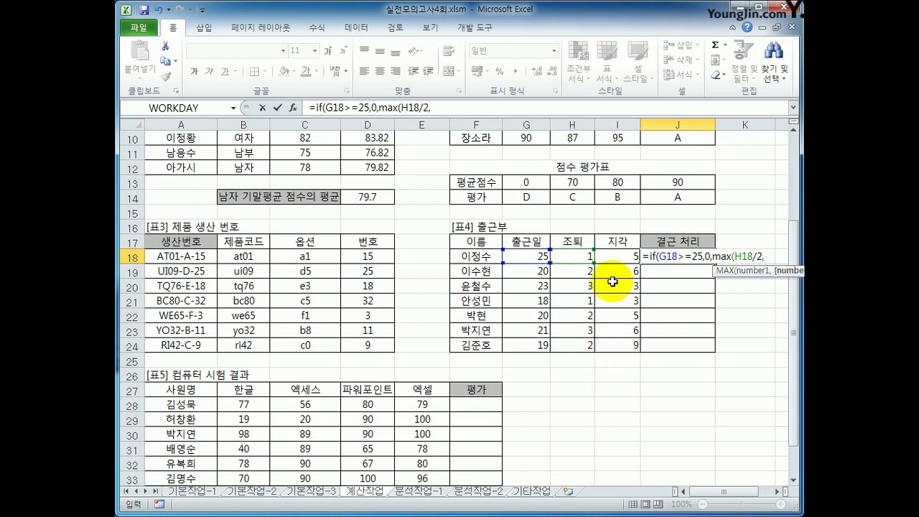
left_click(619, 257)
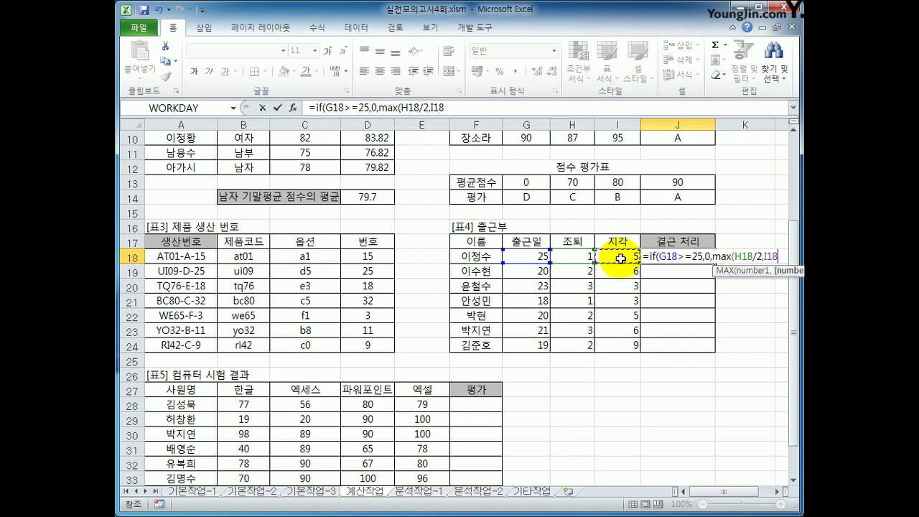
type("/3)")
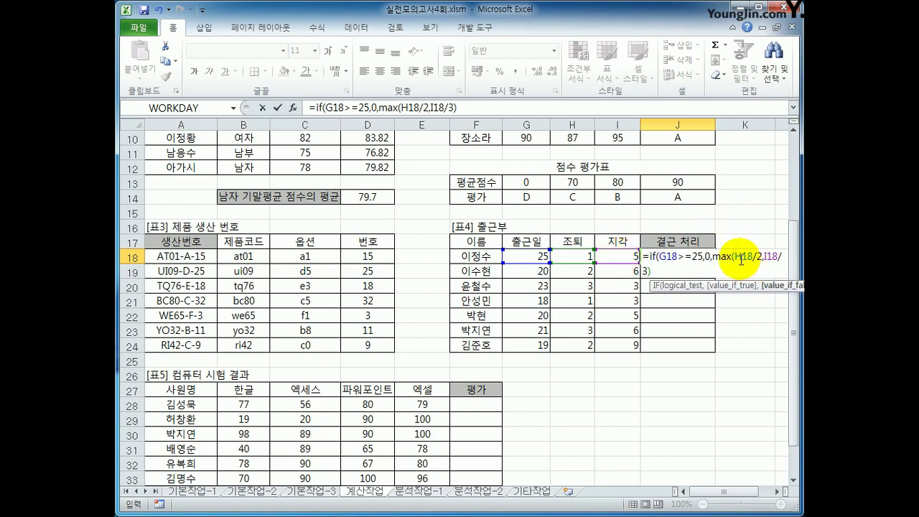
left_click_drag(734, 256, 750, 270)
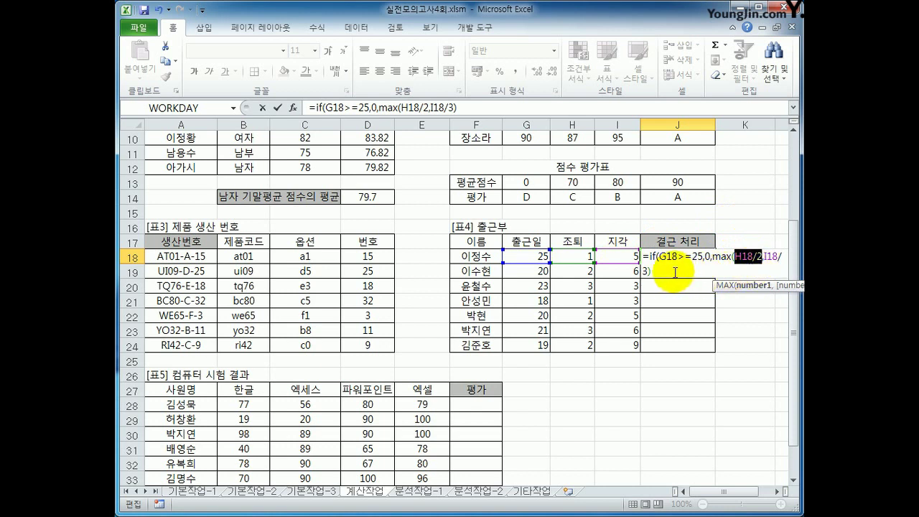
left_click(673, 272)
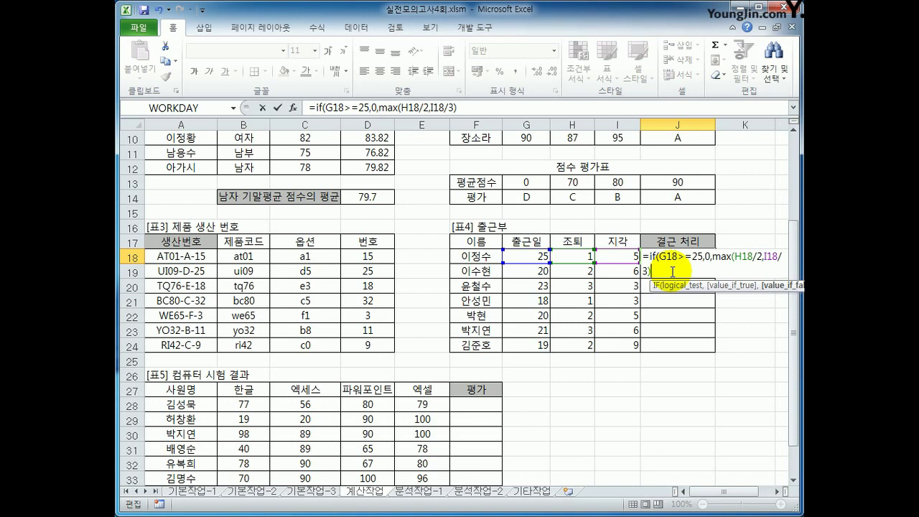
type(")")
key("Return")
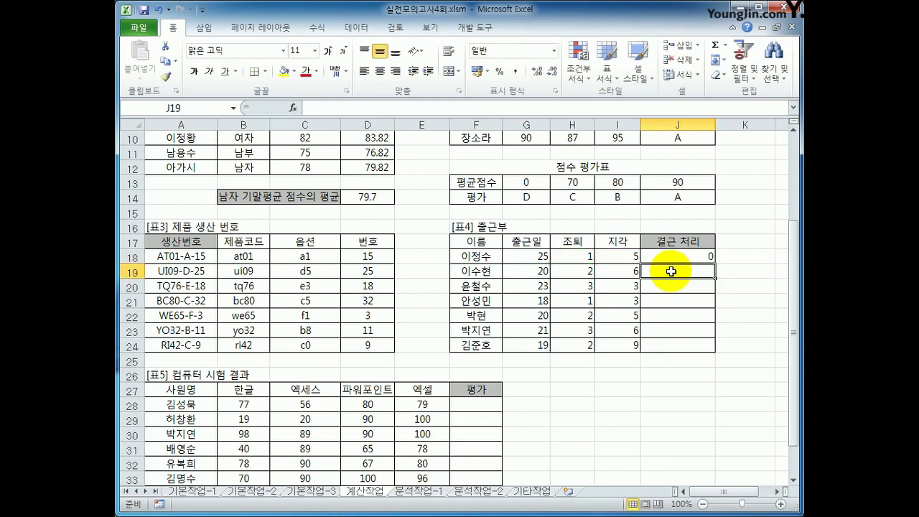
Fill the 결근 처리 formula from J18 down to J24 and inspect cells J20 and J22
key("Up")
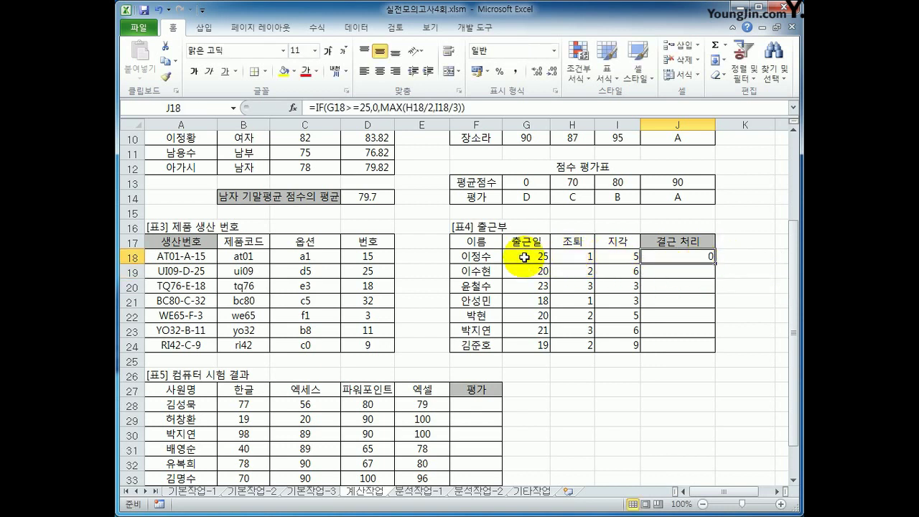
left_click_drag(716, 264, 712, 350)
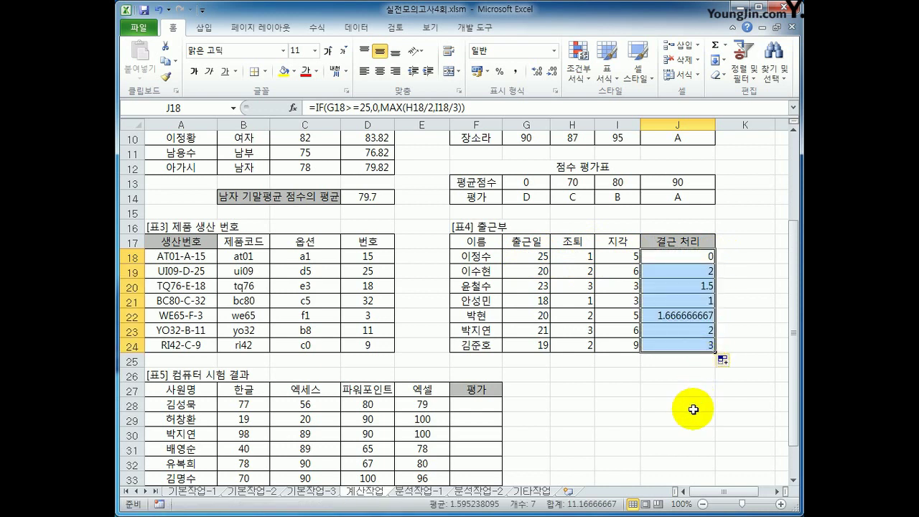
left_click(699, 285)
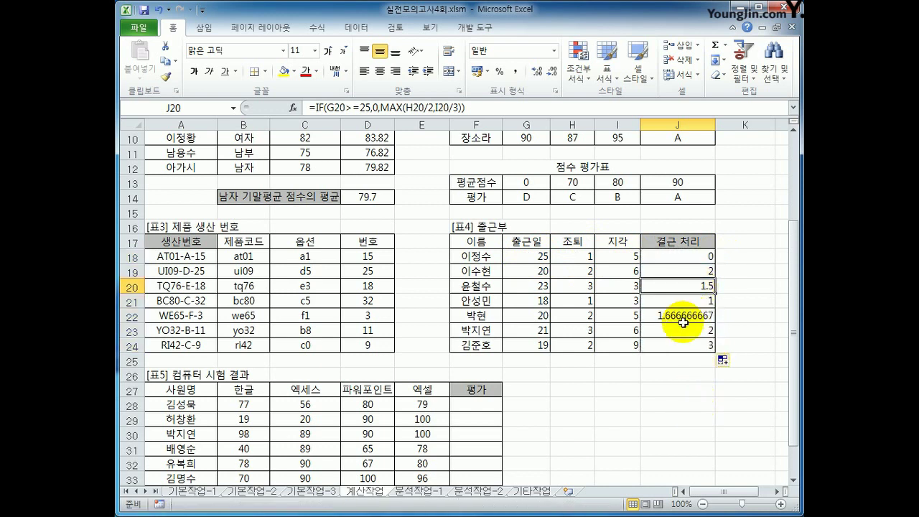
left_click(683, 317)
Wrap the MAX part of J18's formula in ROUND with 0 decimal digits, and fill the formula down to J24
left_click(690, 257)
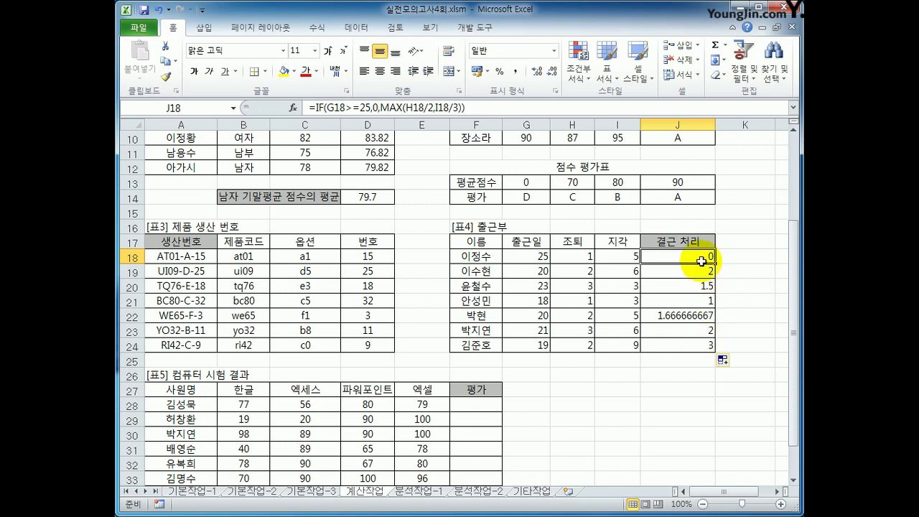
left_click(384, 109)
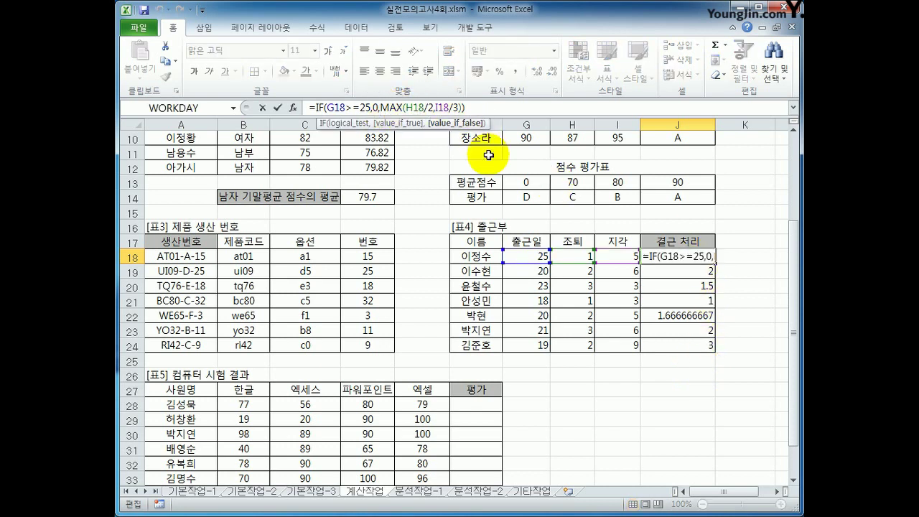
type("r")
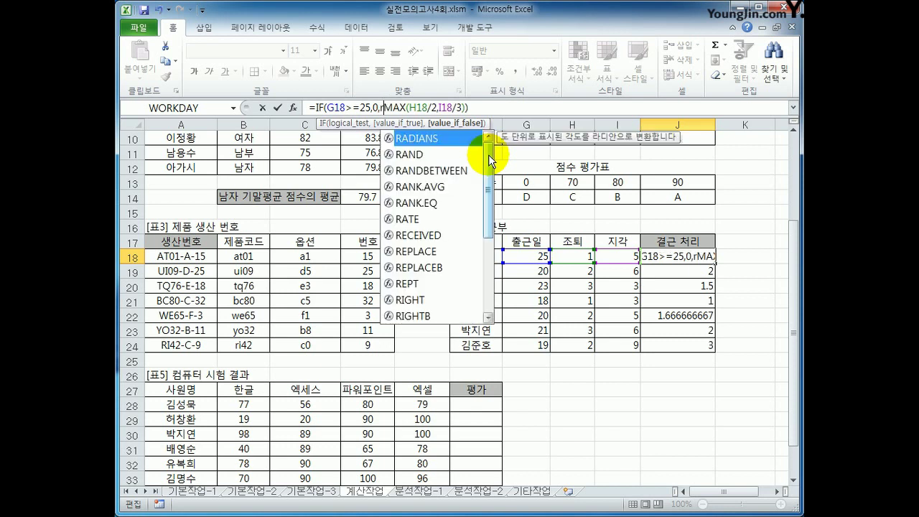
type("oun")
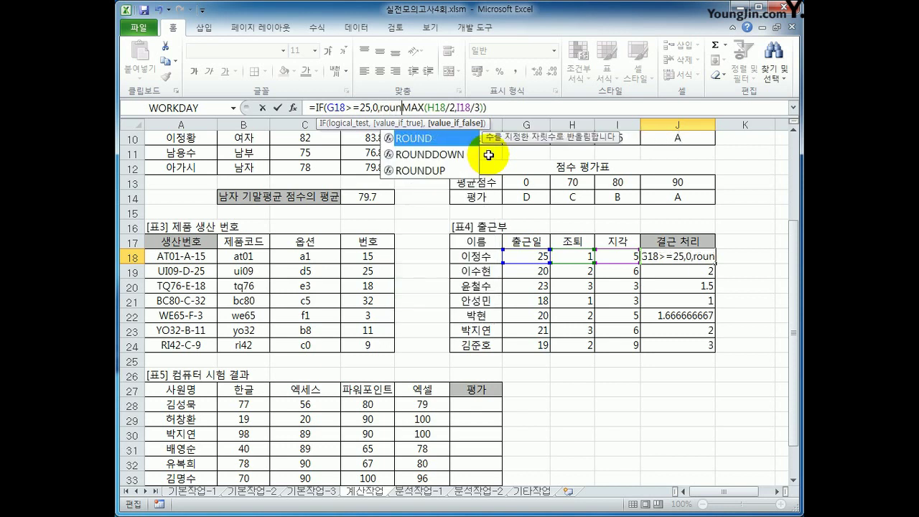
key("Tab")
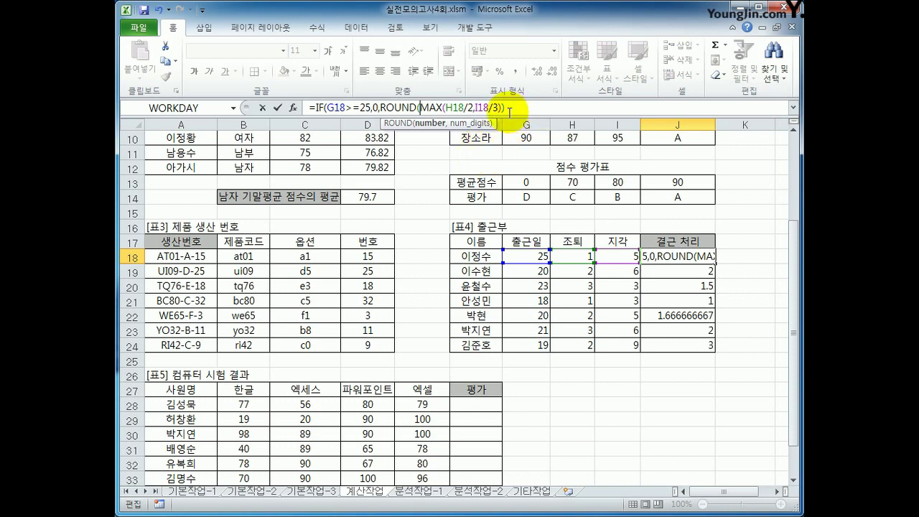
type(")")
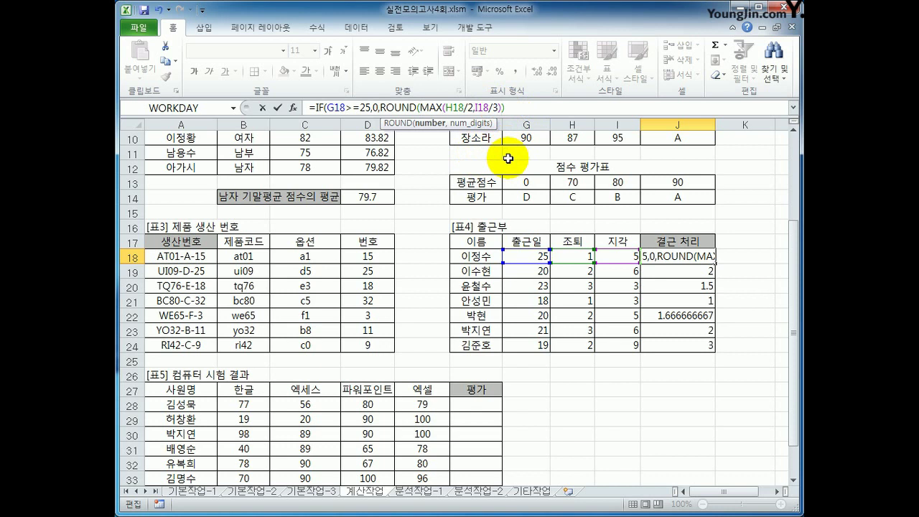
type(",")
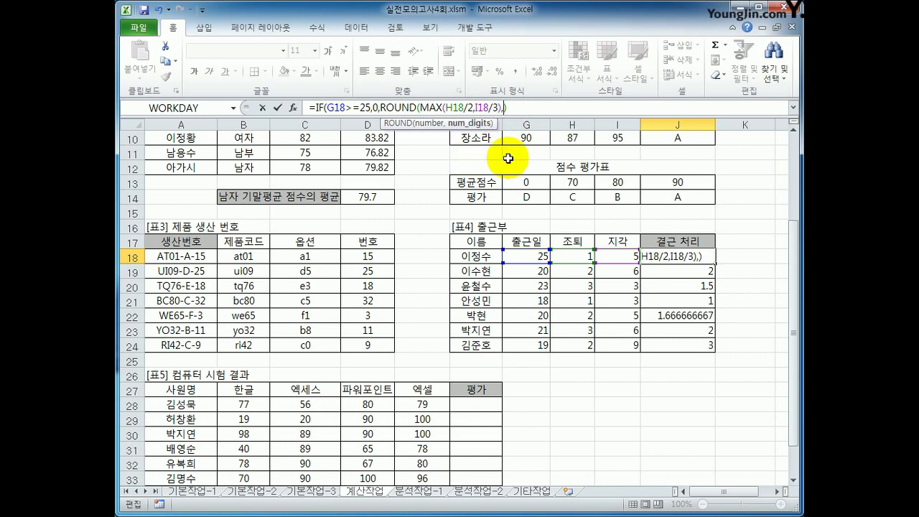
type("0)")
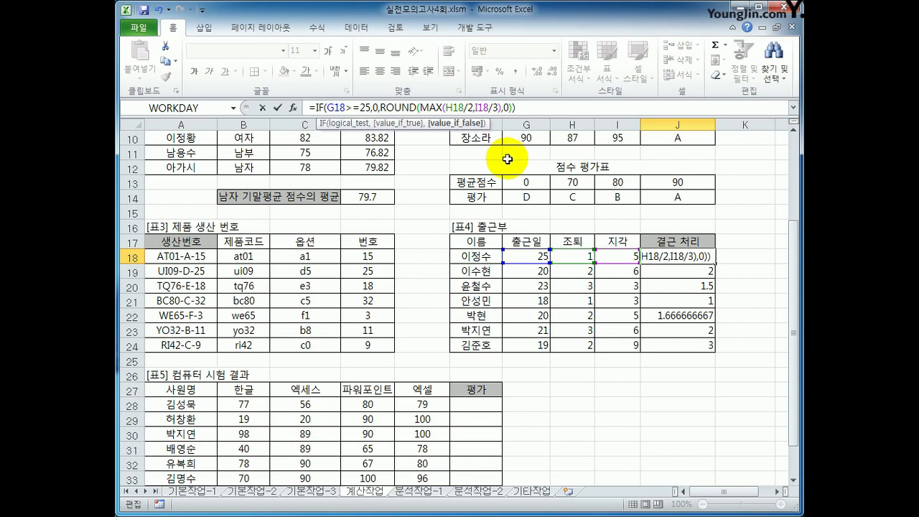
key("Return")
key("Up")
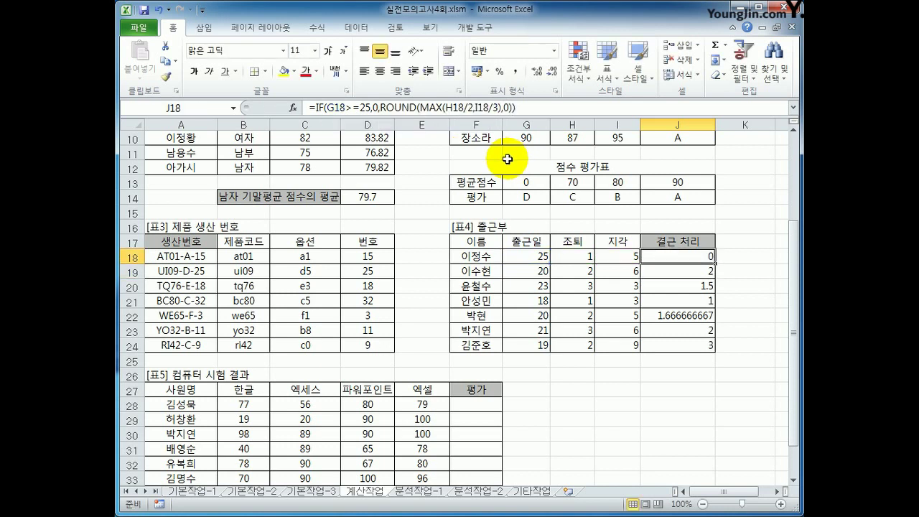
left_click_drag(714, 263, 715, 352)
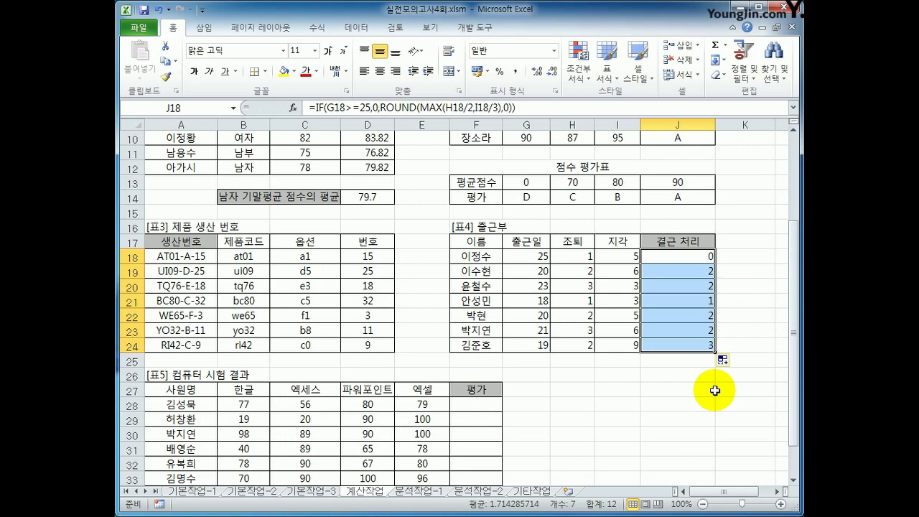
Start an IF formula in F28 with a nested OR and COUNTIF, using B28:E28 as the COUNTIF range
scroll(373, 299, "down", 4)
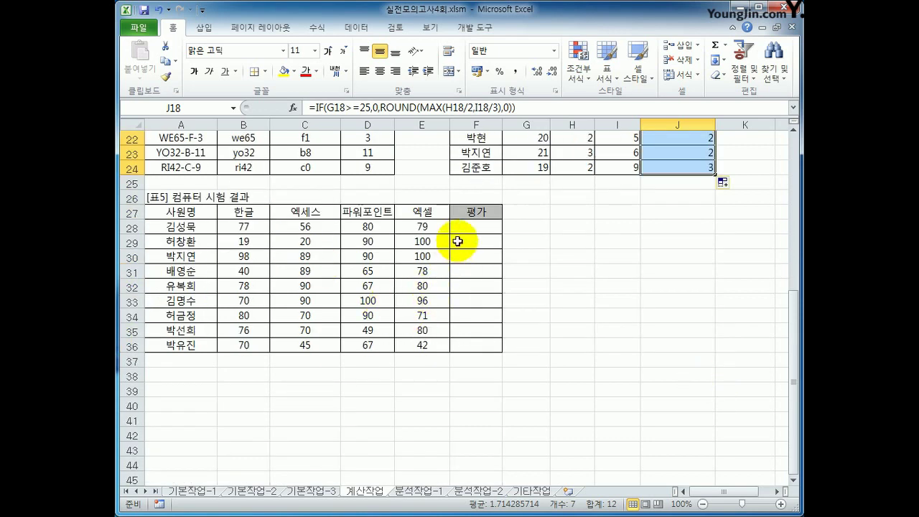
left_click(467, 229)
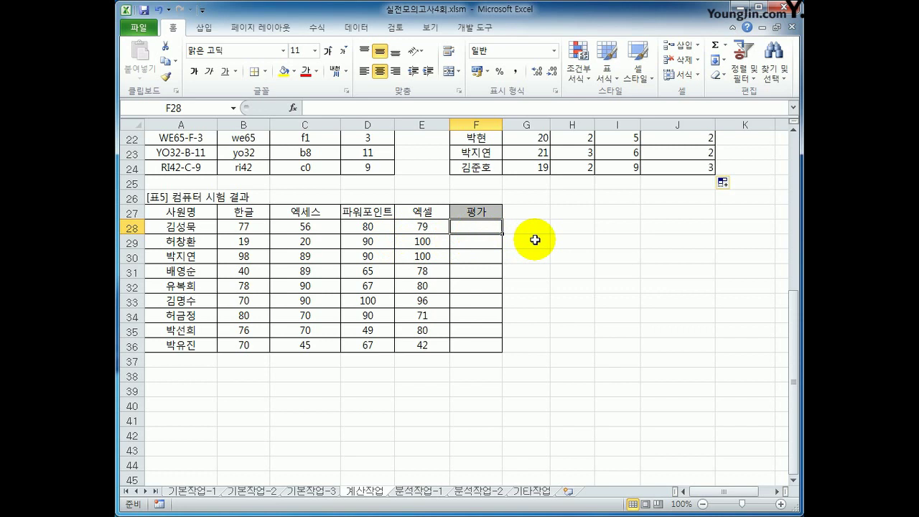
type("=")
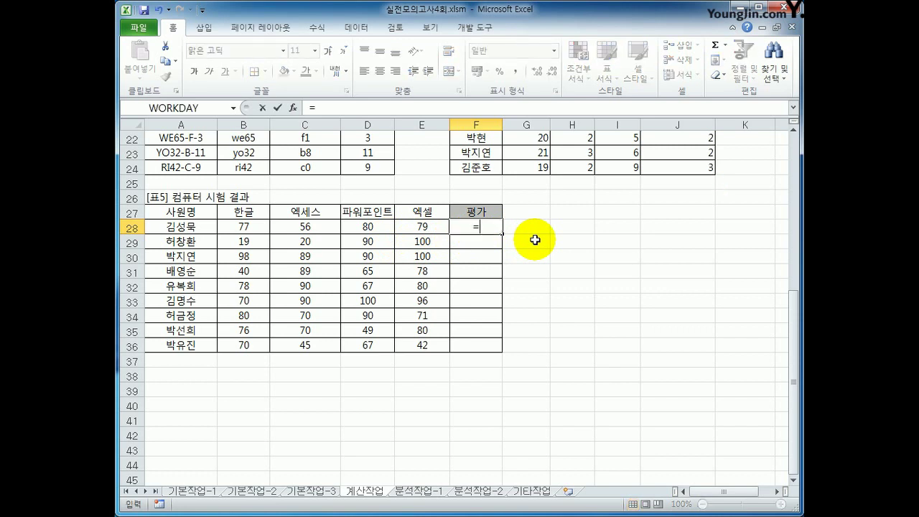
type("if(")
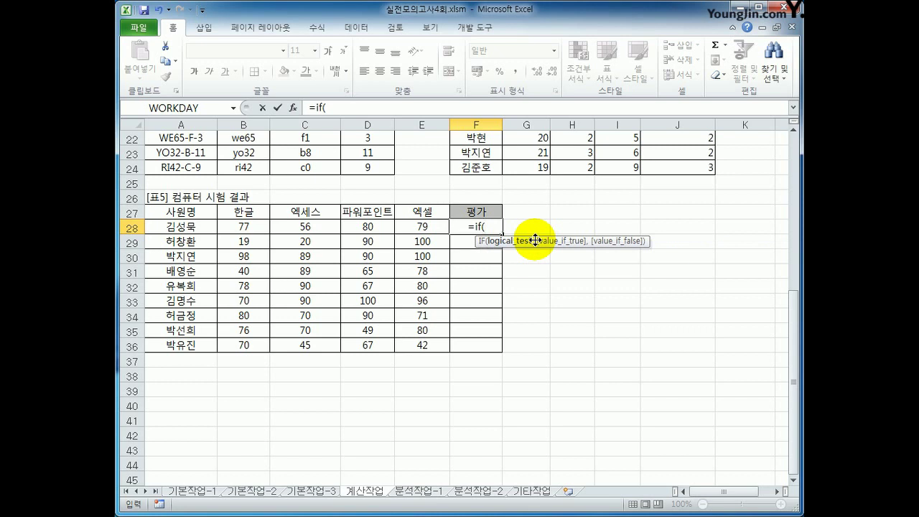
type("or(")
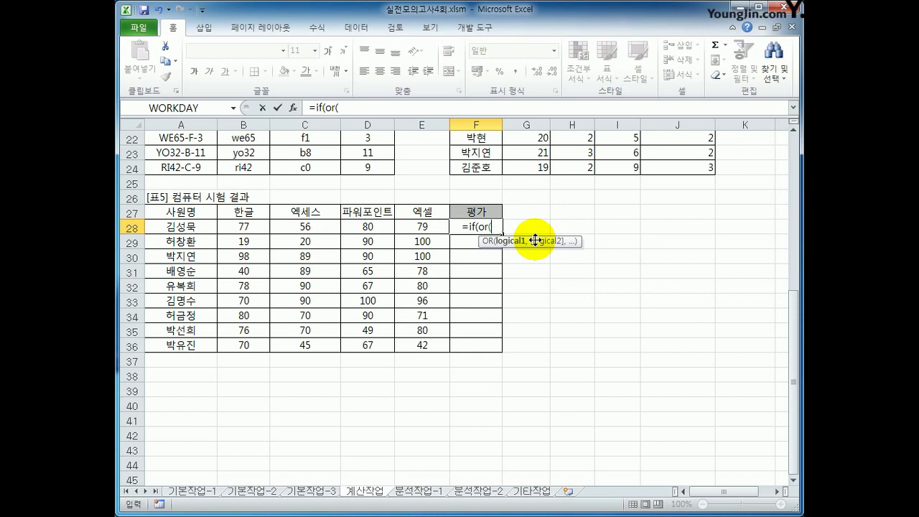
type("counti")
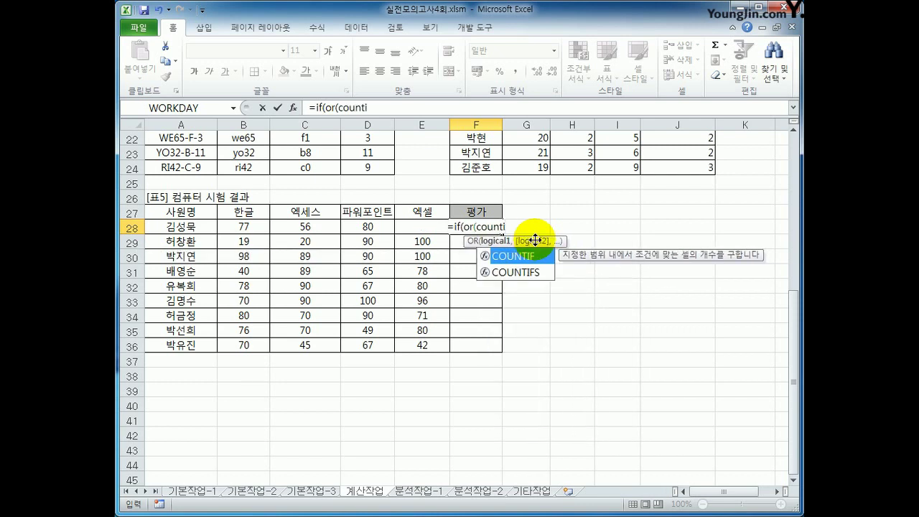
key("Tab")
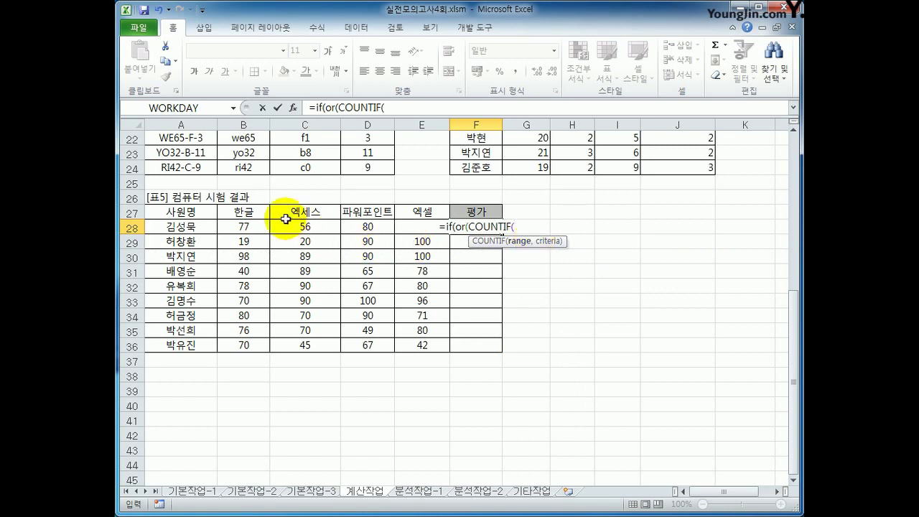
left_click_drag(247, 226, 424, 225)
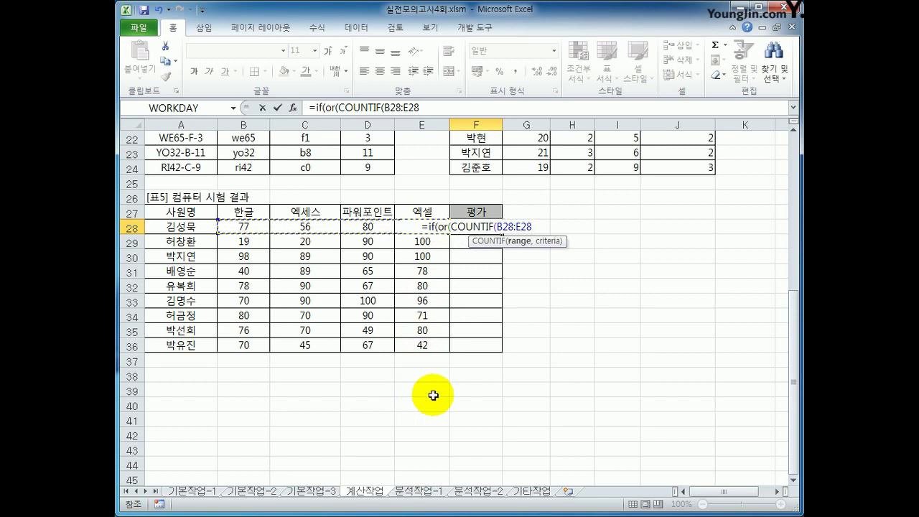
type(",")
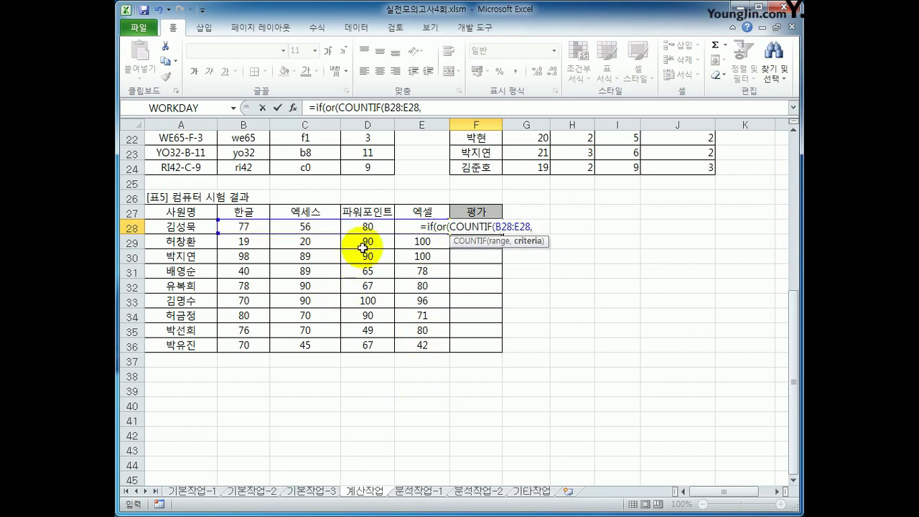
Set the nested COUNTIF's criteria to >=80 through its function arguments and accept them
left_click(460, 226)
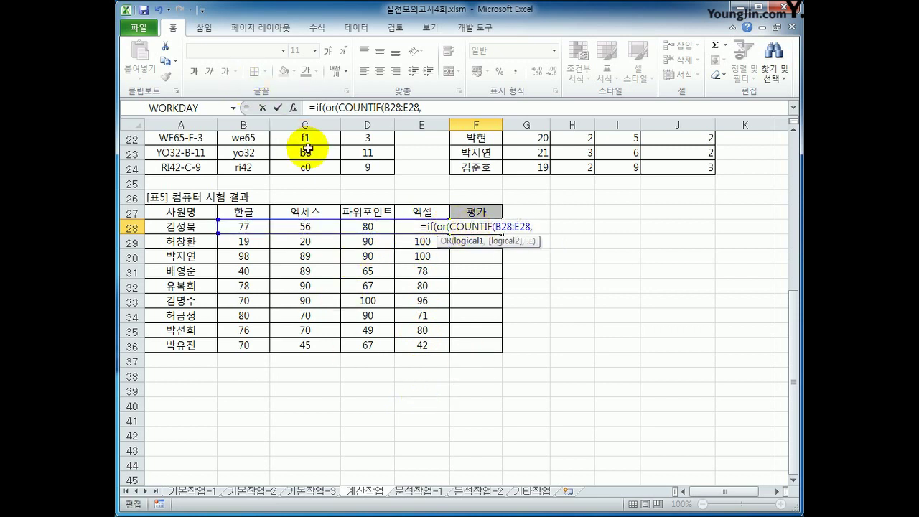
left_click(293, 107)
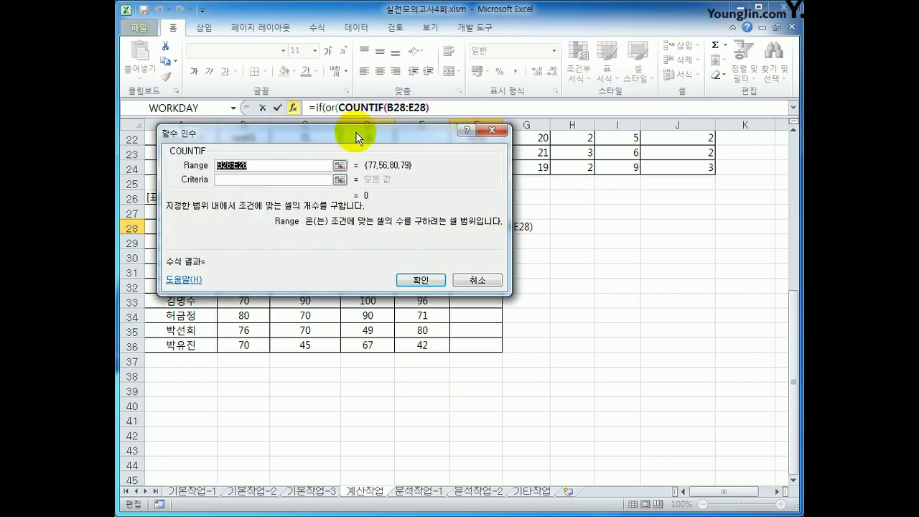
left_click_drag(355, 131, 478, 271)
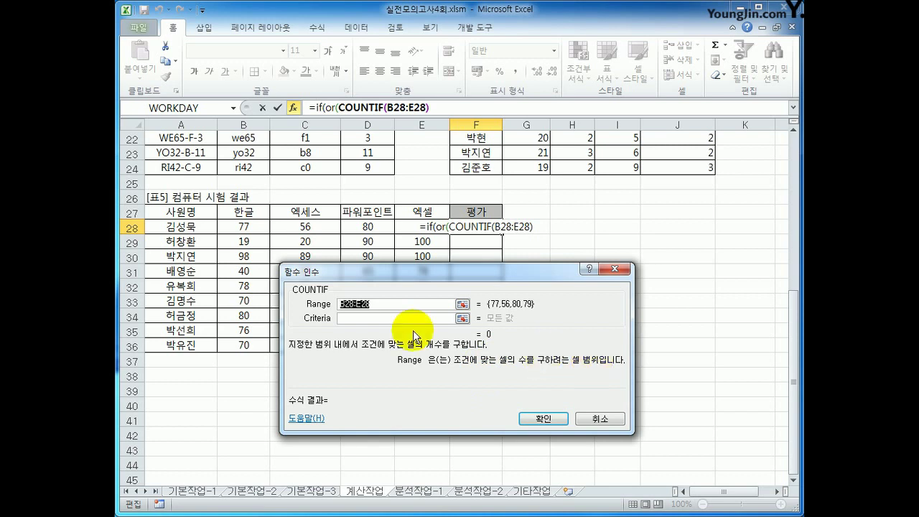
left_click(391, 318)
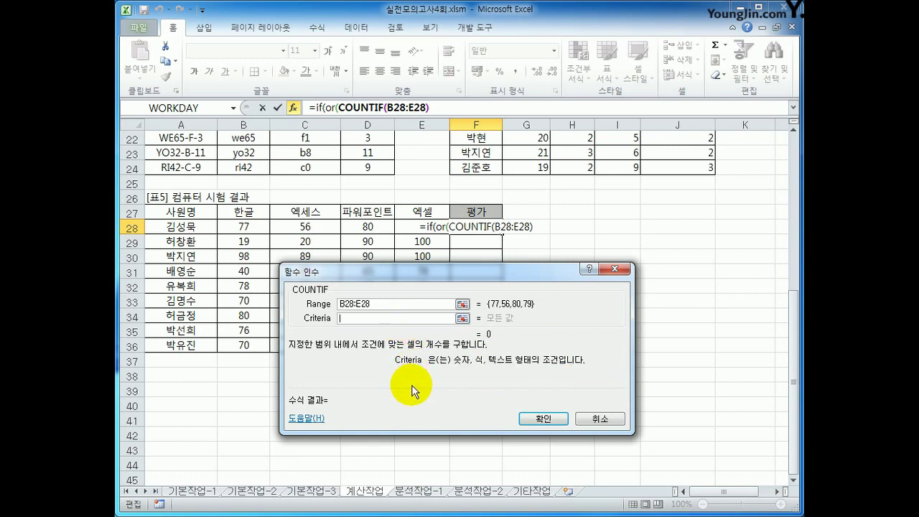
type(">=")
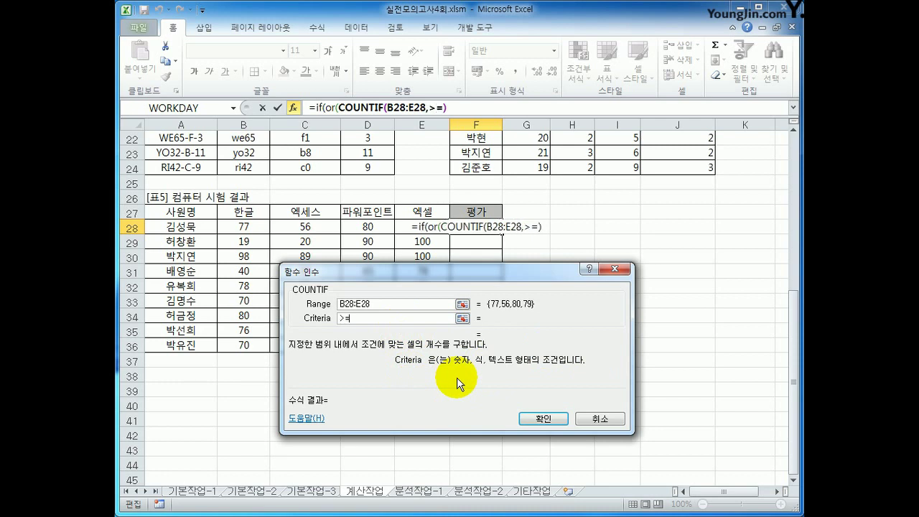
type("80")
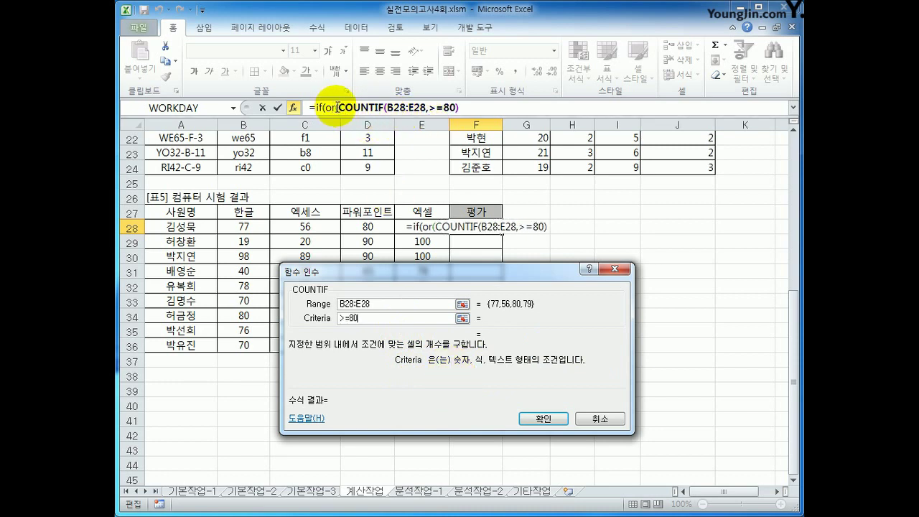
left_click(460, 105)
left_click(334, 107)
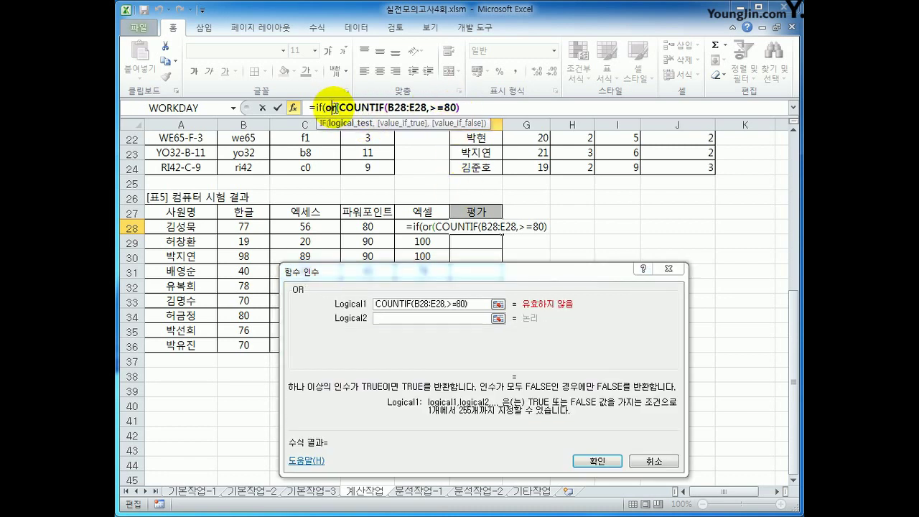
left_click(461, 108)
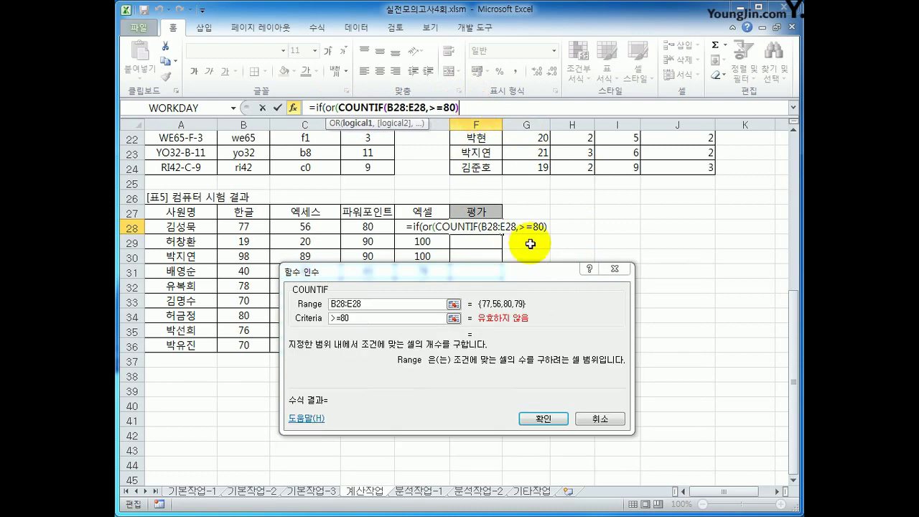
left_click(543, 419)
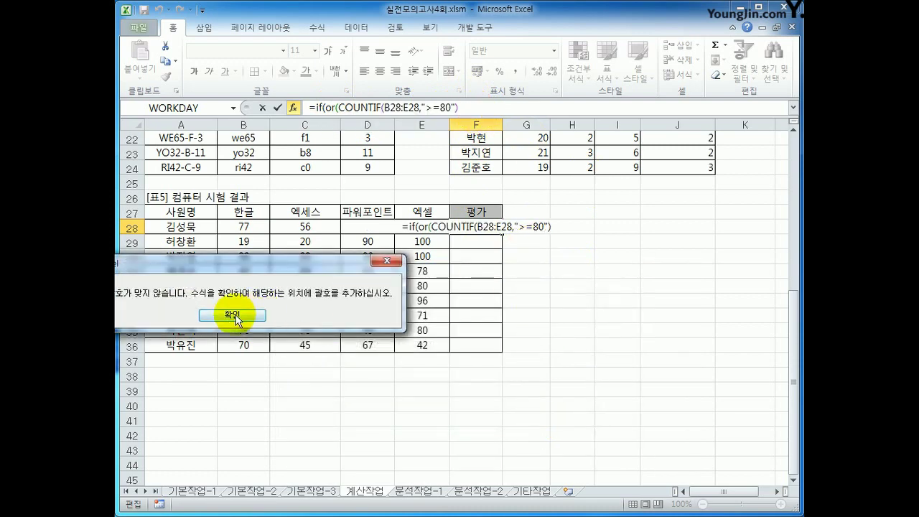
key("Return")
Add a closing parenthesis to F28's formula, highlight its COUNTIF part, and discard the entry
left_click(455, 109)
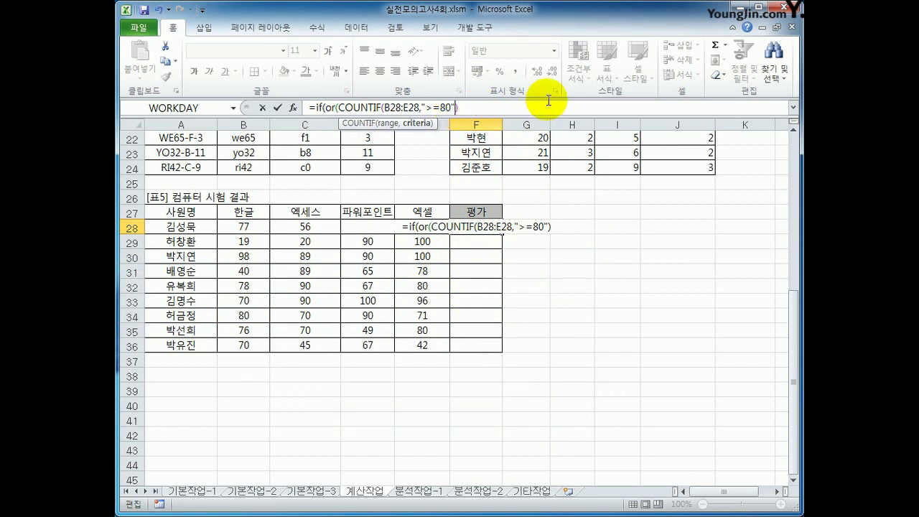
type(")")
key("Right")
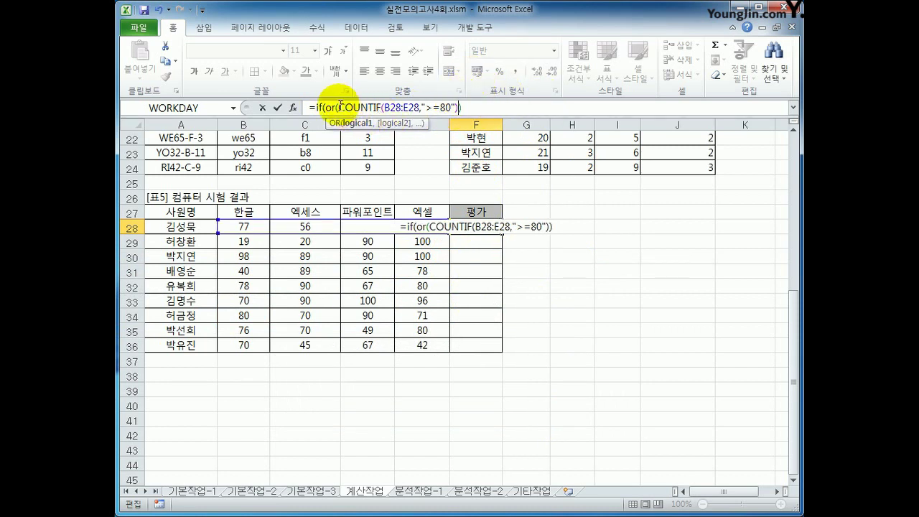
left_click_drag(338, 107, 459, 106)
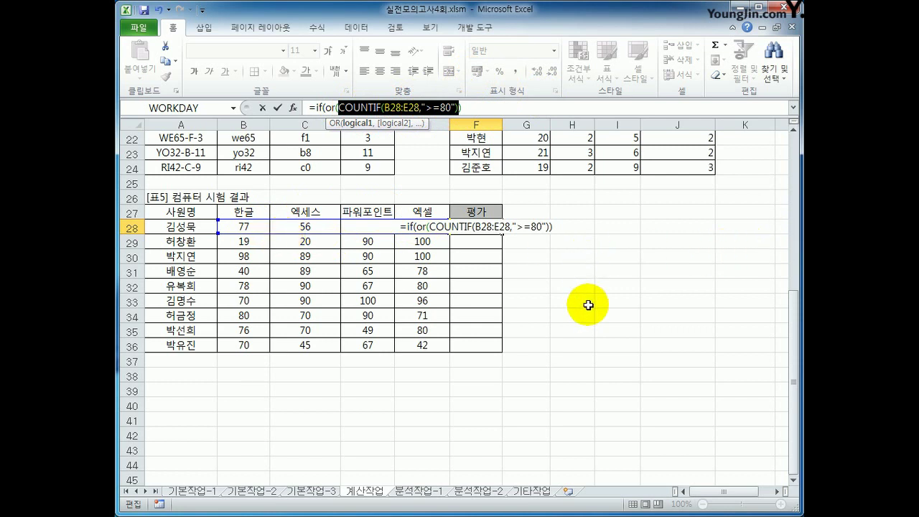
key("Escape")
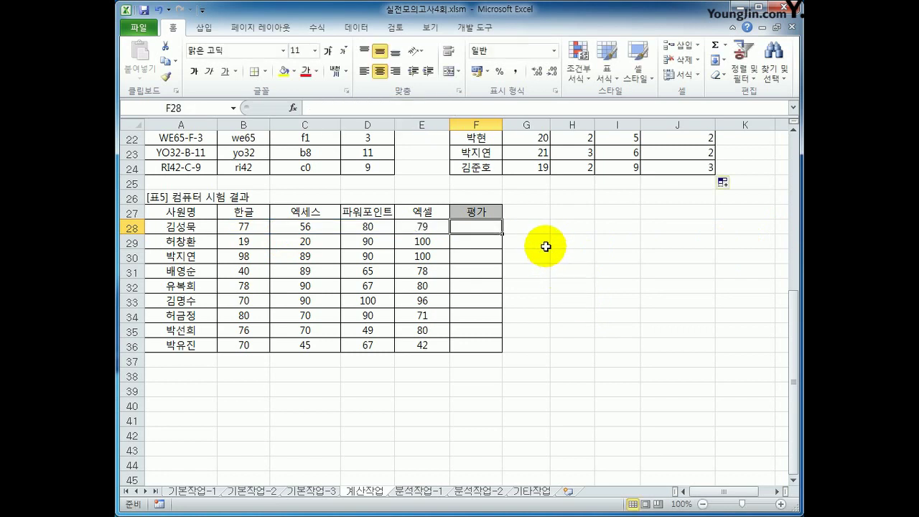
Enter =COUNTIF(B28:E28,">=80") in helper cell G28 and fill it down to G36
left_click(529, 225)
type("=")
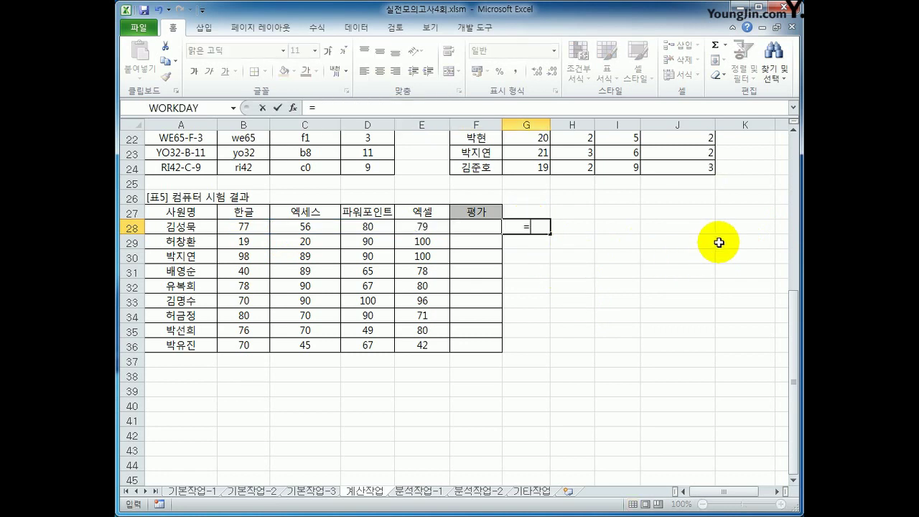
type("countif(")
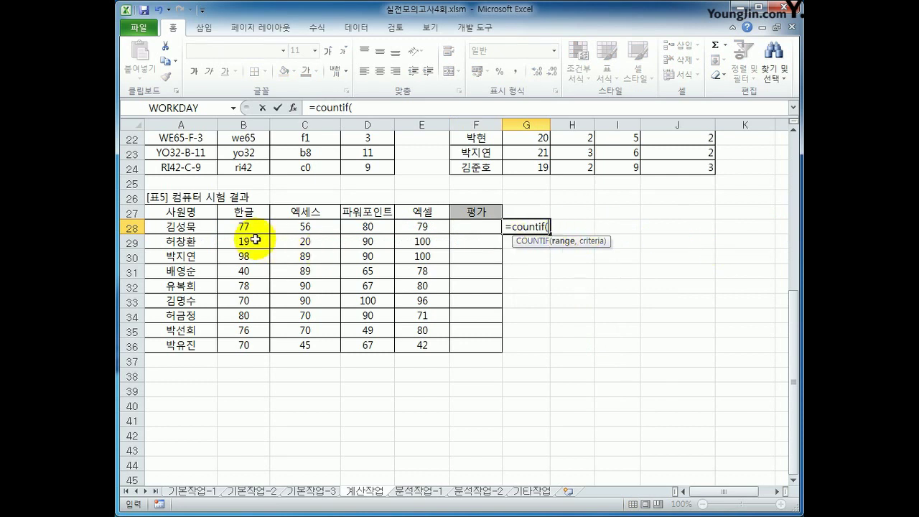
left_click_drag(244, 226, 420, 226)
type(",")
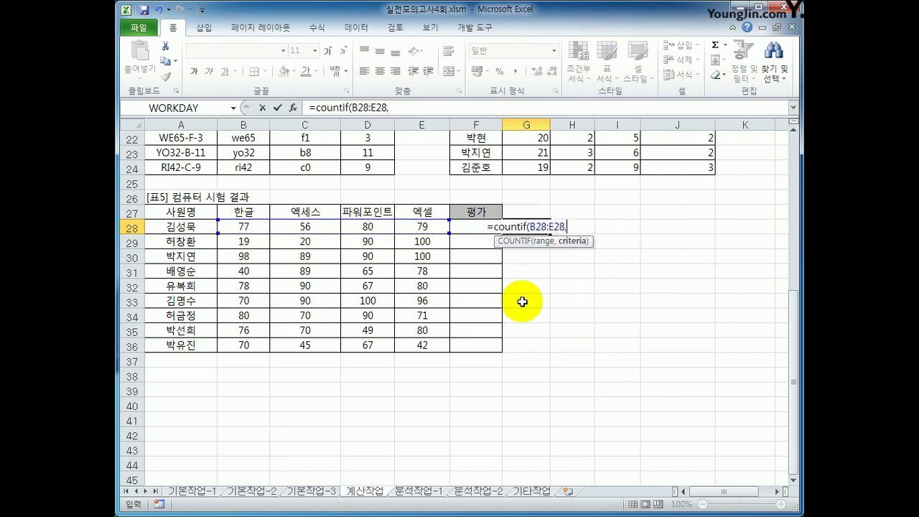
type("\">=")
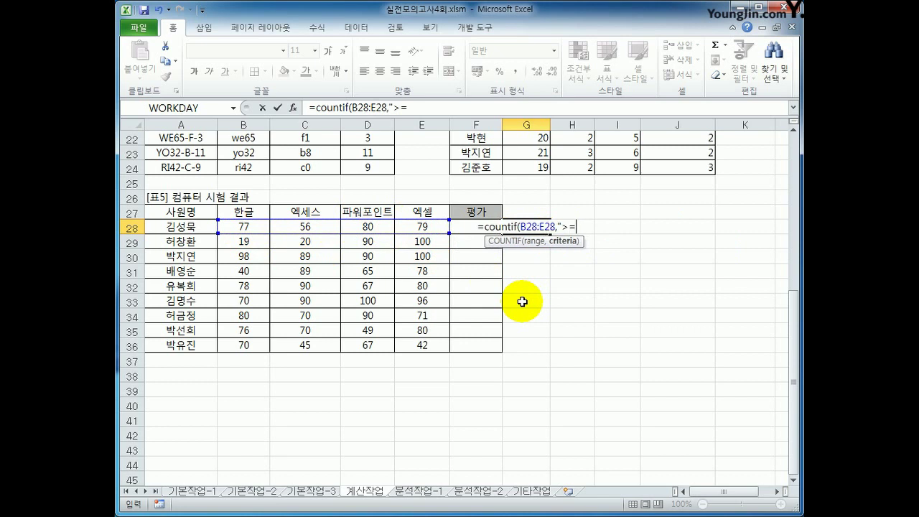
type("80\")")
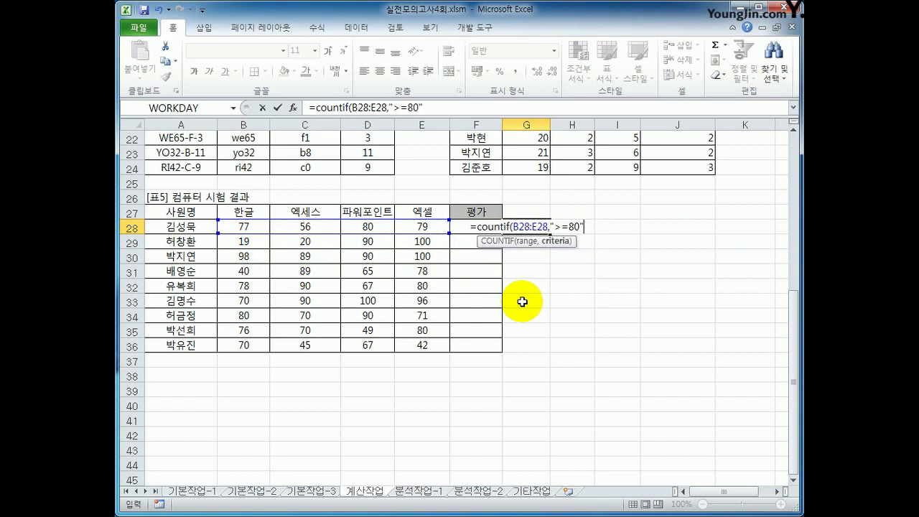
key("Return")
key("Up")
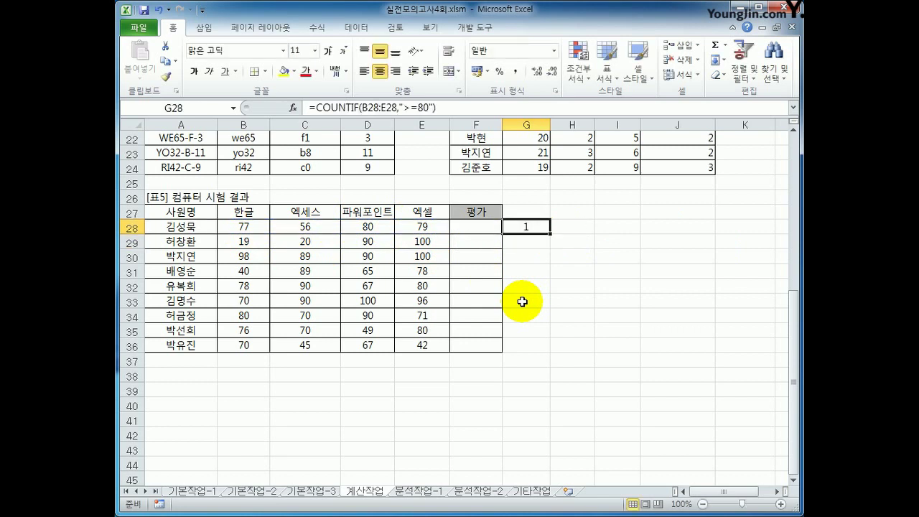
left_click_drag(549, 233, 538, 351)
Examine the counts of scores of at least 80 in G28:G36, checking cells G29, G30 and G32
left_click(532, 247)
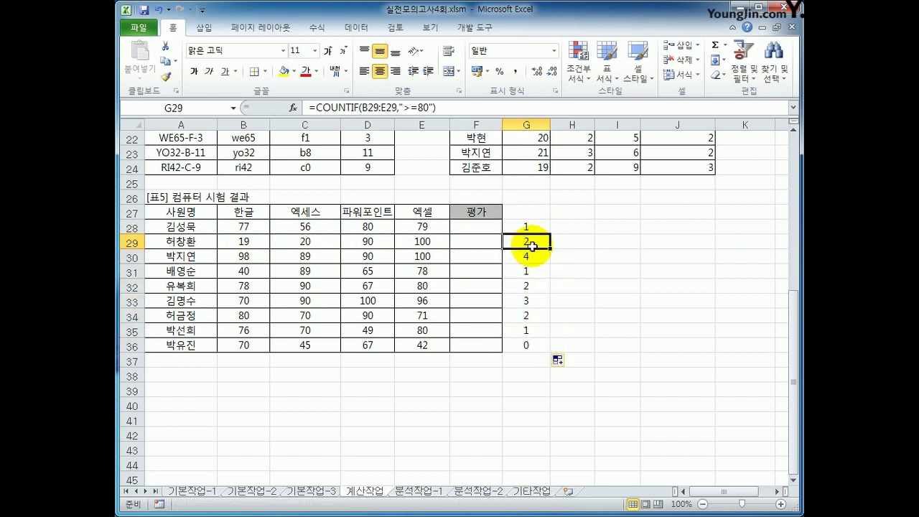
left_click(531, 255)
left_click_drag(528, 227, 534, 343)
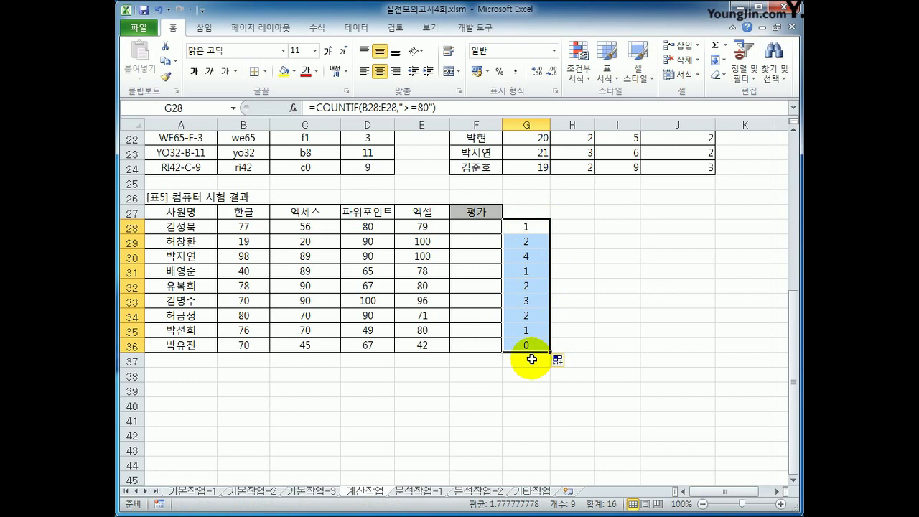
left_click(531, 242)
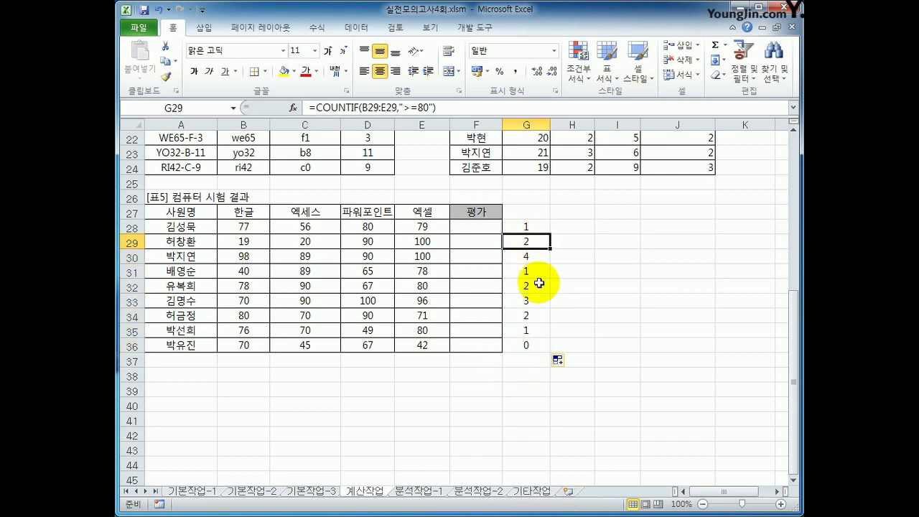
left_click(538, 257)
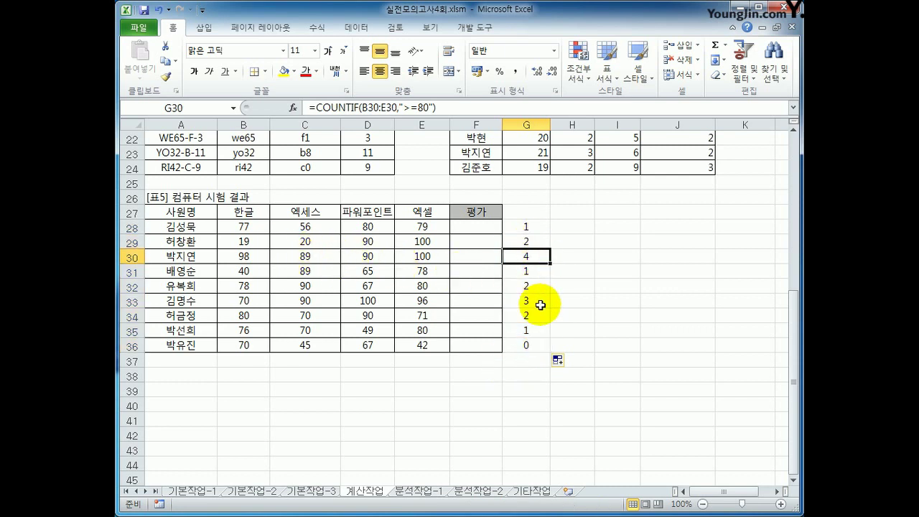
left_click(535, 287)
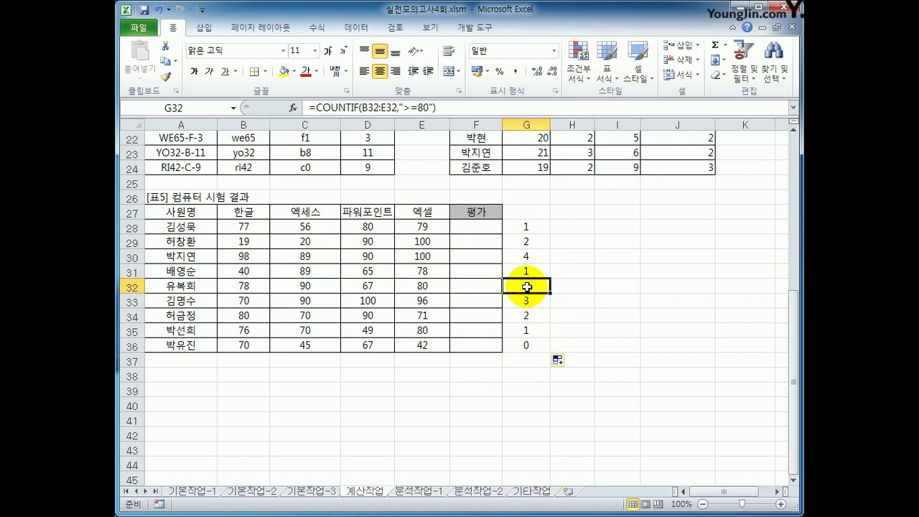
left_click_drag(527, 230, 534, 332)
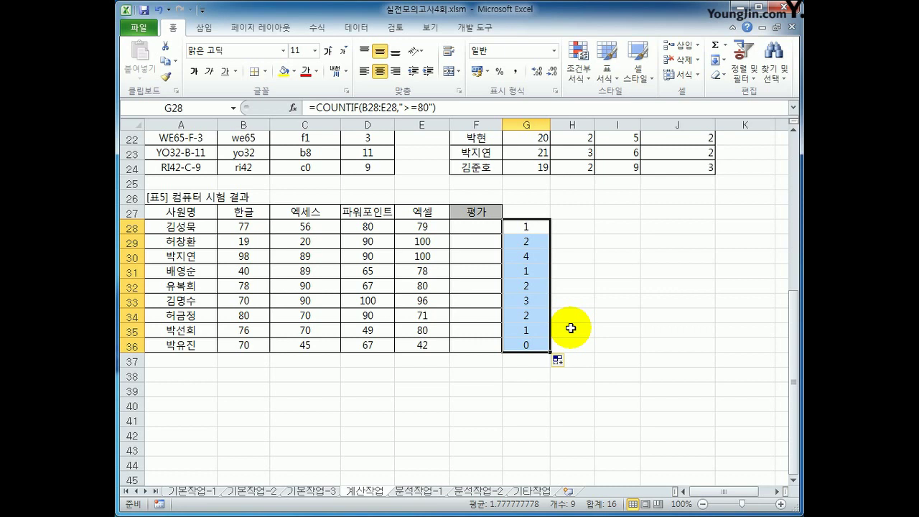
Enter the formula =(B28+C28+D28+E28) in H28 to total the first employee's four test scores
left_click(578, 230)
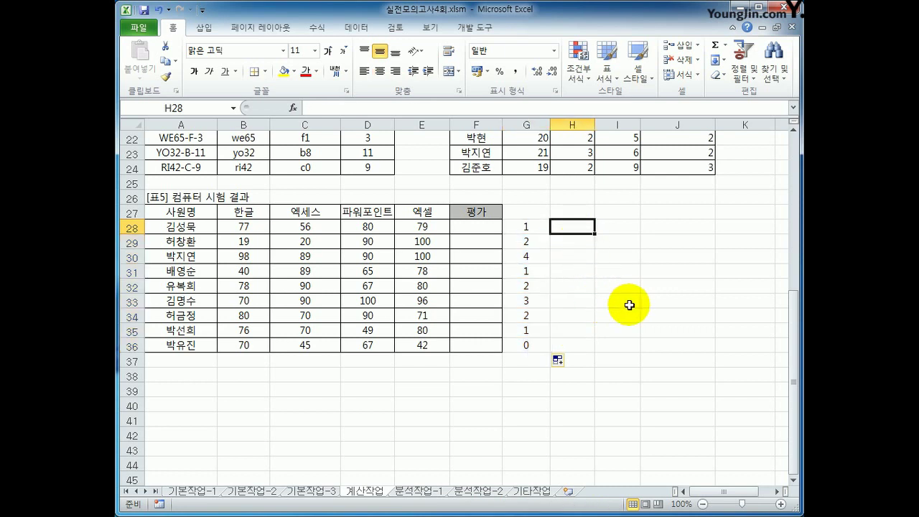
type("=")
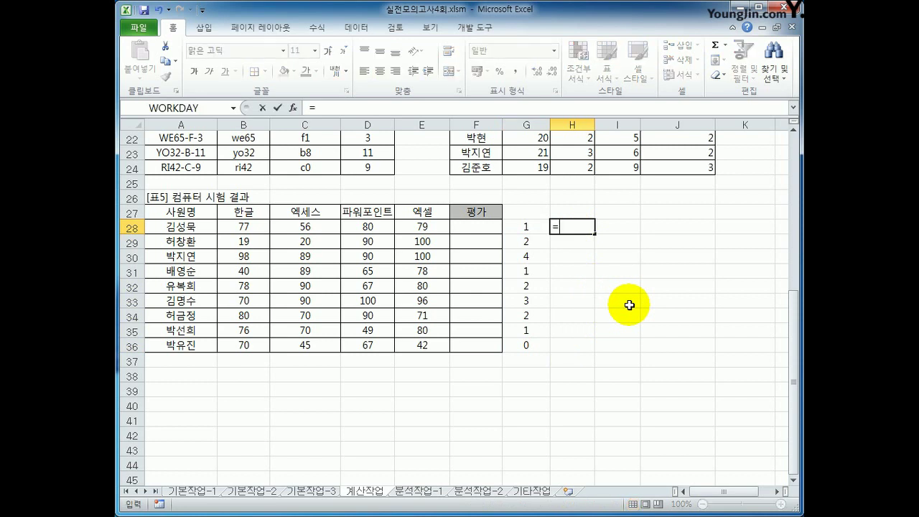
type("(")
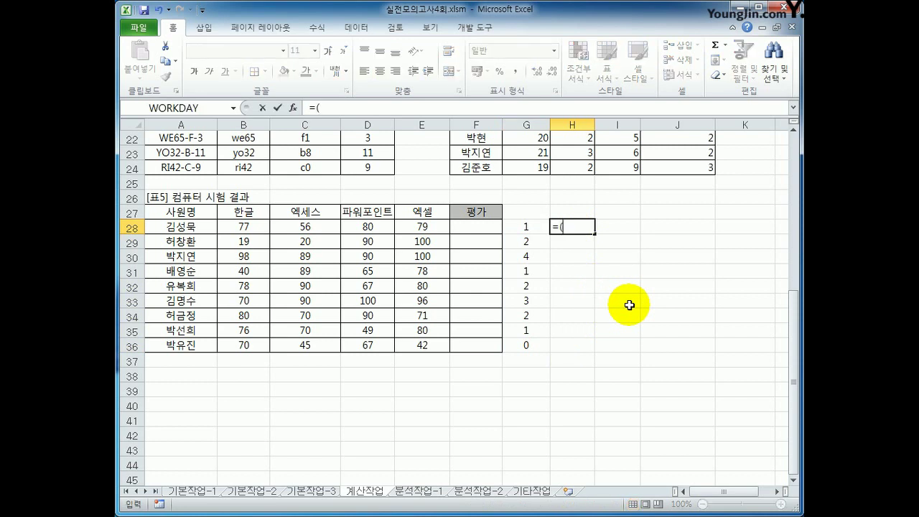
left_click(253, 226)
type("+")
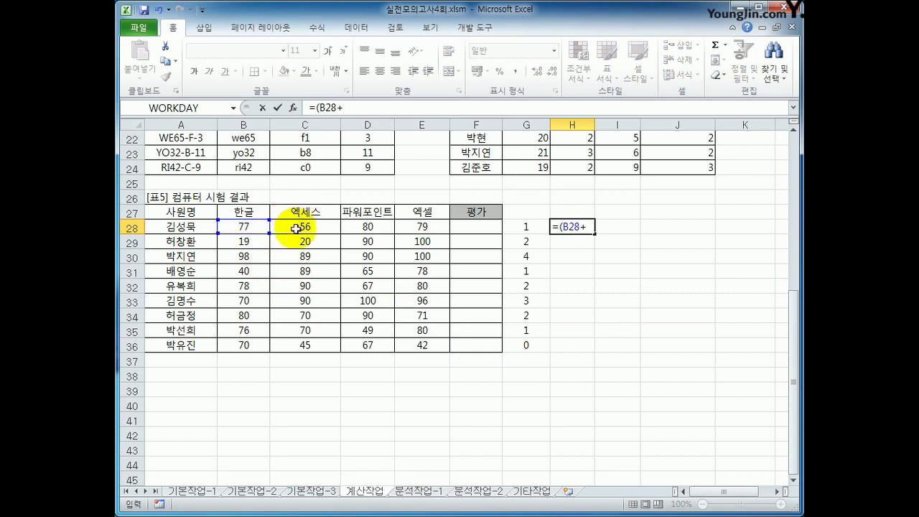
left_click(295, 228)
type("+")
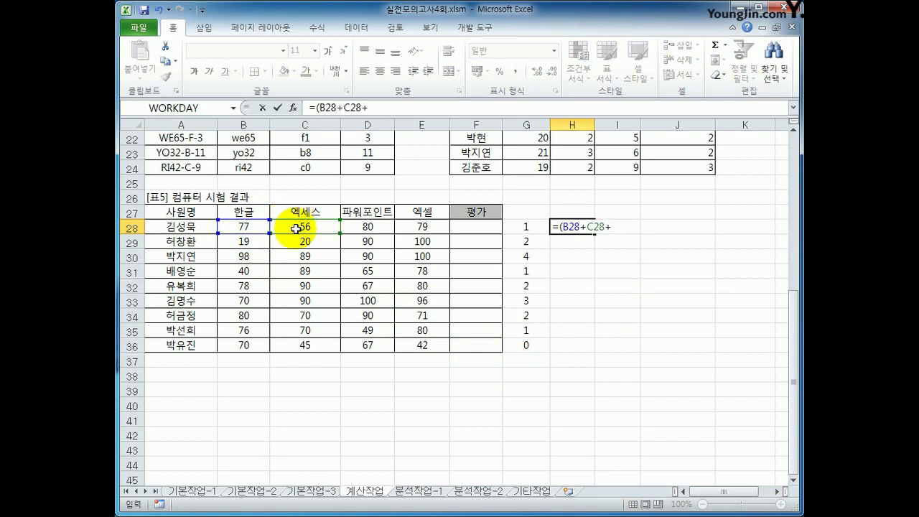
left_click(368, 228)
type("+")
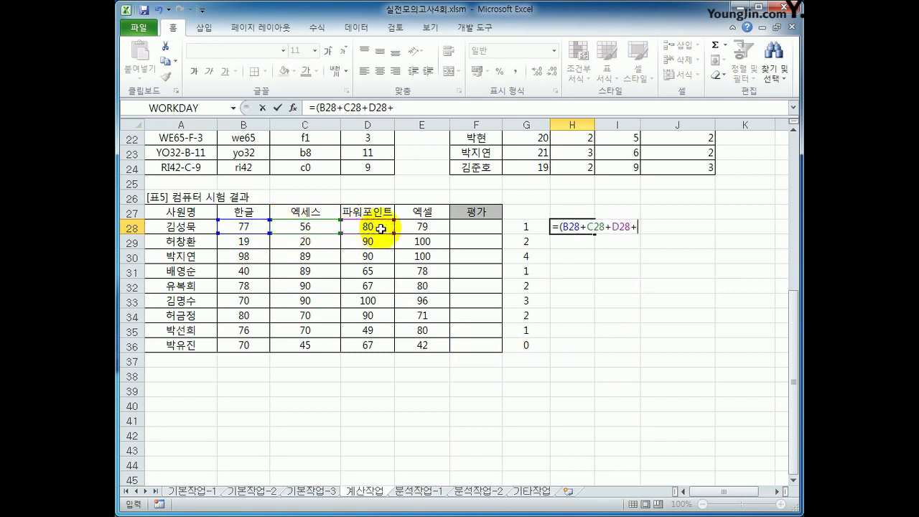
left_click(422, 227)
type(")")
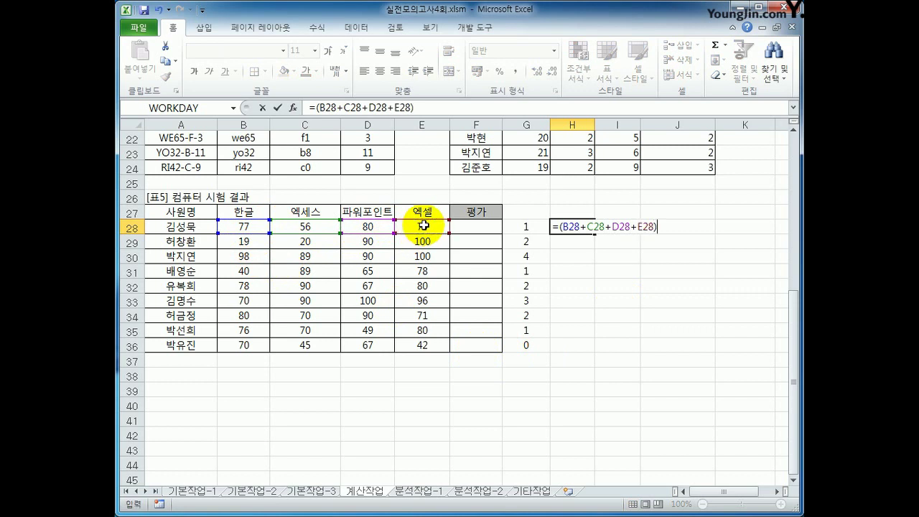
key("Return")
key("Up")
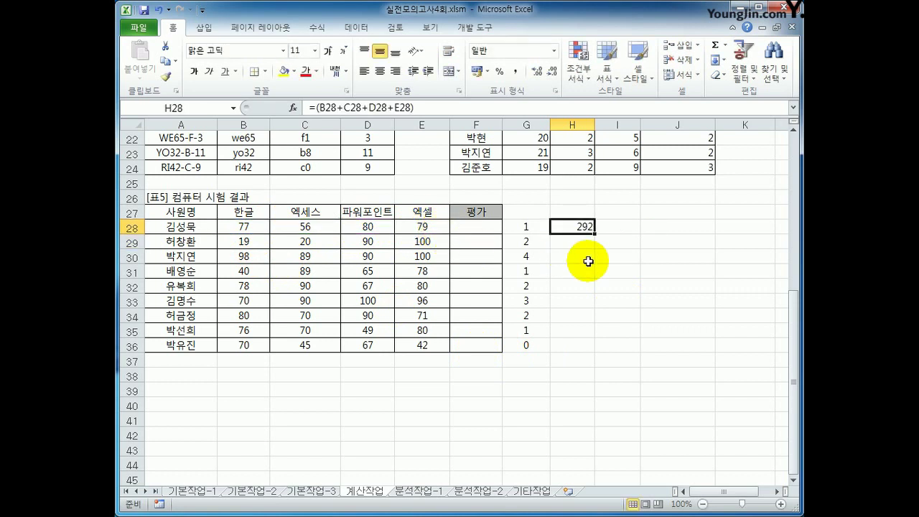
Divide the total in H28 by 4 so the formula reads =(B28+C28+D28+E28)/4
left_click(437, 104)
type("/")
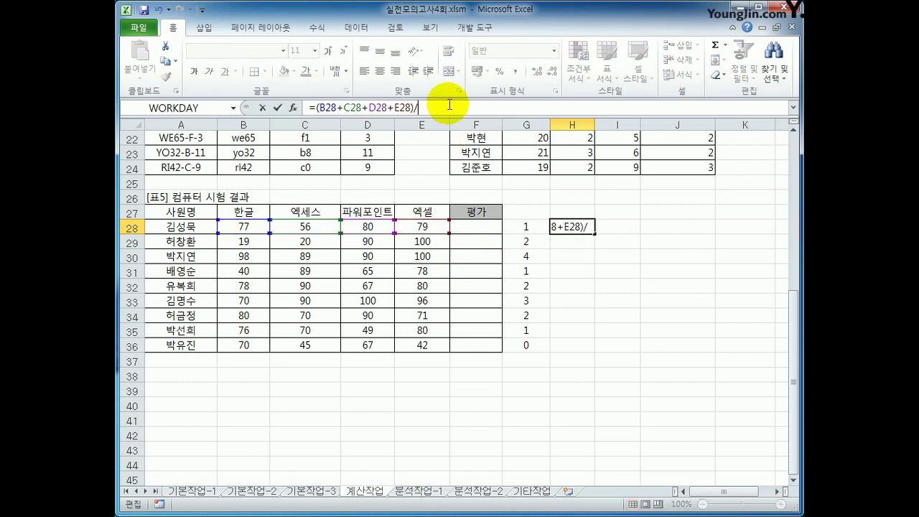
type("4")
key("Return")
key("Up")
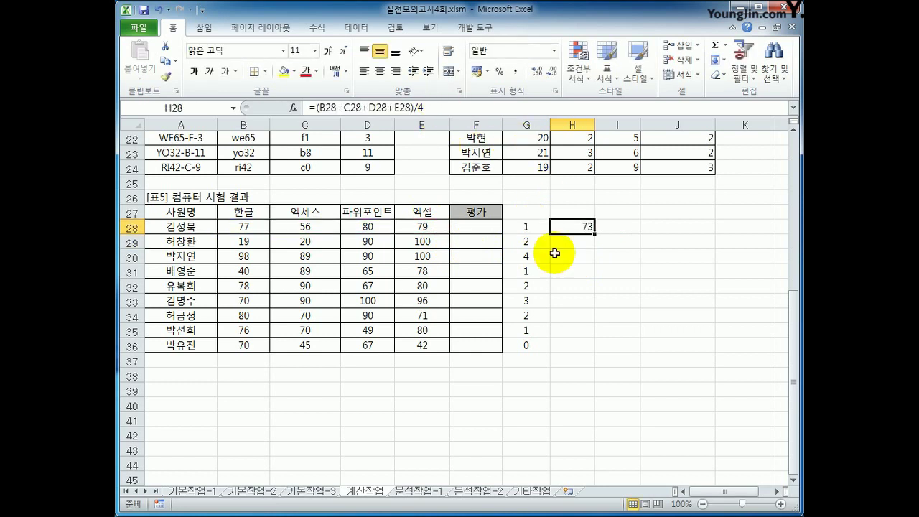
Fill the average formula from H28 down to H36 for all employees in table 5
left_click_drag(594, 233, 580, 353)
left_click_drag(537, 222, 536, 341)
left_click_drag(575, 227, 584, 353)
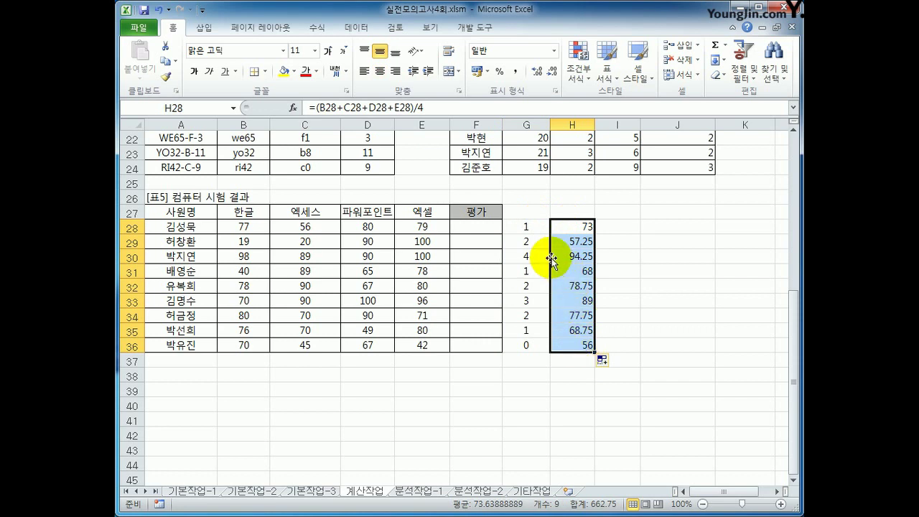
left_click(531, 239)
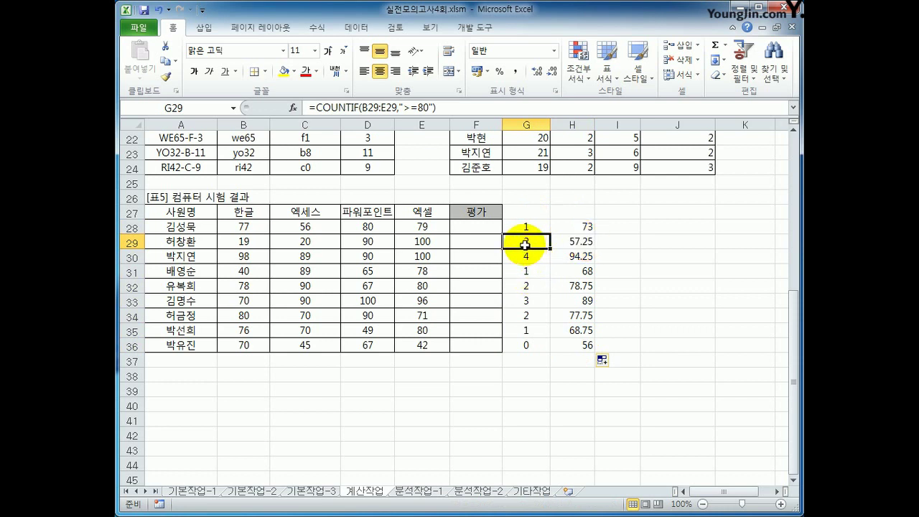
left_click_drag(526, 226, 582, 226)
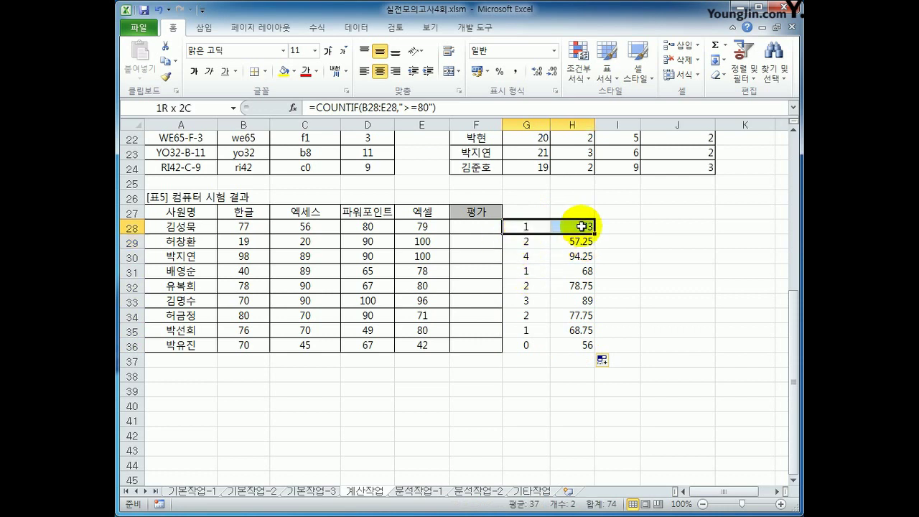
left_click_drag(526, 242, 582, 242)
left_click_drag(526, 256, 577, 256)
Start the 평가 formula in F28 with an IF and OR whose first condition is countif(B28:E28,">=80")>=2
left_click(477, 227)
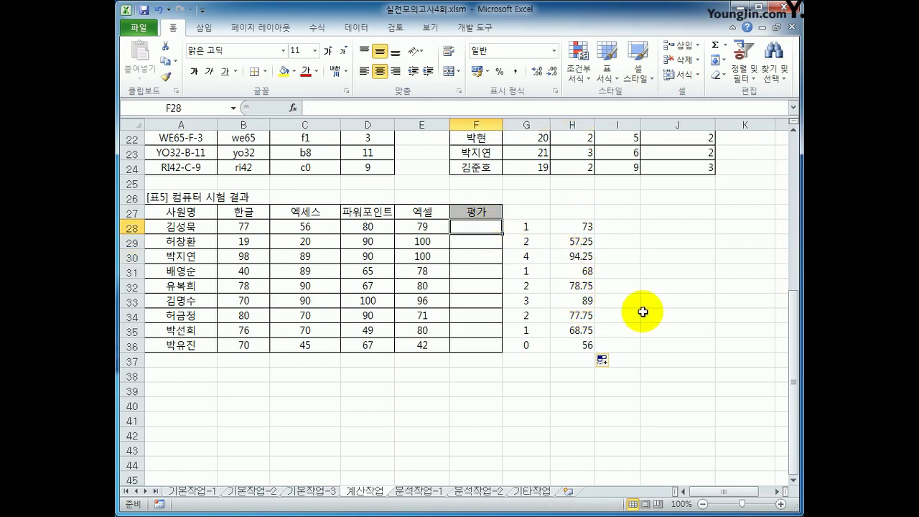
type("=")
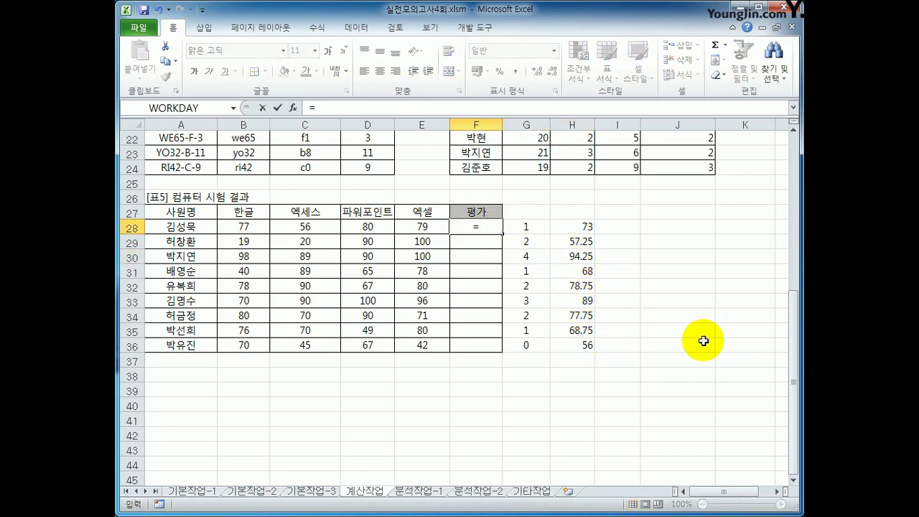
type("i")
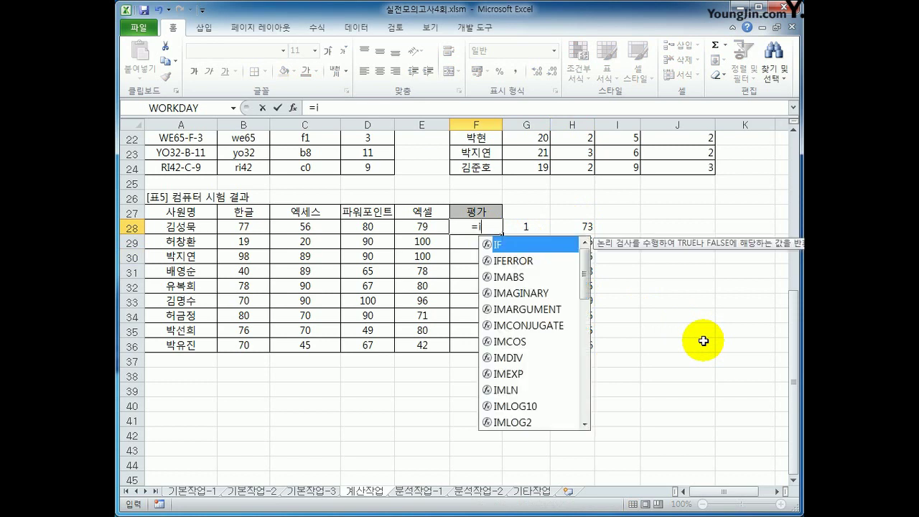
type("f(or(")
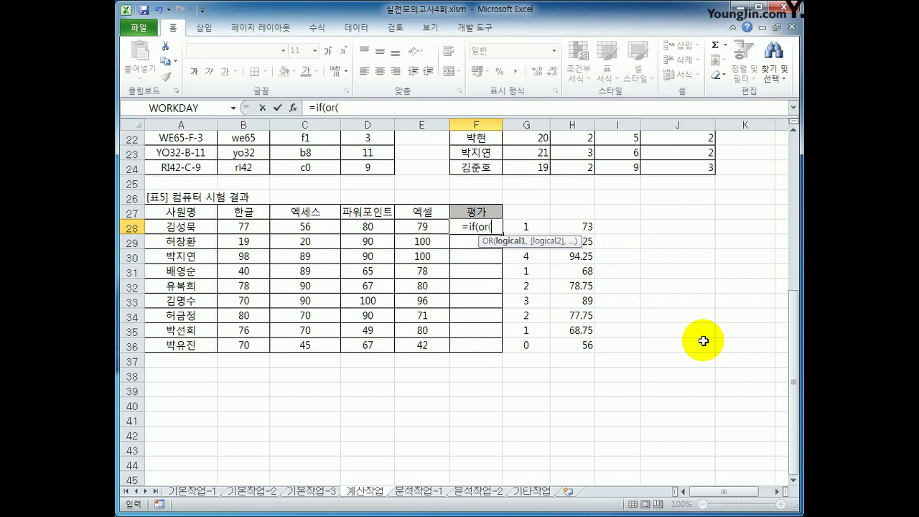
type("countif")
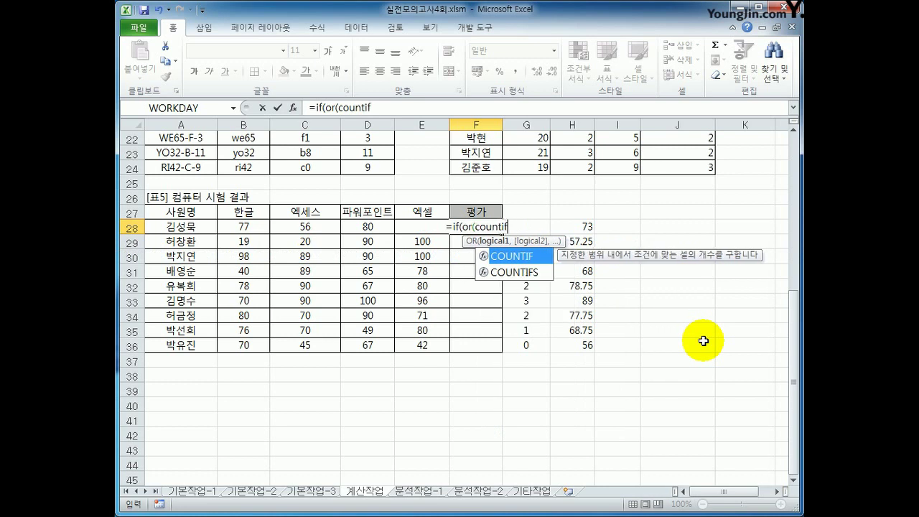
type("(")
left_click_drag(244, 226, 402, 226)
type(",")
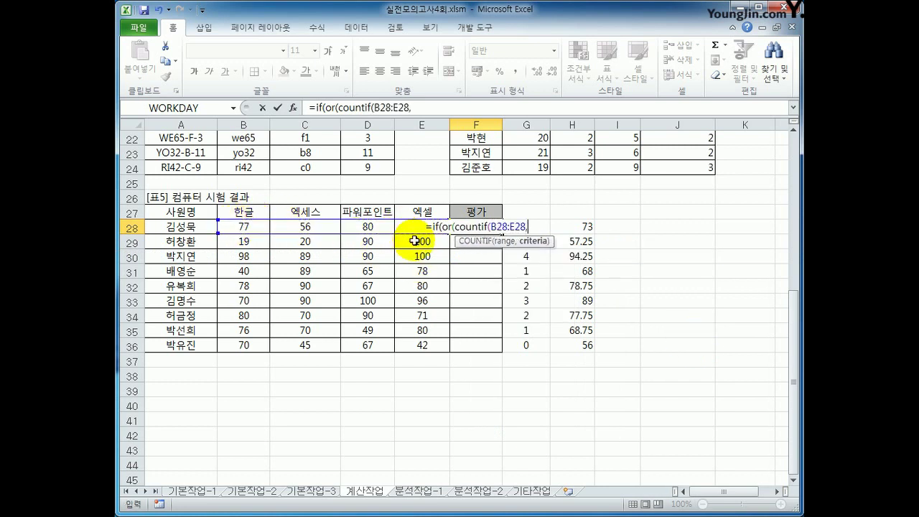
type("\">=80")
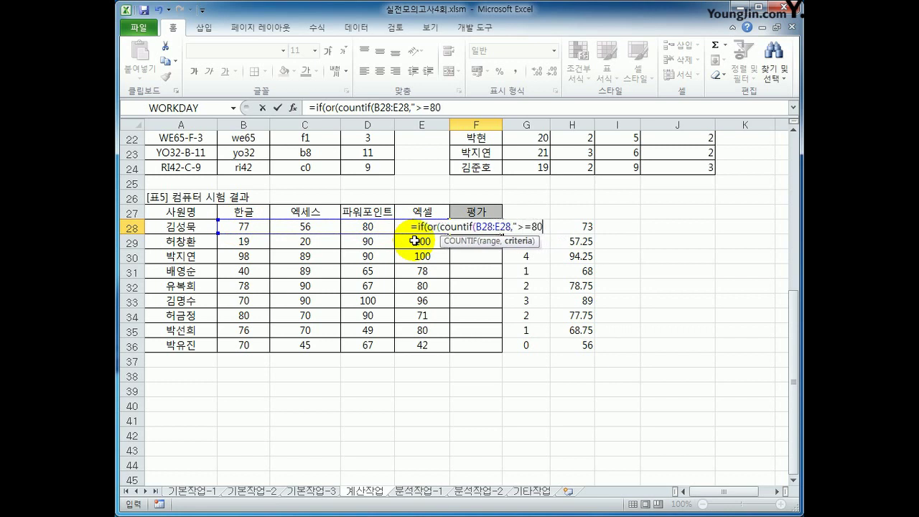
type("\")")
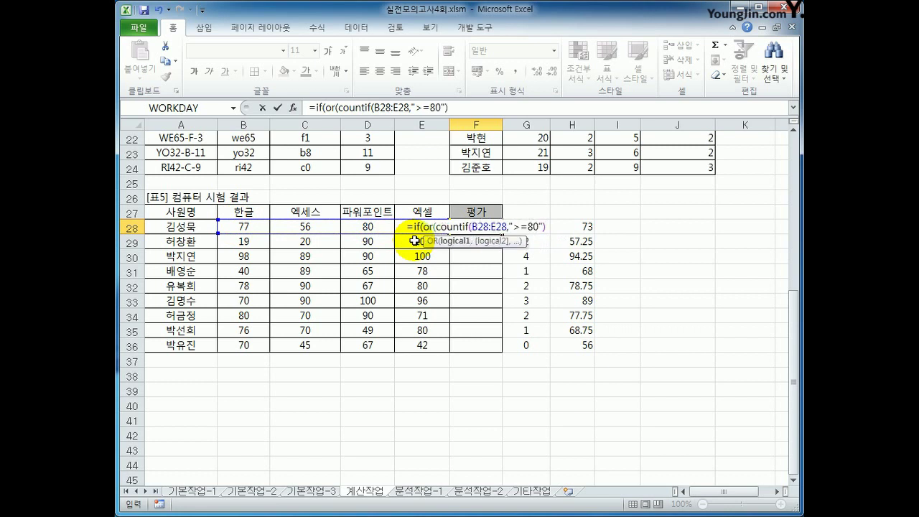
type(">=2,")
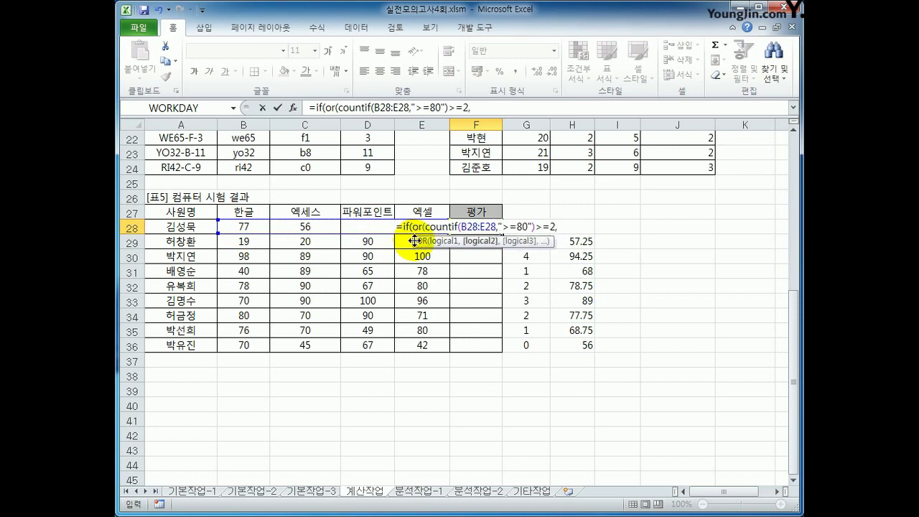
Add (B28+C28+d28+e28)/4>=80 as the second OR condition in the F28 formula and close the OR function
left_click_drag(447, 107, 466, 107)
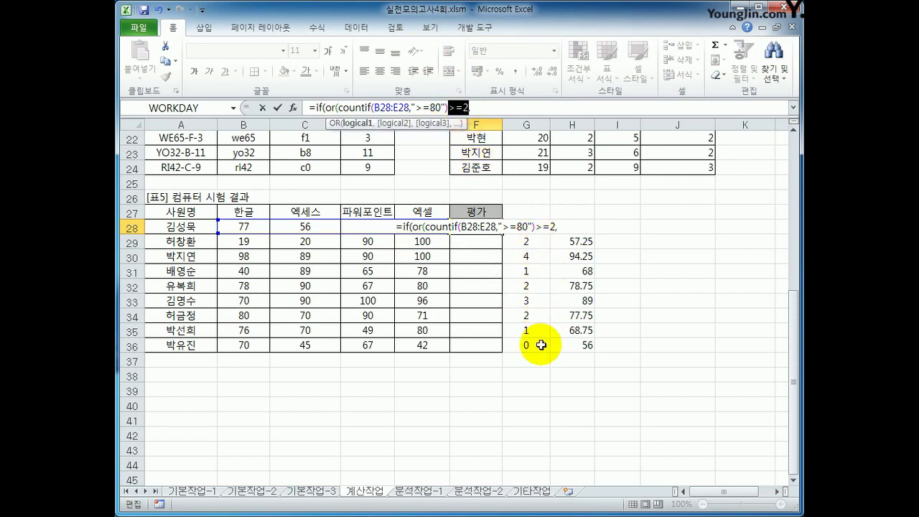
left_click(481, 106)
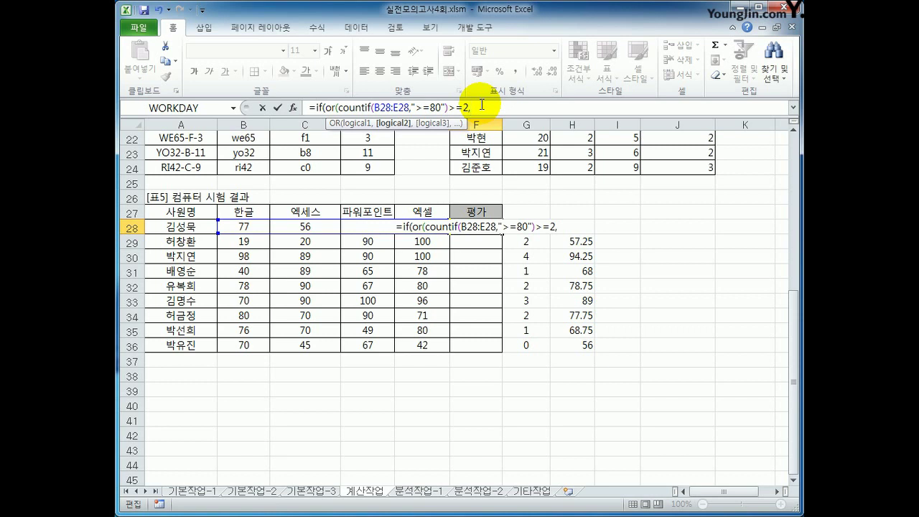
type("(")
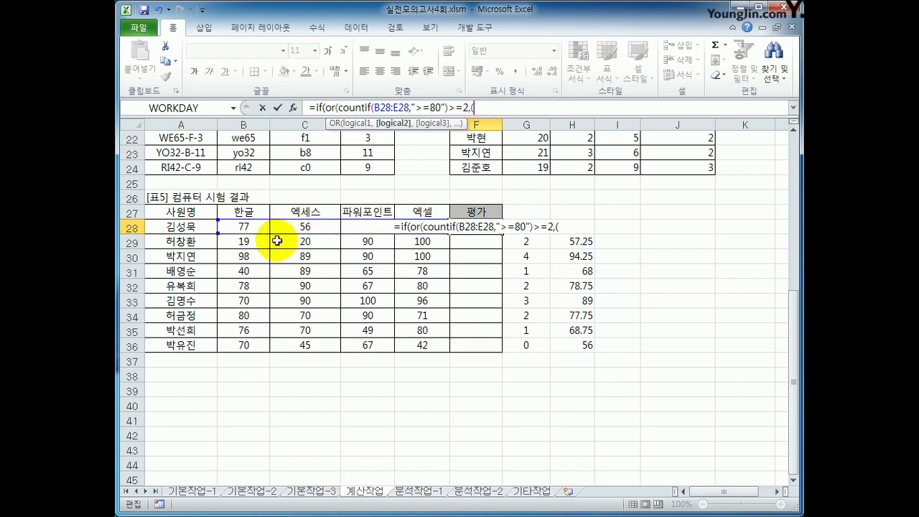
left_click(244, 225)
type("+")
left_click(304, 226)
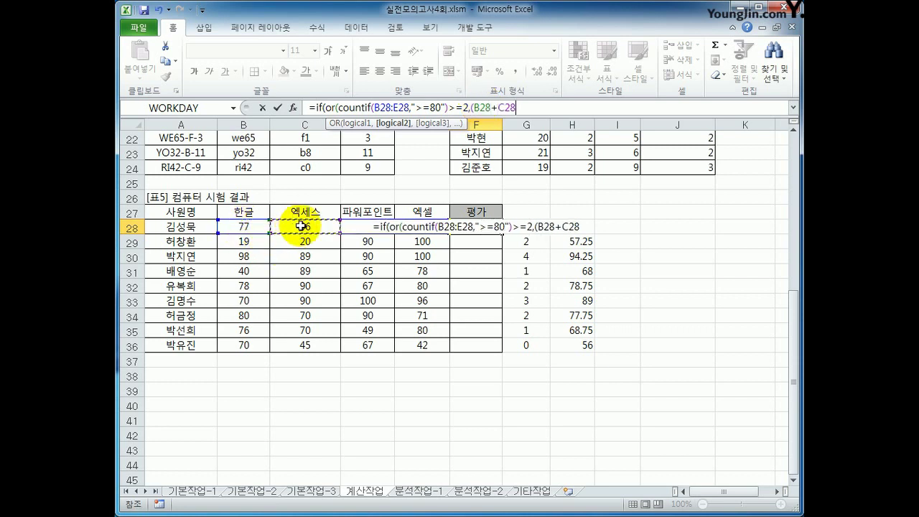
type("+")
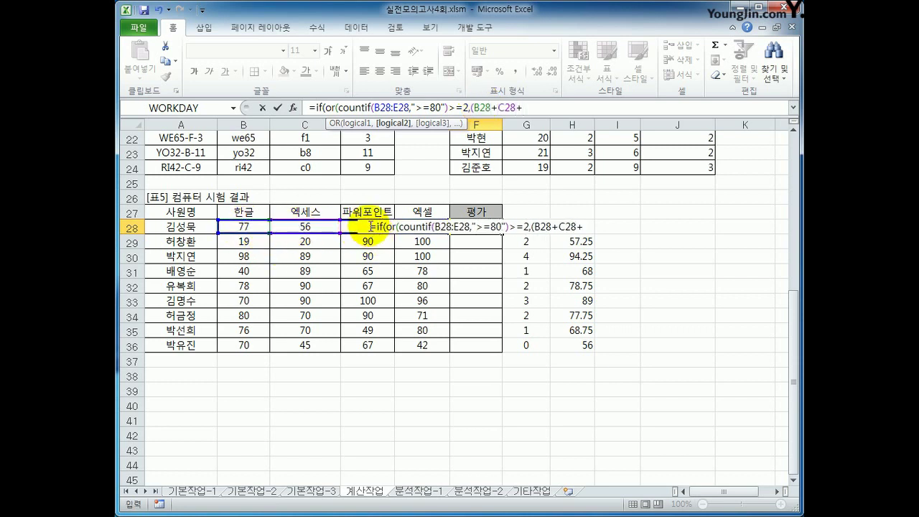
left_click(528, 110)
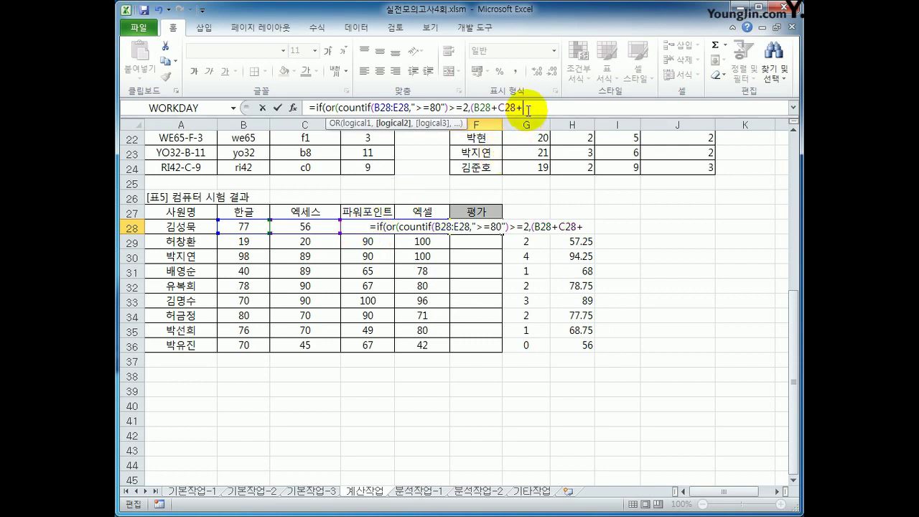
type("d")
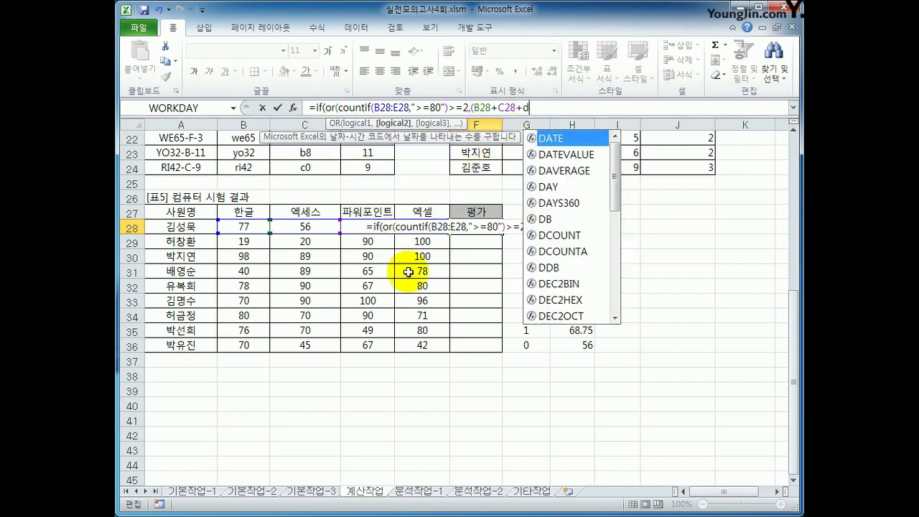
type("28+")
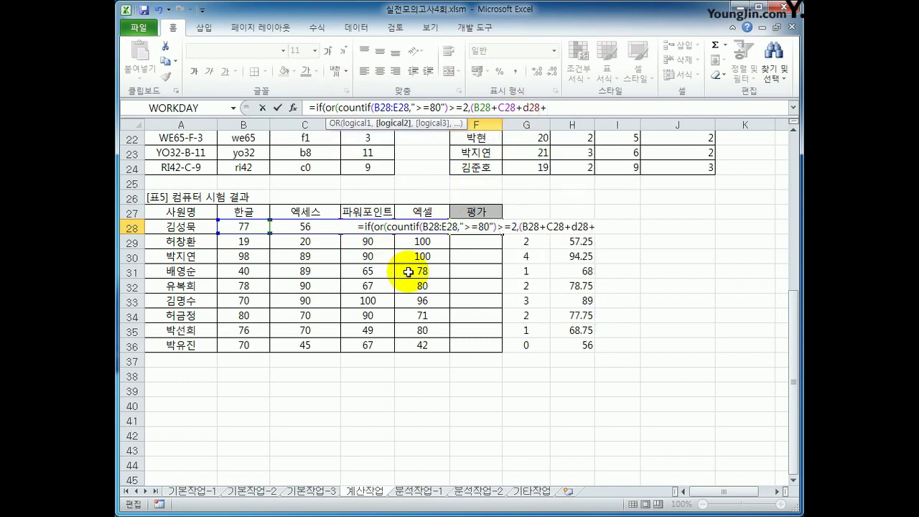
type("e28)")
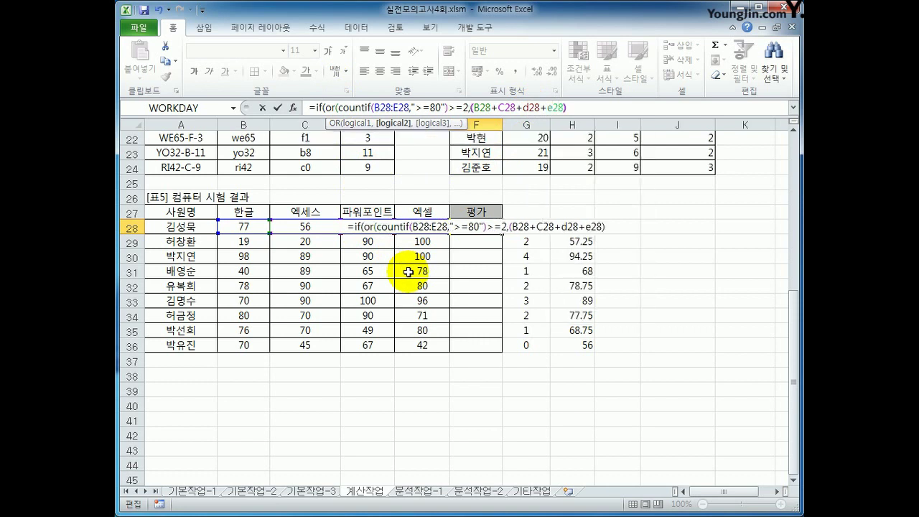
type("/4")
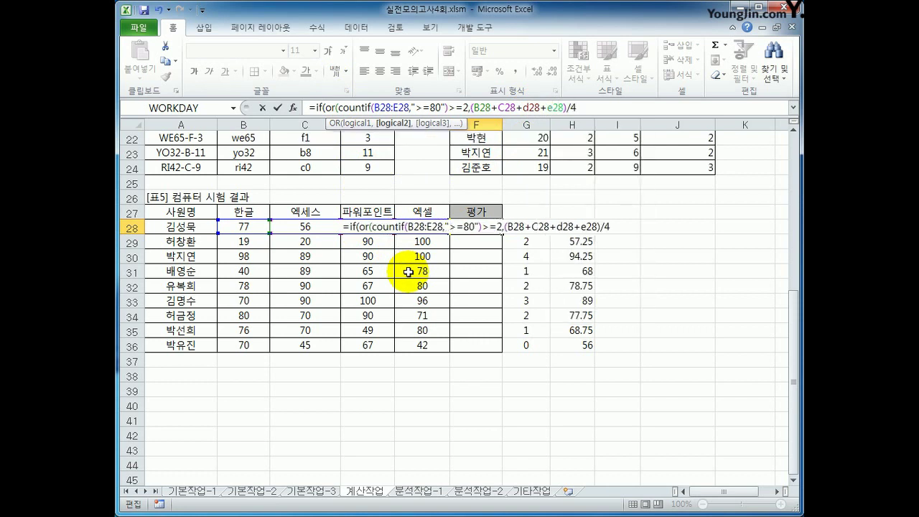
type(">=")
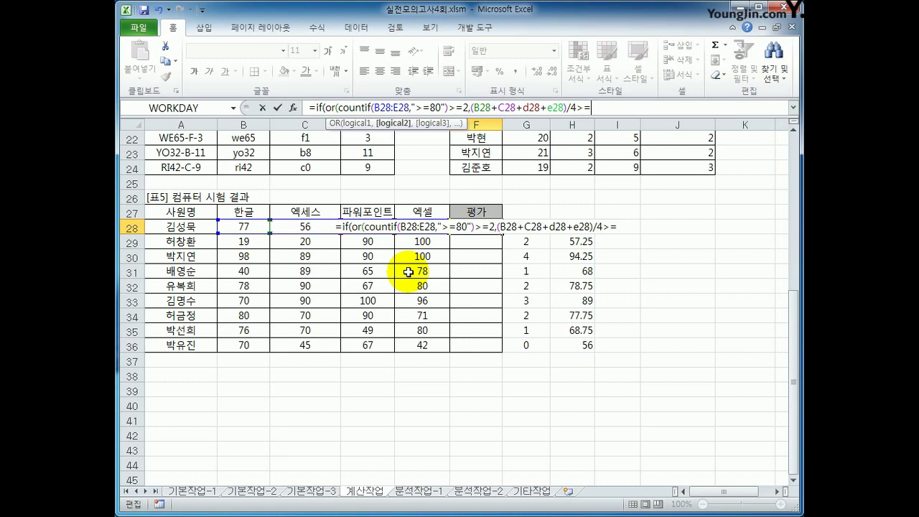
type("80")
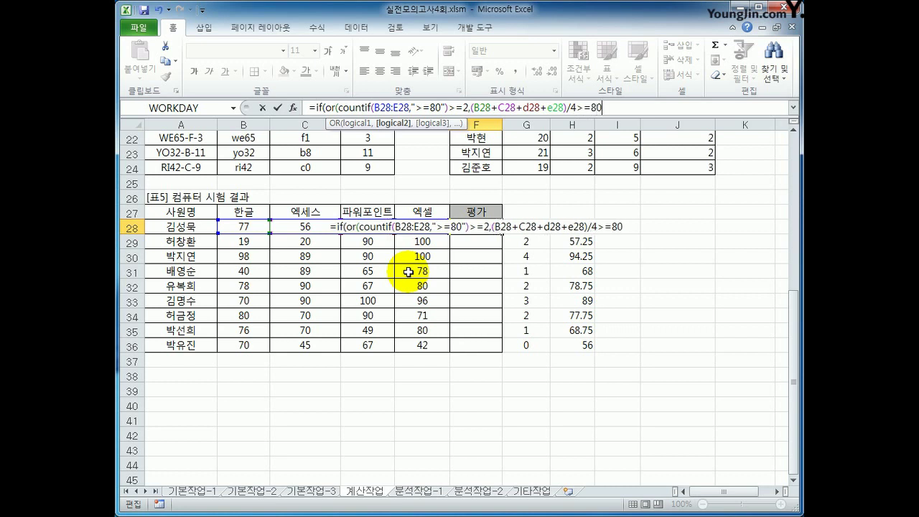
type(")")
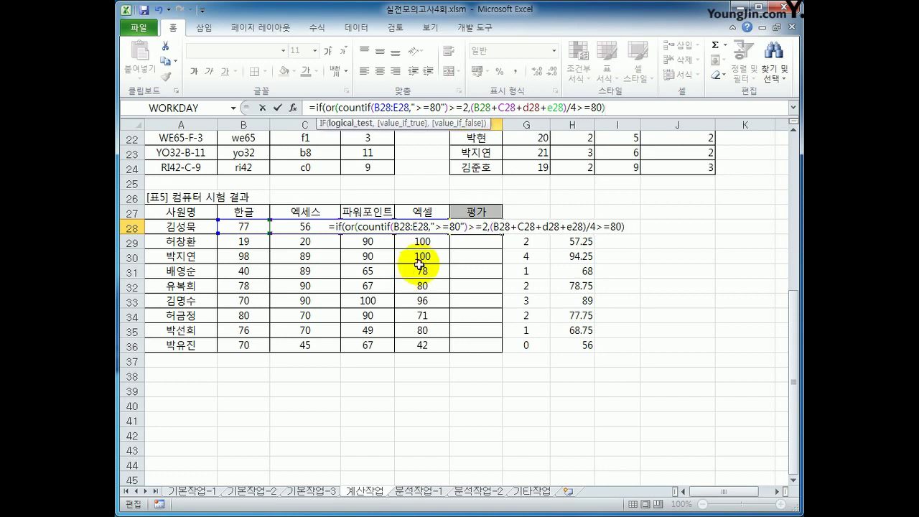
Complete the IF formula in F28 so it returns "합격" when the OR test is true and "불합격" otherwise
left_click_drag(338, 107, 603, 107)
left_click(604, 107)
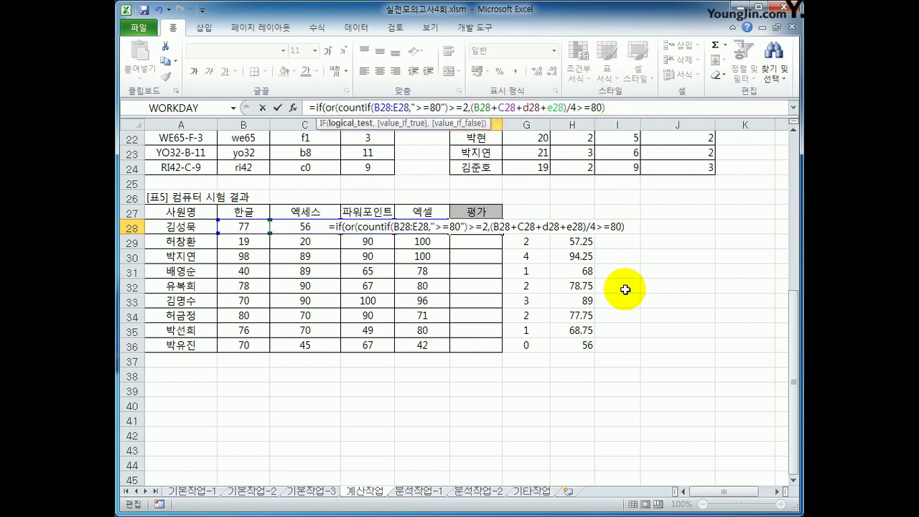
type(",")
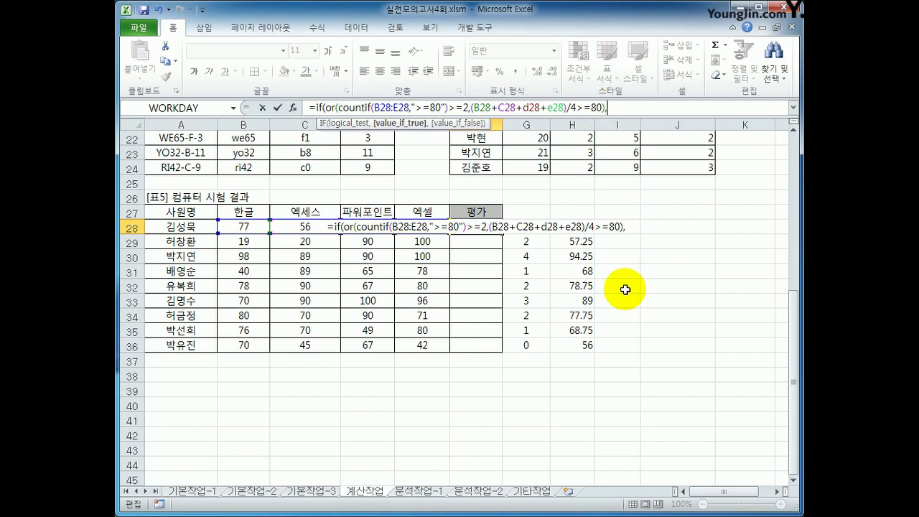
type("\"")
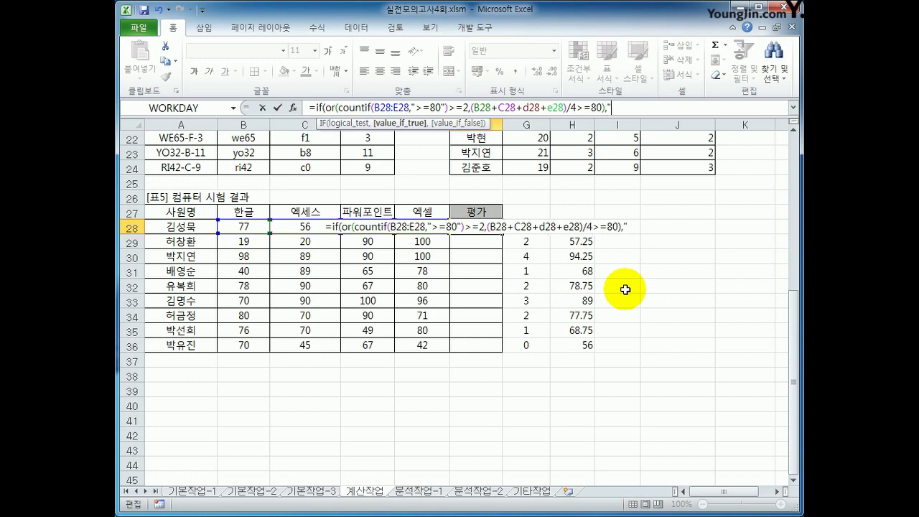
type("합격\",")
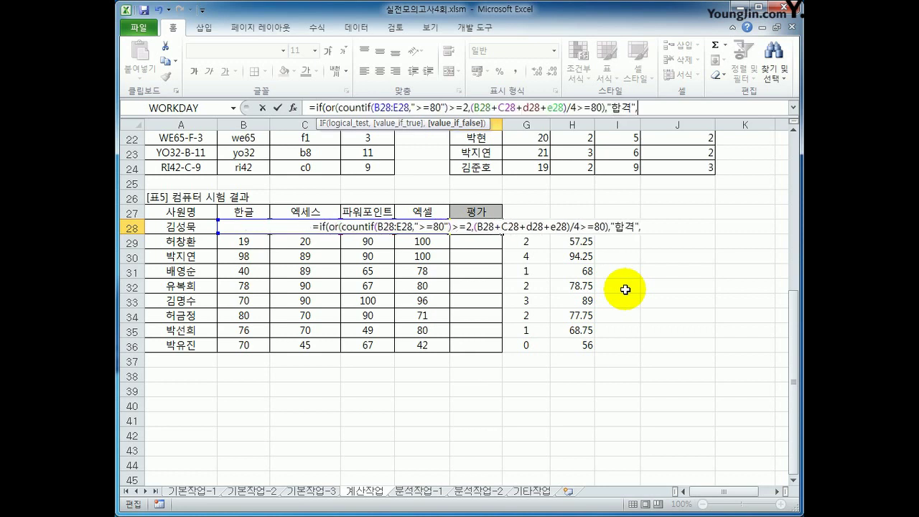
type("\"불합격")
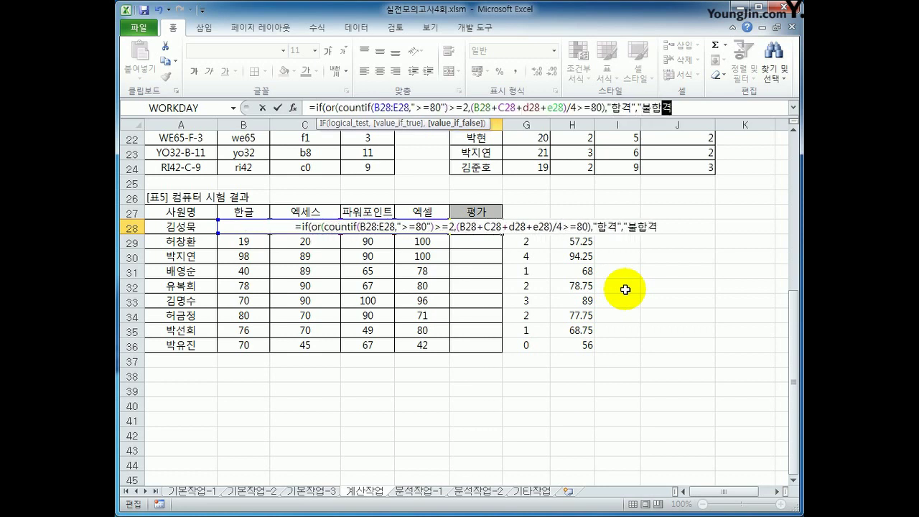
type("\"")
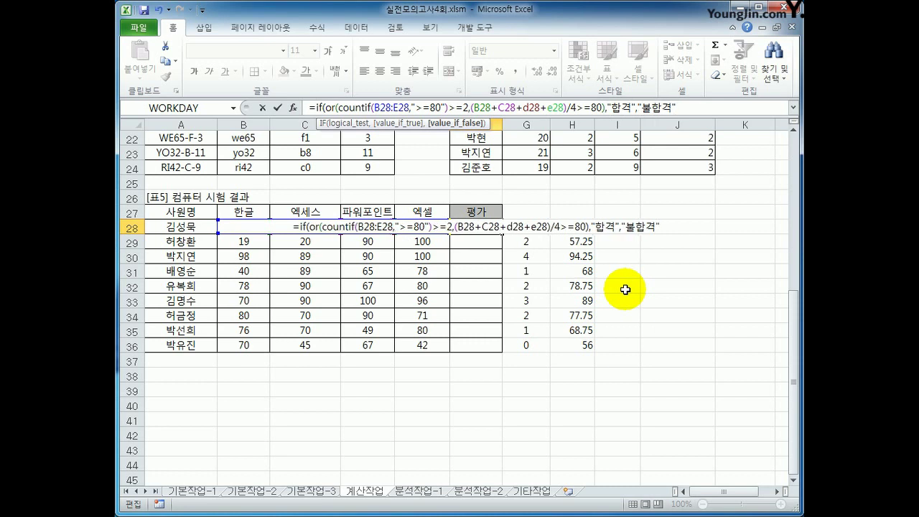
type(")")
key("Return")
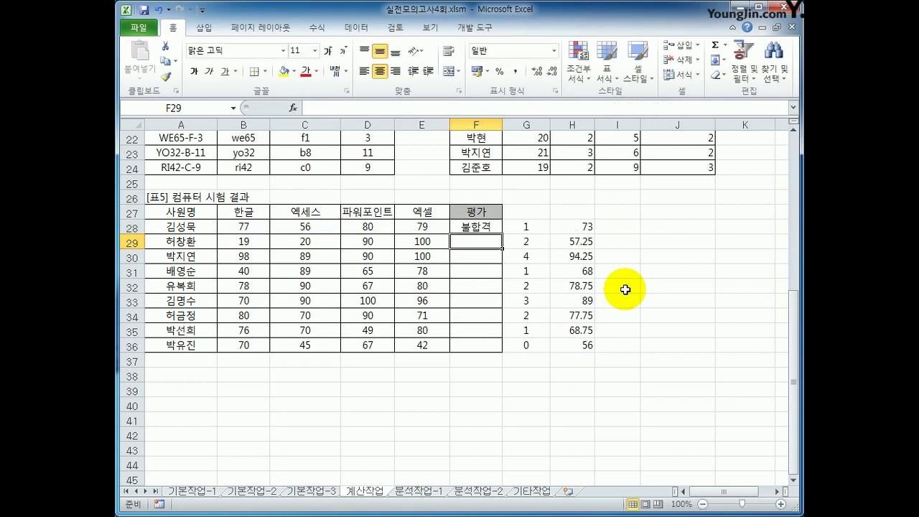
Fill the 평가 formula from F28 down to F36 for all employees in table 5
key("Up")
left_click(577, 225)
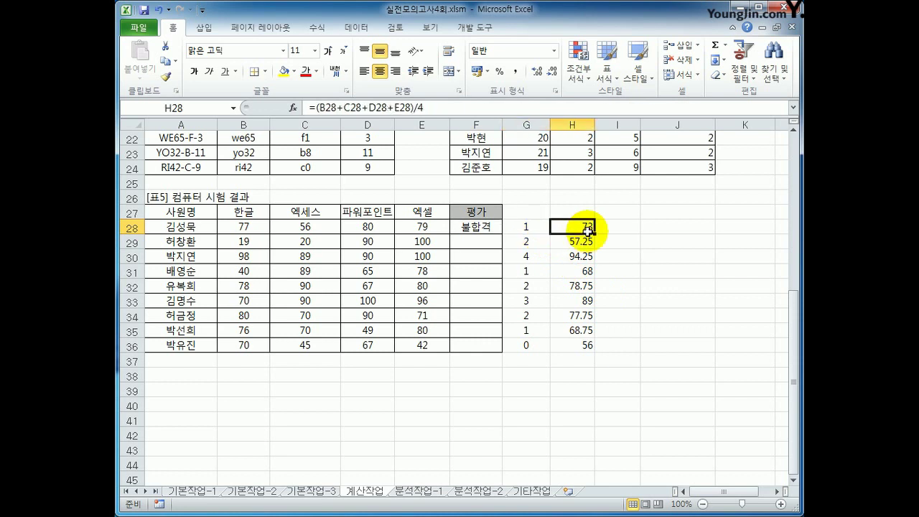
left_click(463, 223)
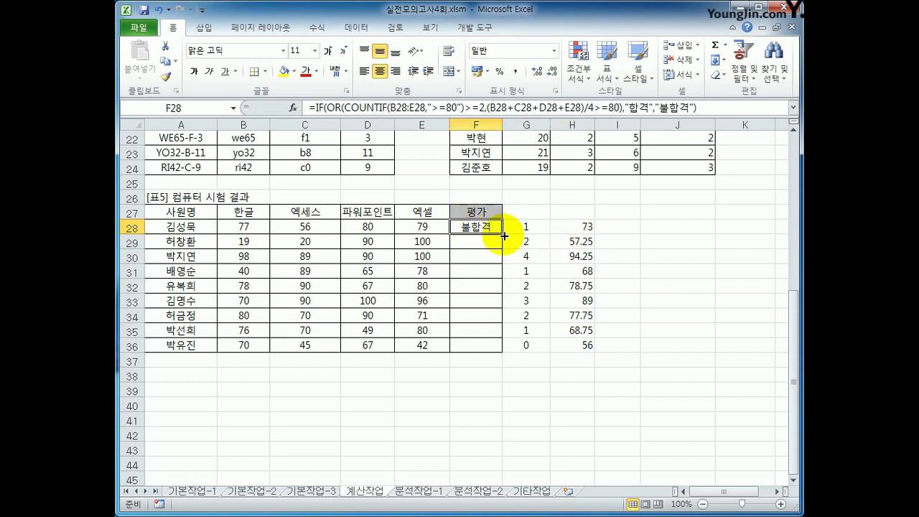
left_click_drag(502, 233, 500, 350)
Compare the 평가 result in F29 with the helper count in G29 and the average in H29
left_click(535, 241)
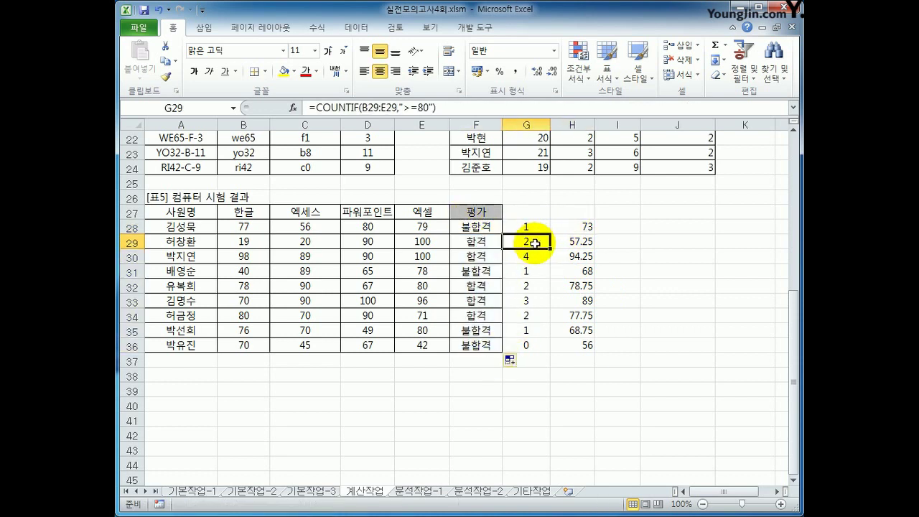
left_click(562, 245)
left_click(529, 242)
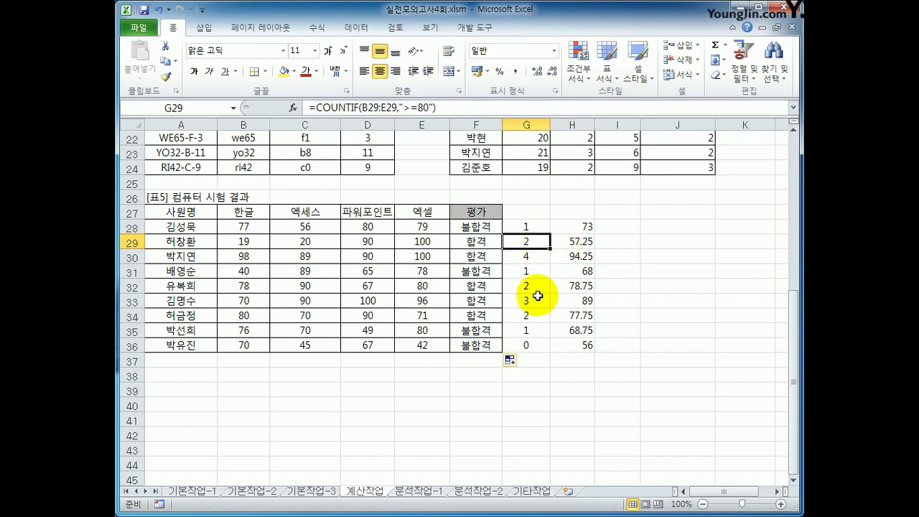
left_click(484, 241)
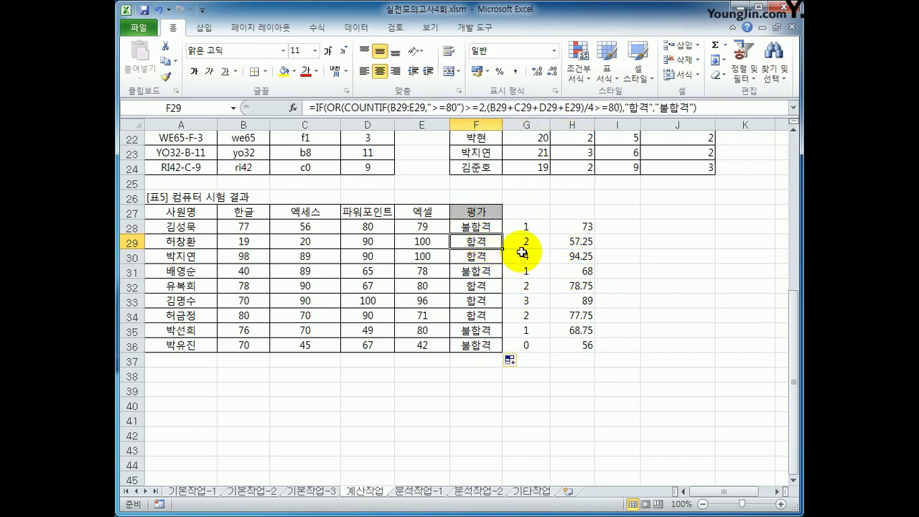
left_click(524, 238)
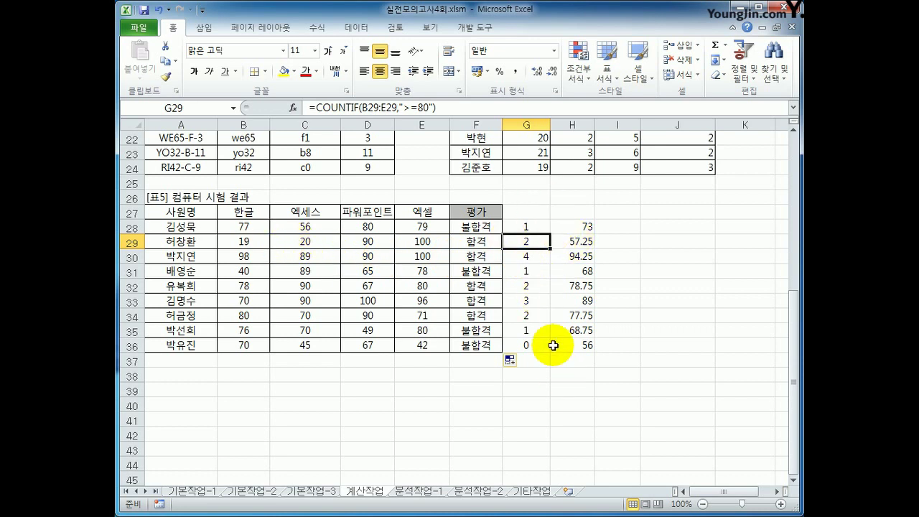
left_click(473, 241)
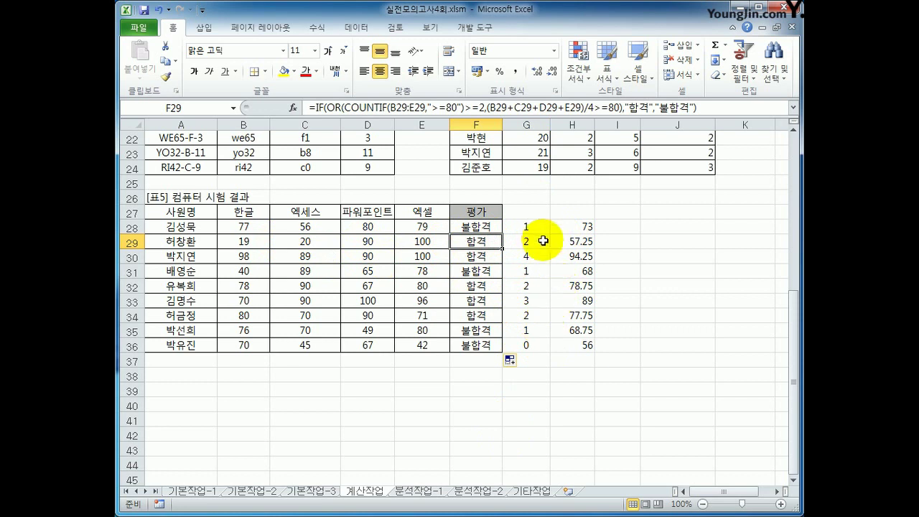
Clear the helper count and average formulas from G28:H36 beside table 5
left_click_drag(528, 227, 566, 348)
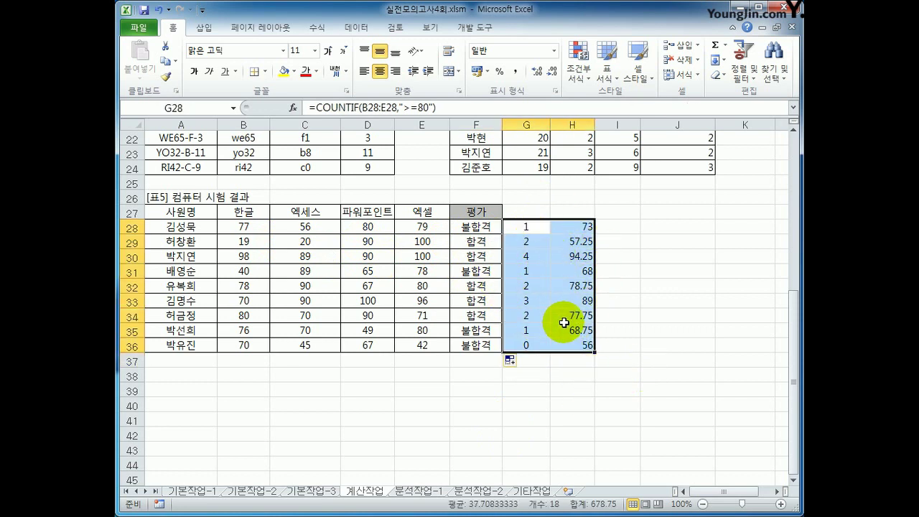
key("Delete")
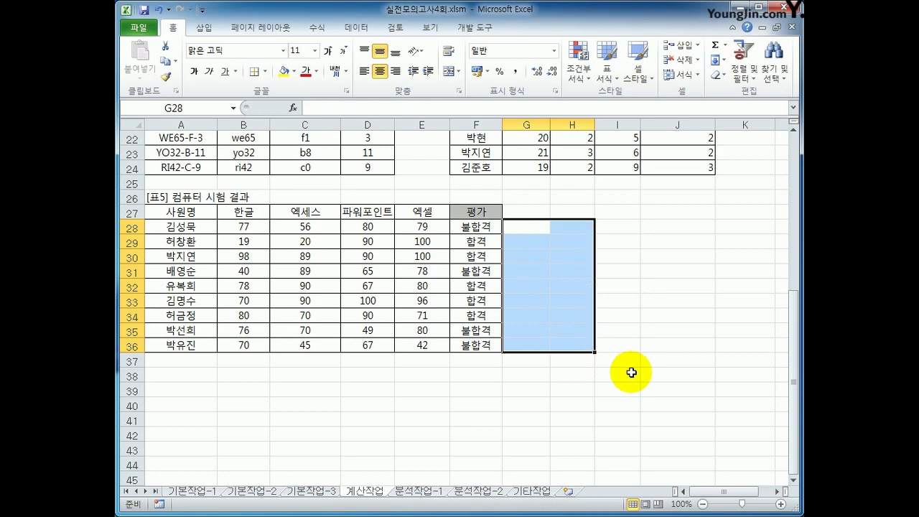
scroll(581, 391, "up", 7)
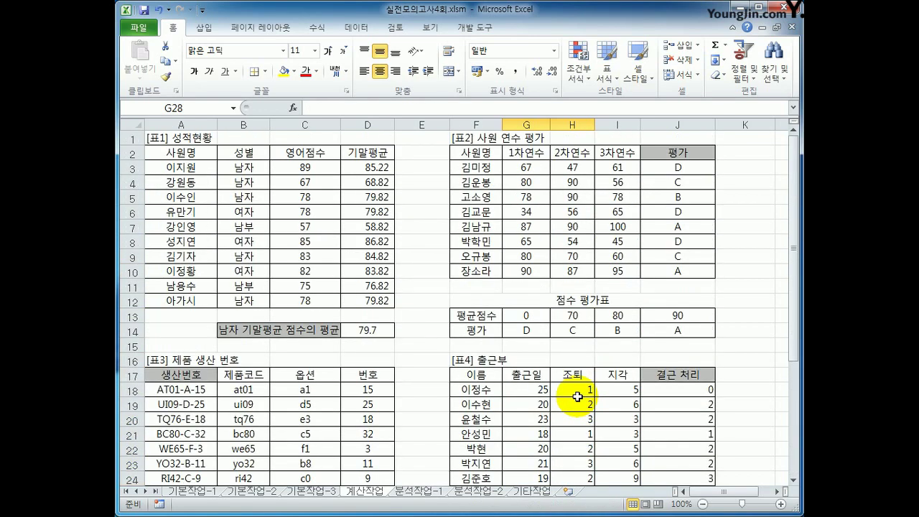
On the 분석작업-1 sheet, define the name 할인율 for the discount rate cell D15
left_click(431, 491)
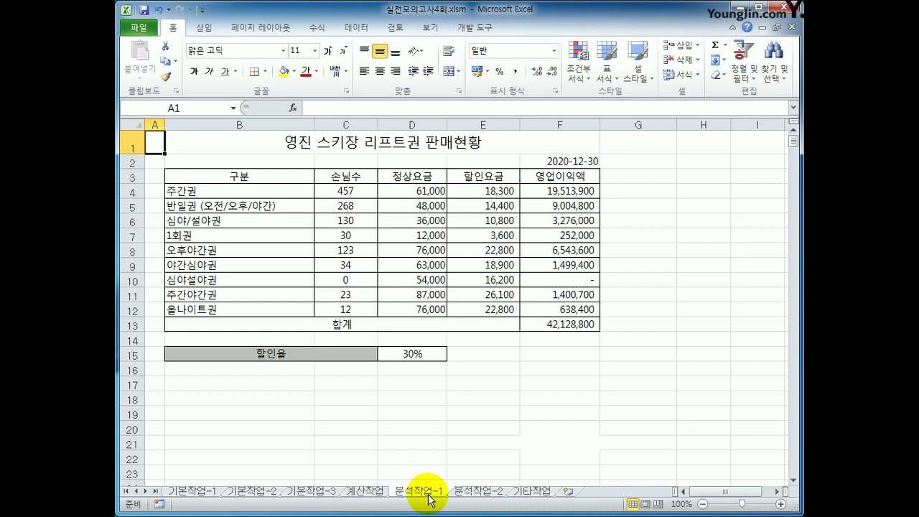
left_click(418, 353)
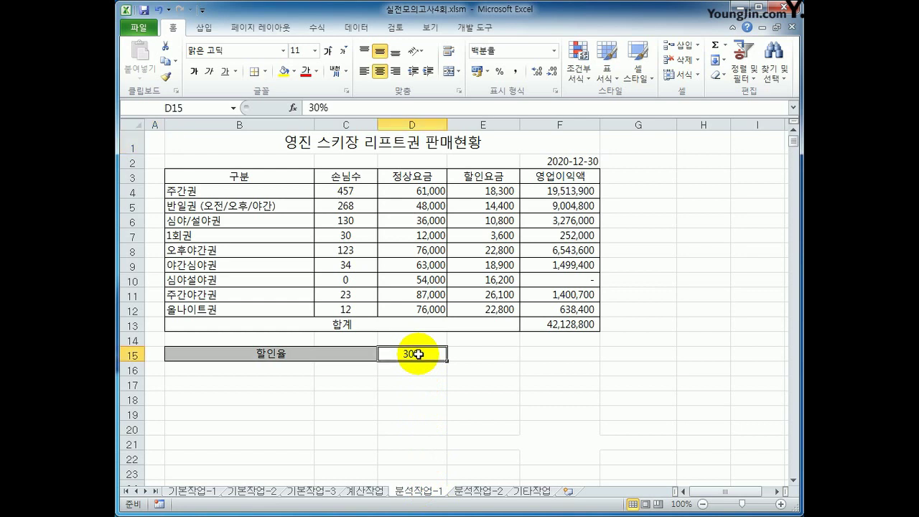
left_click(199, 110)
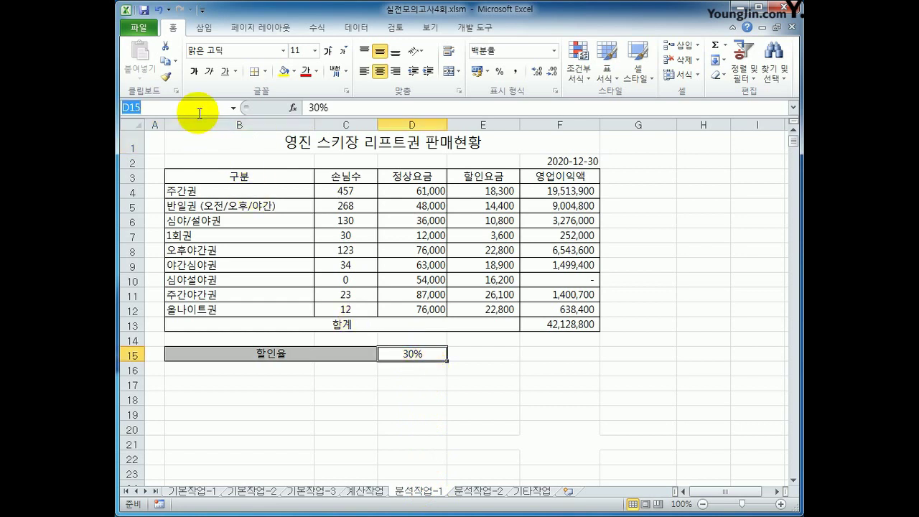
type("할인율")
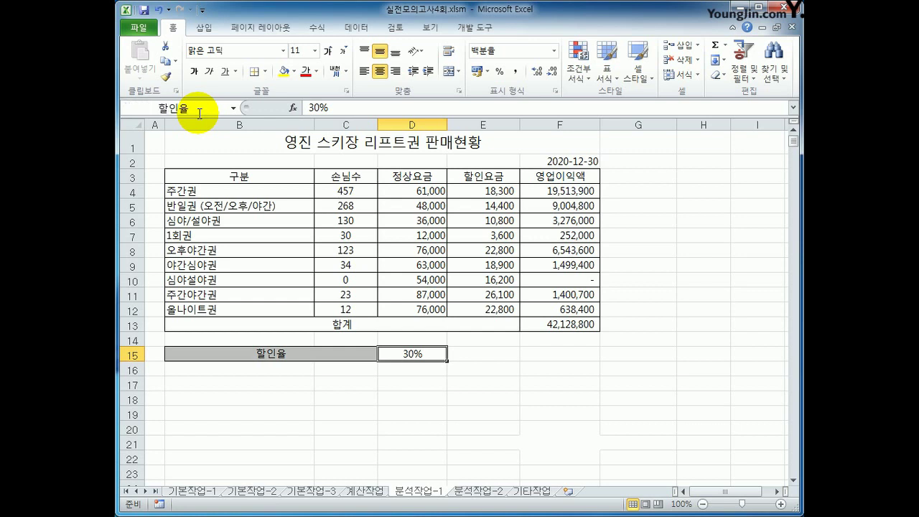
Define the name 영업이익액합계 for the total cell F13
left_click(559, 326)
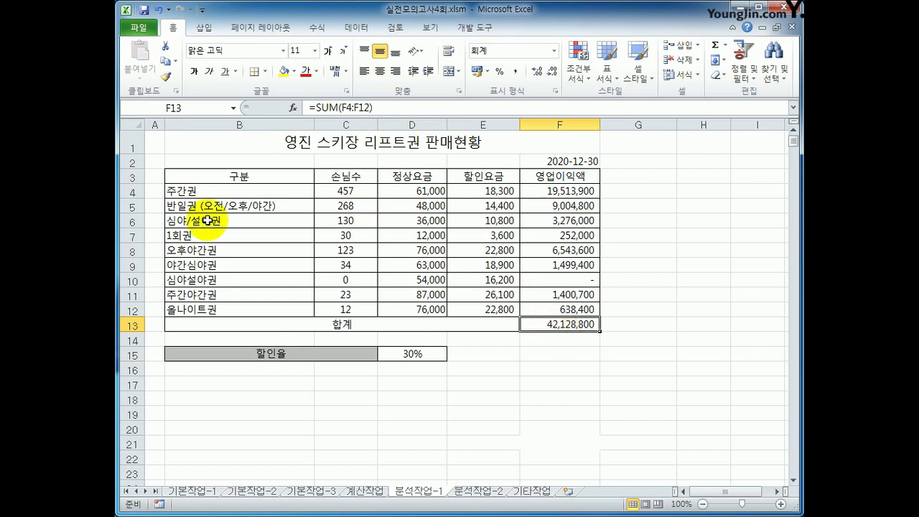
left_click(186, 108)
type("영")
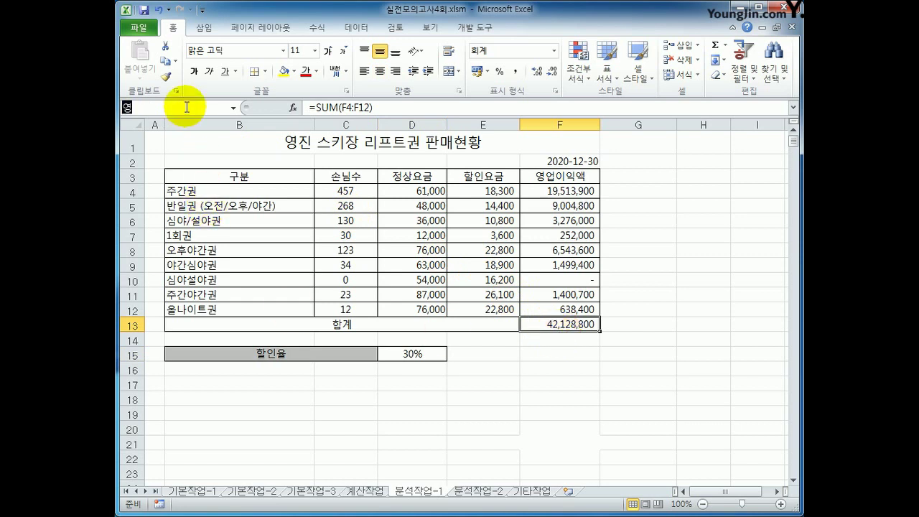
type("업ㅇ이익액합계")
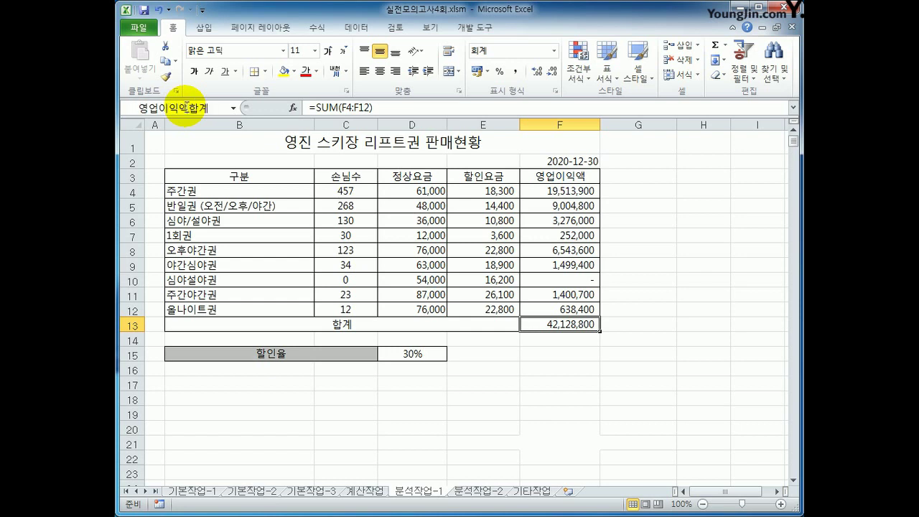
key("Return")
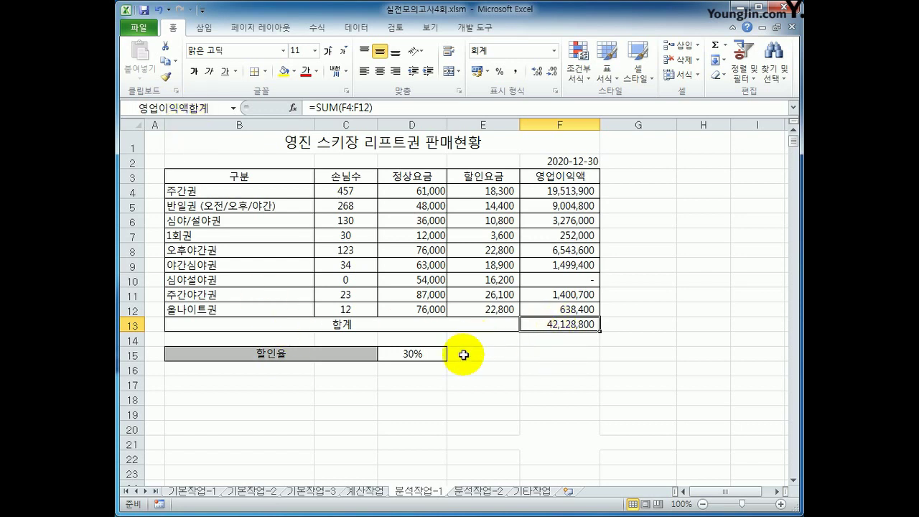
Open the Scenario Manager with D15 selected and move its dialog clear of the discount rate cell
left_click(425, 353)
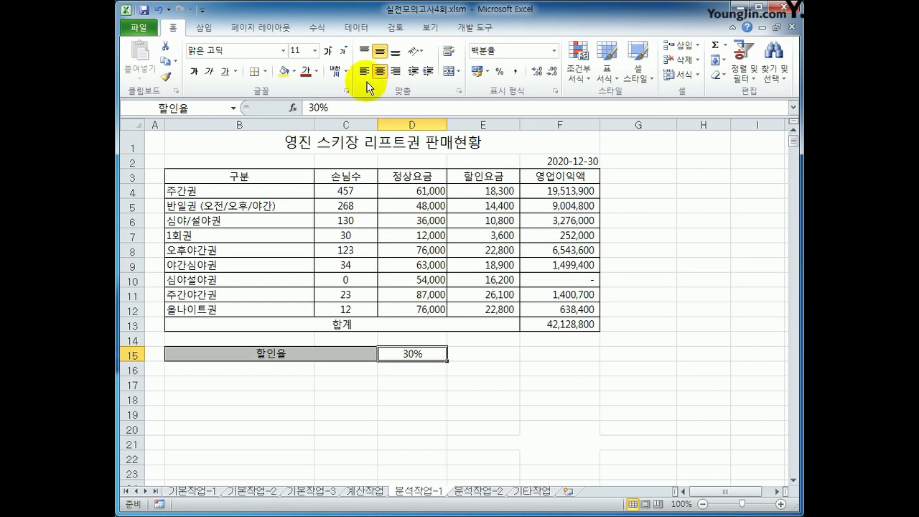
left_click(356, 28)
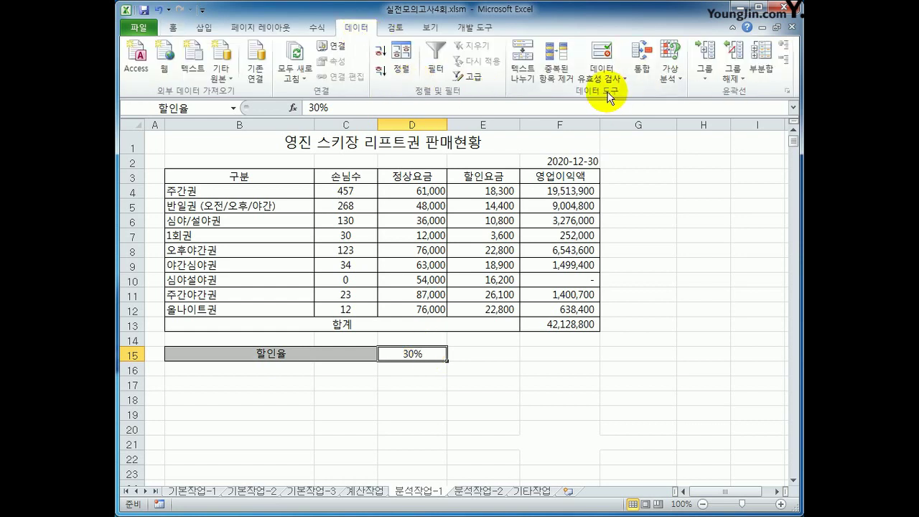
left_click(668, 78)
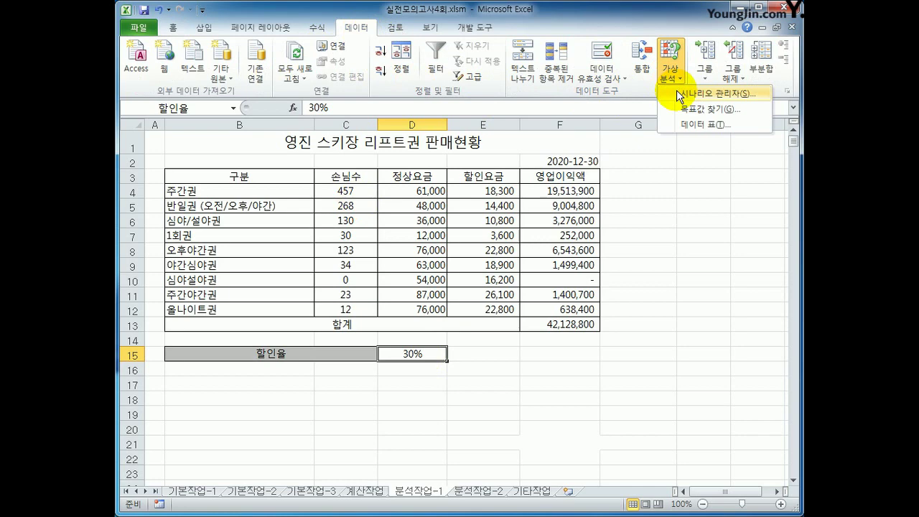
left_click(678, 95)
left_click_drag(498, 249, 615, 102)
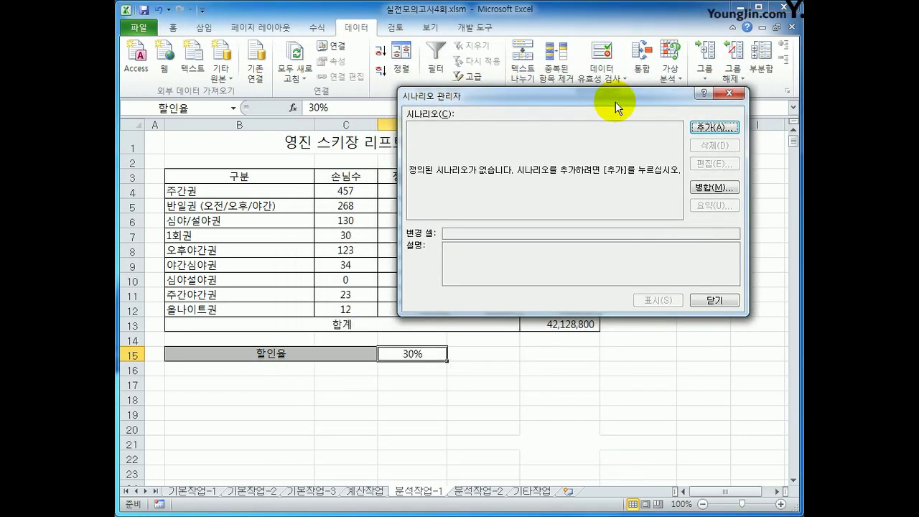
Define a new scenario named "할인율 인상" with $D$15 as the changing cell and continue to its scenario values
left_click(709, 127)
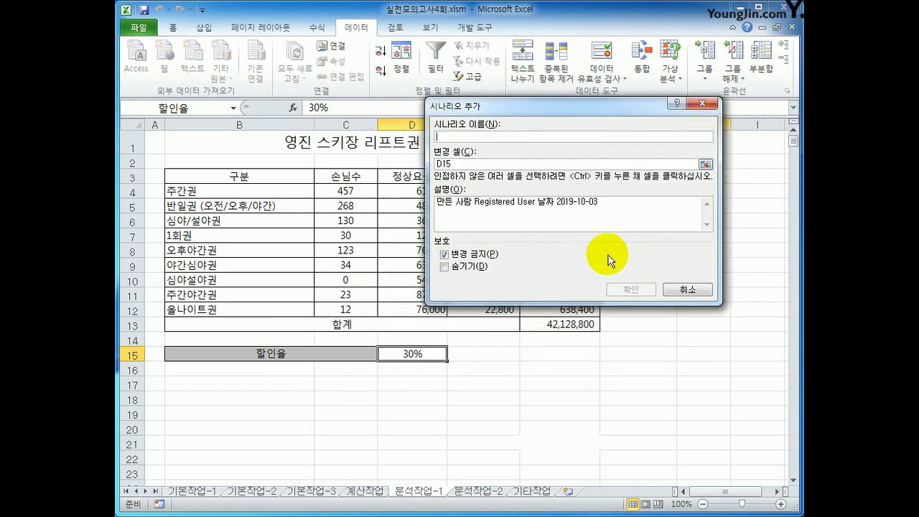
type("할인율 인ㅅ")
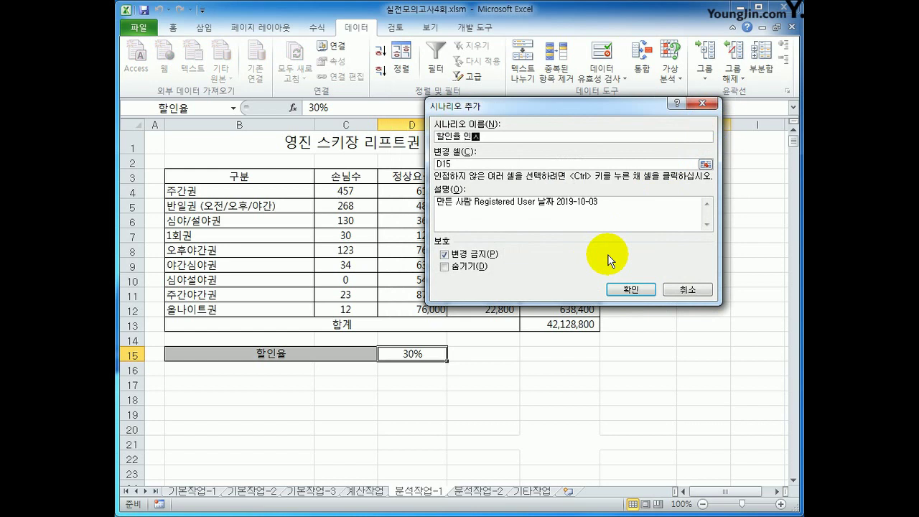
type("ㅏㅇ")
key("Tab")
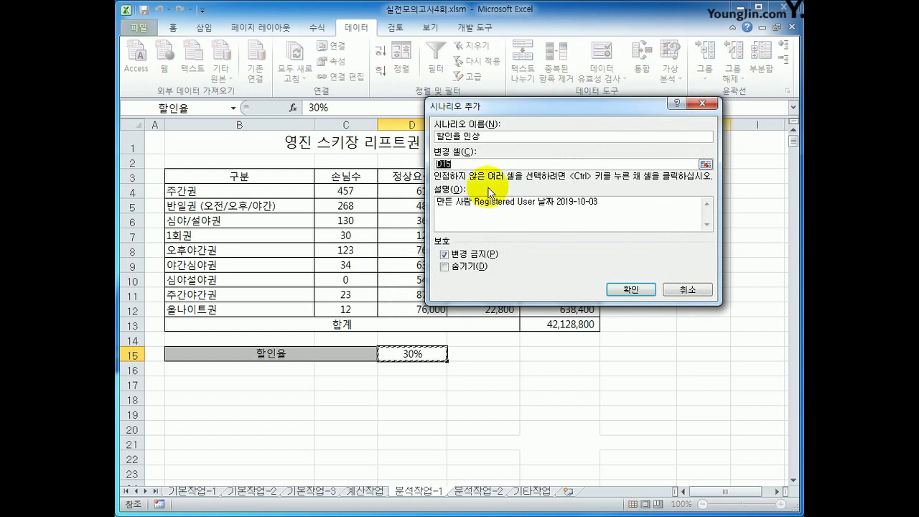
left_click(391, 353)
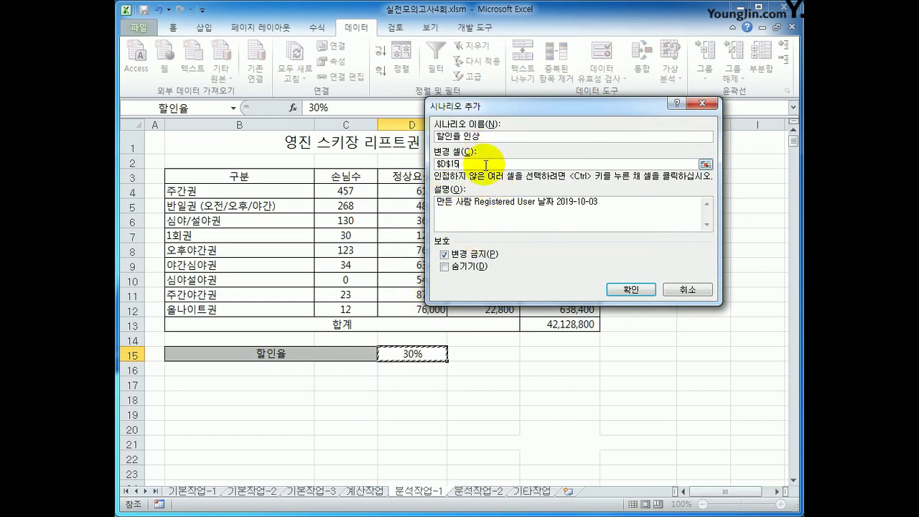
left_click_drag(464, 164, 390, 161)
left_click(414, 354)
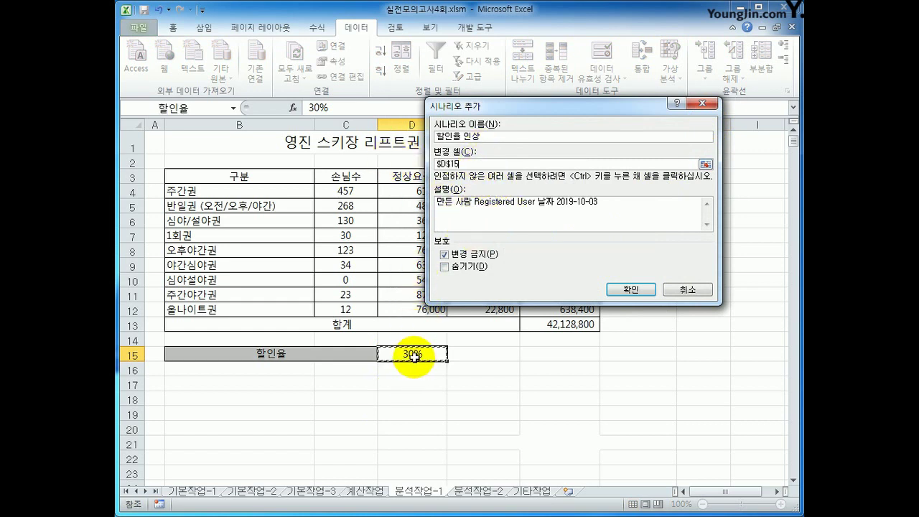
left_click(635, 289)
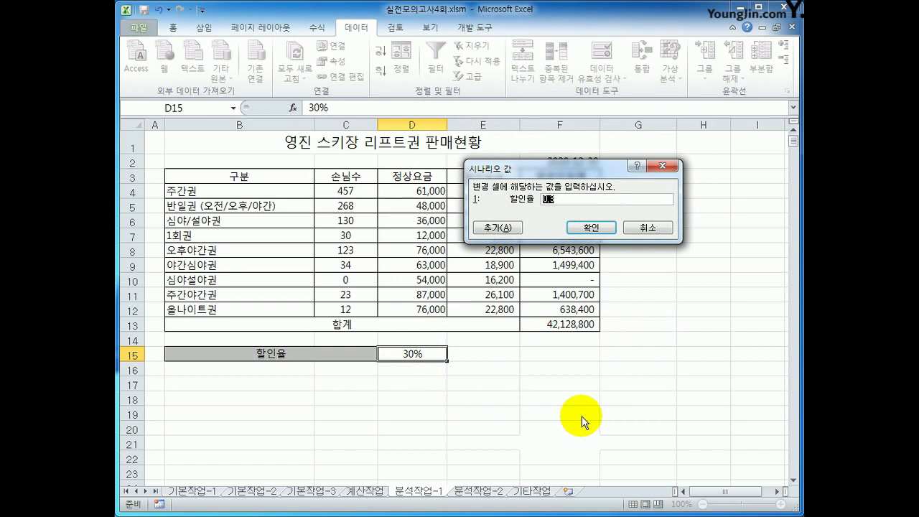
Set the 할인율 인상 scenario's discount rate to 40%, and add a "할인율 인하" scenario for D15 with a rate of 20%
type("40%")
left_click(584, 227)
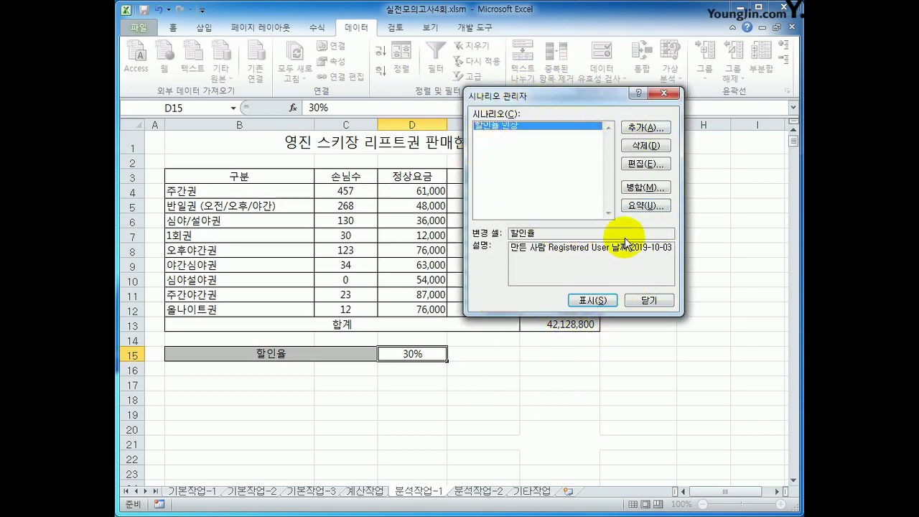
left_click(645, 127)
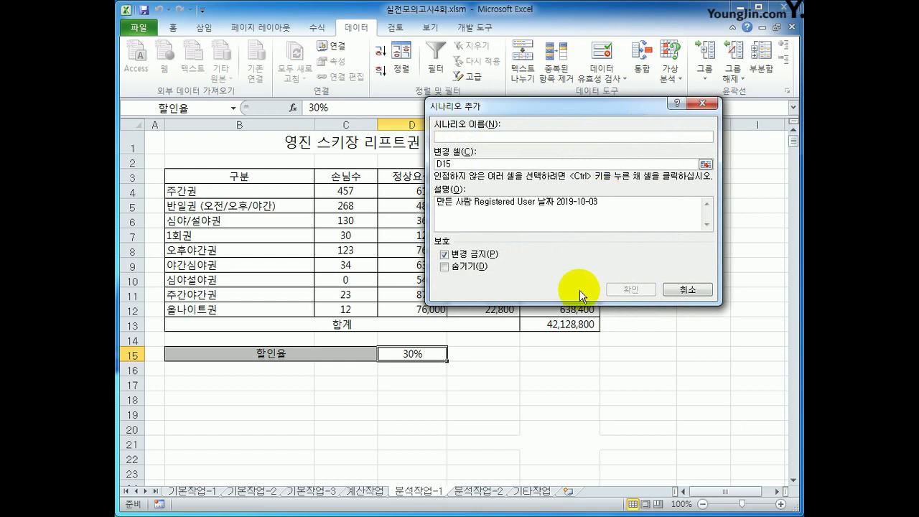
type("할인율 인")
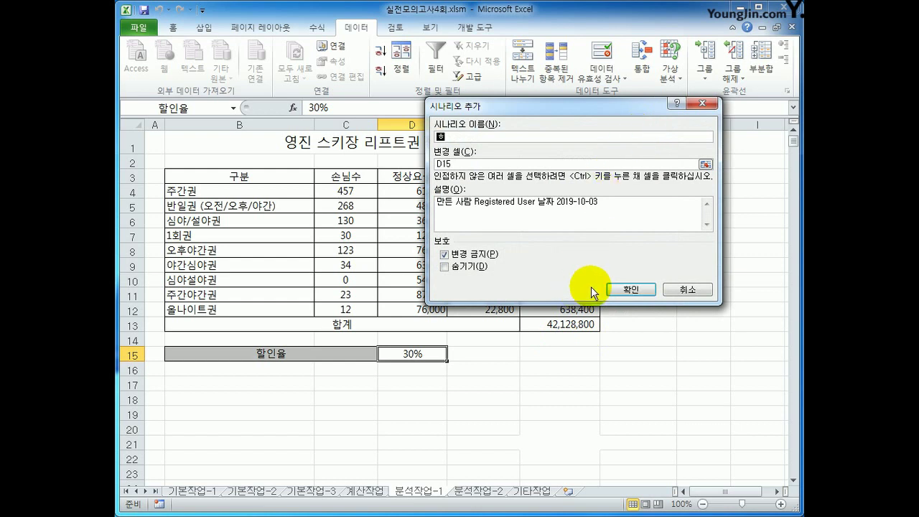
type("하")
key("Tab")
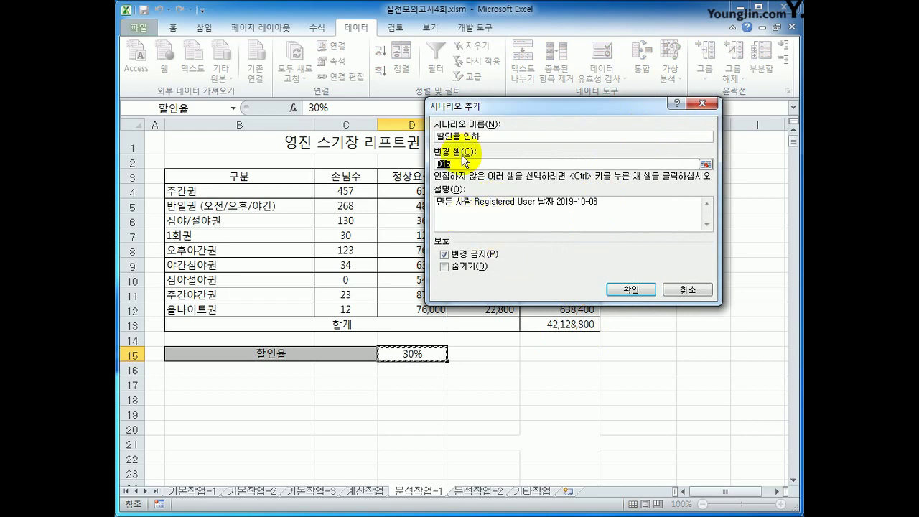
left_click(630, 290)
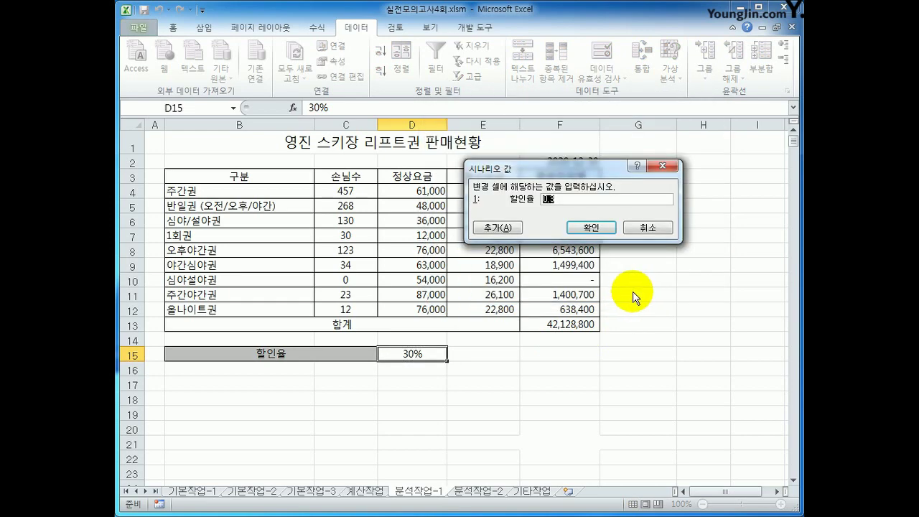
type("20%")
left_click(602, 226)
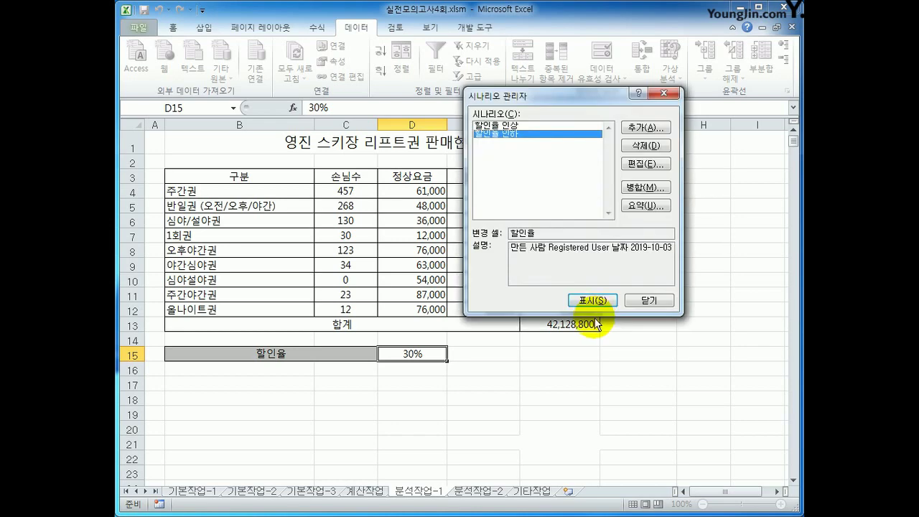
Generate a scenario summary report with the total cell F13 as the result cell
left_click_drag(566, 96, 614, 185)
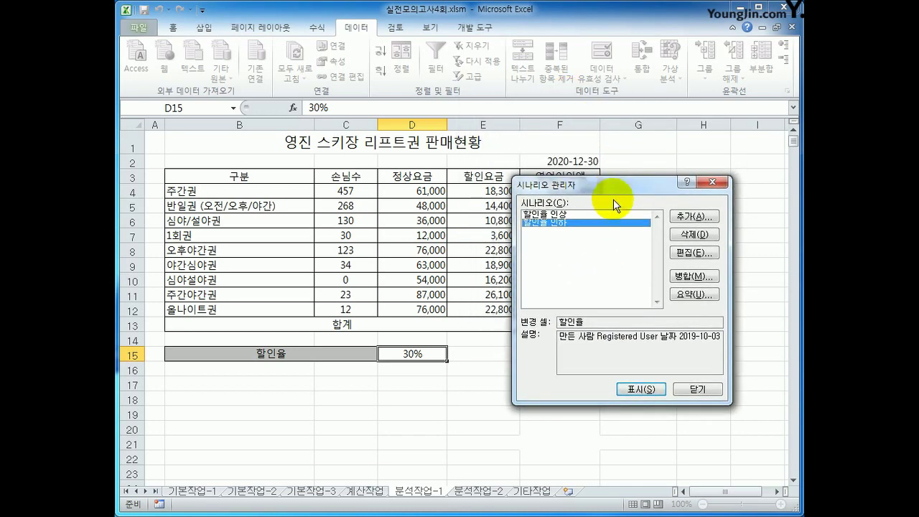
left_click(697, 296)
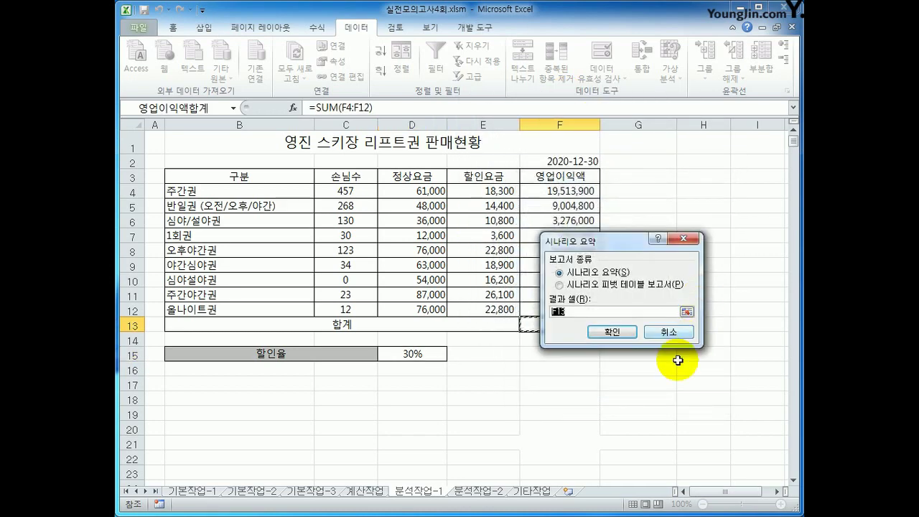
left_click_drag(615, 243, 690, 153)
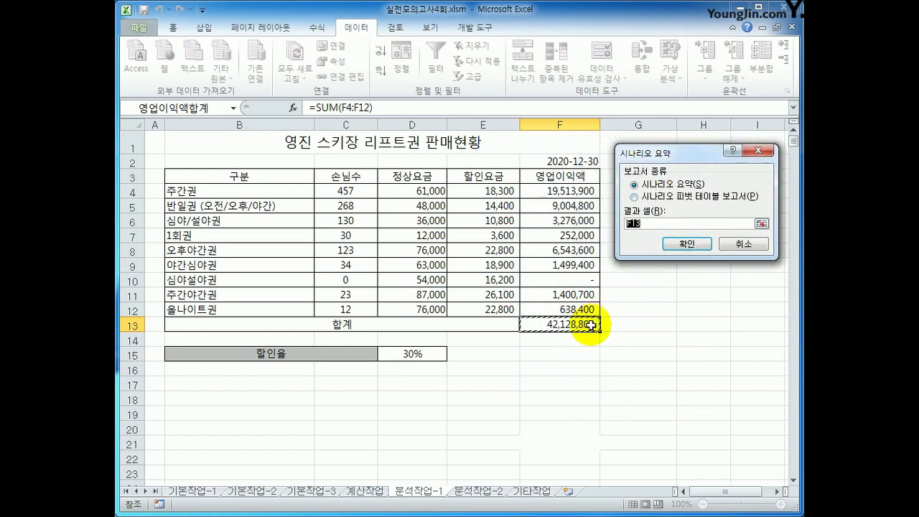
left_click(683, 244)
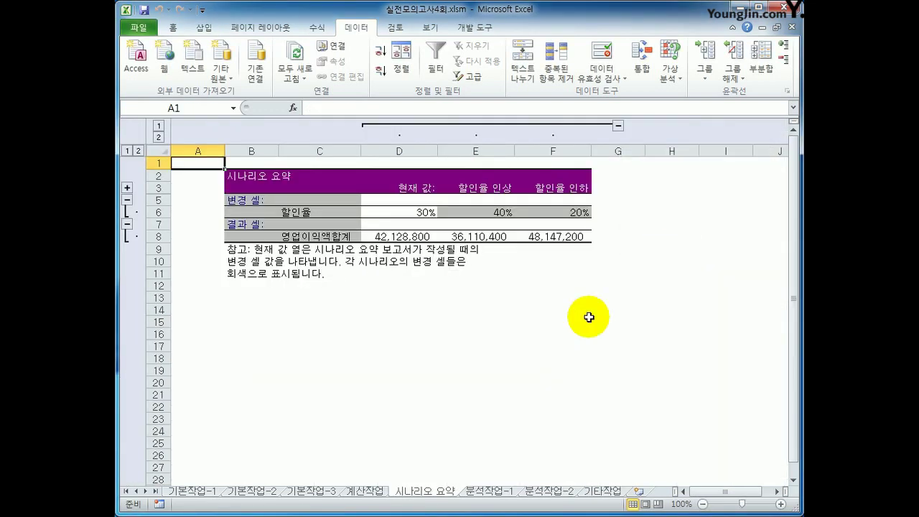
Compare the 시나리오 요약 sheet with 분석작업-1, examining the discount rate and 영업이익액합계 for each scenario
left_click(495, 491)
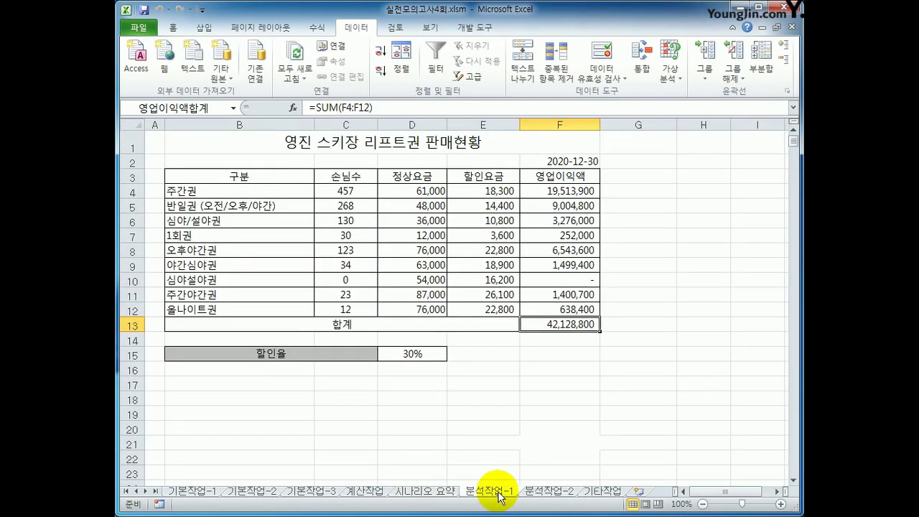
left_click(433, 493)
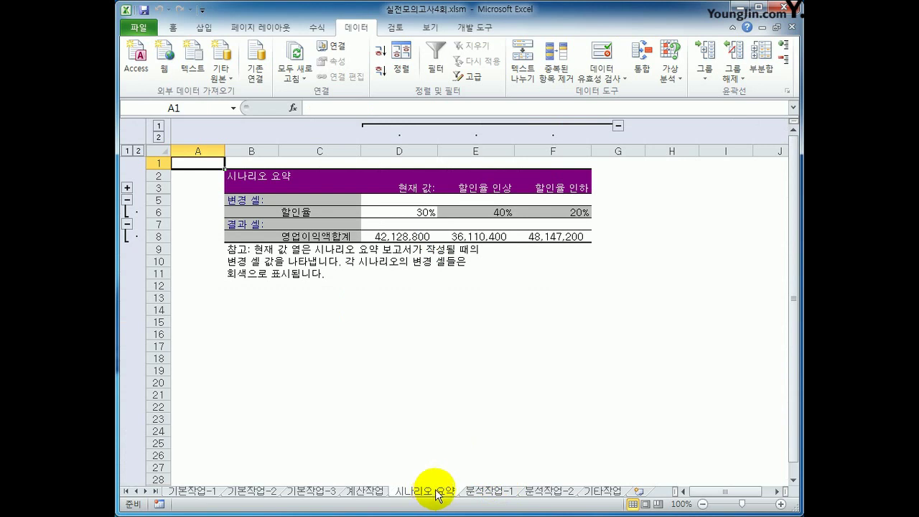
left_click(427, 212)
left_click(470, 211)
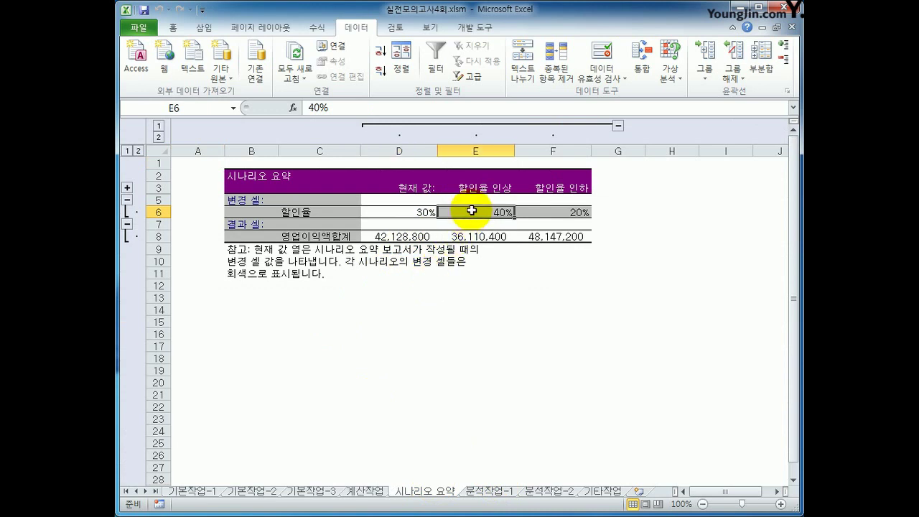
left_click(556, 213)
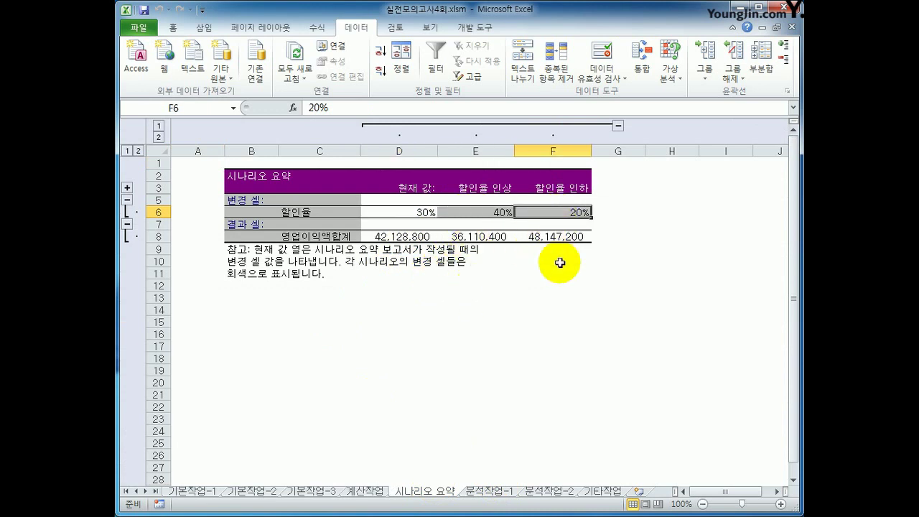
left_click(410, 236)
left_click(467, 236)
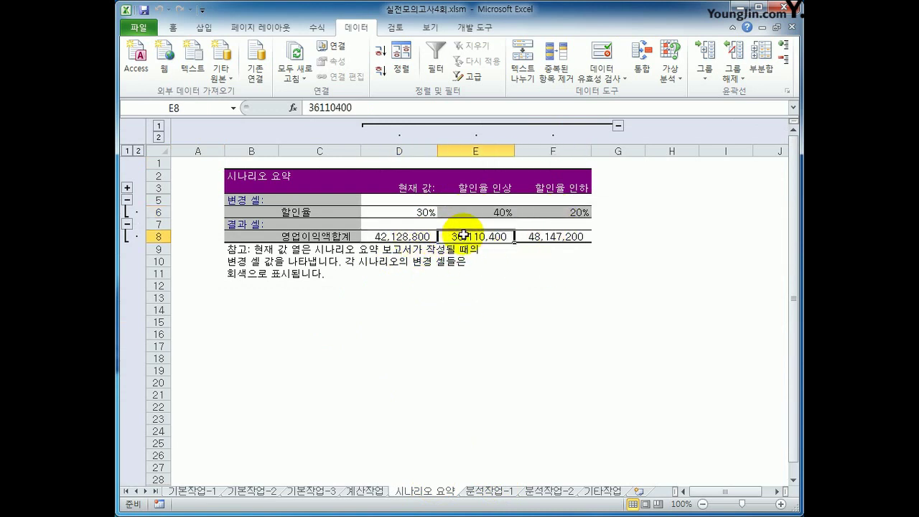
left_click(549, 234)
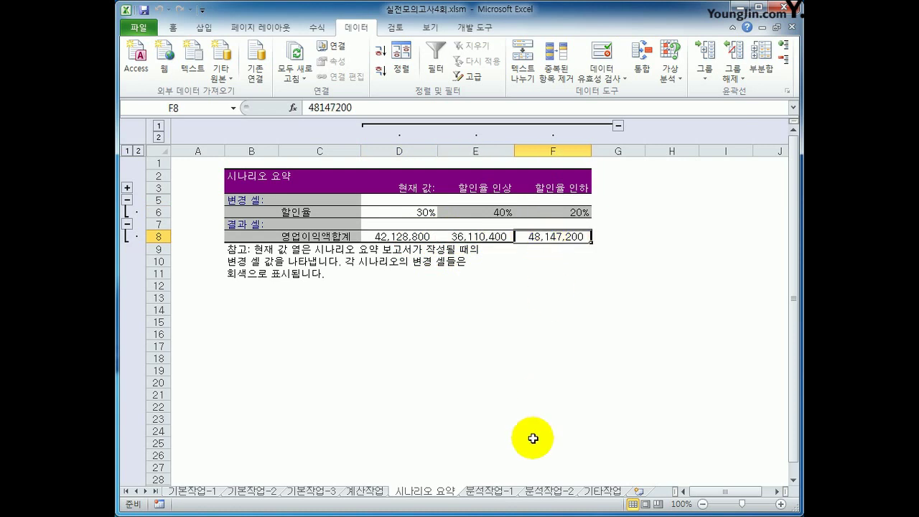
Insert a pivot table from the B3:I13 data on the 분석작업-2 sheet, placed at B19 of the same worksheet
left_click(553, 491)
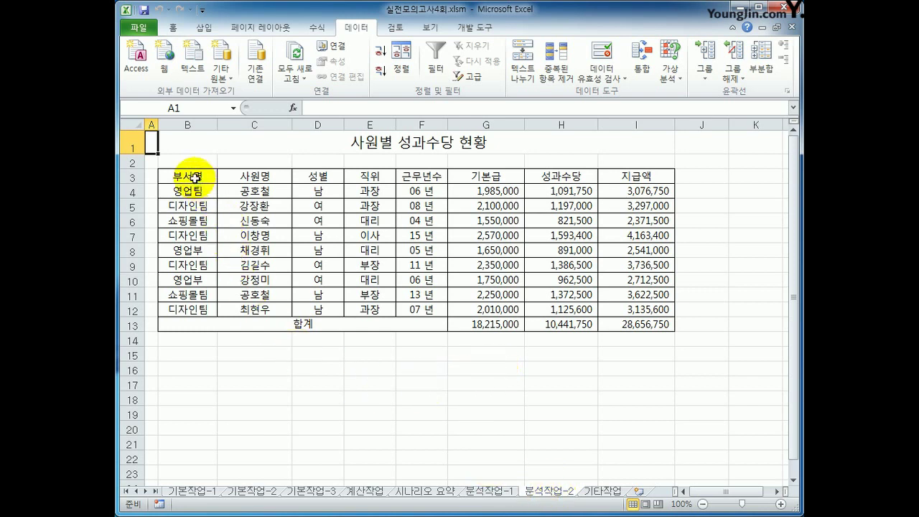
left_click_drag(183, 175, 615, 323)
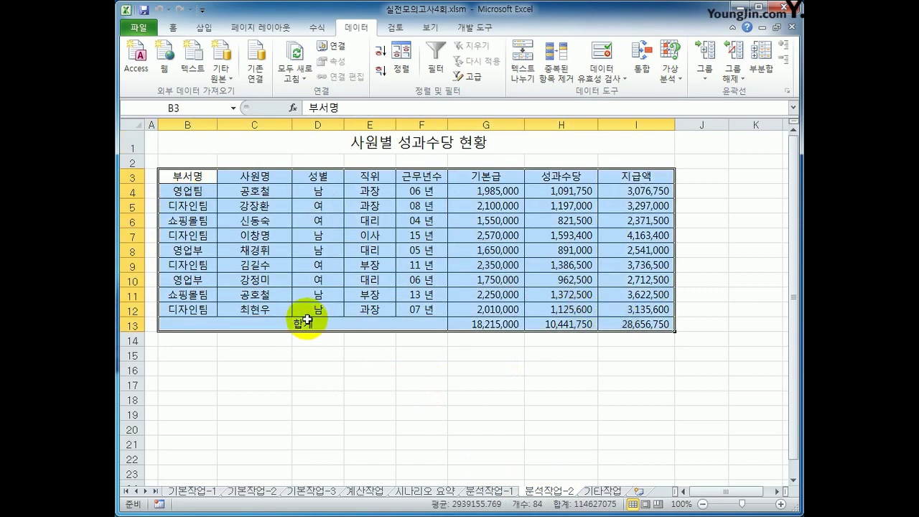
left_click(304, 320)
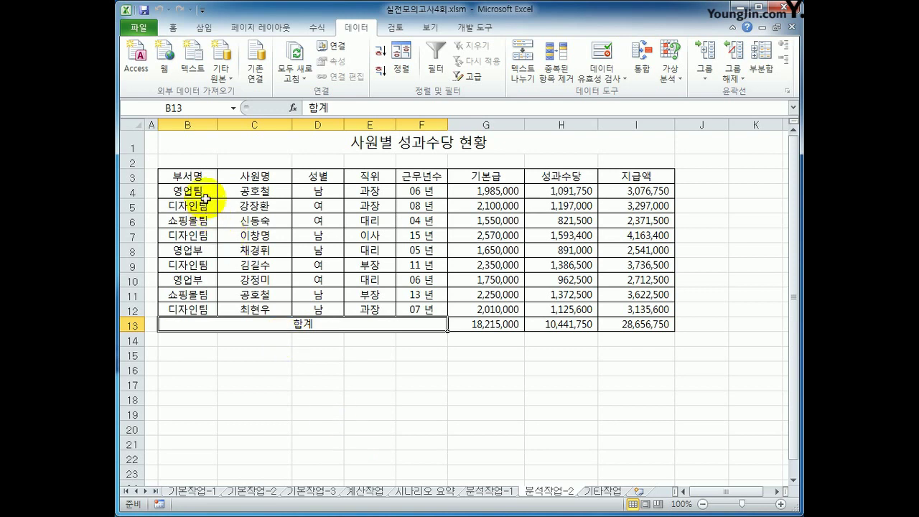
left_click_drag(192, 176, 619, 322)
left_click(252, 178)
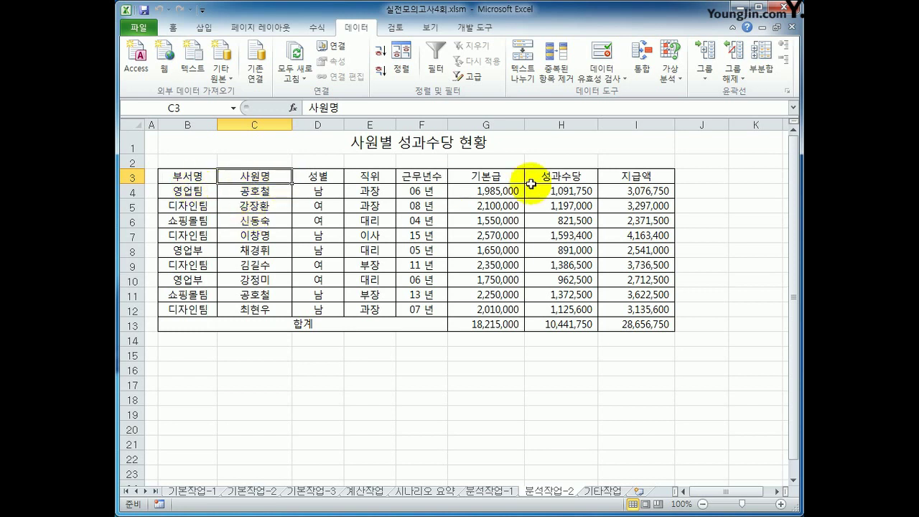
left_click(203, 28)
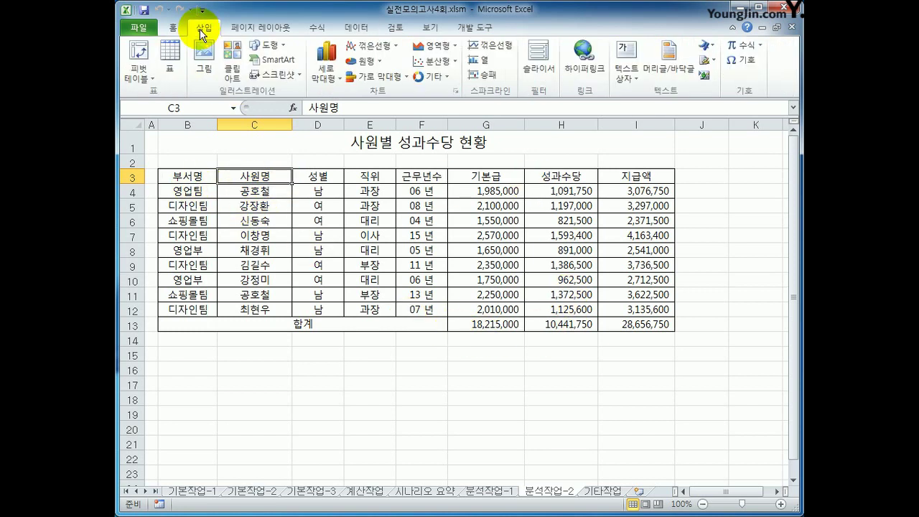
left_click(139, 56)
left_click_drag(691, 127, 504, 240)
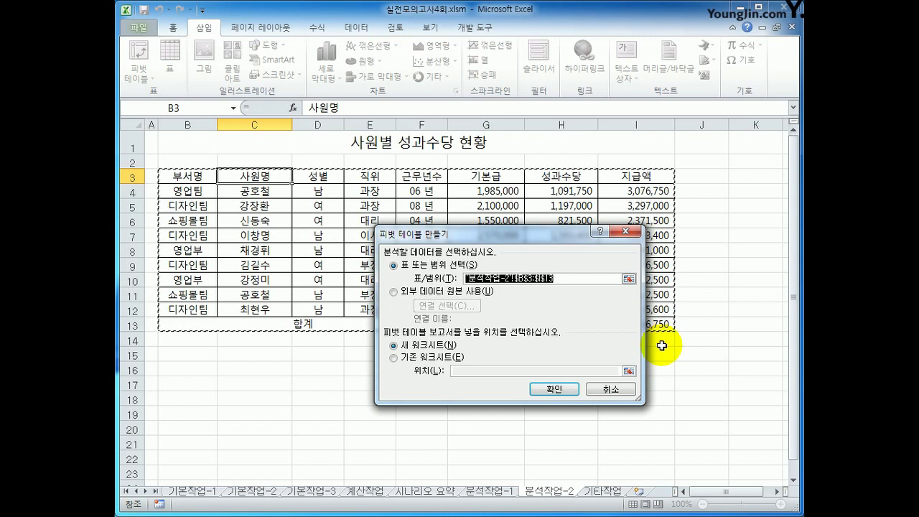
left_click(420, 359)
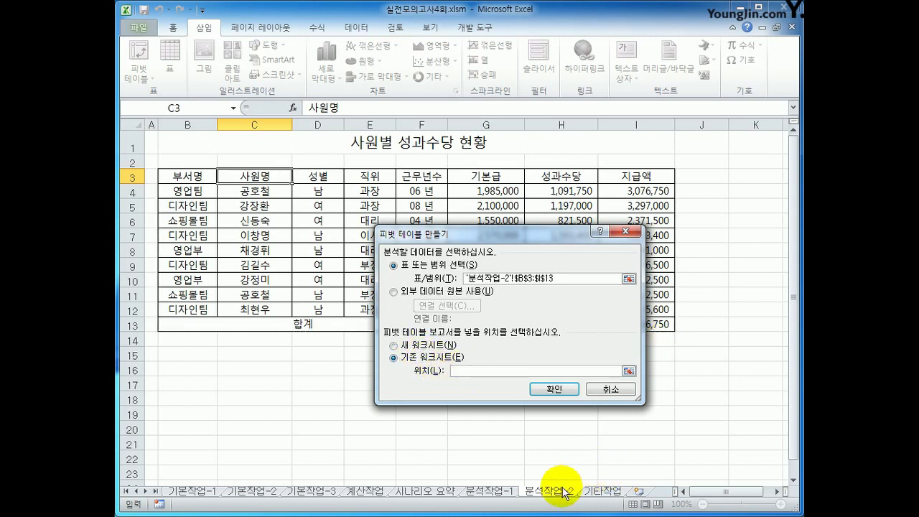
left_click(189, 414)
scroll(230, 416, "down", 2)
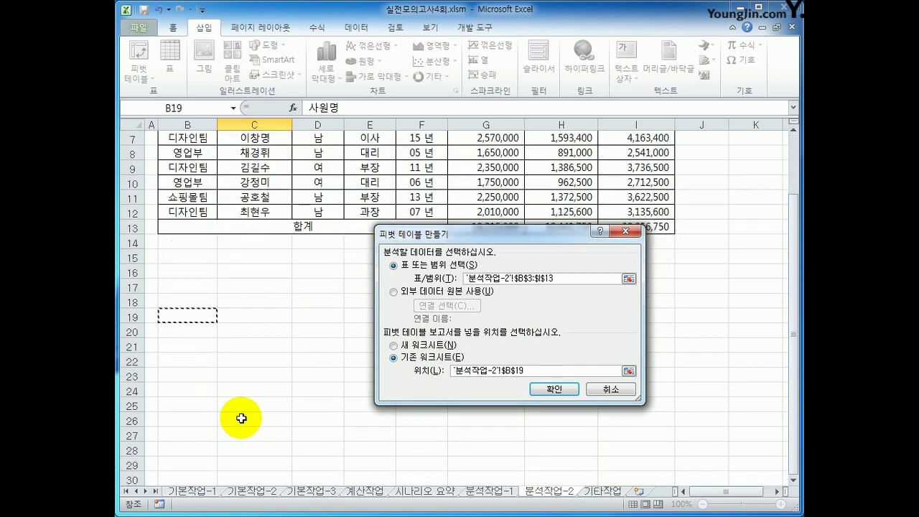
left_click(549, 391)
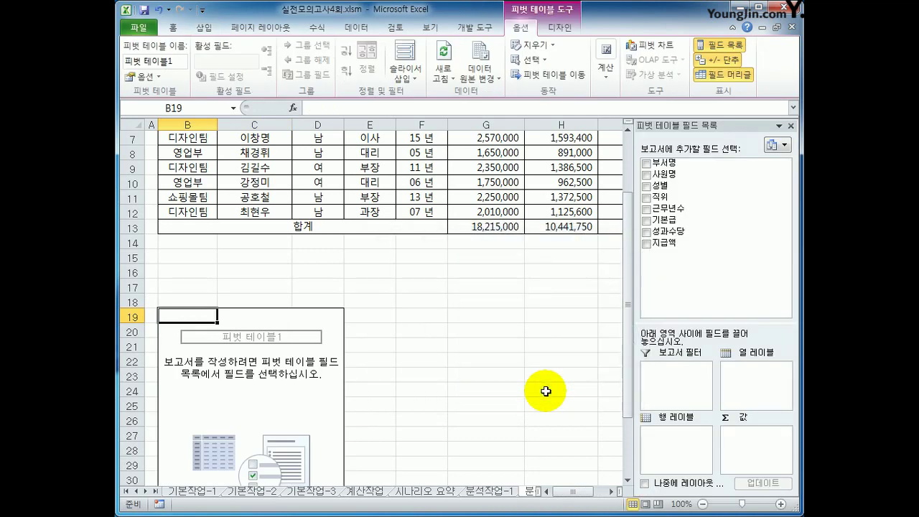
Lay out the pivot table with 부서명 as report filter, 근무년수 as row labels and 성별 as column labels
scroll(535, 388, "down", 3)
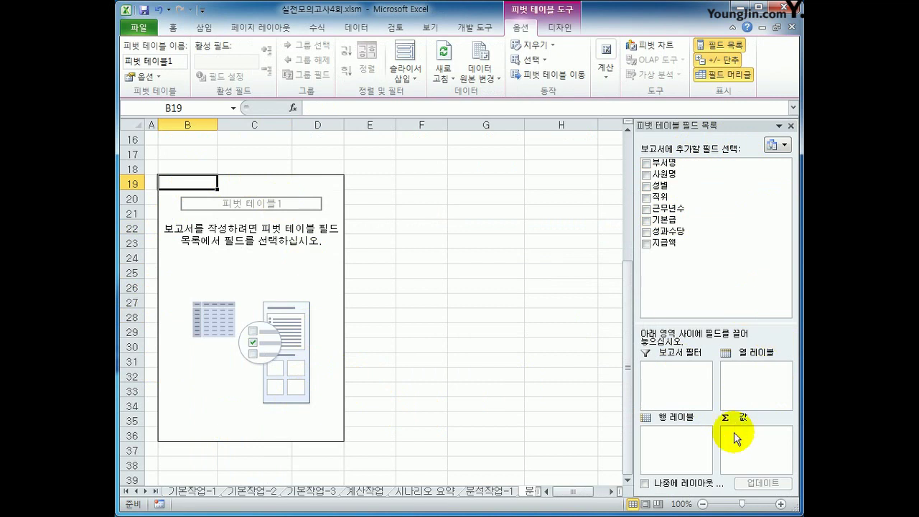
left_click_drag(660, 163, 687, 384)
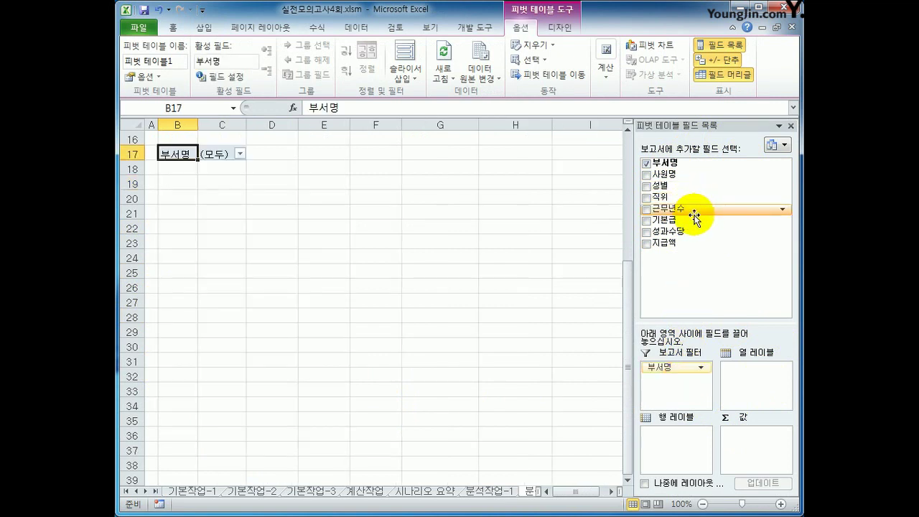
left_click_drag(696, 209, 692, 470)
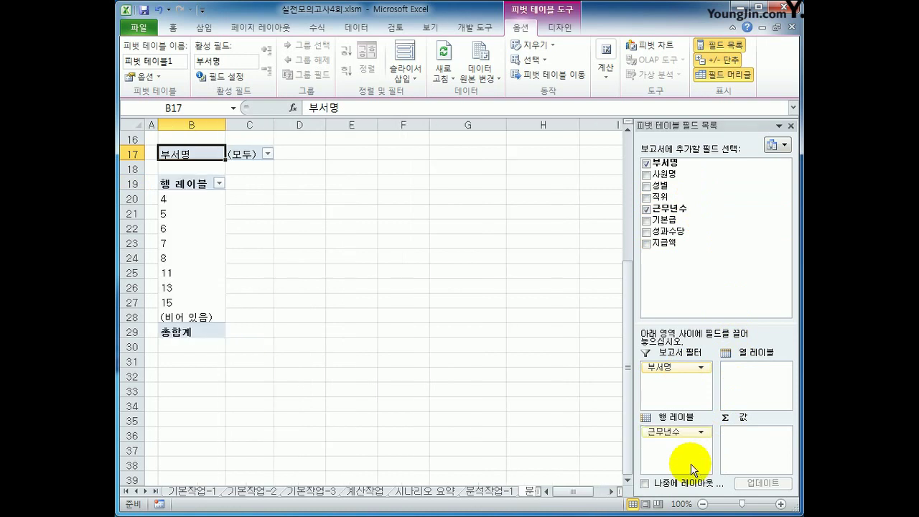
left_click_drag(674, 186, 753, 384)
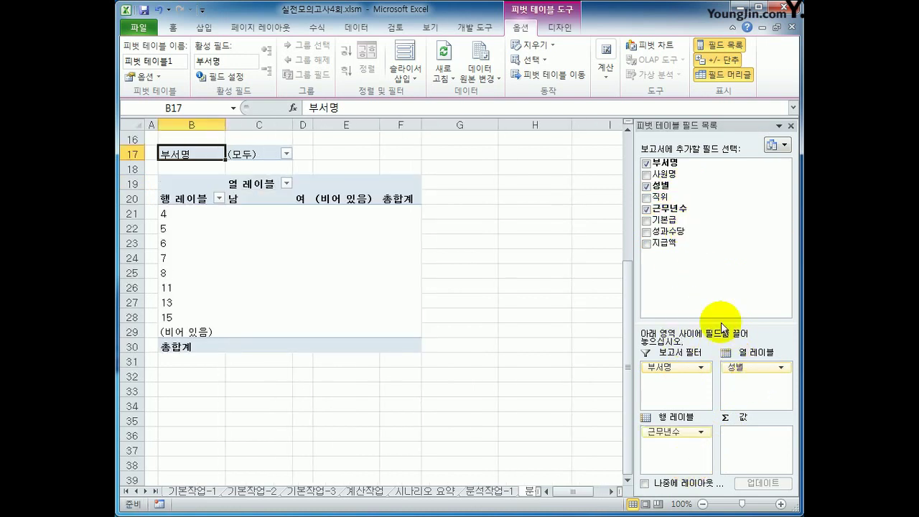
Add 기본급, 성과수당 and 지급액 as summed values in the pivot table and move Σ 값 to the row labels
left_click_drag(664, 220, 757, 459)
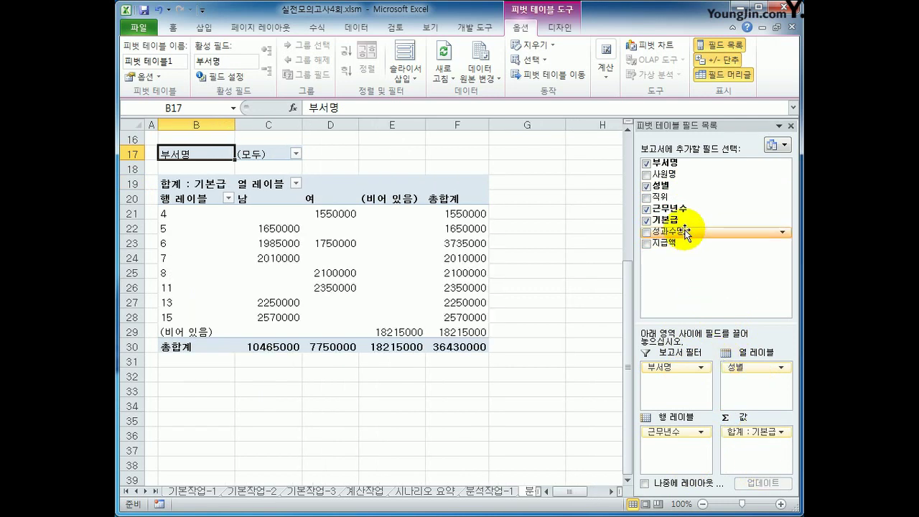
left_click_drag(687, 231, 755, 442)
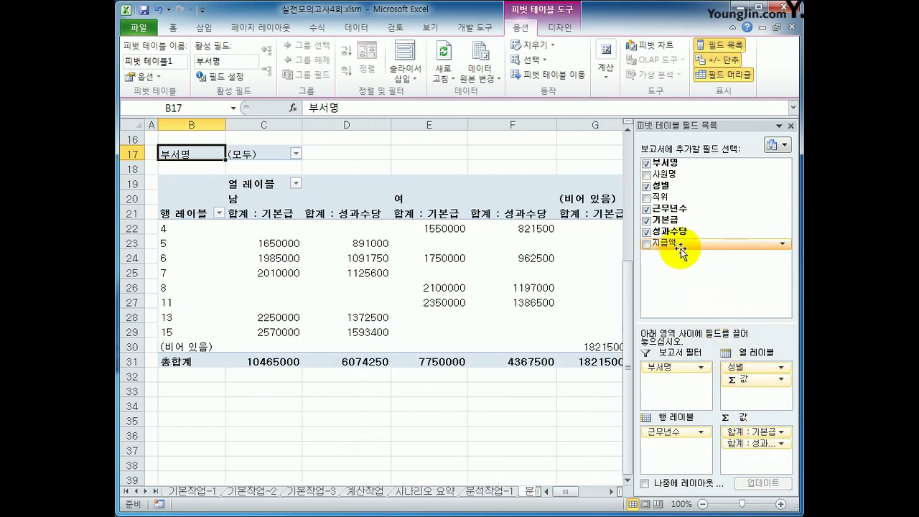
left_click_drag(677, 242, 755, 468)
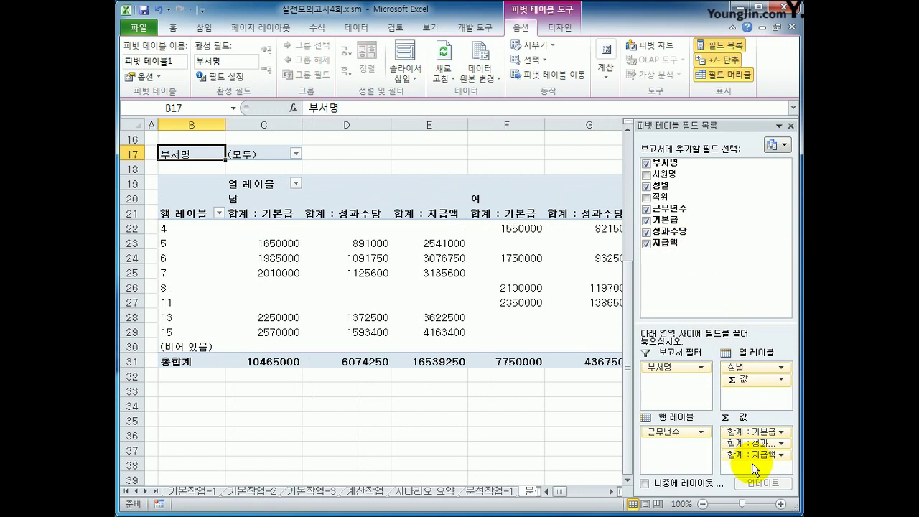
left_click(273, 212)
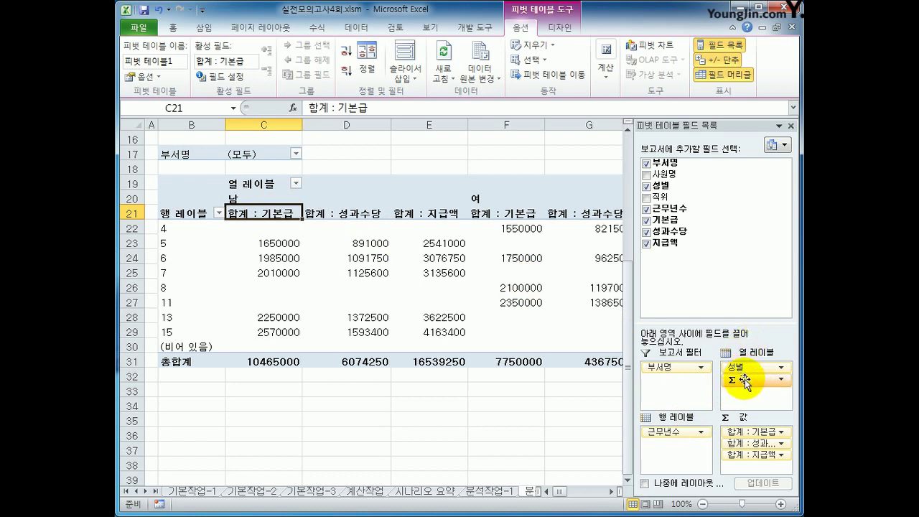
left_click_drag(744, 382, 671, 460)
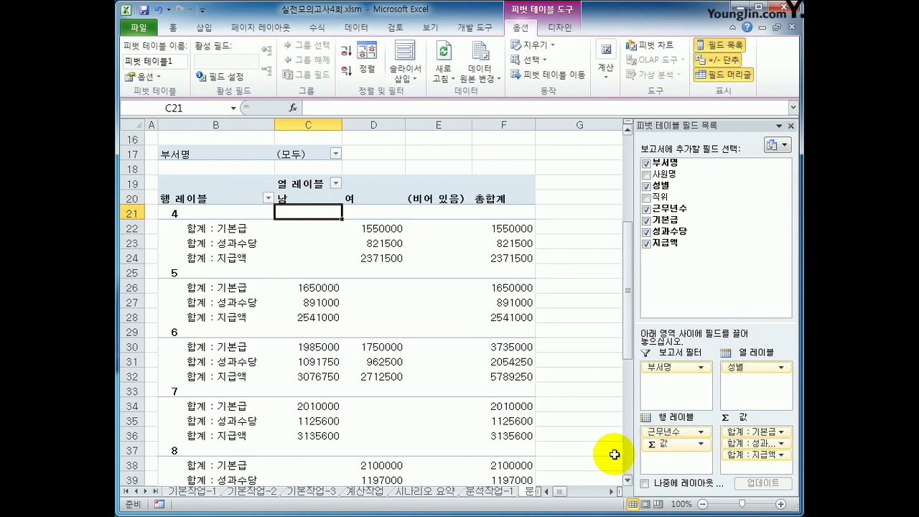
mouse_move(332, 345)
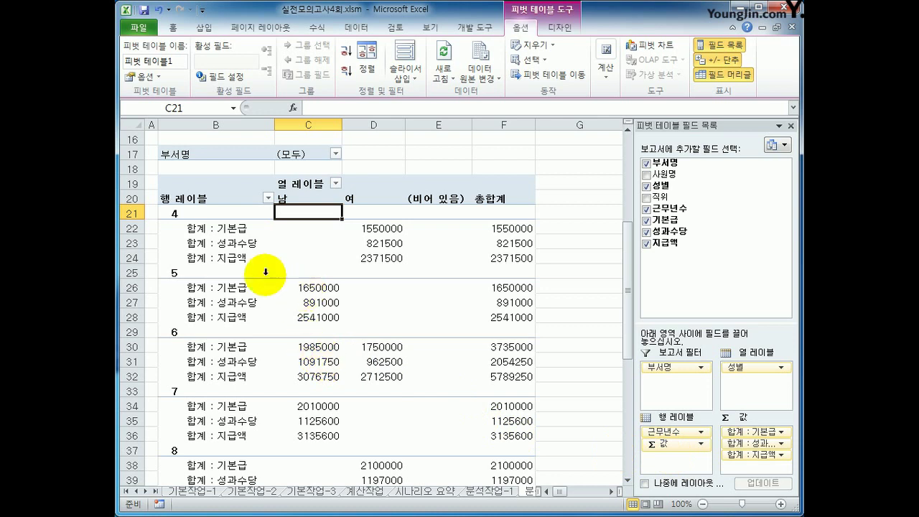
Change the pivot table's report layout to outline form (개요 형식)
left_click(207, 198)
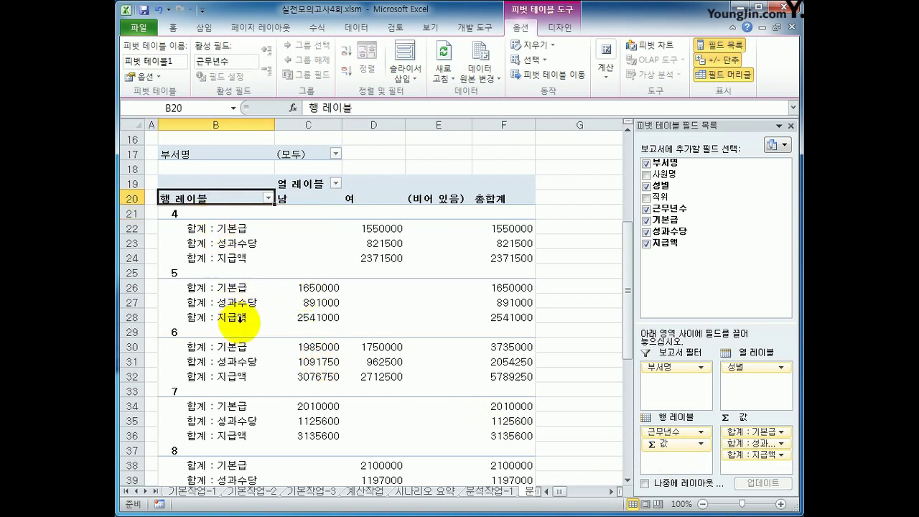
left_click(557, 27)
left_click(219, 78)
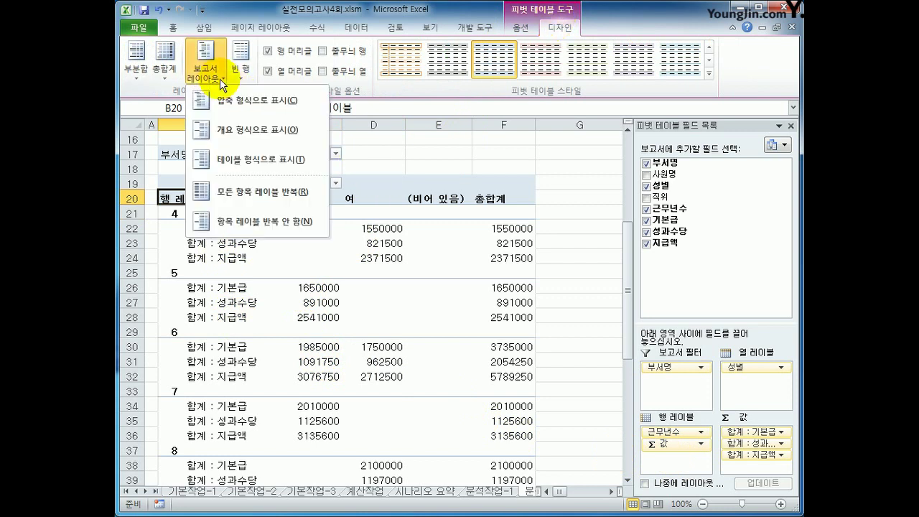
left_click(280, 140)
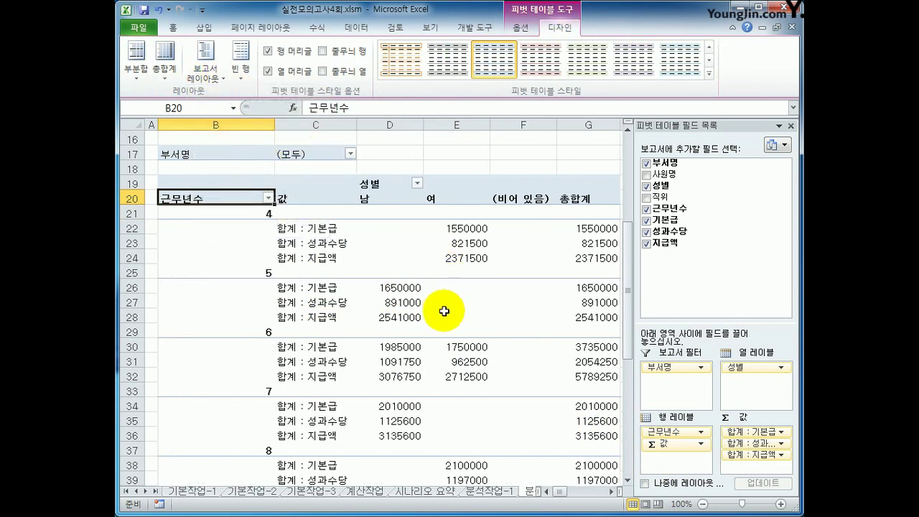
Group the pivot table's 근무년수 row labels from 1 to 20 in units of 5
scroll(444, 317, "down", 1)
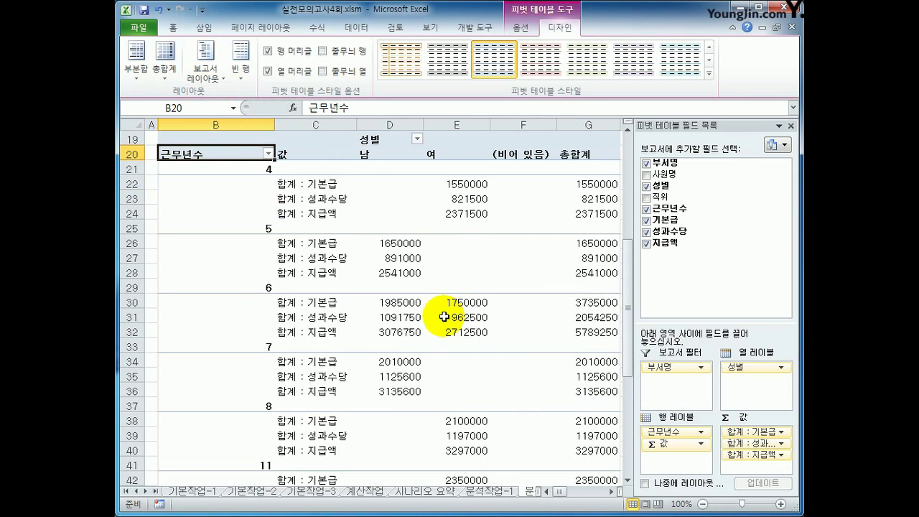
left_click(254, 170)
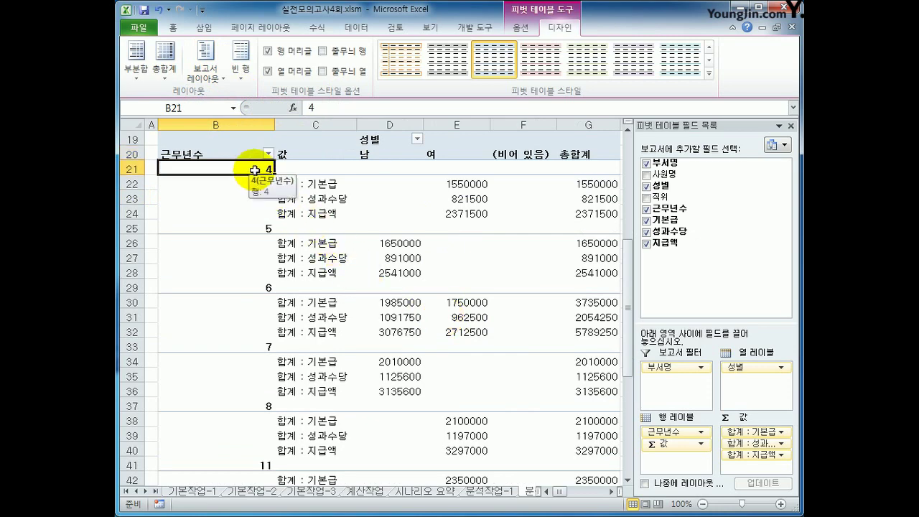
right_click(255, 170)
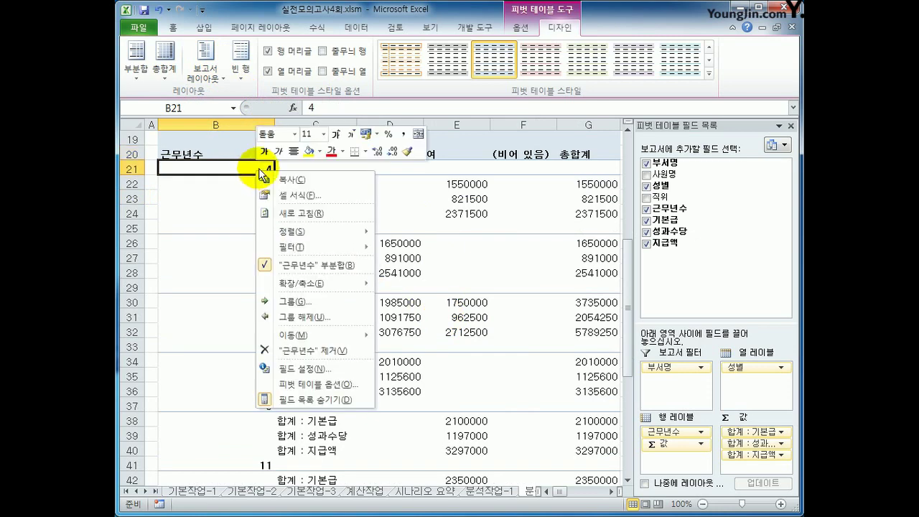
left_click(328, 304)
left_click_drag(319, 250, 440, 208)
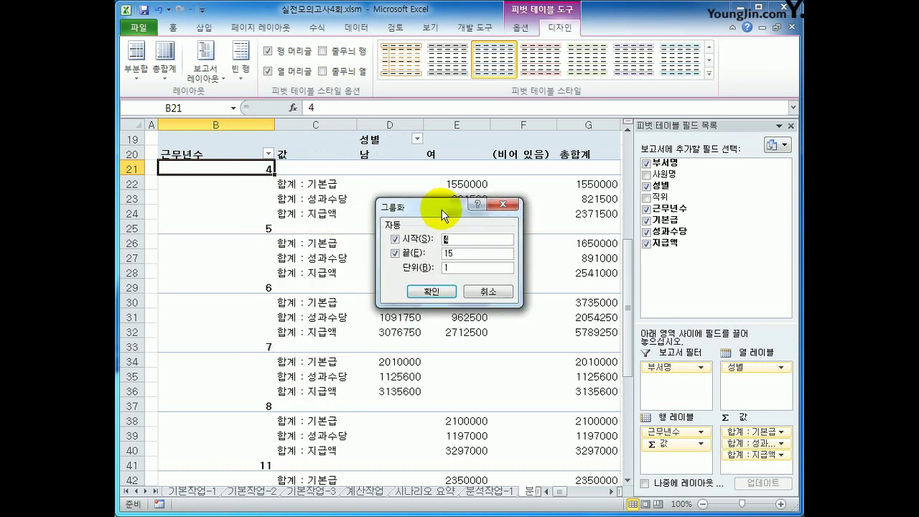
type("1")
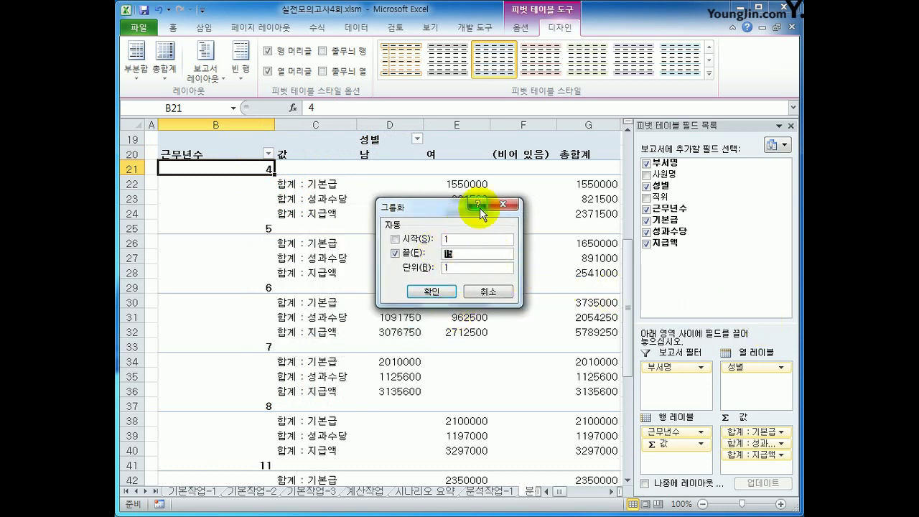
type("20")
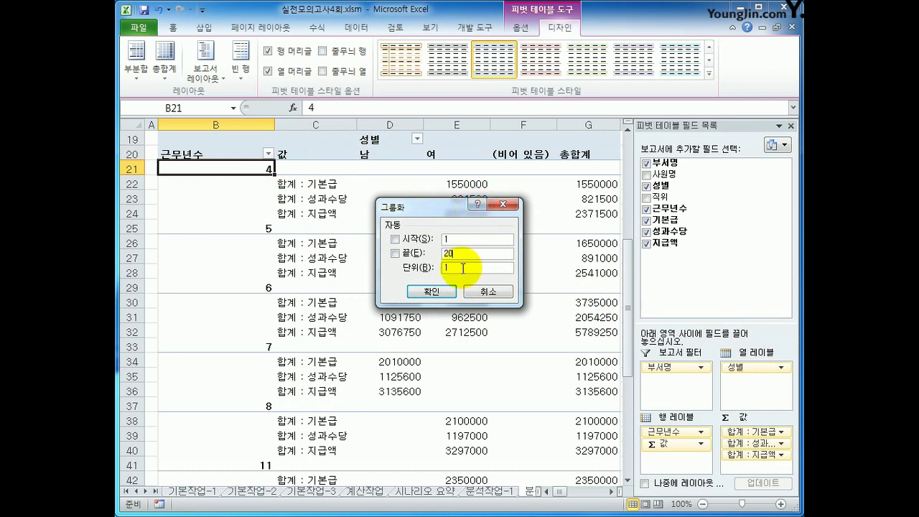
type("5")
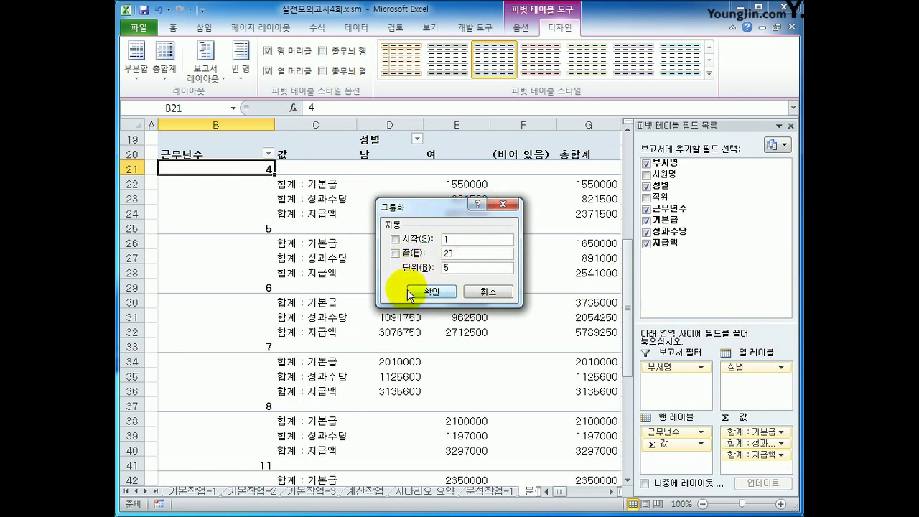
left_click(411, 290)
left_click(394, 473)
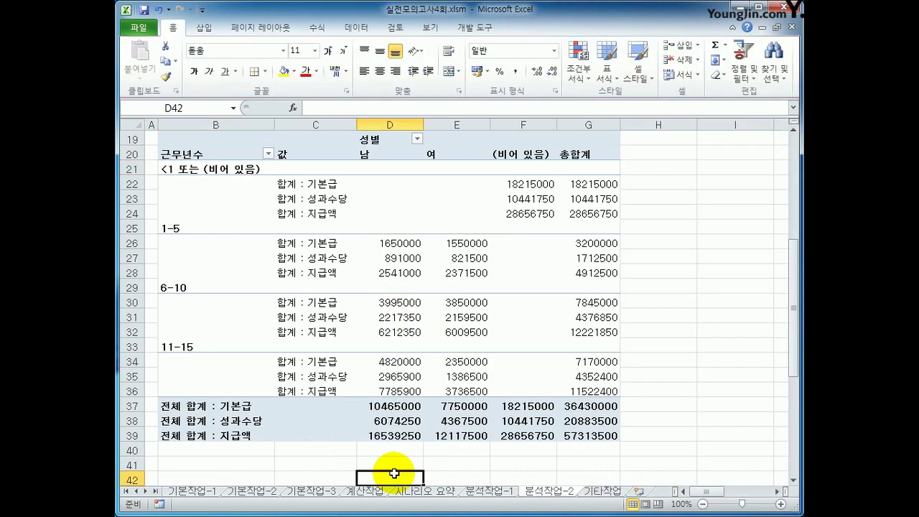
Compare the grouped 근무년수 labels and the (비어 있음) column with the source table's 합계 row
left_click(226, 169)
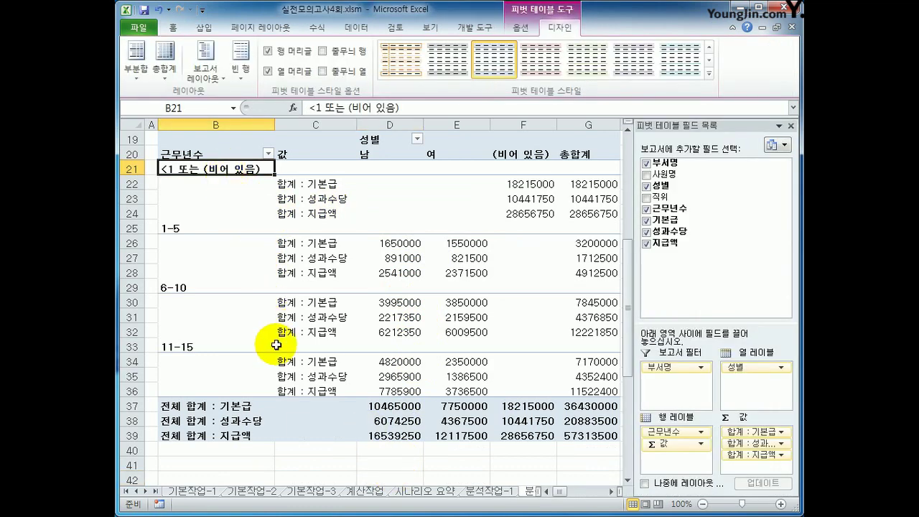
left_click(211, 227)
left_click(210, 292)
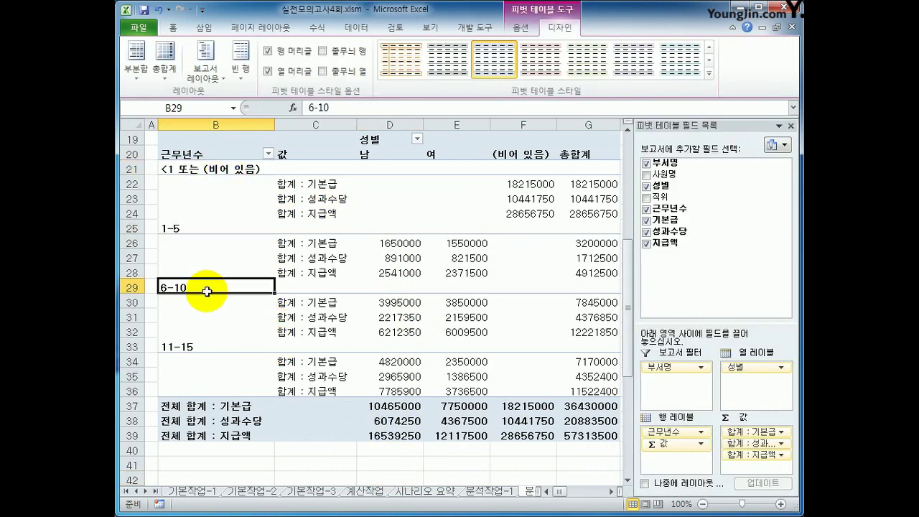
left_click(192, 170)
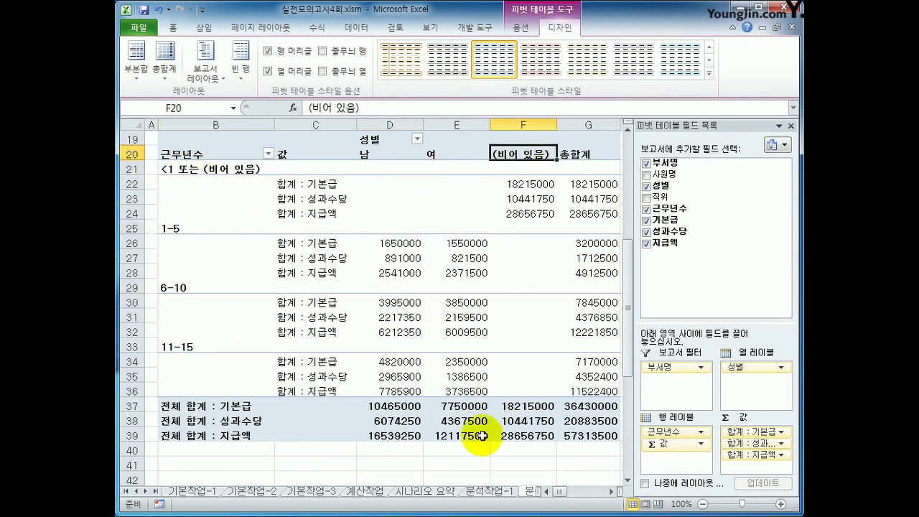
scroll(478, 355, "up", 6)
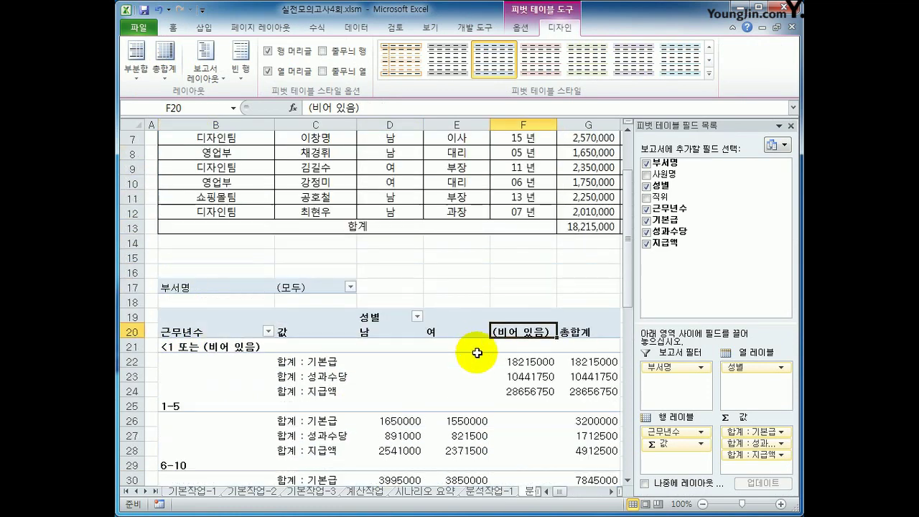
left_click(305, 322)
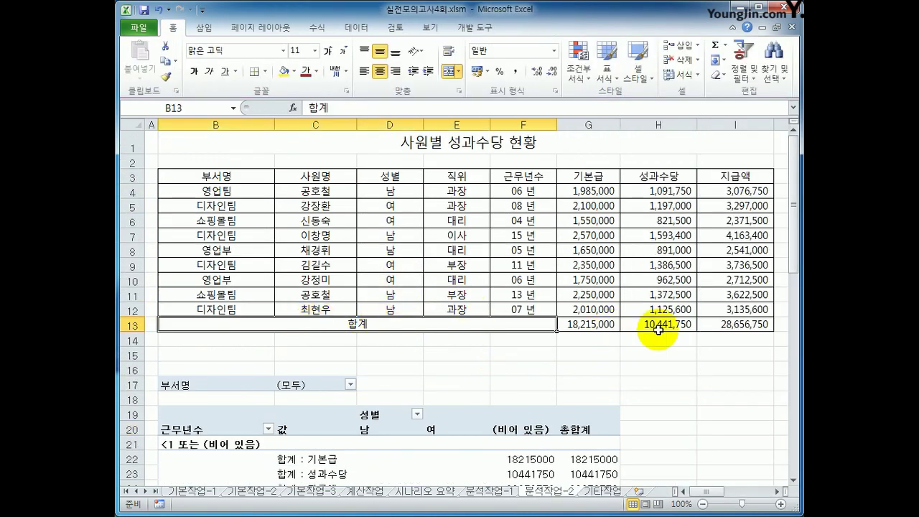
scroll(629, 332, "down", 2)
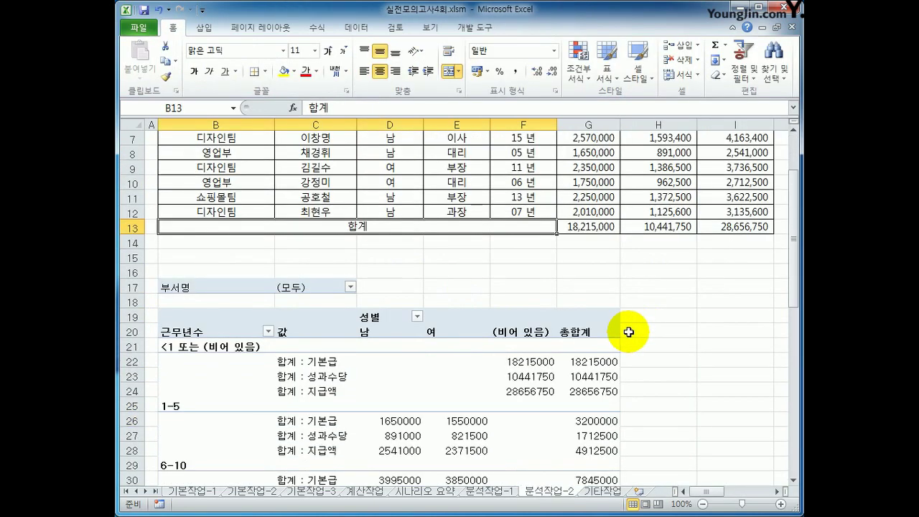
left_click(393, 404)
scroll(393, 403, "down", 1)
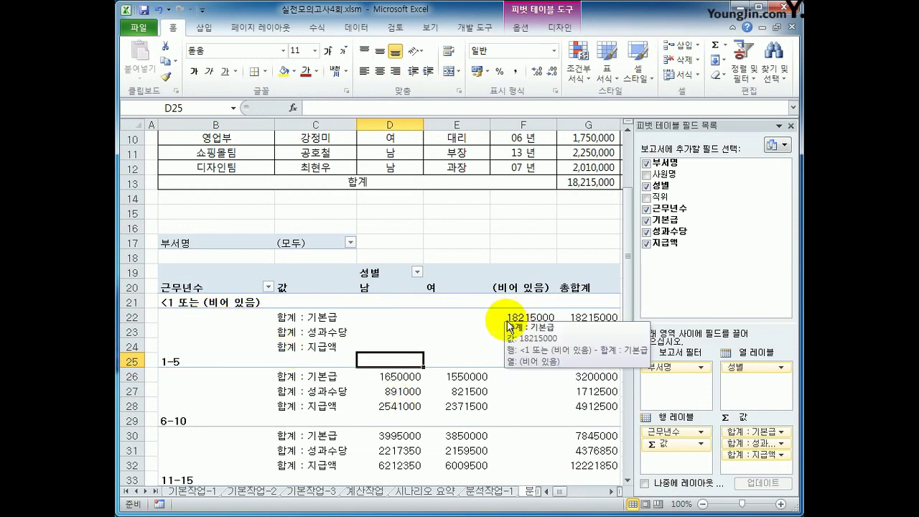
scroll(507, 318, "down", 2)
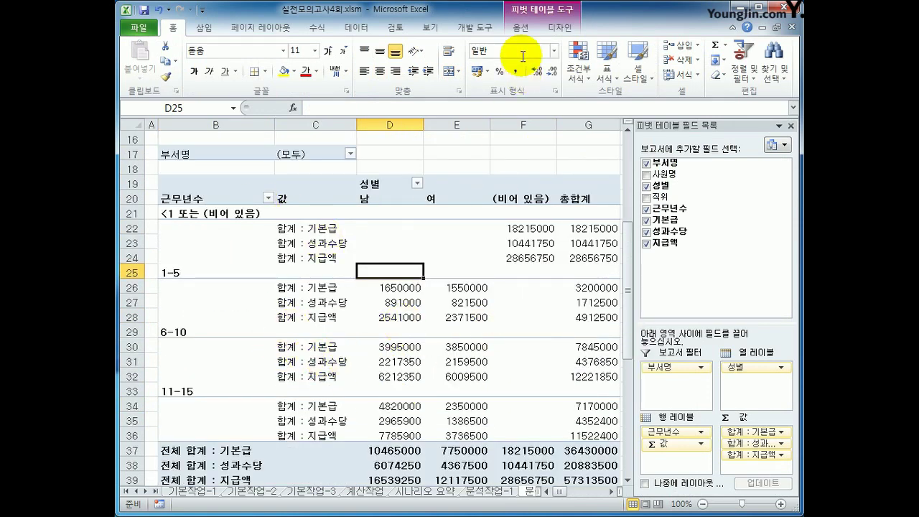
Change the pivot table's data source to B3:I12 on 분석작업-2, leaving out the 합계 row
left_click(522, 29)
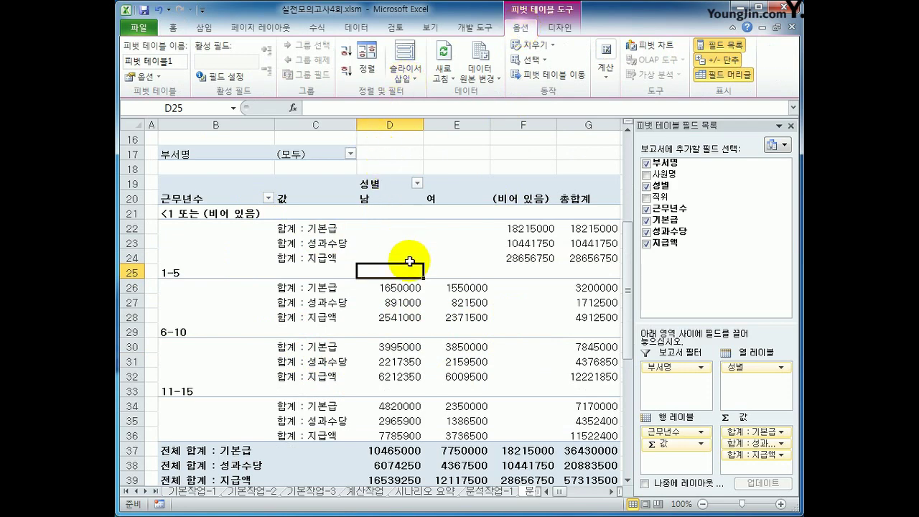
left_click(481, 52)
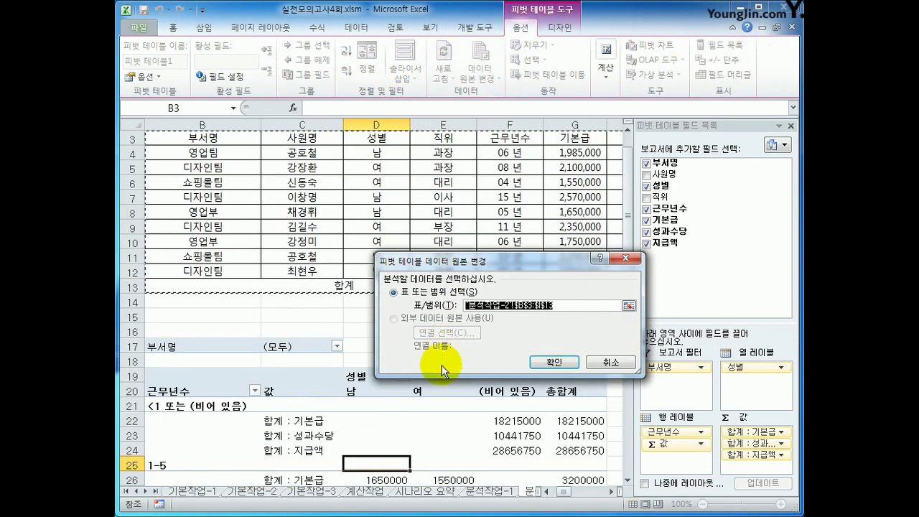
scroll(219, 257, "up", 1)
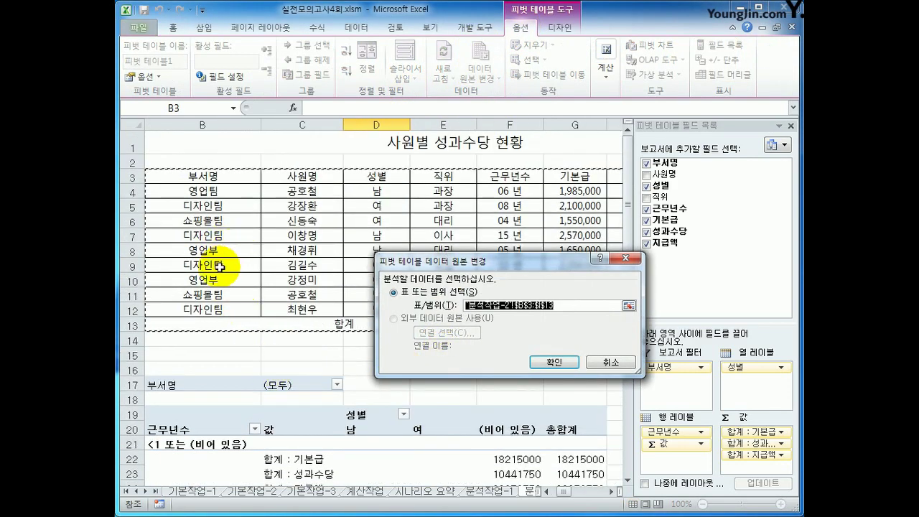
left_click_drag(190, 178, 512, 312)
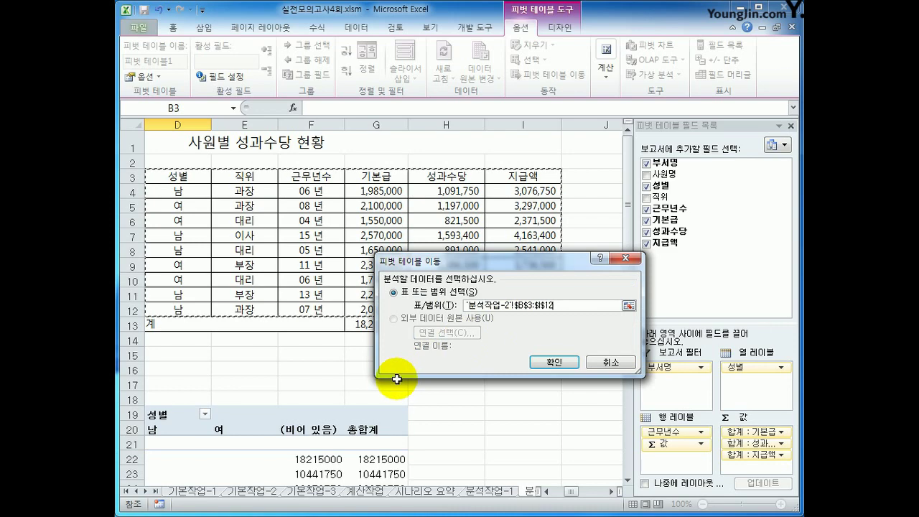
left_click(553, 362)
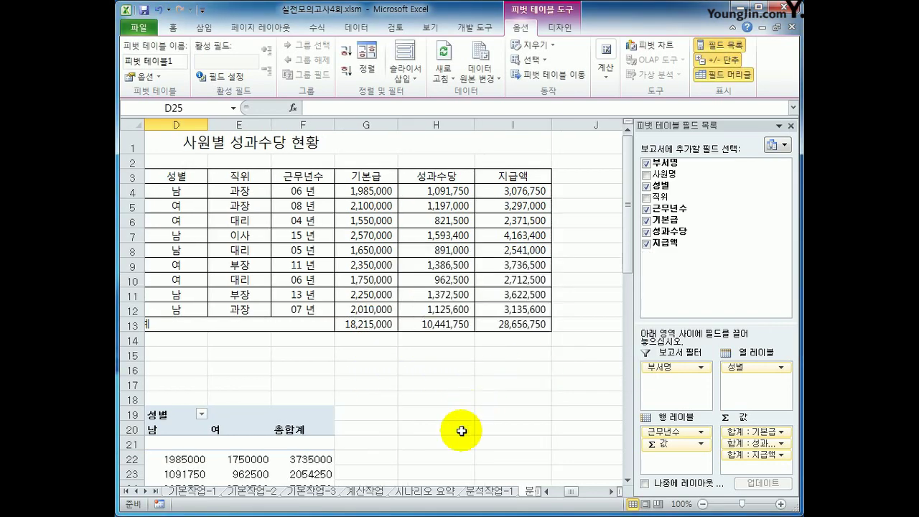
Regroup the 근무년수 row labels with start 1, end 20 and interval 5
left_click_drag(578, 492, 563, 492)
scroll(454, 405, "down", 3)
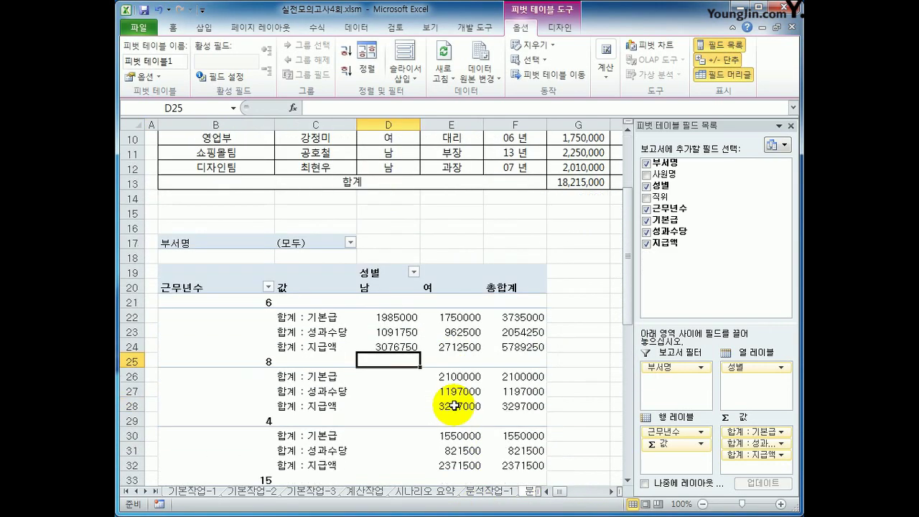
scroll(455, 405, "down", 2)
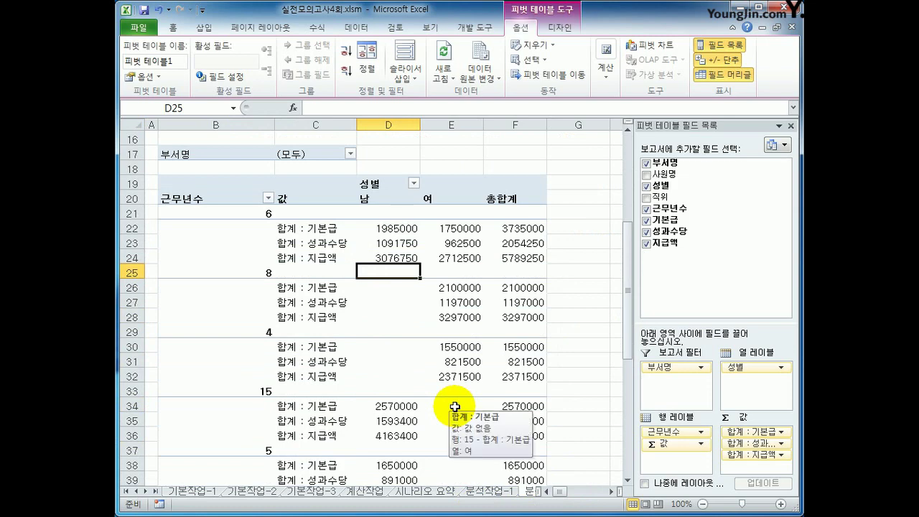
left_click(228, 212)
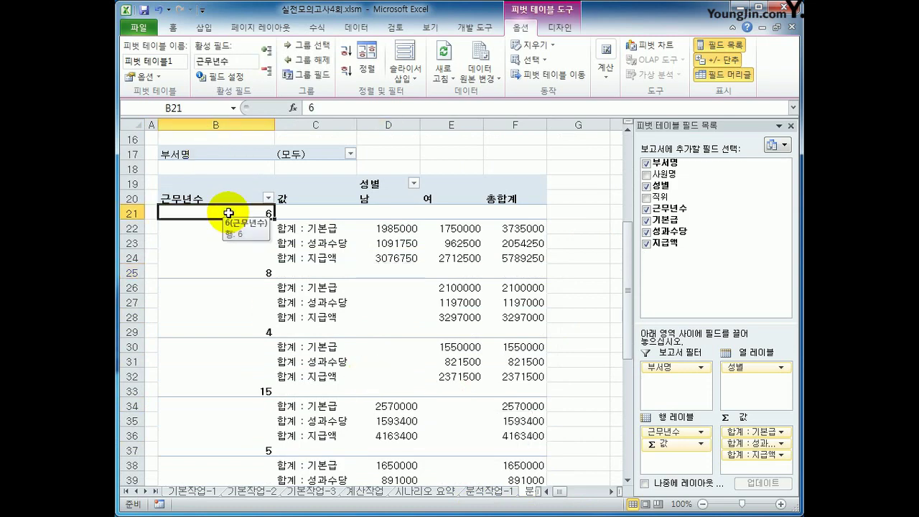
right_click(228, 212)
left_click(305, 350)
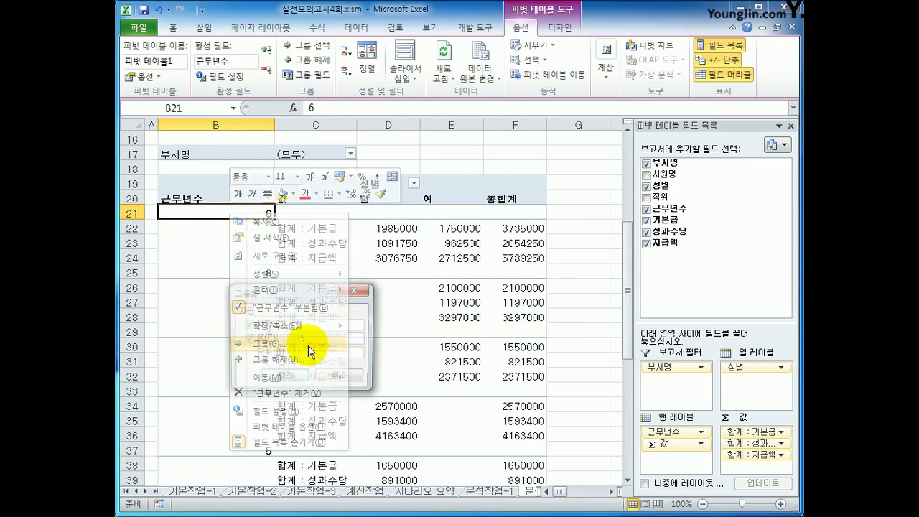
double_click(298, 324)
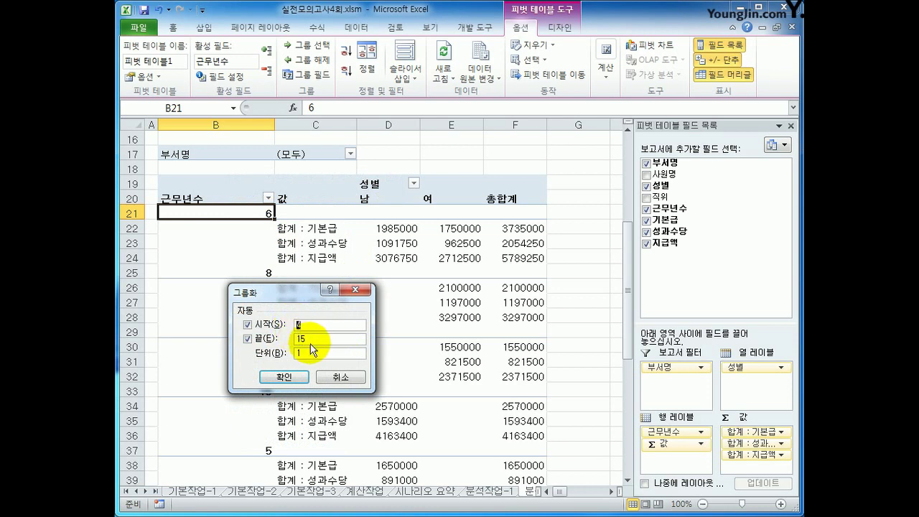
type("1")
left_click_drag(308, 339, 280, 361)
type("20")
type("5")
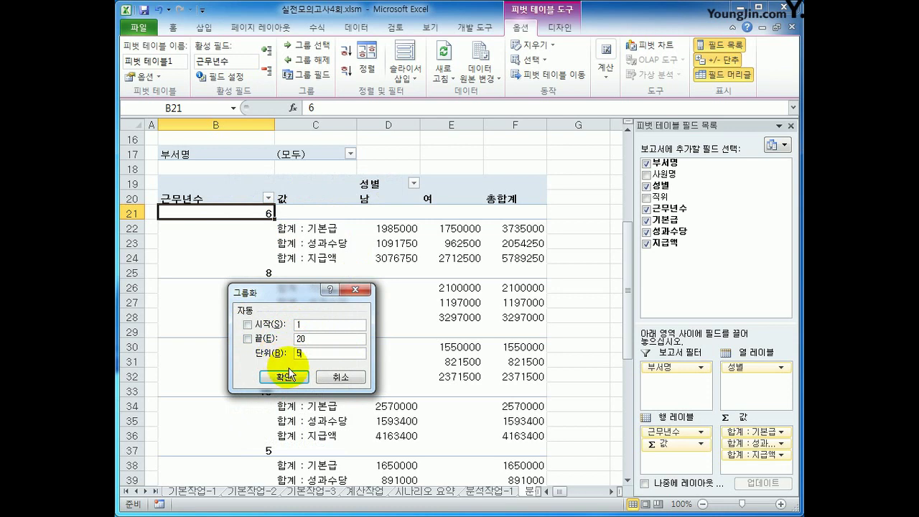
left_click(294, 376)
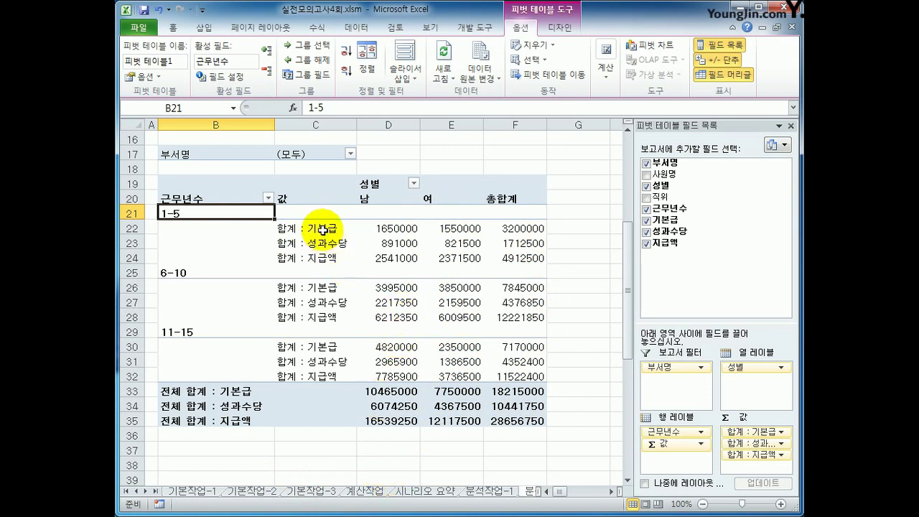
Format the pivot table's 합계 : 기본급 values as 숫자 with the 1000 단위 구분 기호
left_click(323, 228)
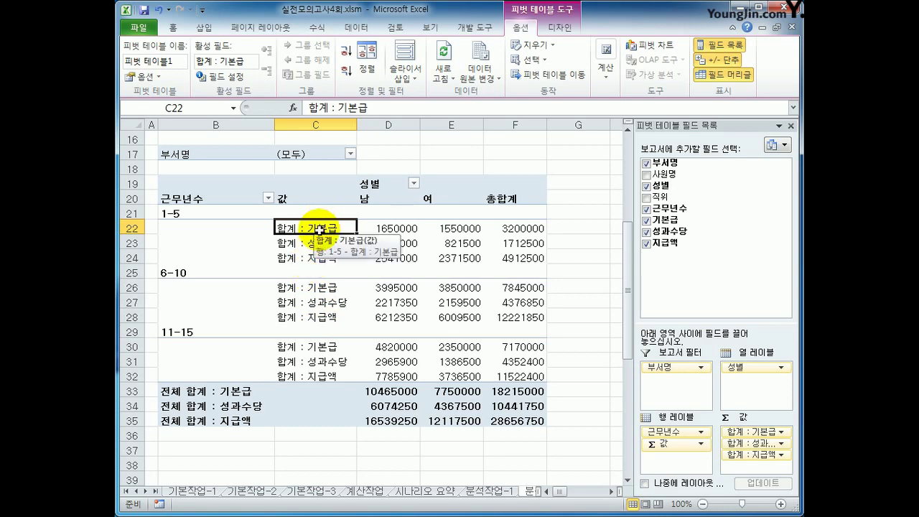
right_click(320, 228)
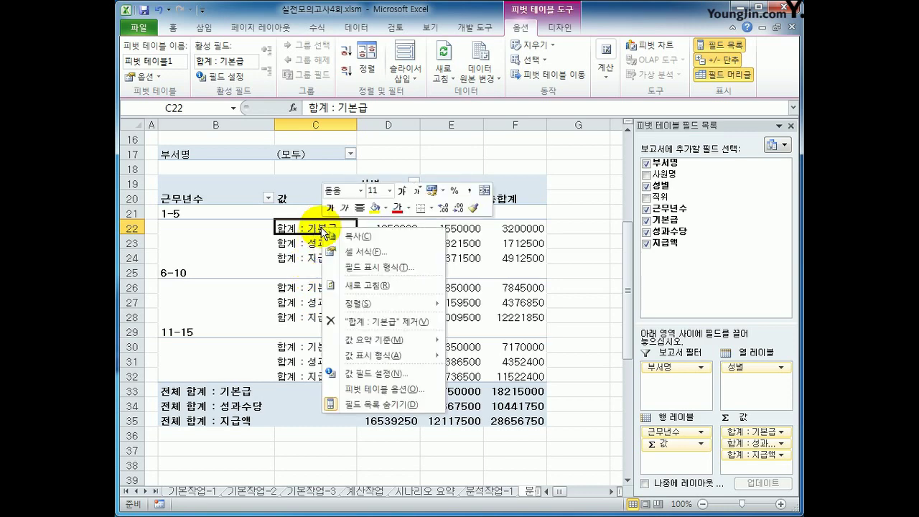
left_click(411, 374)
left_click_drag(432, 266, 581, 136)
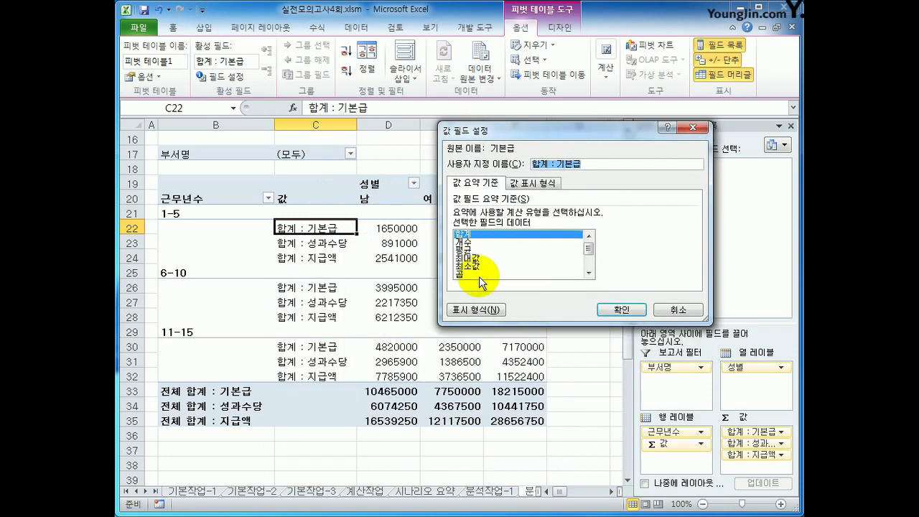
left_click(476, 310)
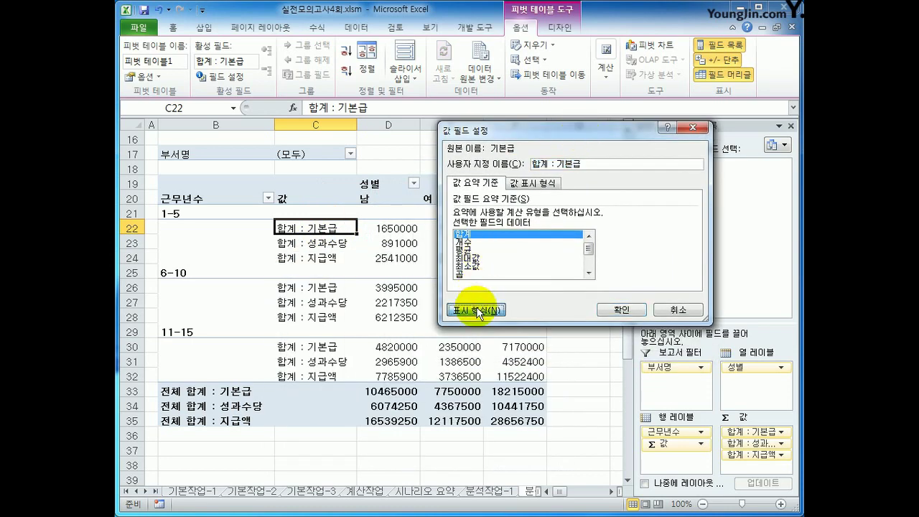
left_click_drag(472, 238, 593, 133)
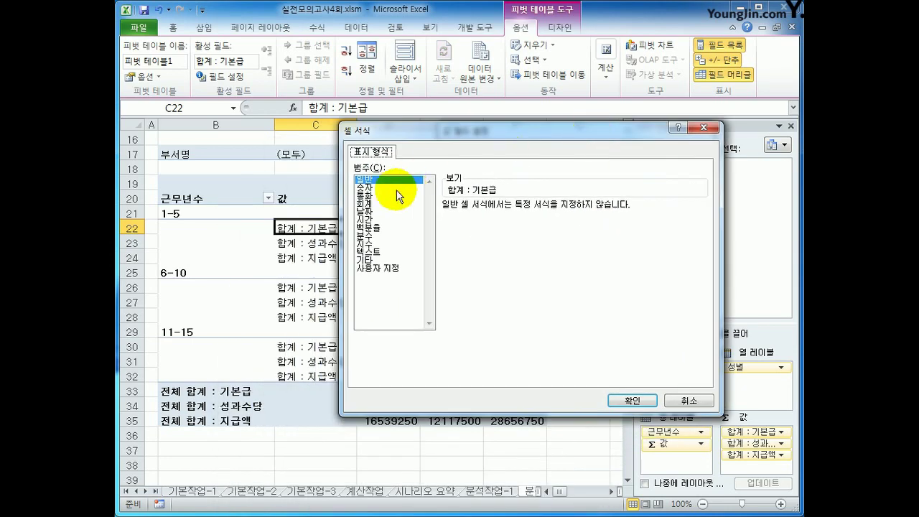
left_click(392, 187)
left_click(494, 224)
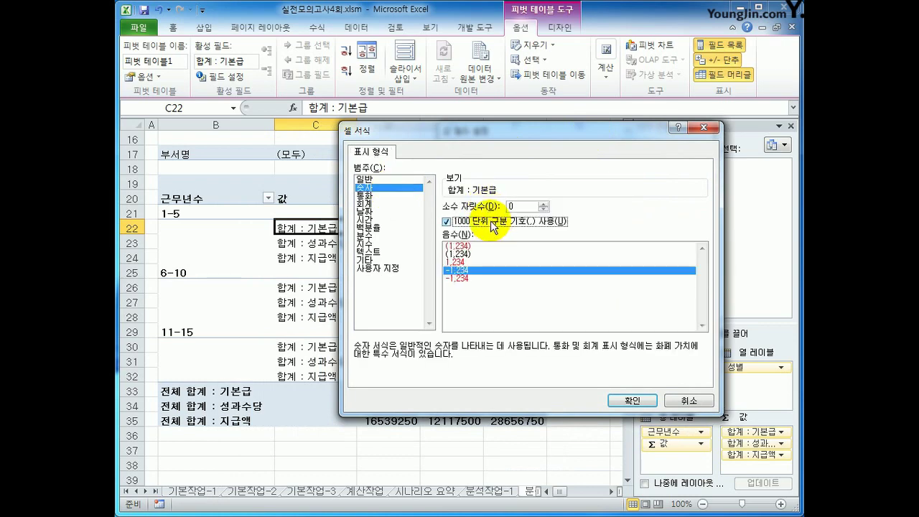
left_click(631, 400)
left_click(621, 308)
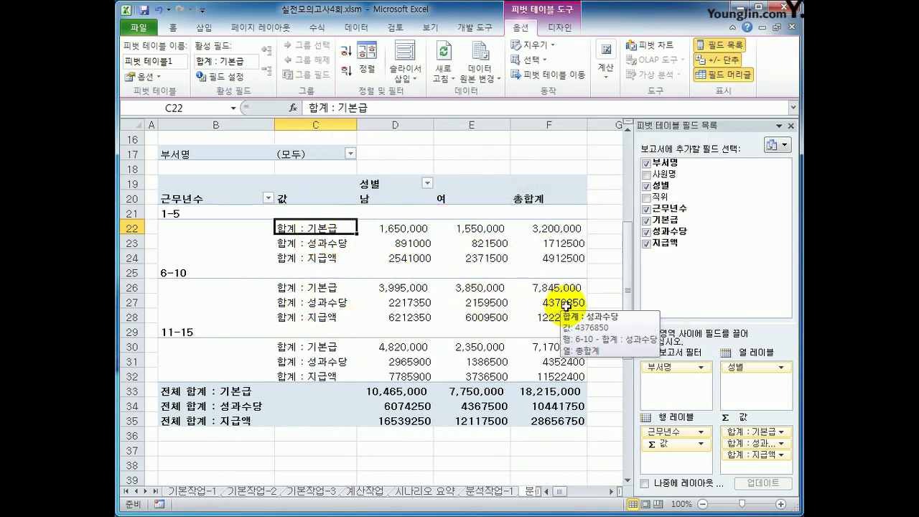
Apply the 숫자 format with the 1000 단위 구분 기호 to the 합계 : 성과수당 value field
right_click(335, 245)
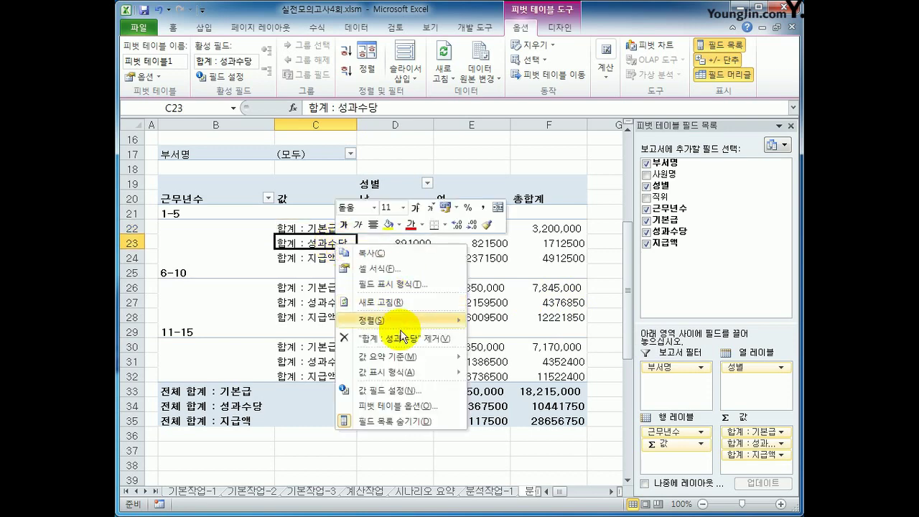
left_click(402, 389)
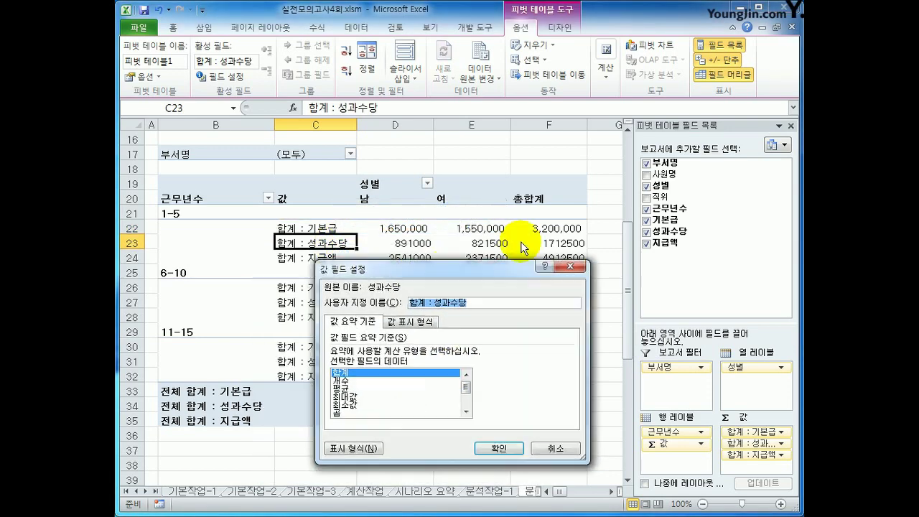
left_click_drag(460, 265, 643, 143)
left_click(529, 325)
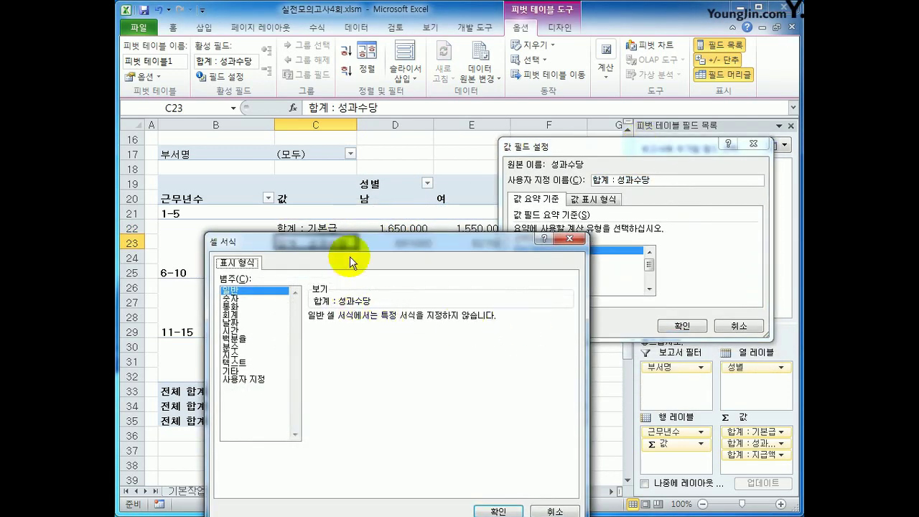
left_click_drag(349, 262, 448, 179)
left_click(338, 218)
left_click(427, 259)
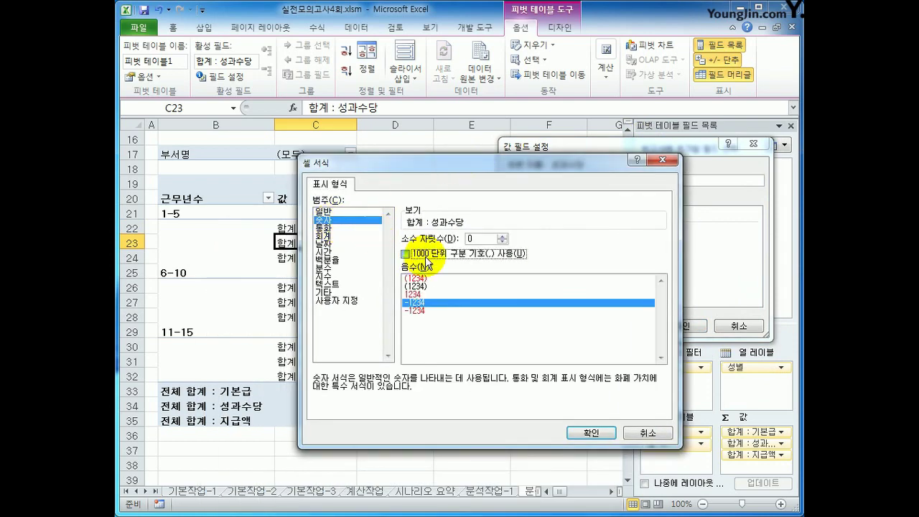
left_click(585, 433)
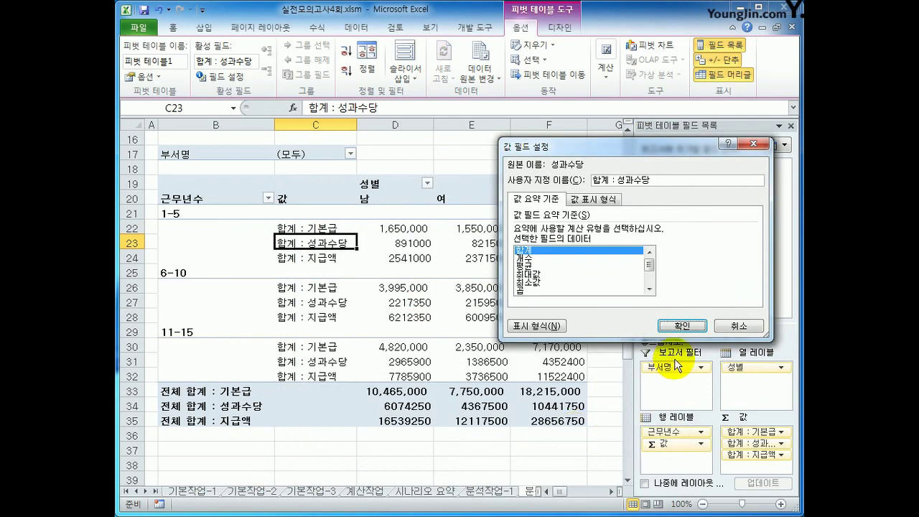
left_click(678, 325)
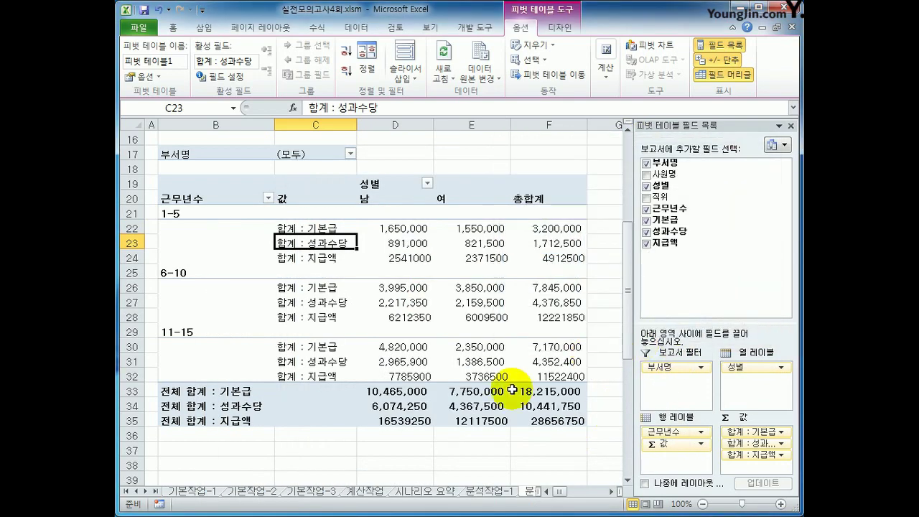
Give the 합계 : 지급액 value field the 숫자 format with the 1000 단위 구분 기호
left_click(314, 257)
right_click(315, 259)
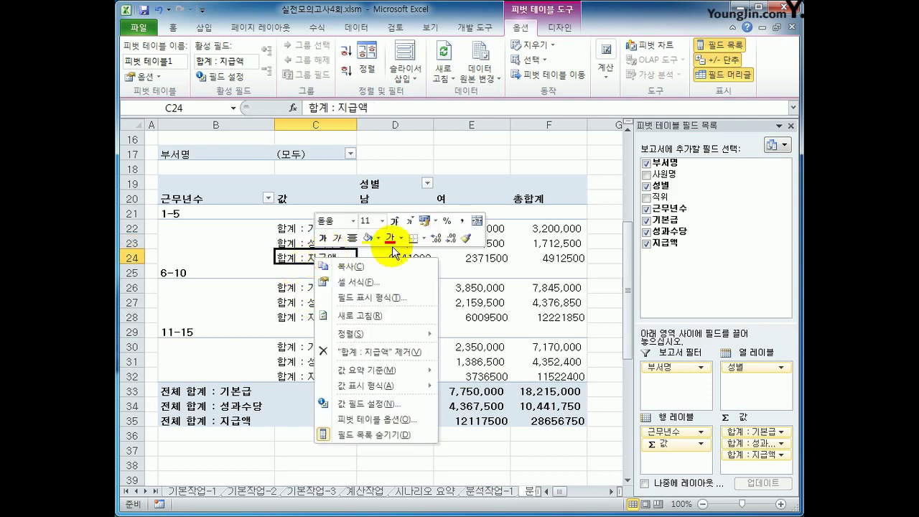
left_click(420, 409)
left_click_drag(431, 298, 638, 74)
left_click(529, 251)
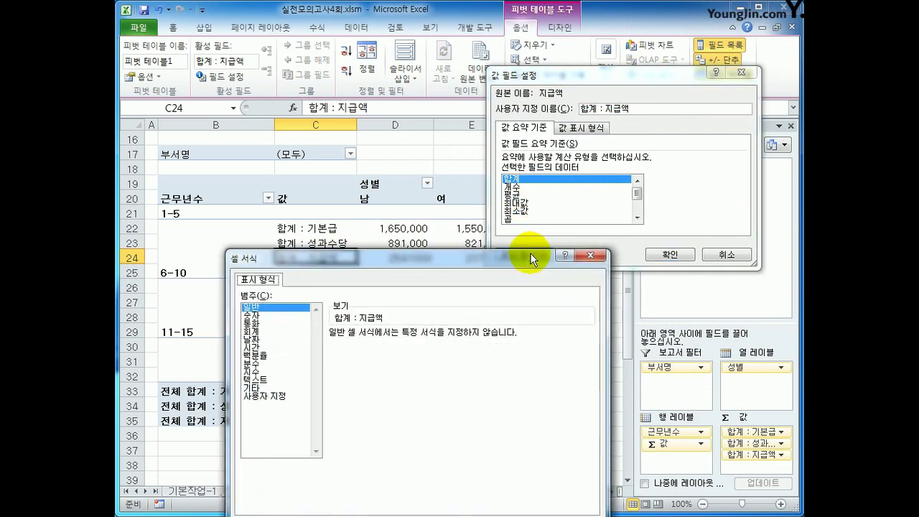
left_click_drag(500, 259, 523, 103)
left_click(297, 159)
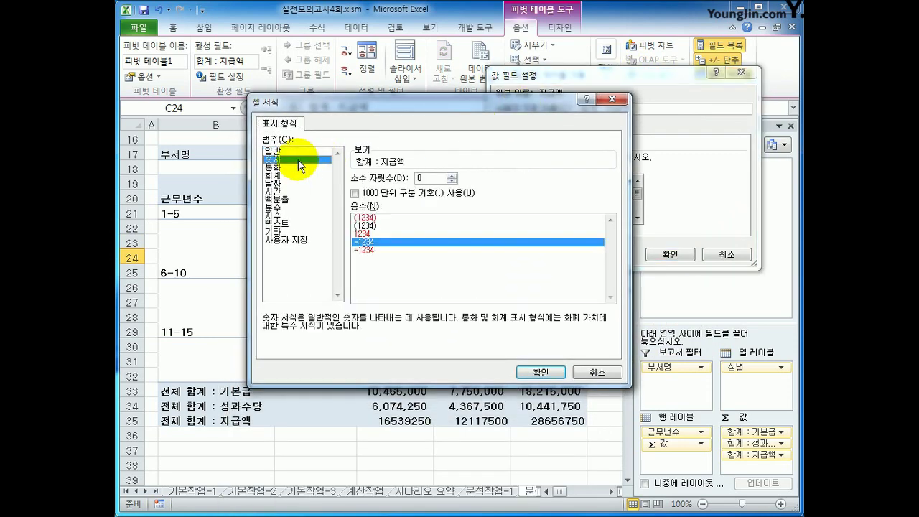
left_click(431, 193)
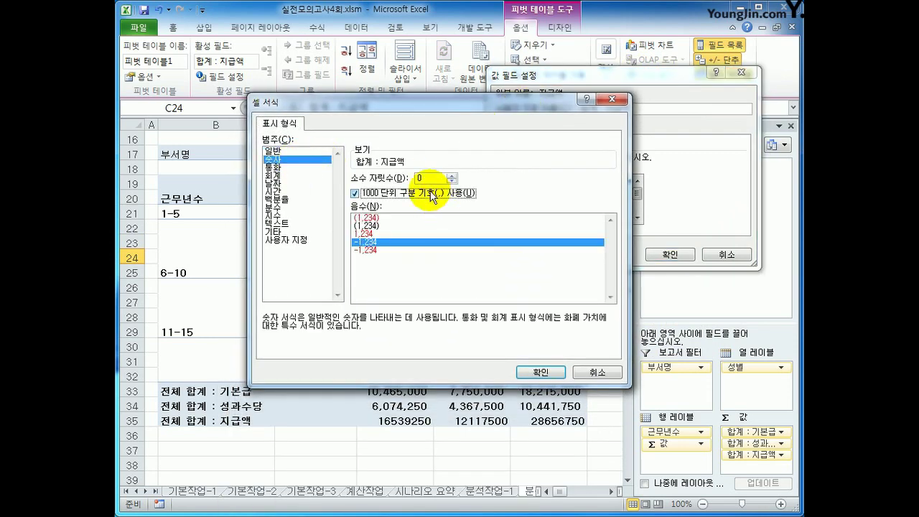
left_click(557, 376)
left_click(668, 254)
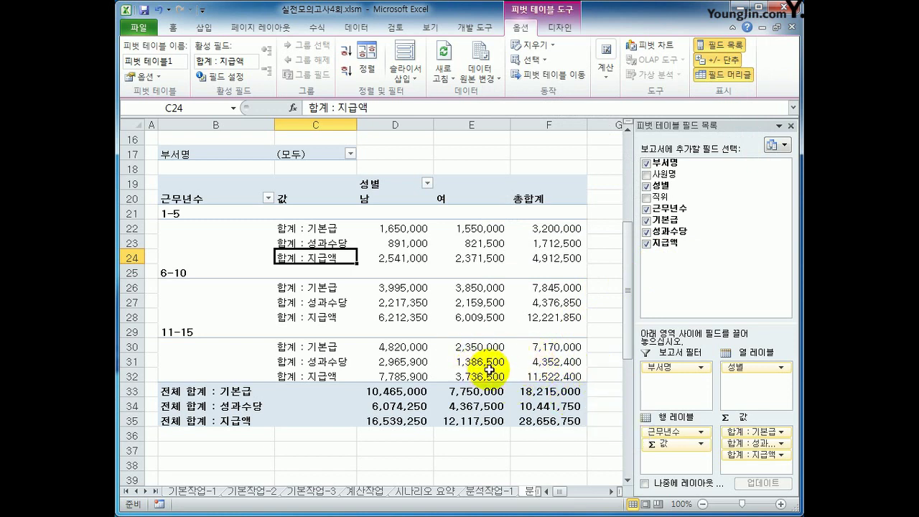
Go to the 기타작업 sheet and select an empty cell outside the tables
mouse_move(489, 369)
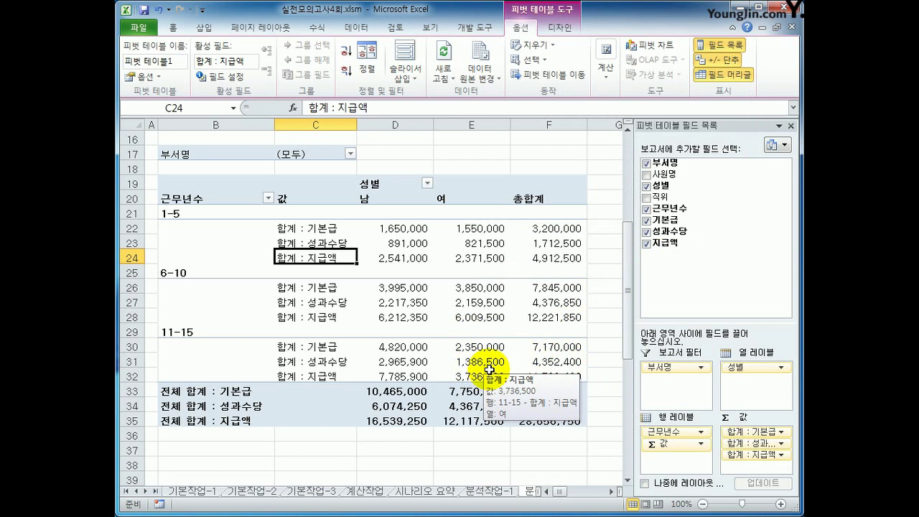
left_click(146, 491)
left_click(147, 490)
left_click(146, 491)
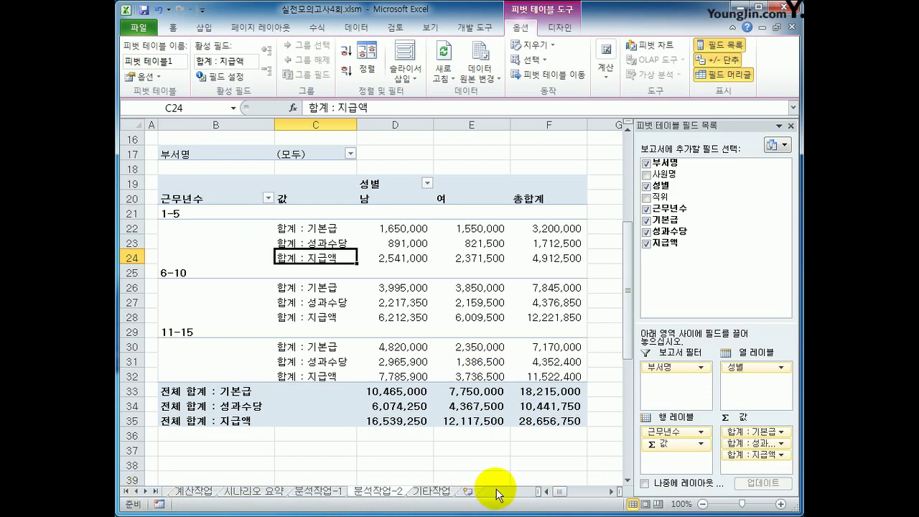
left_click(431, 490)
left_click(686, 376)
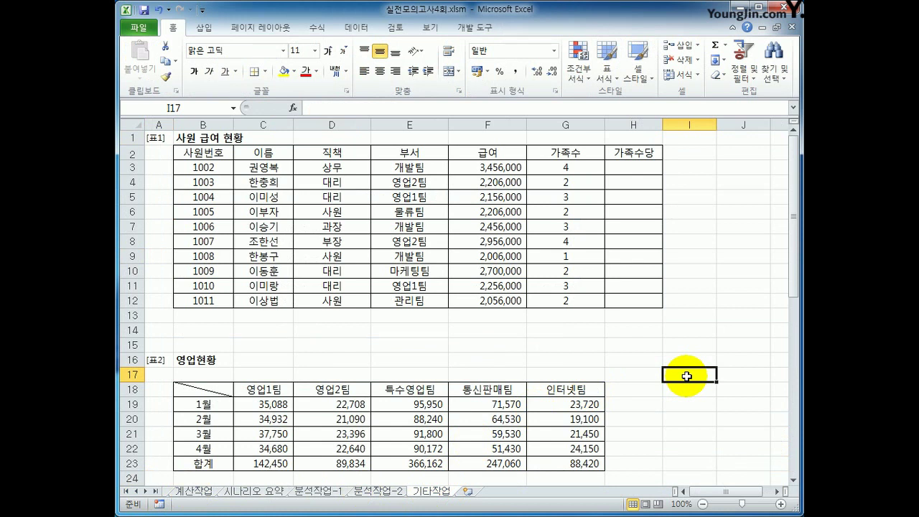
left_click(705, 344)
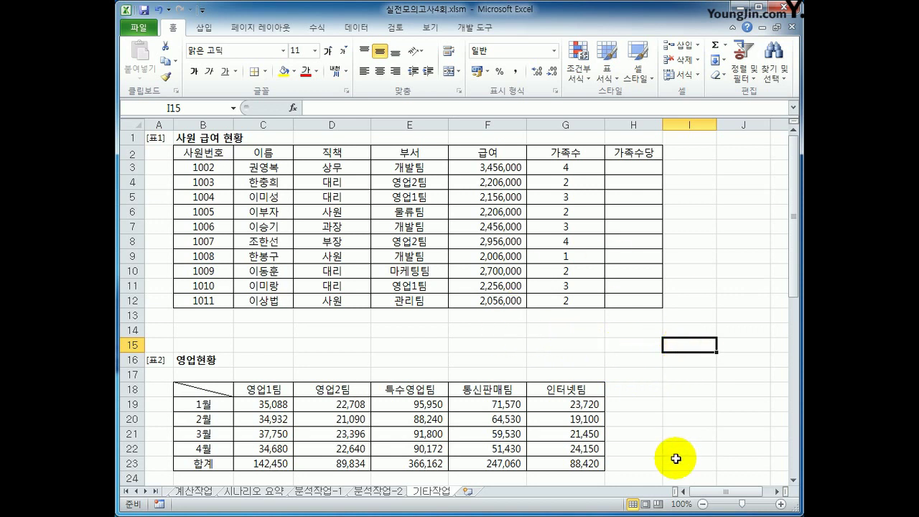
Start recording a macro named 가족수당, stored in 현재 통합 문서
left_click(473, 27)
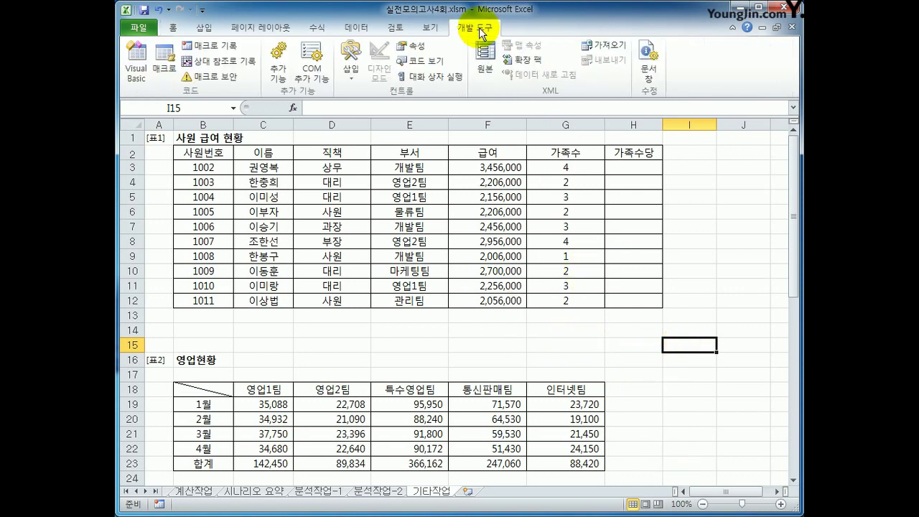
left_click(209, 45)
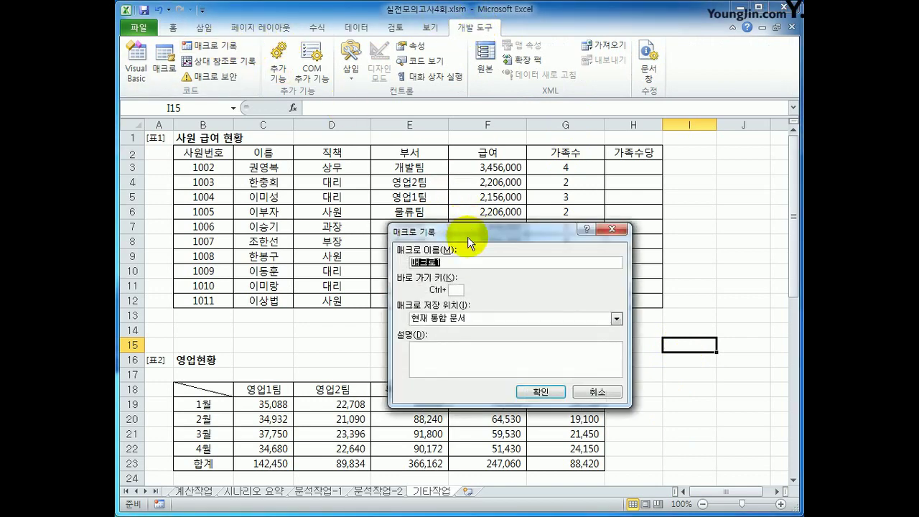
type("가족수당")
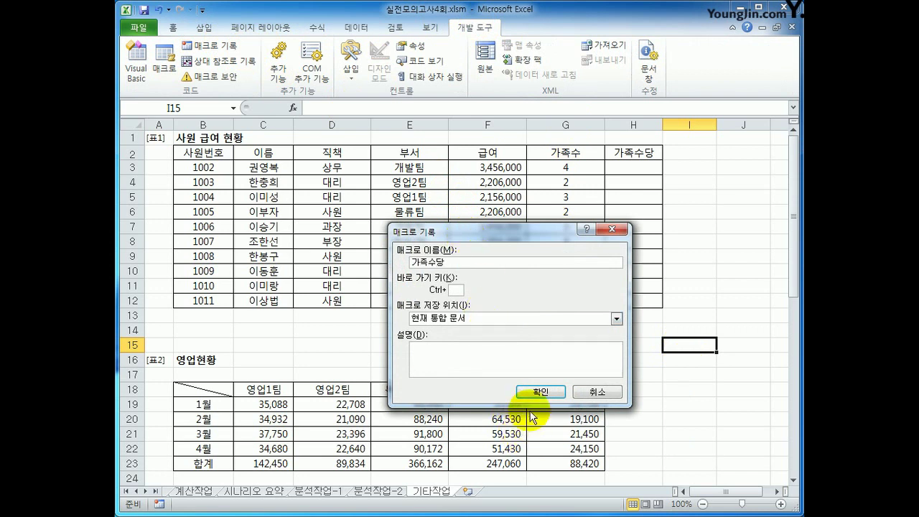
left_click(531, 389)
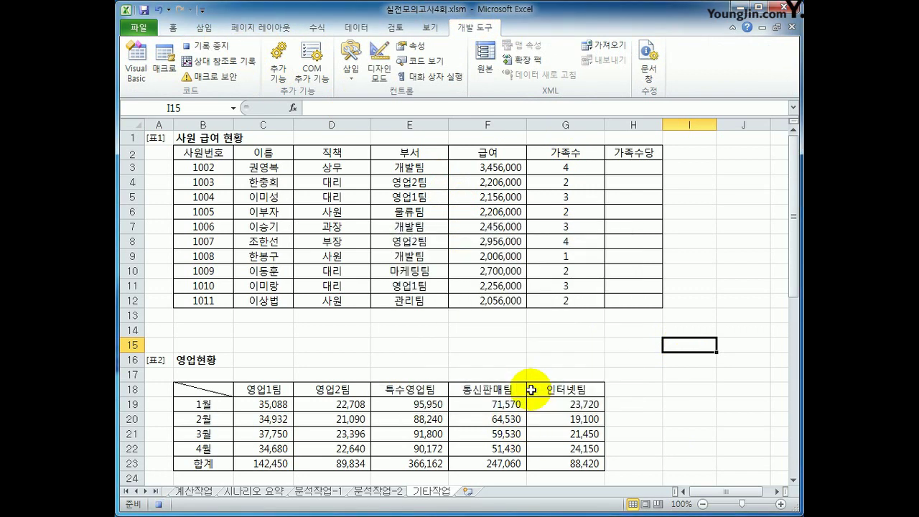
Calculate the first employee's 가족수당 in H3 with the formula =G3*55000
left_click(642, 169)
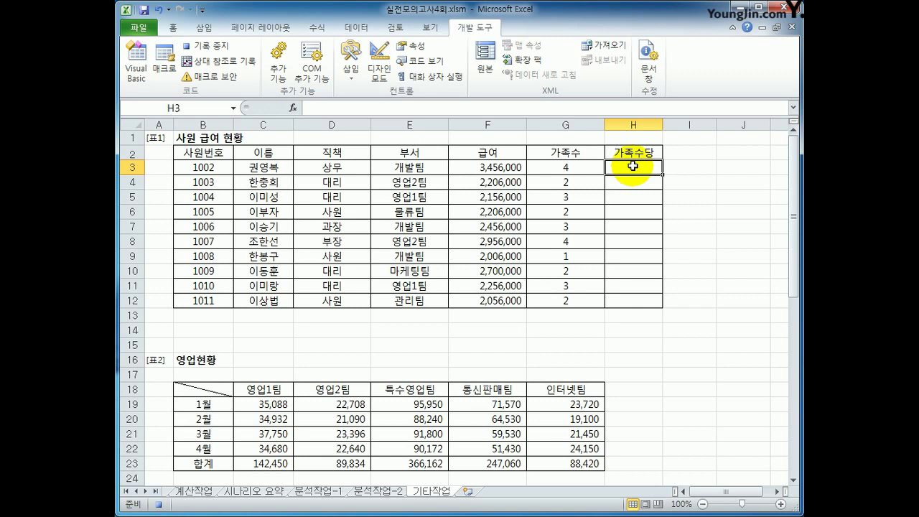
type("=")
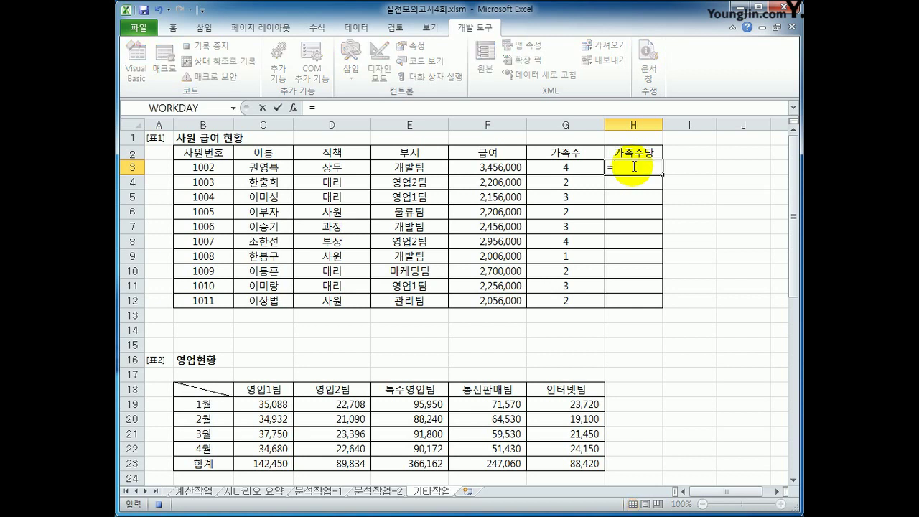
left_click(589, 168)
type("*")
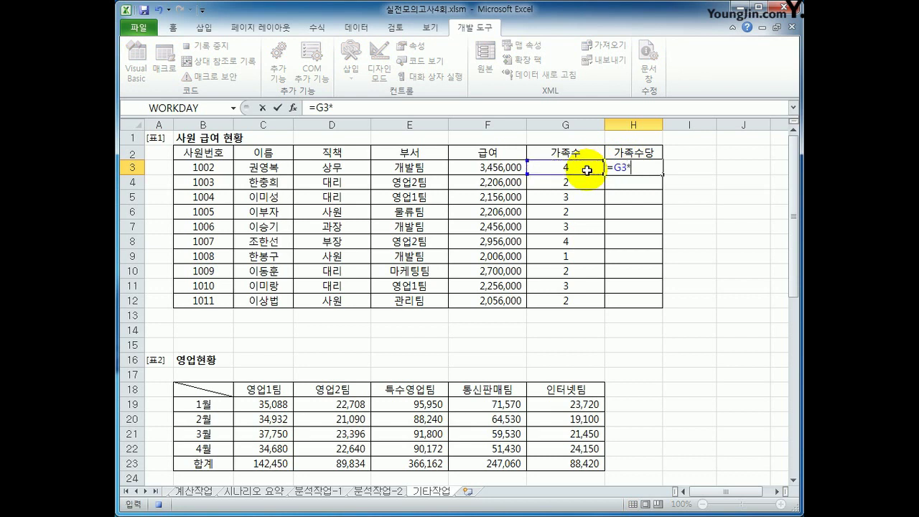
type("55000")
key("Return")
Fill the 가족수당 formula from H3 down to H12 and stop recording the macro
left_click(631, 168)
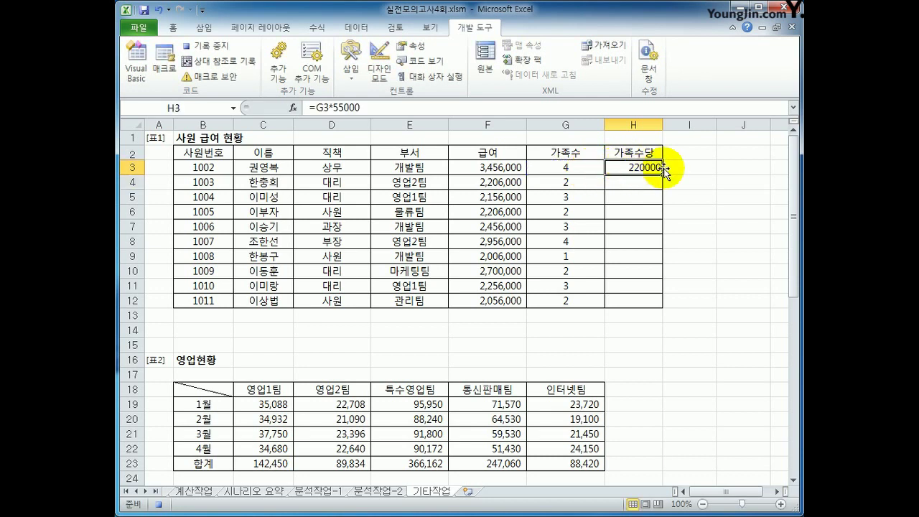
left_click_drag(662, 175, 654, 310)
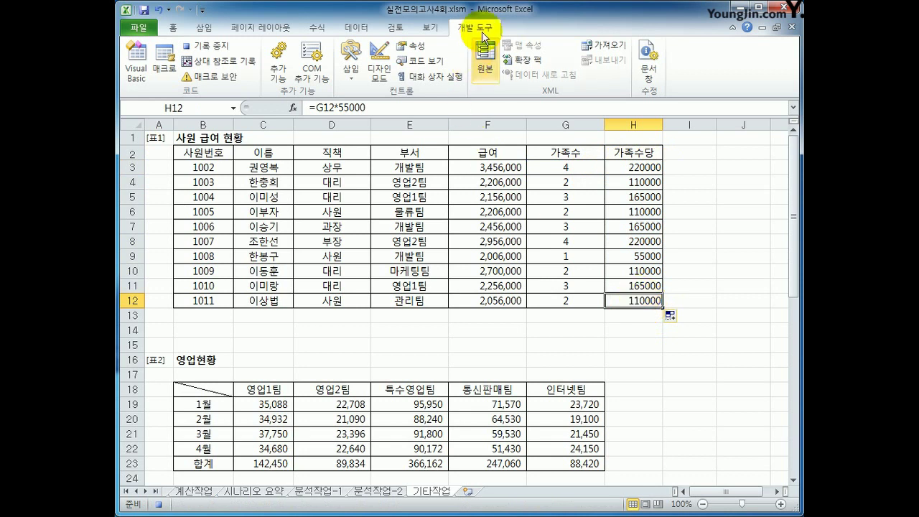
left_click(217, 48)
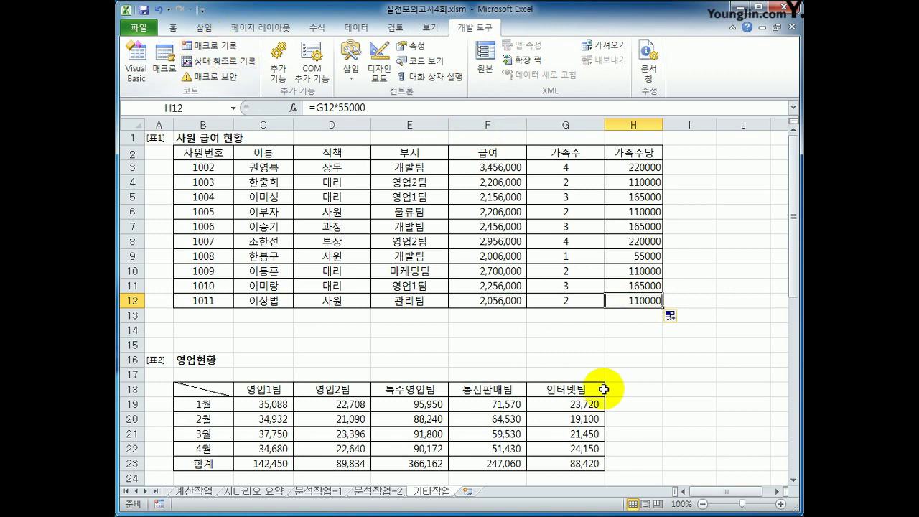
Draw an ellipse about 1.16 cm high and 4.23 cm wide over cells J3:K4
left_click(695, 400)
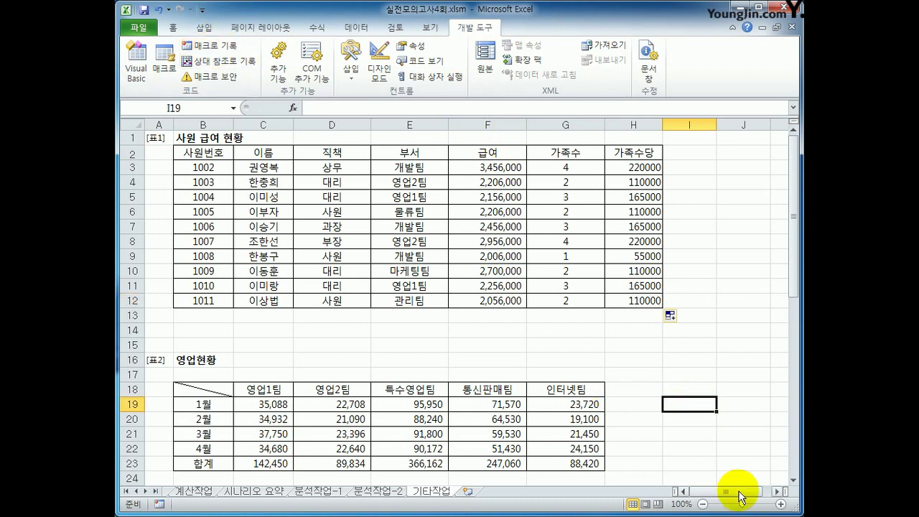
left_click(777, 491)
left_click(776, 491)
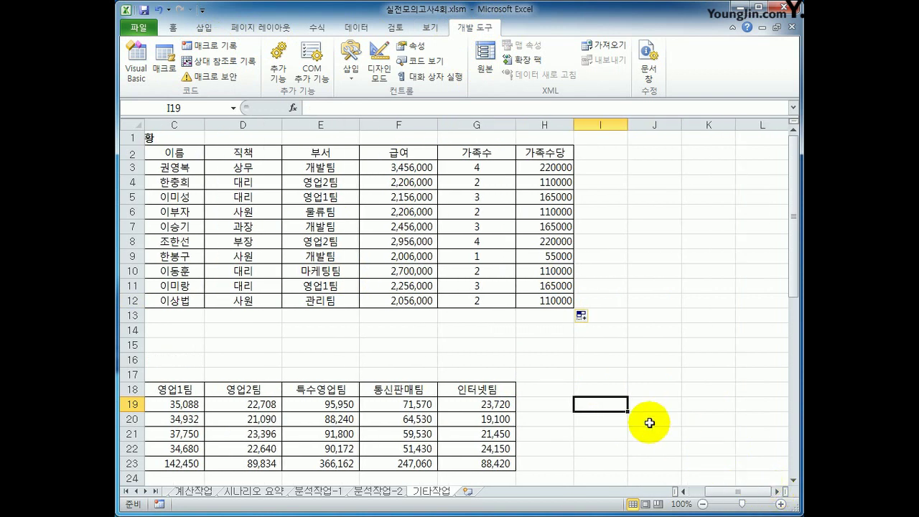
left_click(207, 28)
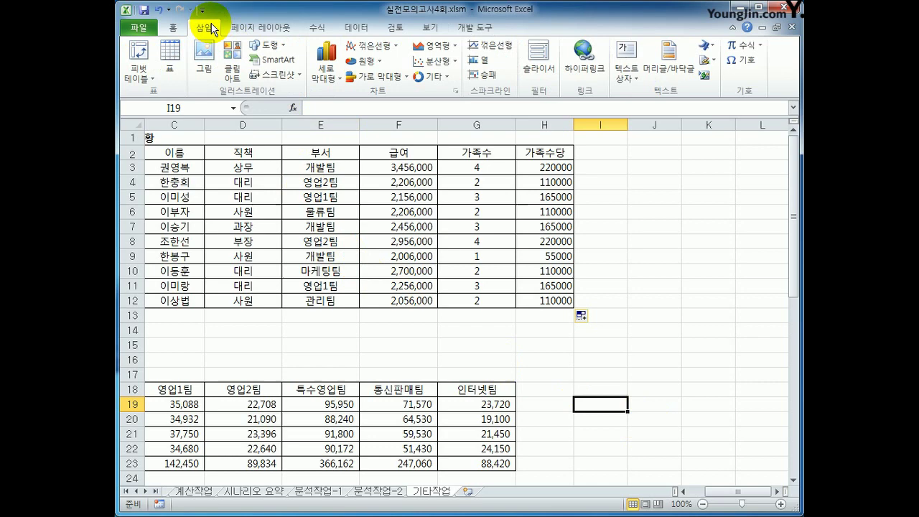
left_click(267, 44)
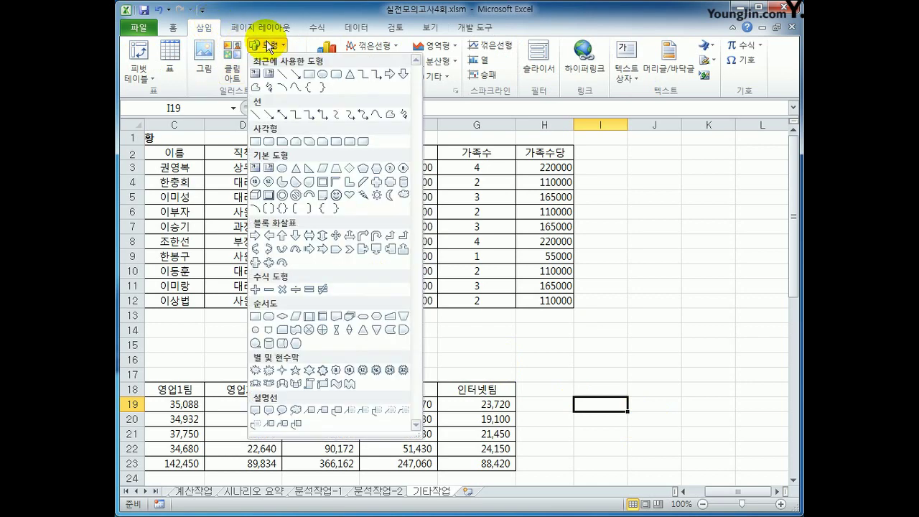
left_click(282, 174)
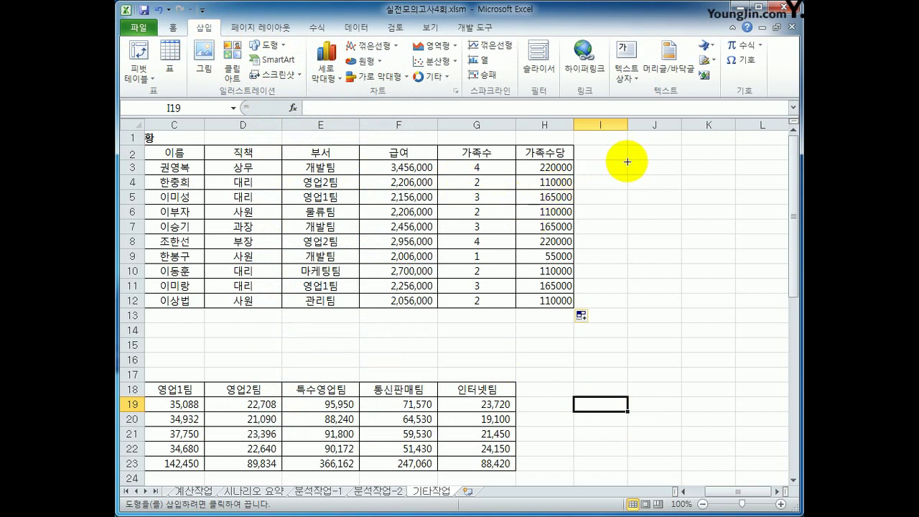
mouse_move(627, 161)
left_mouse_down()
mouse_move(710, 177)
mouse_move(716, 191)
left_mouse_up()
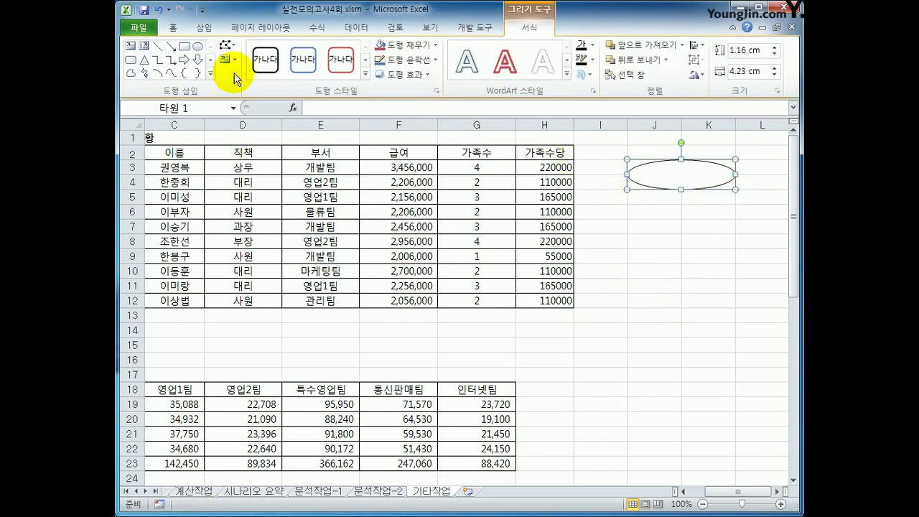
left_click(197, 30)
left_click(268, 44)
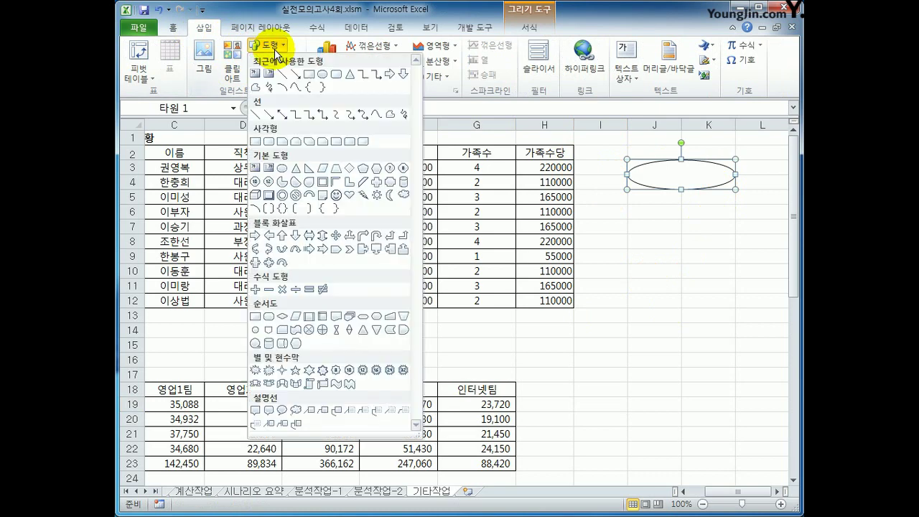
left_click(283, 168)
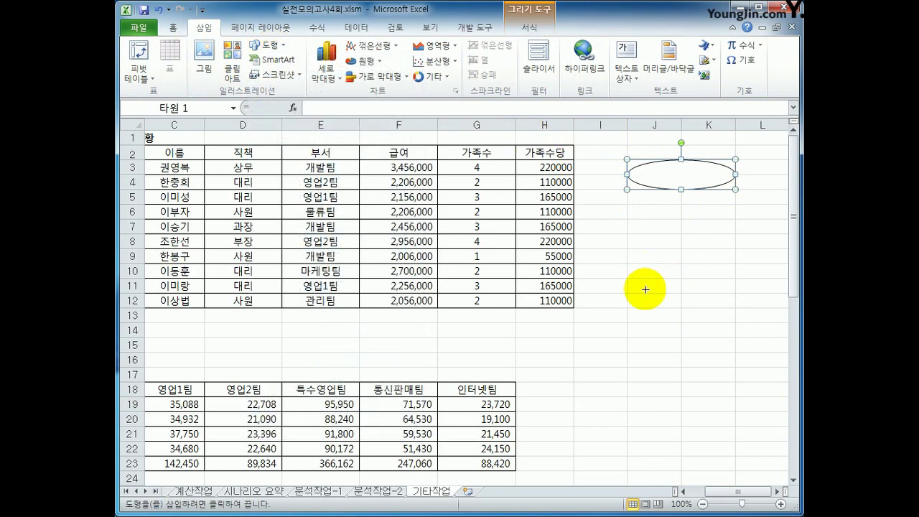
mouse_move(629, 271)
left_mouse_down()
mouse_move(708, 331)
mouse_move(682, 337)
left_mouse_up()
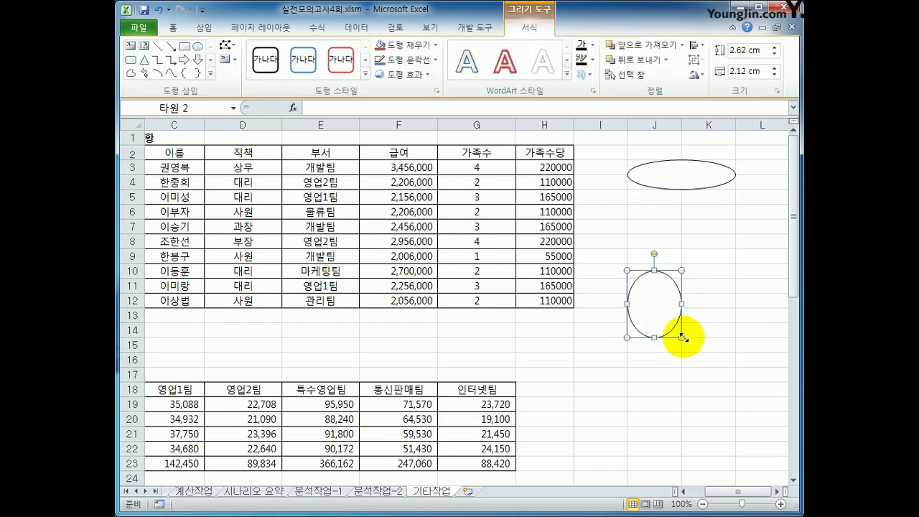
key("Delete")
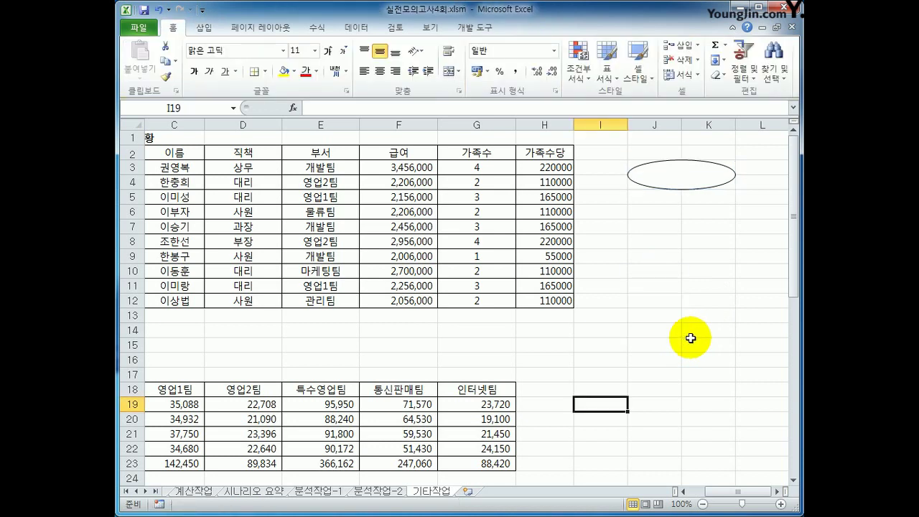
left_click(723, 181)
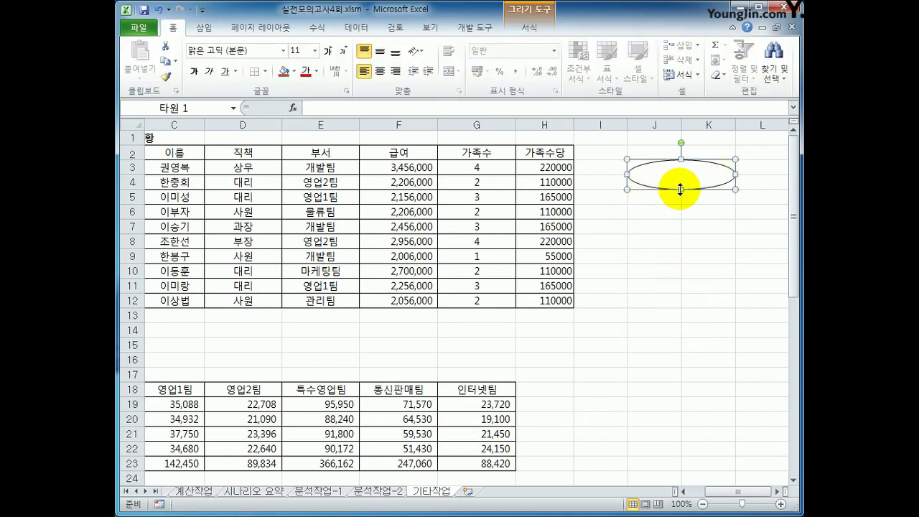
mouse_move(681, 189)
left_mouse_down()
mouse_move(674, 203)
mouse_move(679, 190)
left_mouse_up()
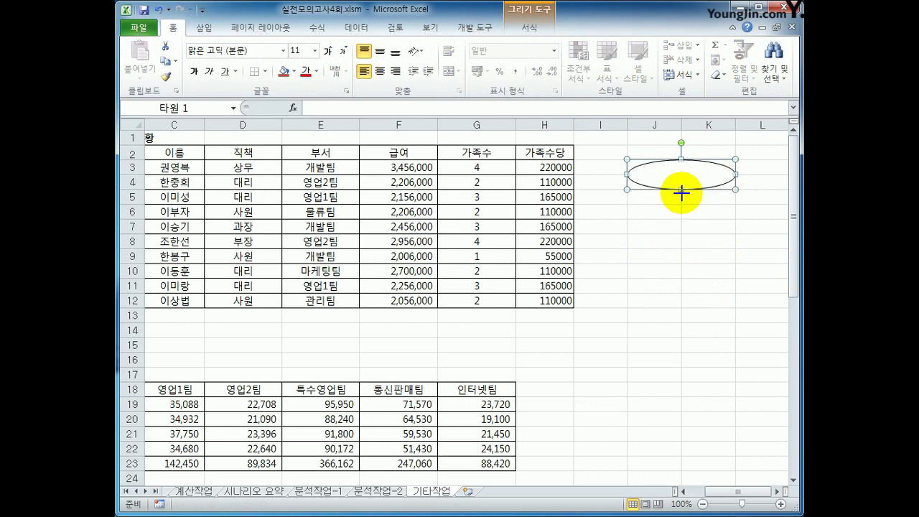
left_click(658, 225)
left_click(612, 164)
left_click_drag(612, 163, 604, 180)
left_click(611, 225)
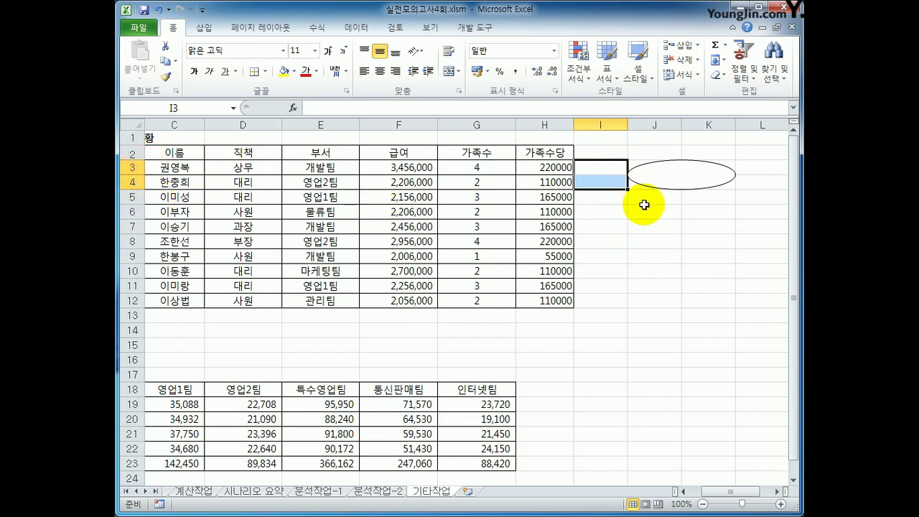
Label the ellipse 가족수당 and centre its text vertically and horizontally
left_click(671, 179)
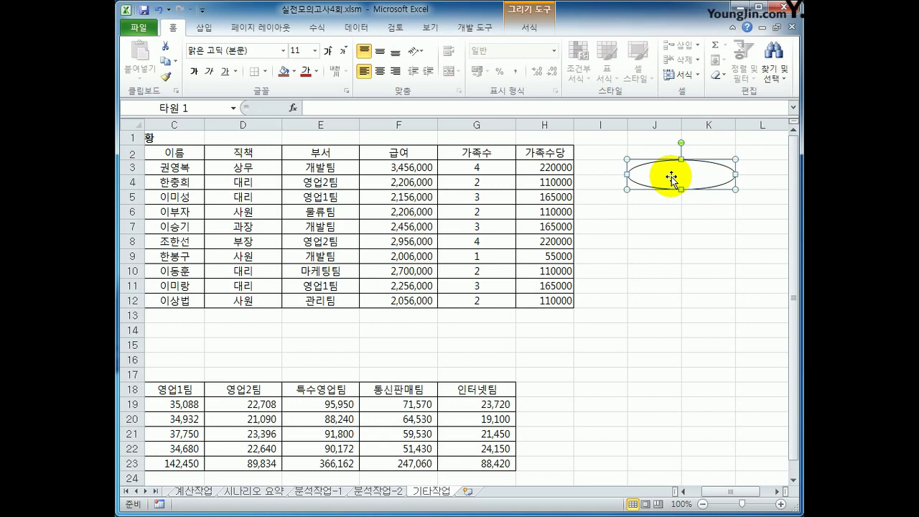
type("가족수당")
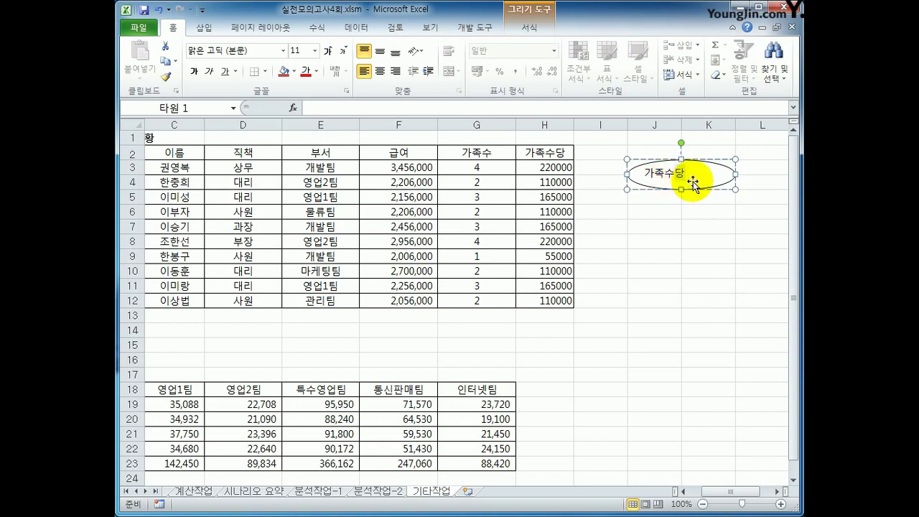
left_click(693, 184)
left_click(380, 51)
left_click(381, 71)
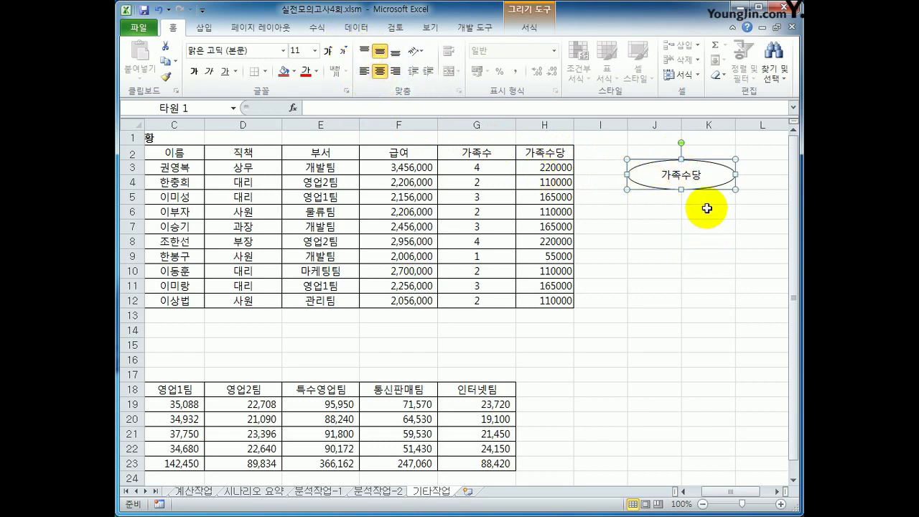
Assign the 가족수당 macro to the ellipse and deselect the shape
right_click(646, 172)
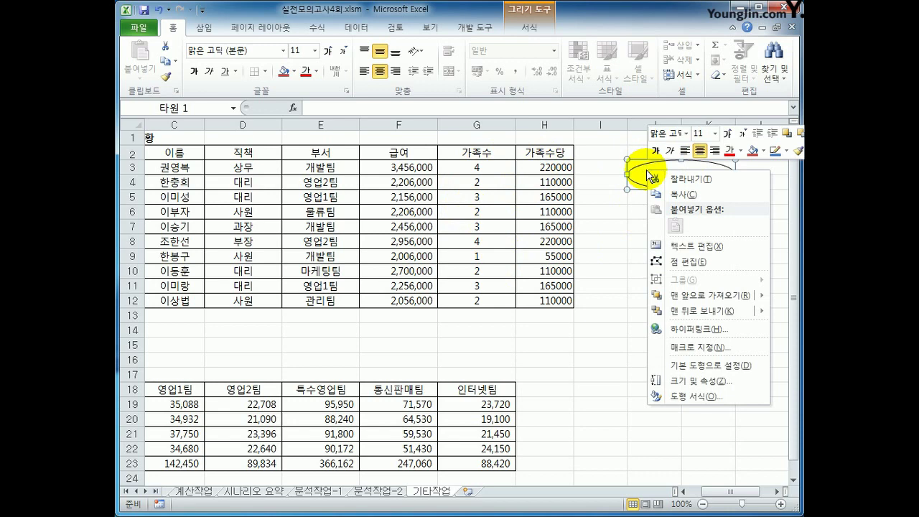
left_click(693, 350)
left_click_drag(637, 233, 330, 107)
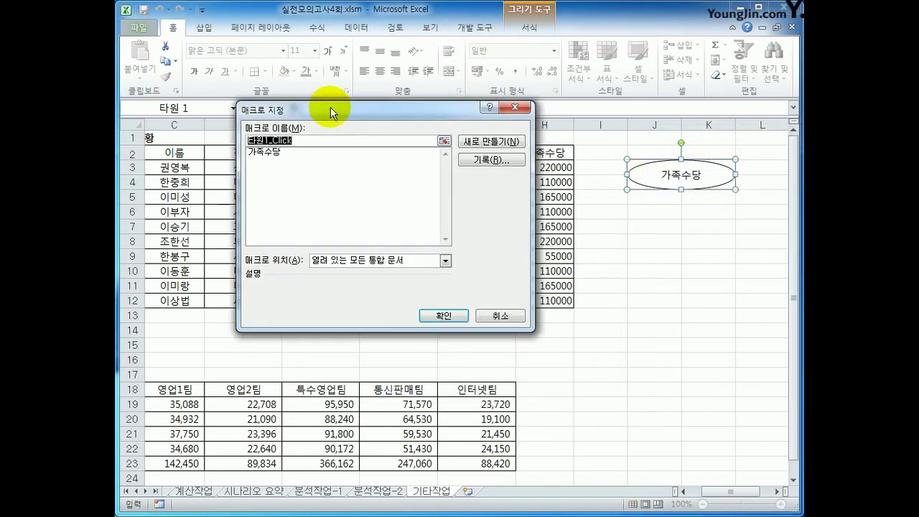
left_click(284, 154)
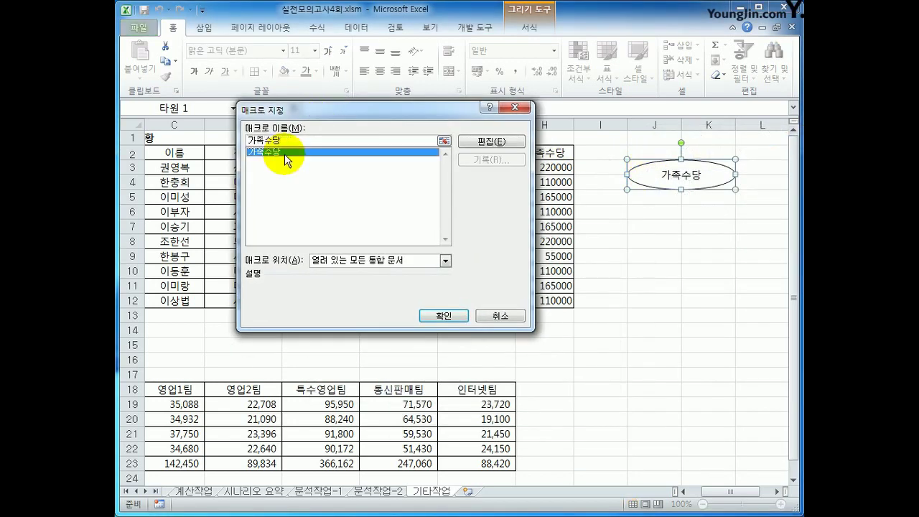
left_click(444, 315)
left_click(707, 299)
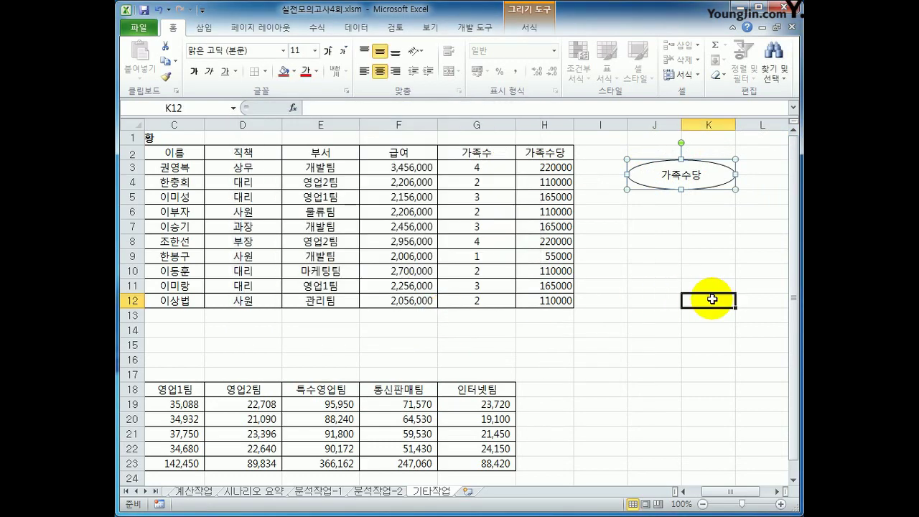
Clear the 가족수당 values in H3:H12 and run the macro from the ellipse to recalculate them
left_click_drag(555, 173, 550, 301)
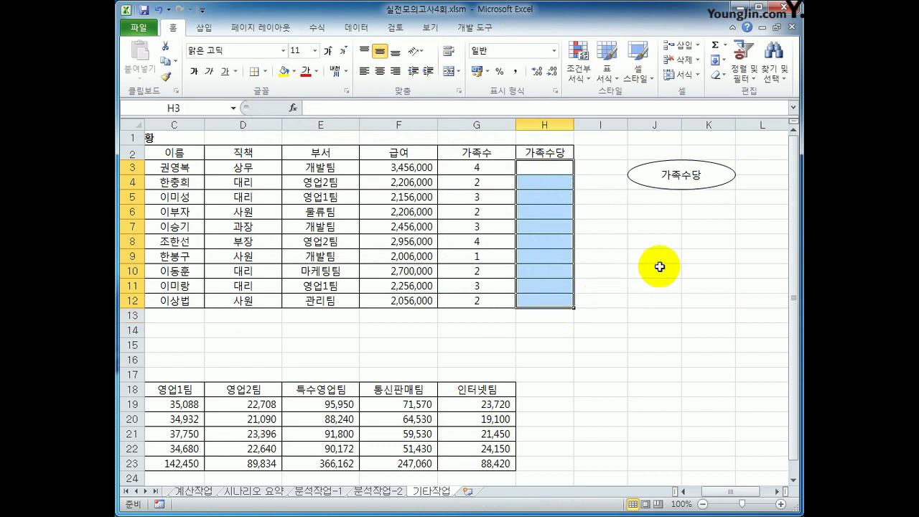
left_click(656, 267)
left_click(671, 182)
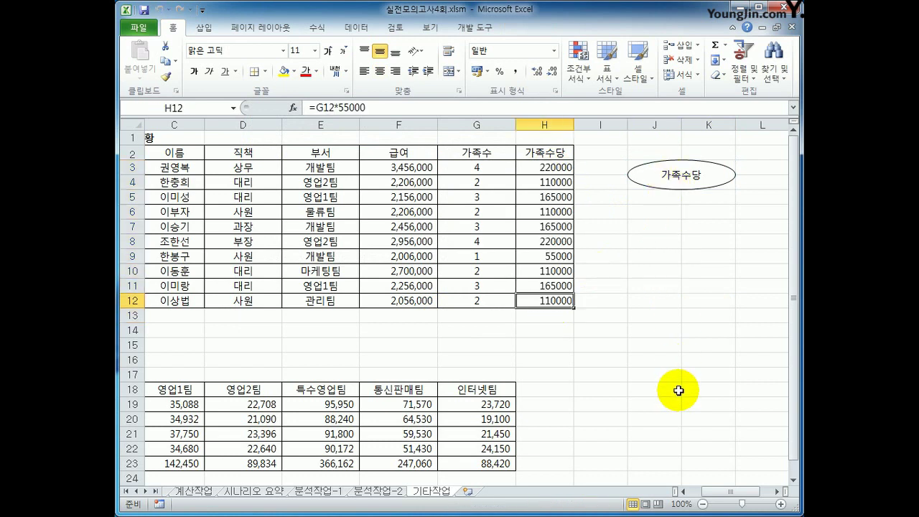
left_click(587, 340)
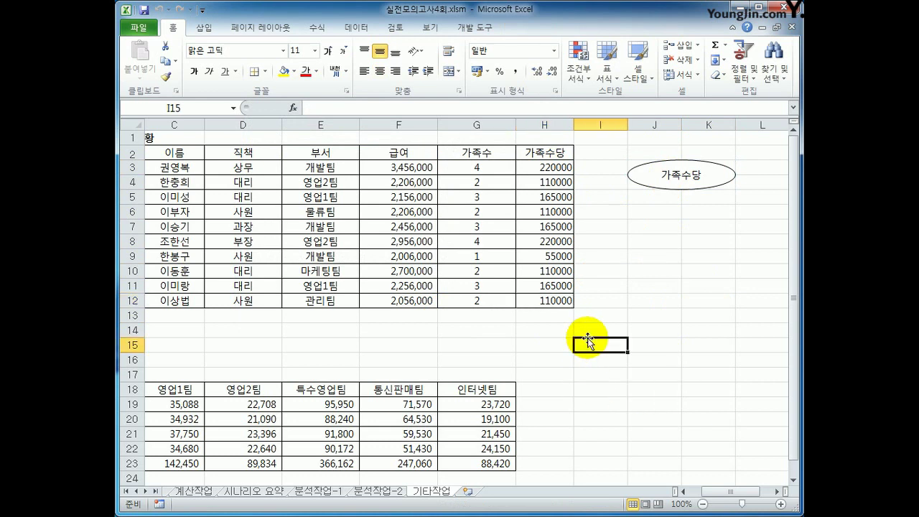
left_click(619, 302)
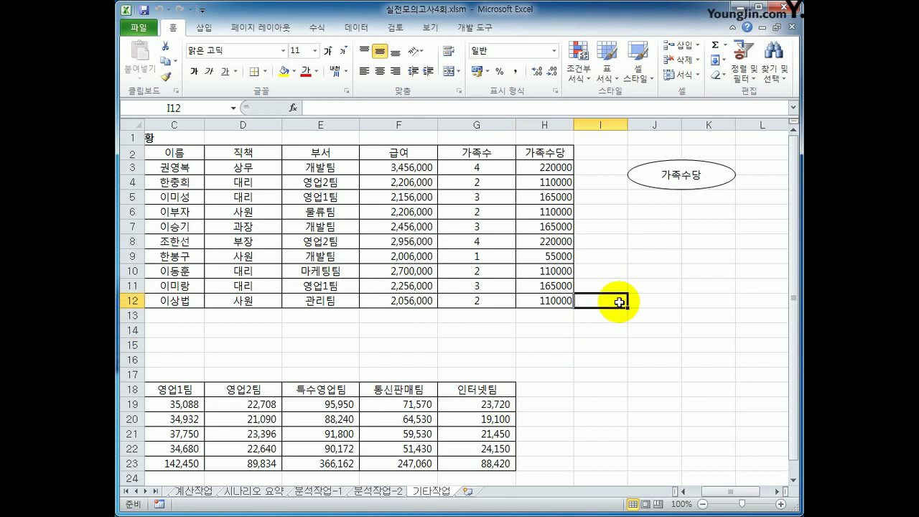
From empty cell K17, start recording a macro named 서식지정, stored in 현재 통합 문서
left_click(700, 374)
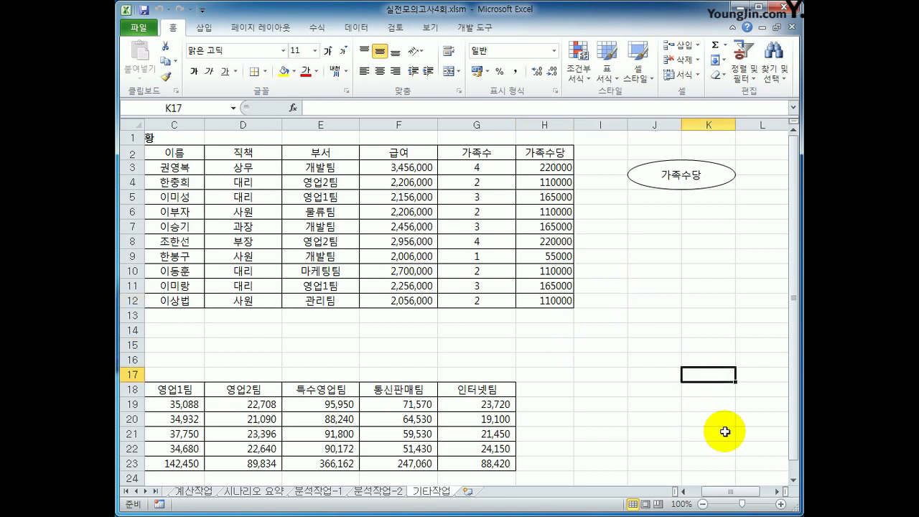
left_click(474, 28)
left_click(208, 45)
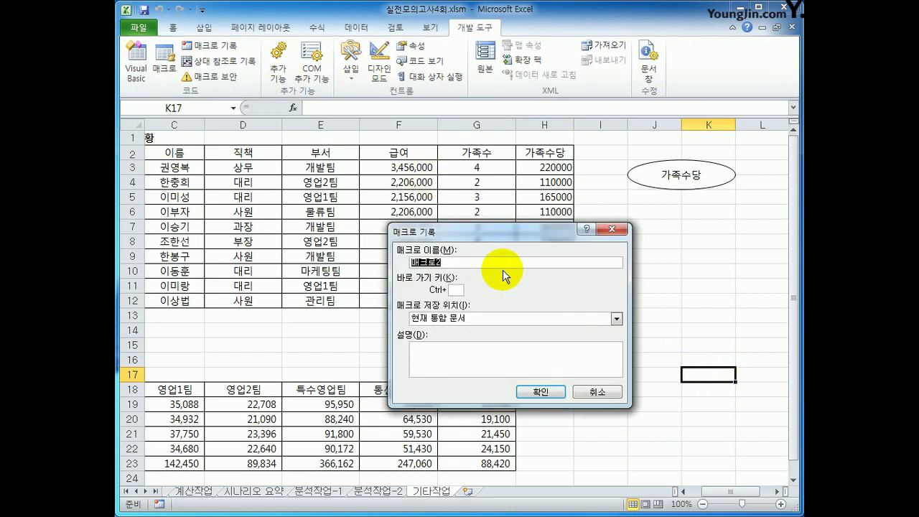
type("서식지정")
left_click(539, 391)
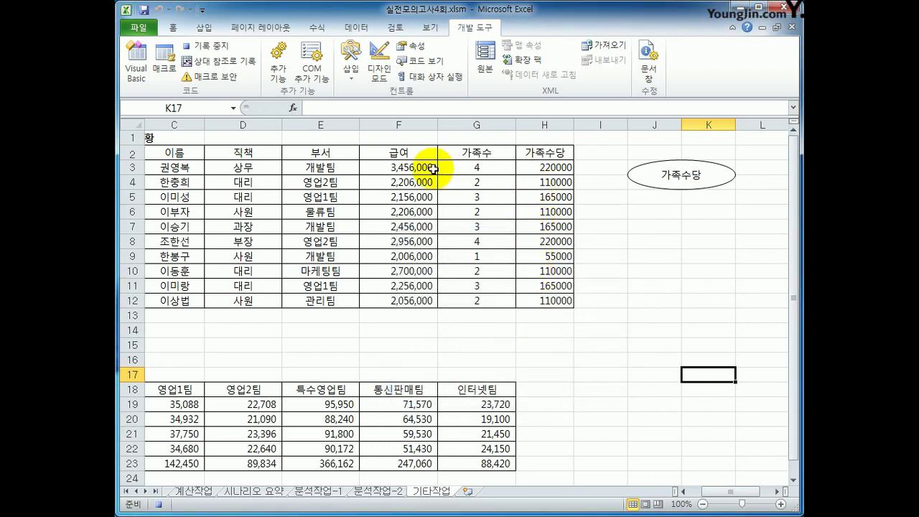
Format the 급여 values in F3:F12 as italic with a yellow fill, and stop recording the macro
left_click_drag(410, 166, 417, 298)
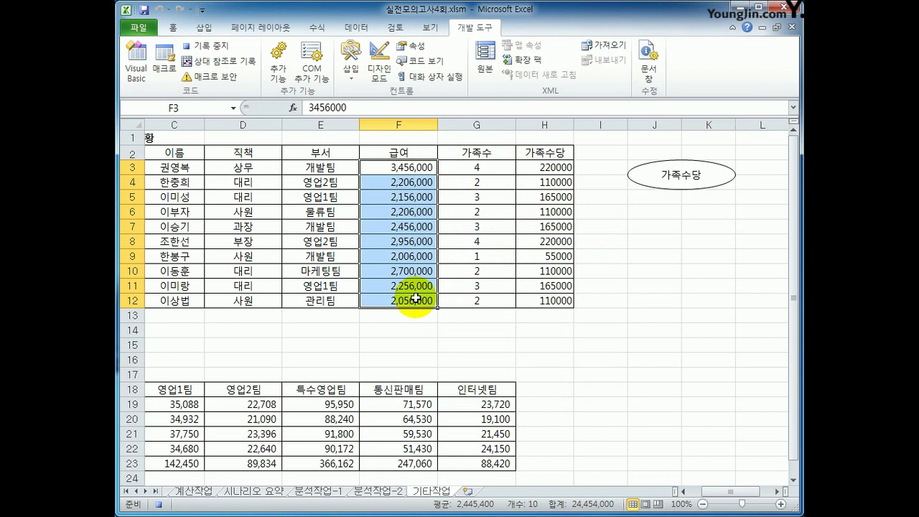
left_click(173, 27)
left_click(209, 71)
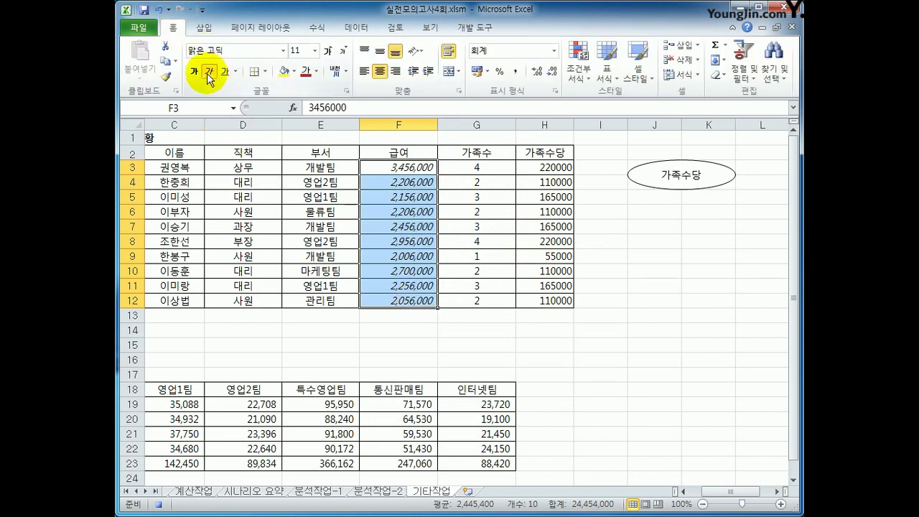
left_click(294, 71)
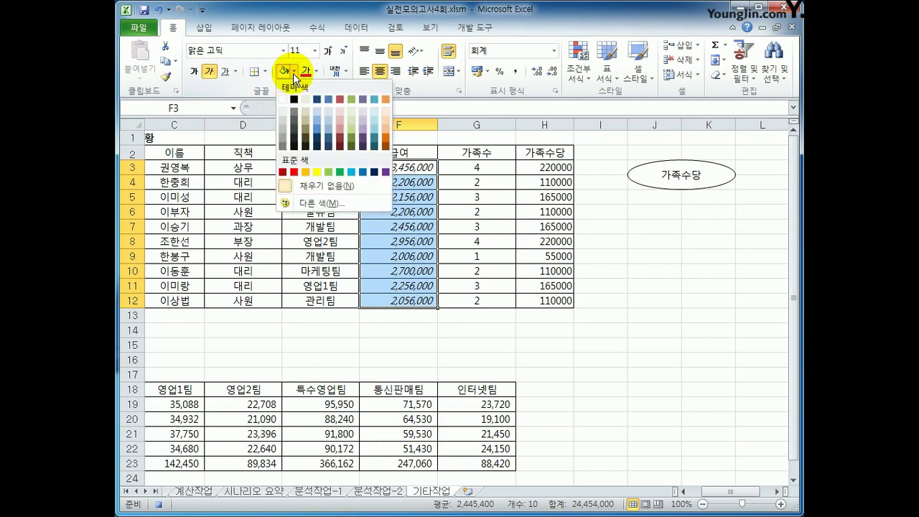
left_click(328, 172)
left_click(385, 169)
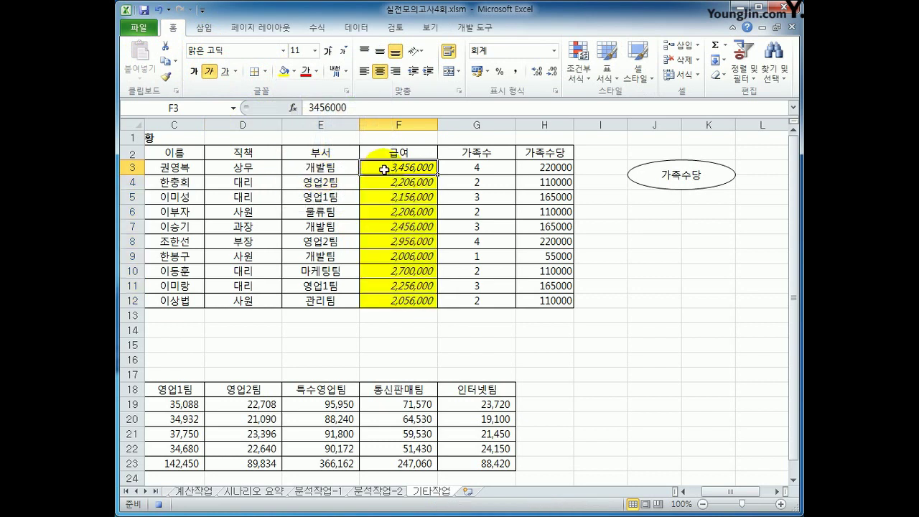
left_click(477, 27)
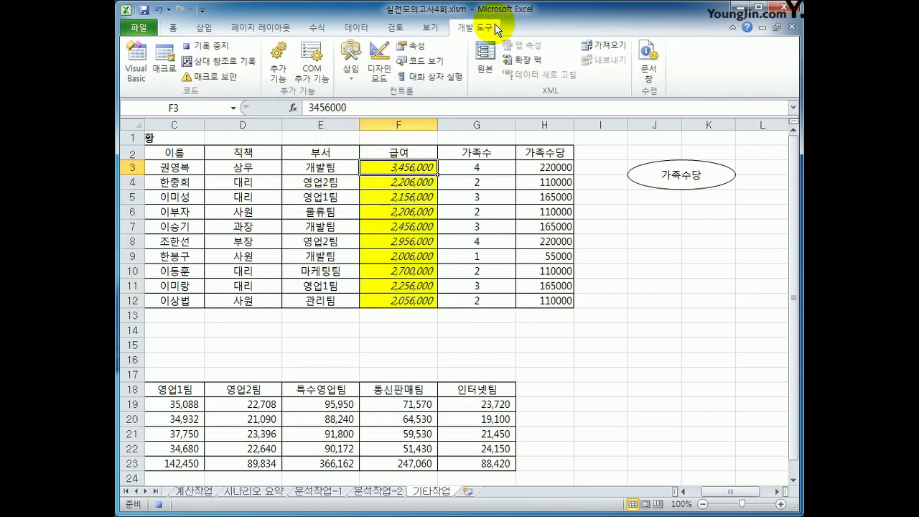
left_click(225, 48)
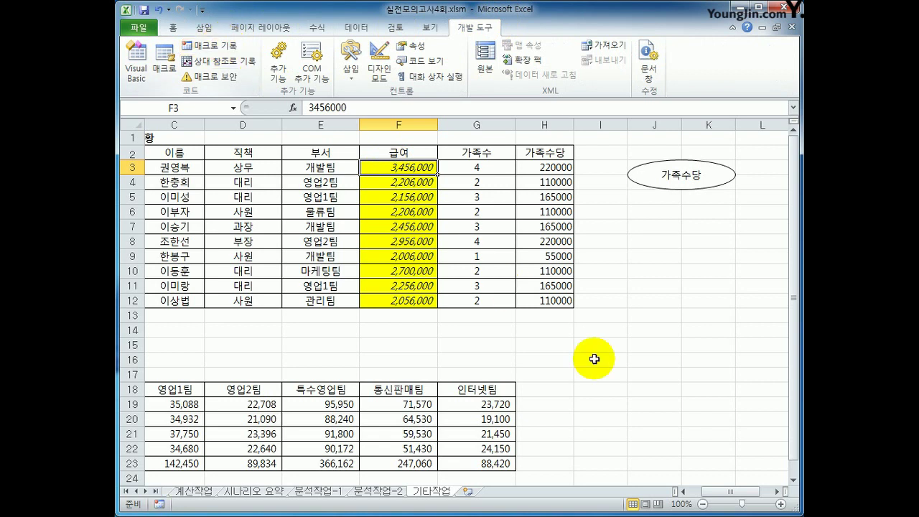
Draw a rectangle exactly covering cells J6:K7 and label it 서식지정
left_click(636, 400)
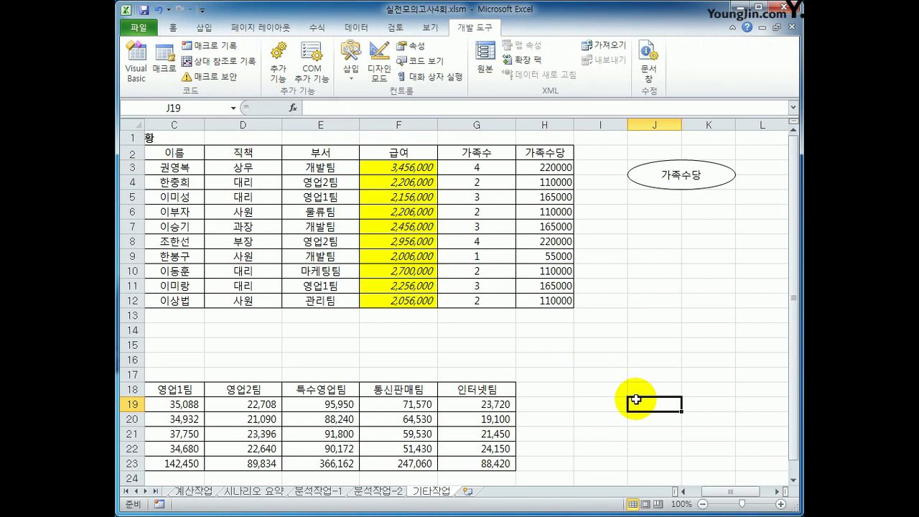
left_click(204, 27)
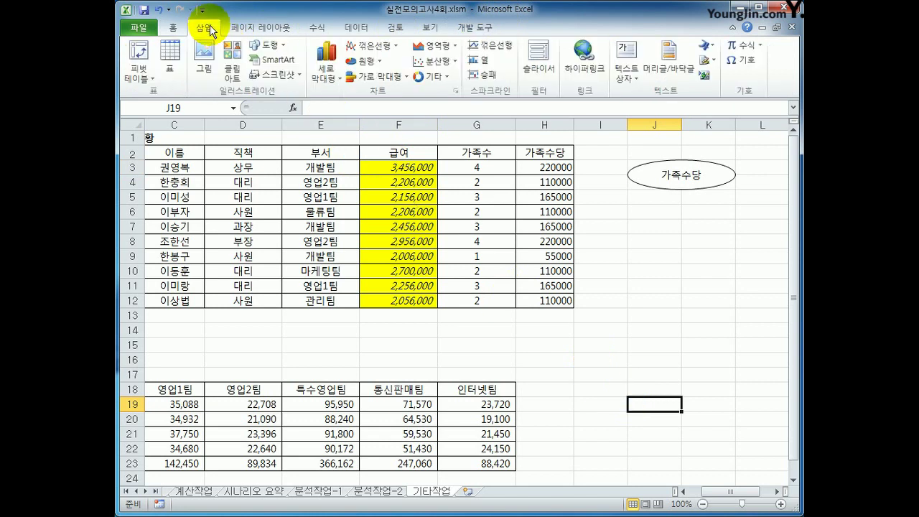
left_click(278, 49)
left_click(247, 133)
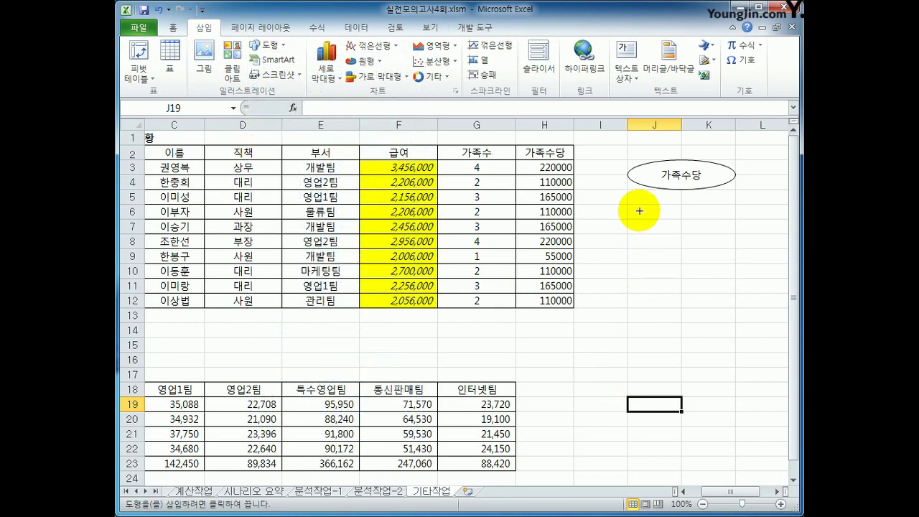
key("alt")
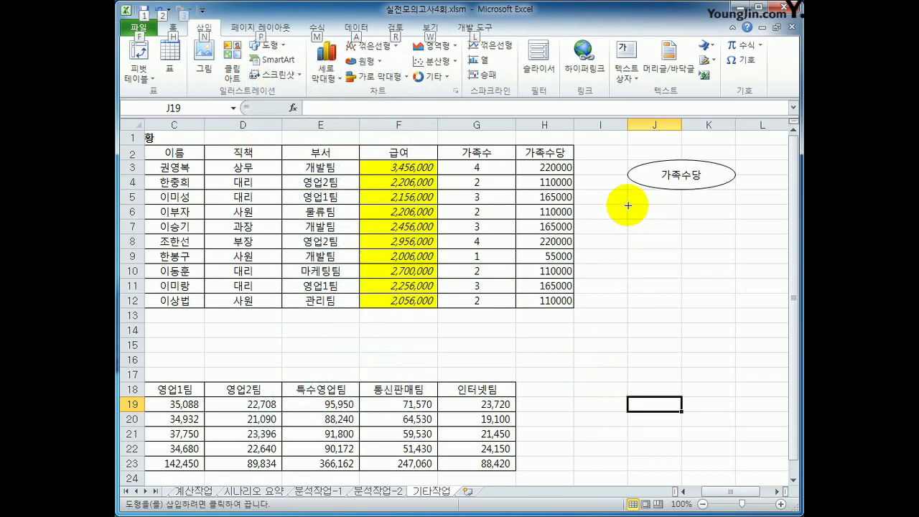
left_click_drag(627, 204, 715, 233)
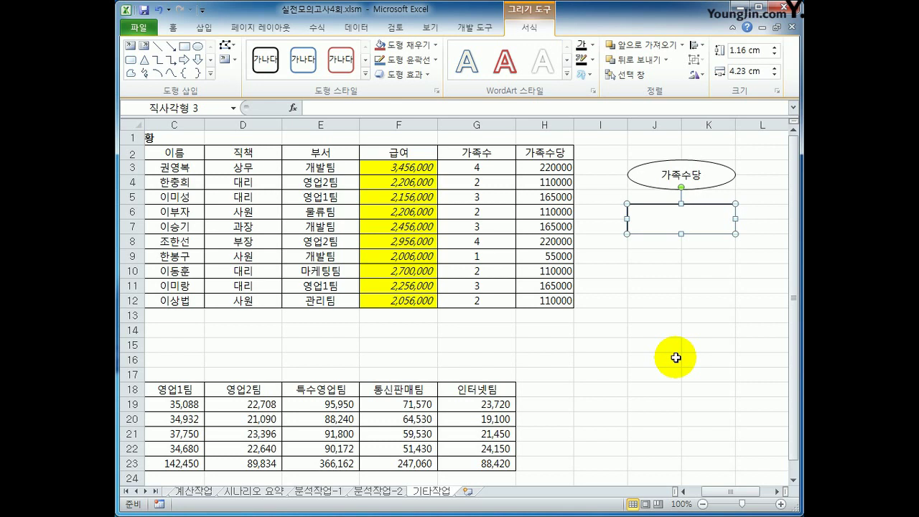
type("서식지정")
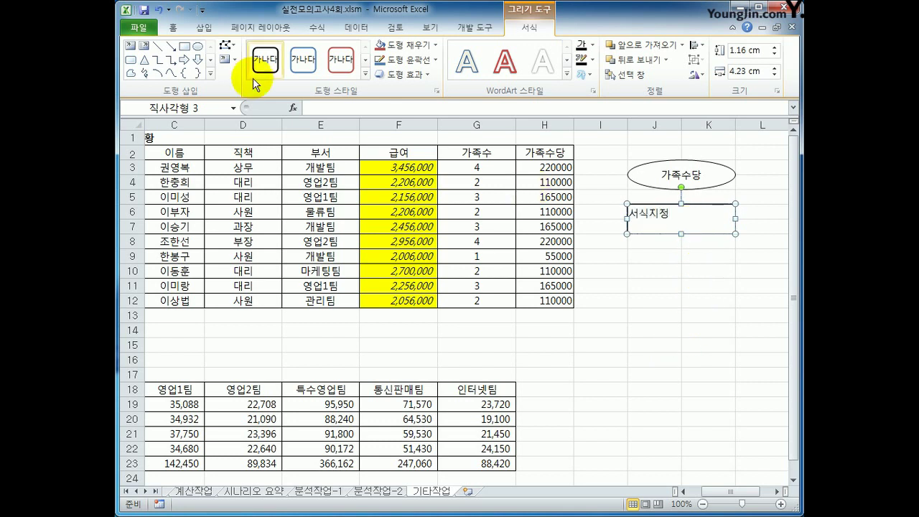
Centre the 서식지정 label vertically and horizontally inside the rectangle
left_click(173, 29)
left_click(380, 51)
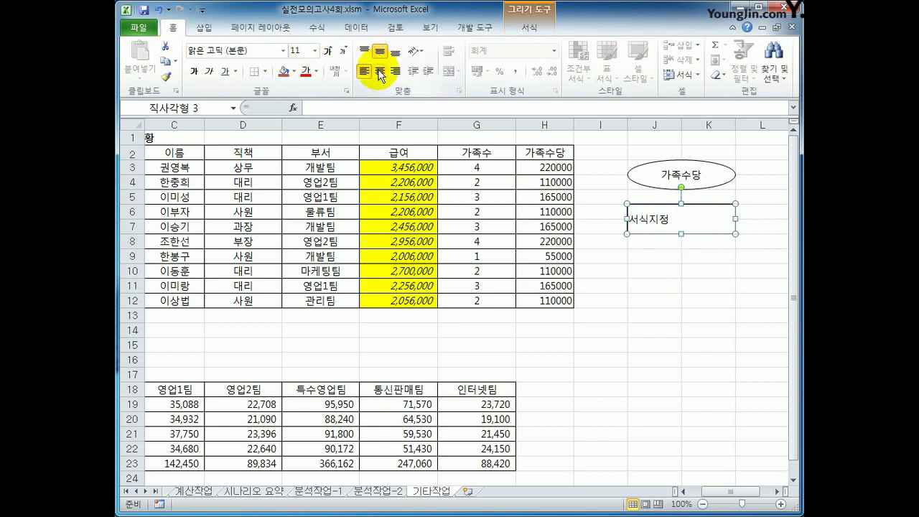
left_click(379, 71)
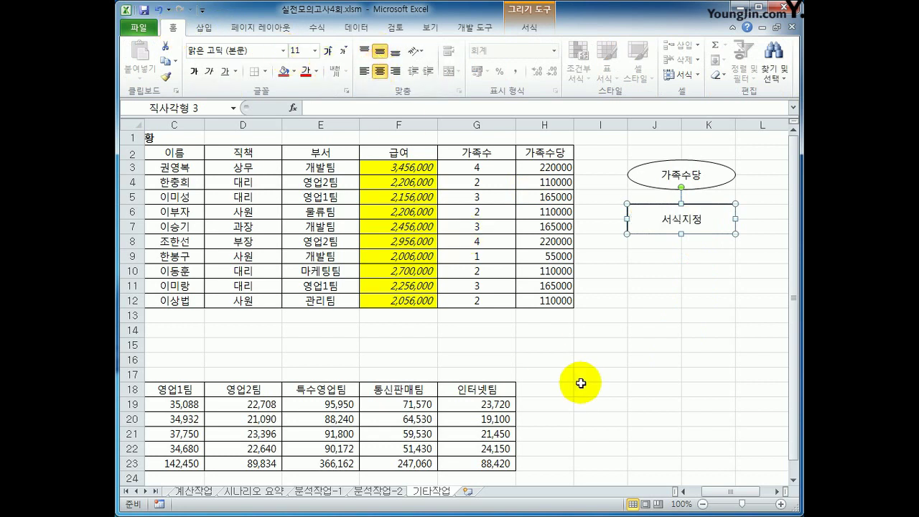
Assign the 서식지정 macro to the rectangle, deselect the shape and run the macro from it
right_click(713, 228)
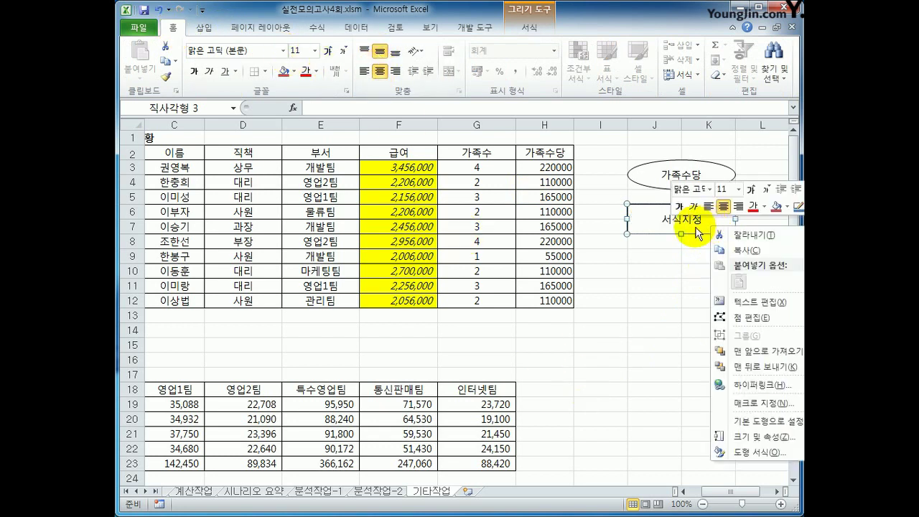
left_click(752, 406)
left_click_drag(614, 345, 378, 127)
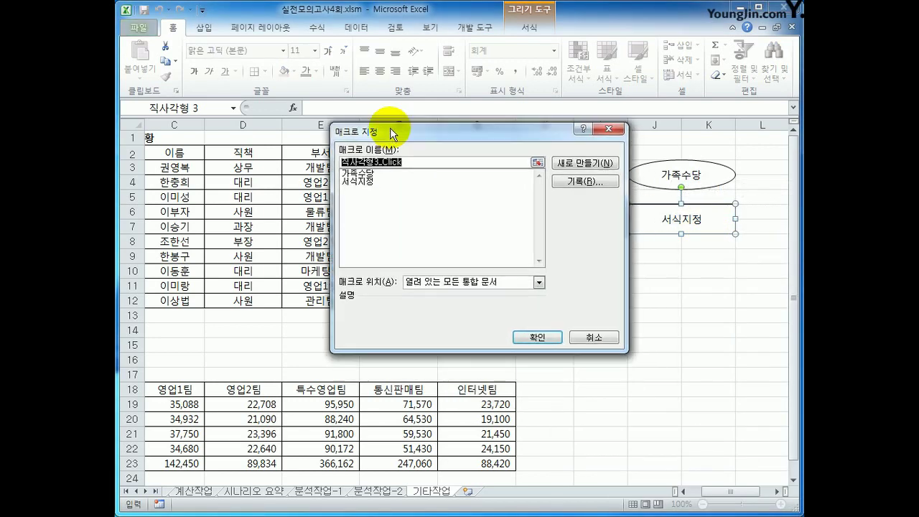
left_click(367, 182)
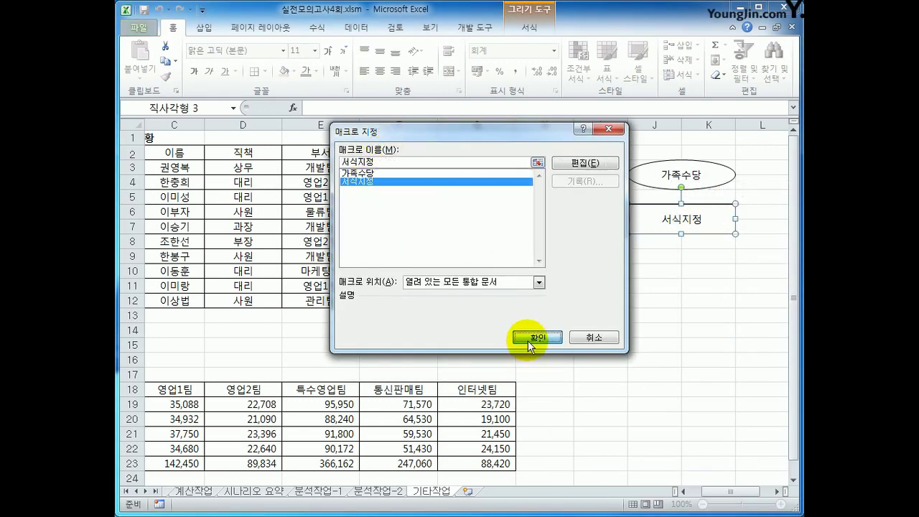
left_click(529, 339)
left_click(663, 368)
left_click(661, 214)
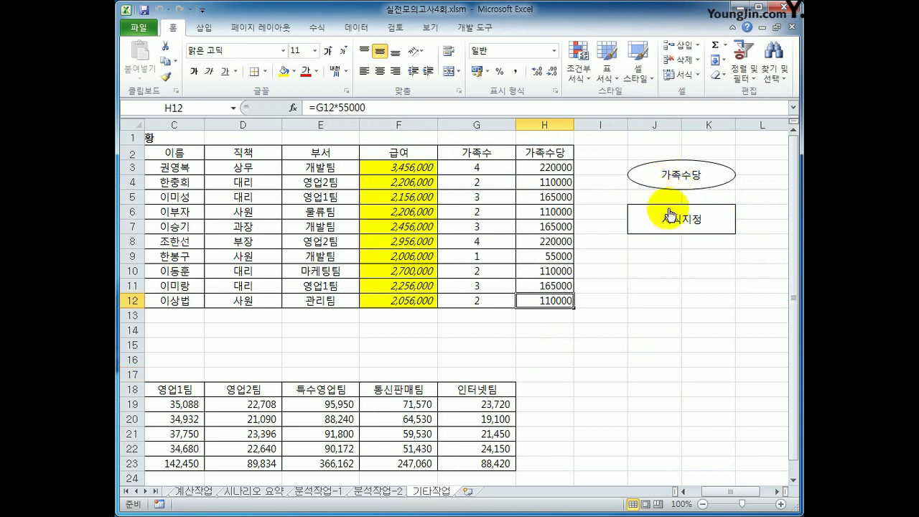
left_click(667, 284)
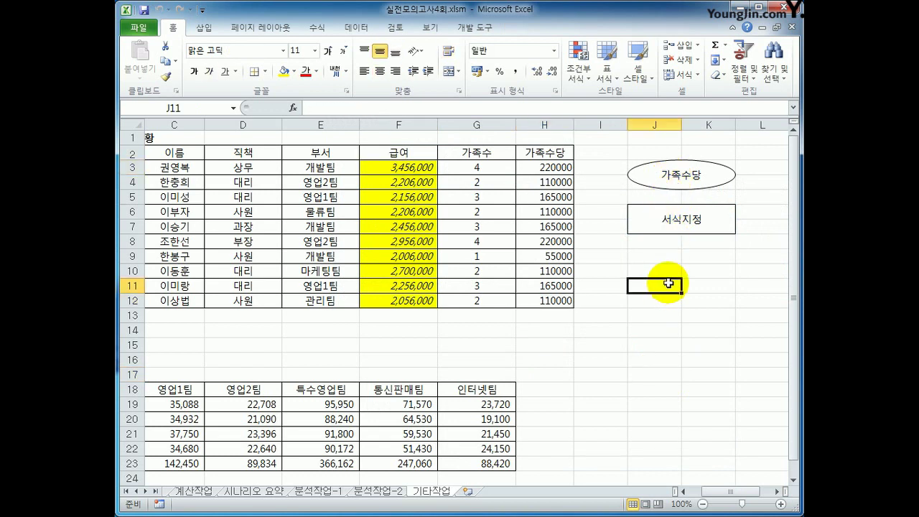
Delete the 2월 data series from the column chart below the sales table
scroll(652, 354, "down", 4)
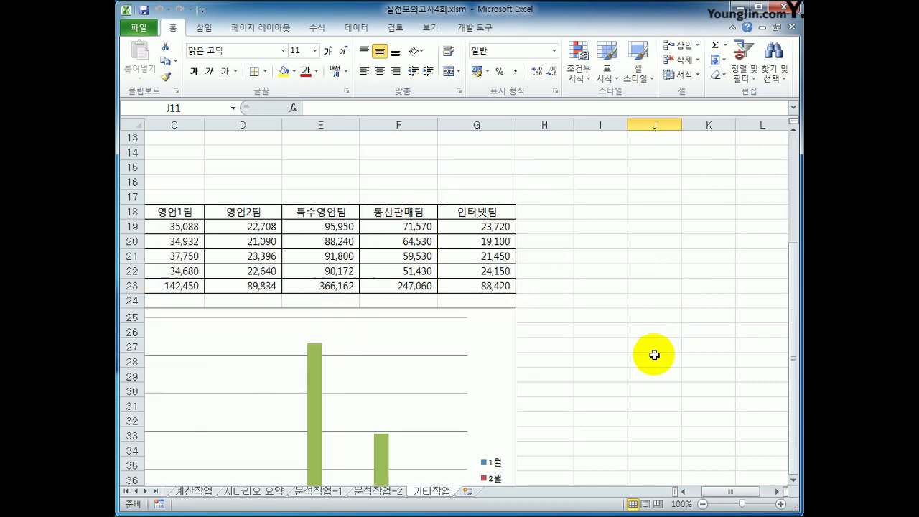
scroll(651, 354, "down", 2)
left_click_drag(729, 494, 690, 492)
scroll(664, 385, "down", 2)
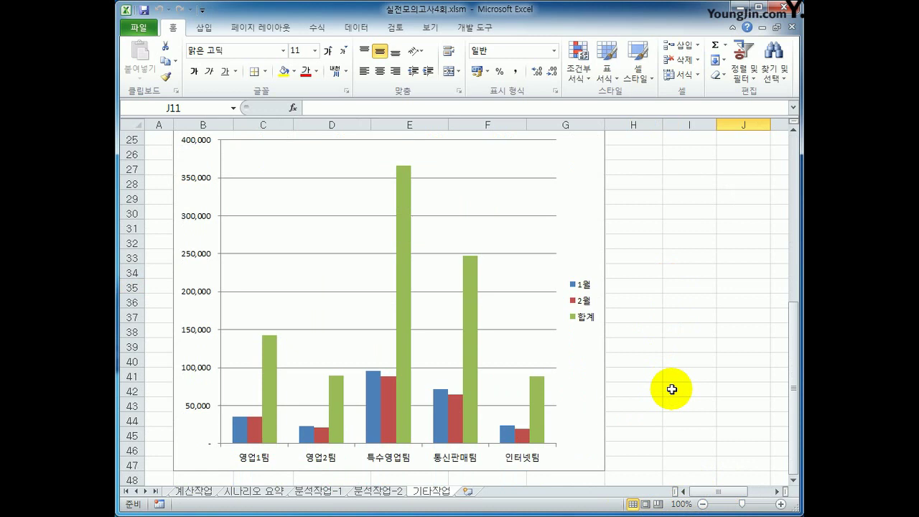
left_click(590, 233)
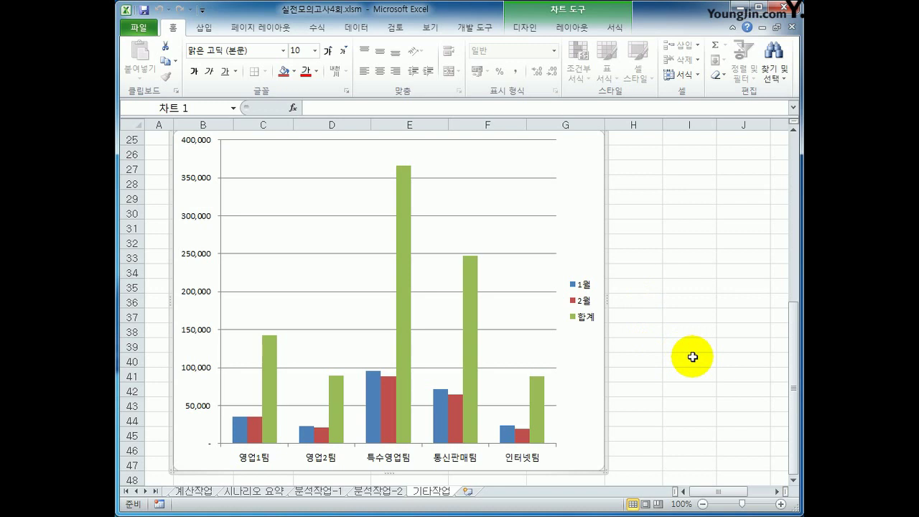
scroll(670, 349, "up", 1)
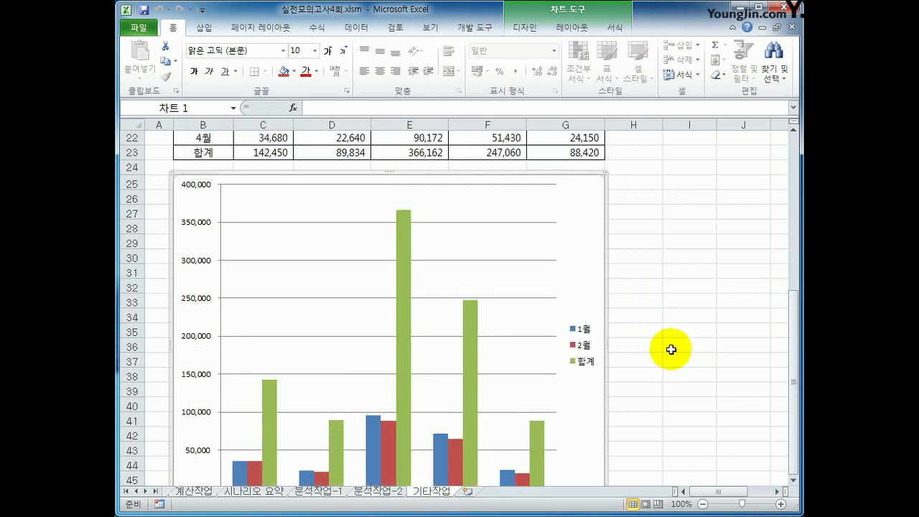
scroll(665, 346, "down", 1)
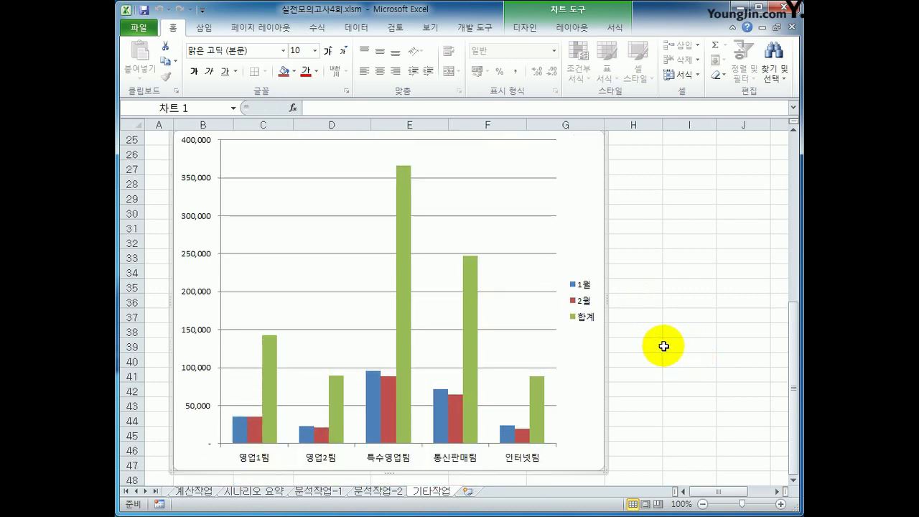
left_click(255, 431)
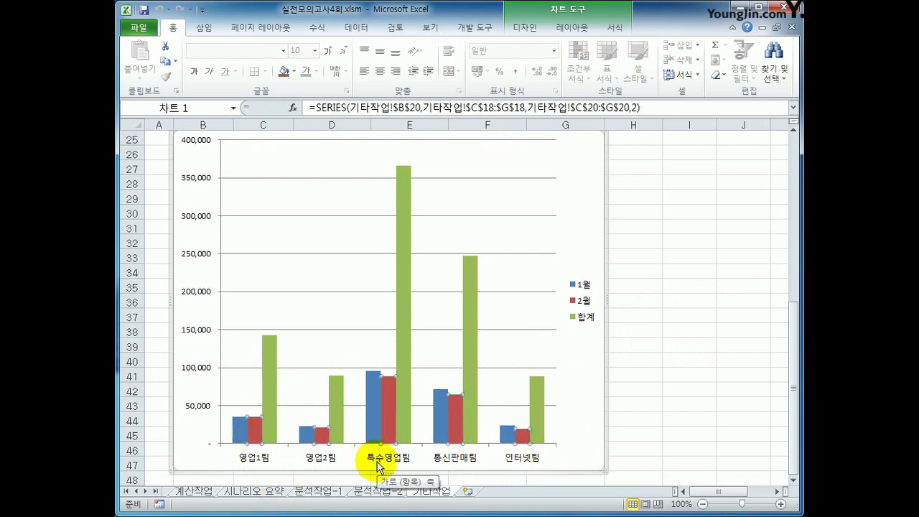
key("Delete")
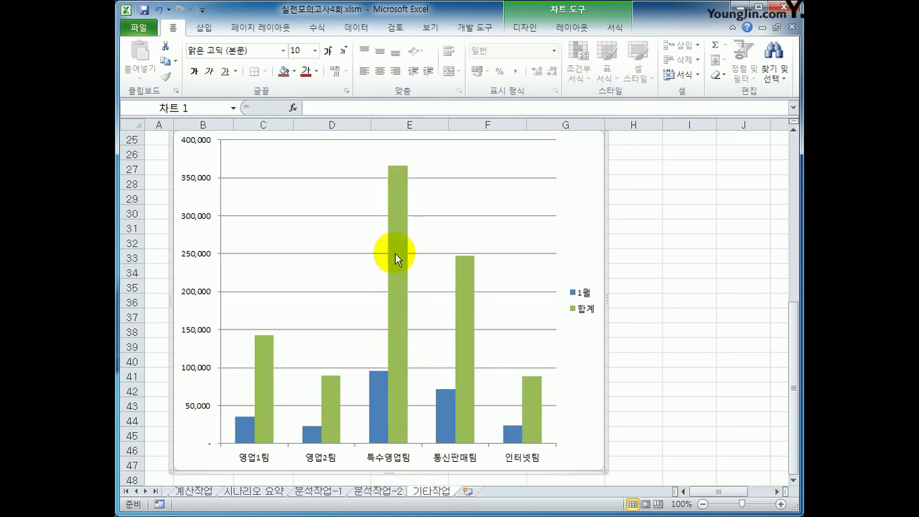
Change the chart type of the 합계 series to 표식이 있는 꺾은선형
left_click(396, 193)
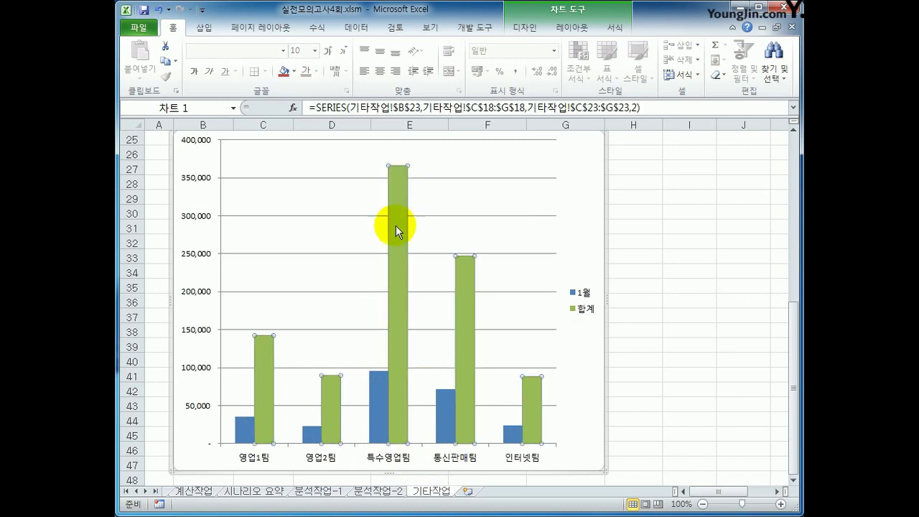
right_click(397, 180)
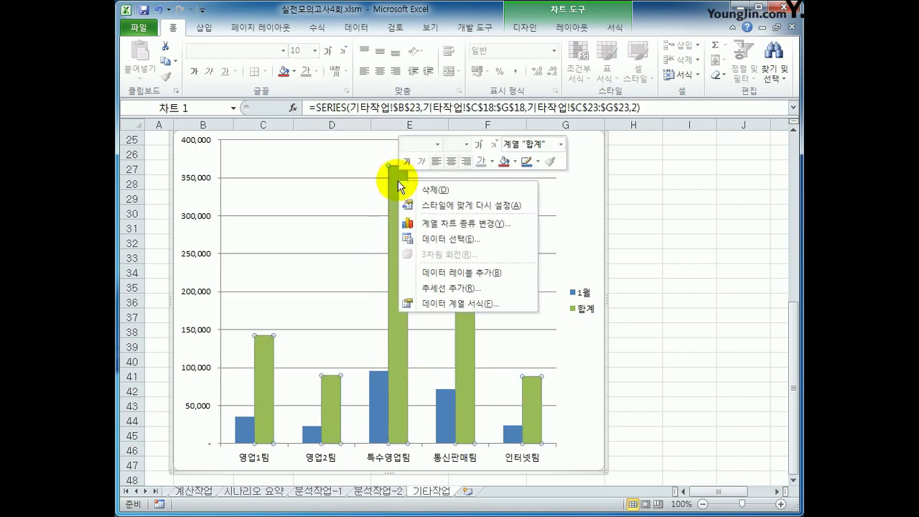
left_click(514, 224)
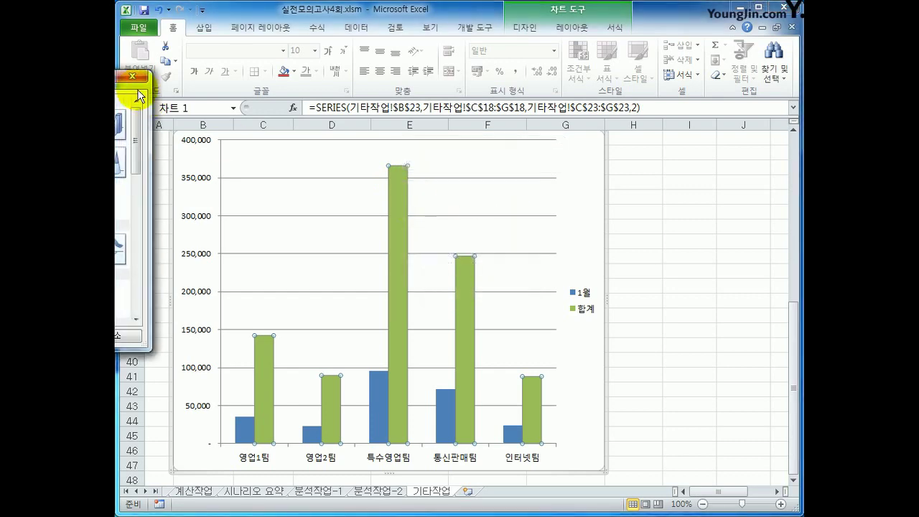
left_click_drag(319, 107, 567, 138)
left_click(509, 308)
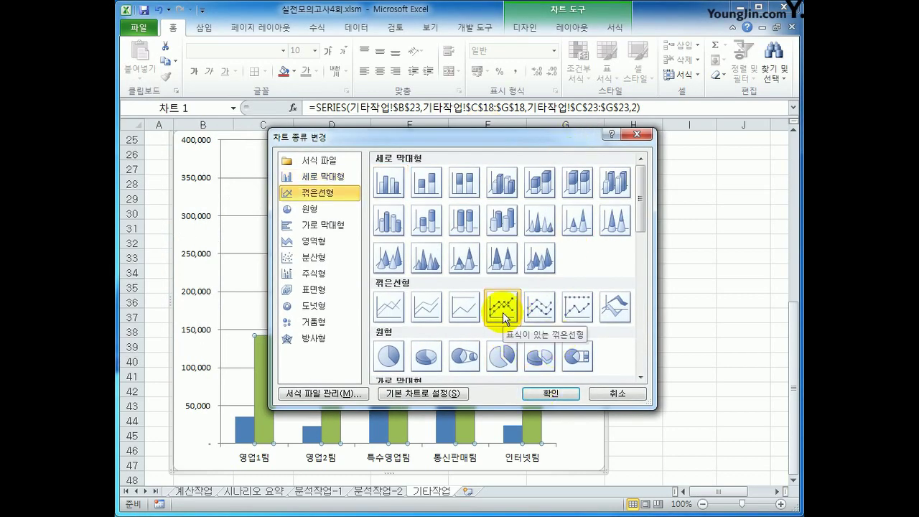
left_click(543, 392)
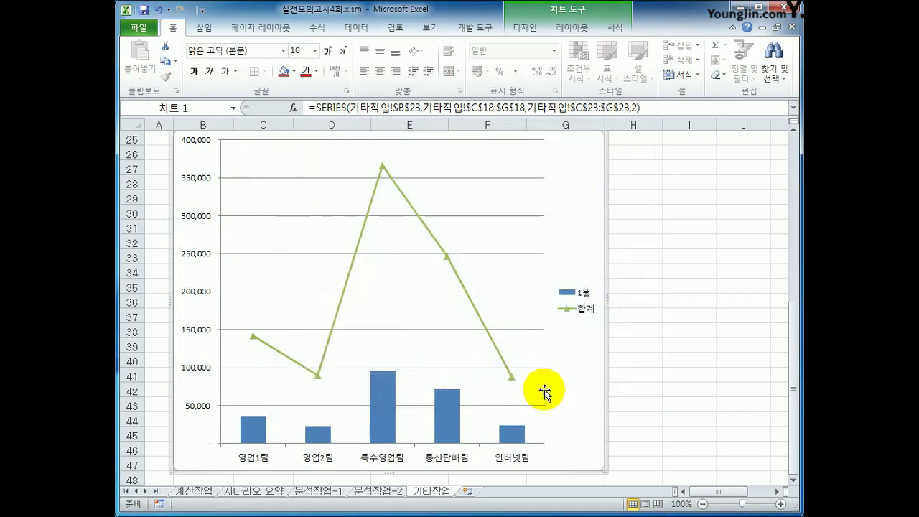
Plot the 합계 line series on the secondary axis (보조 축) and deselect the chart
left_click(382, 166)
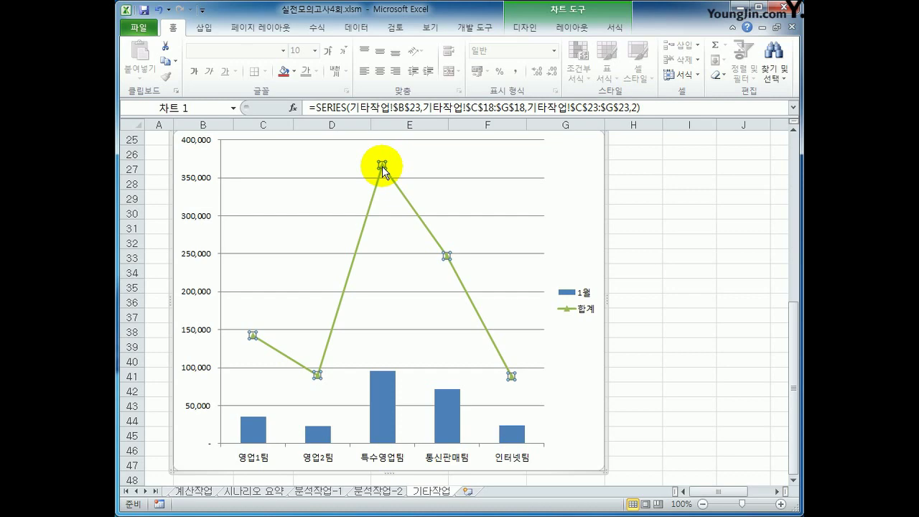
right_click(382, 167)
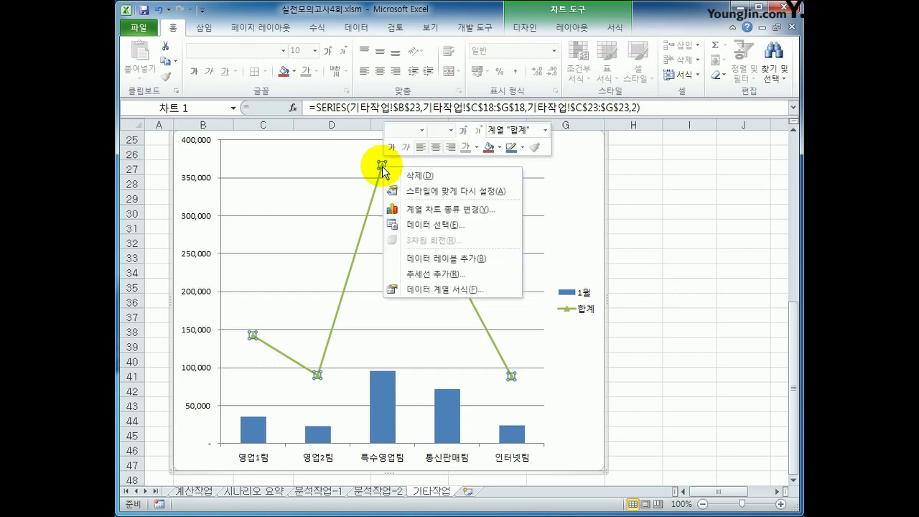
left_click(471, 287)
left_click(445, 157)
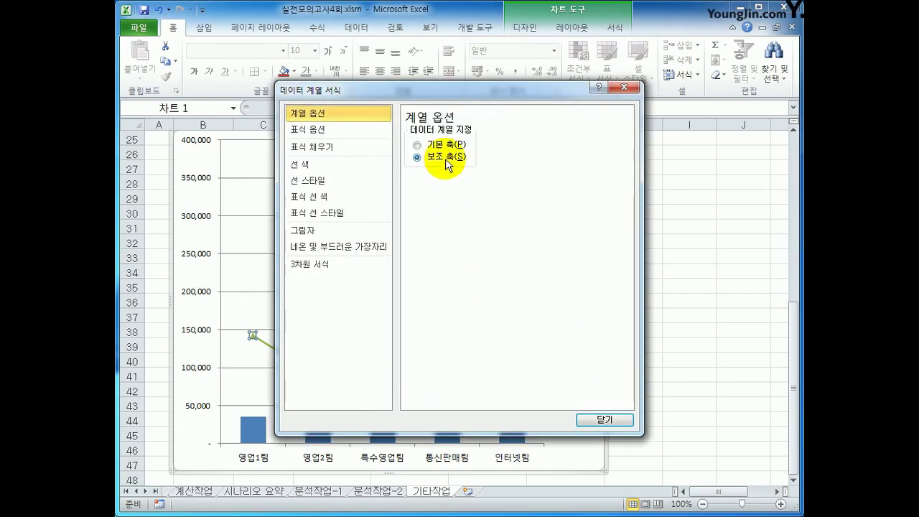
left_click(600, 422)
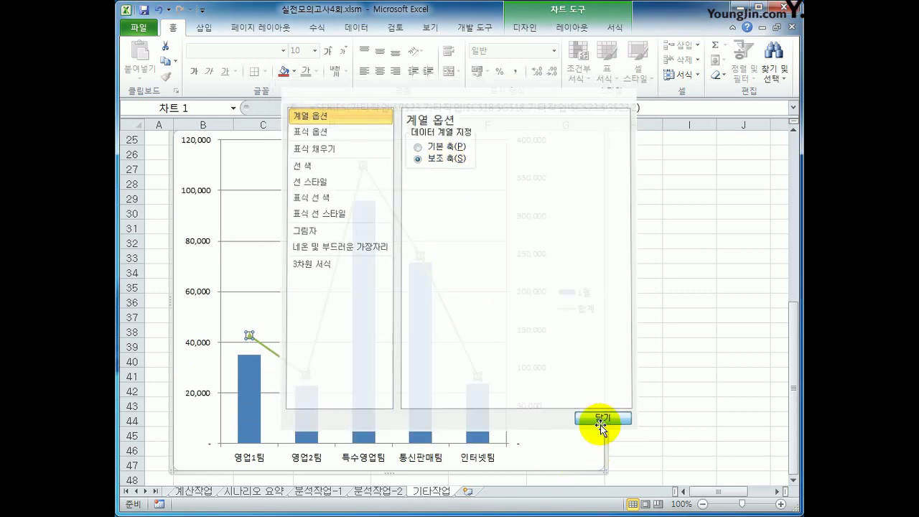
left_click(678, 416)
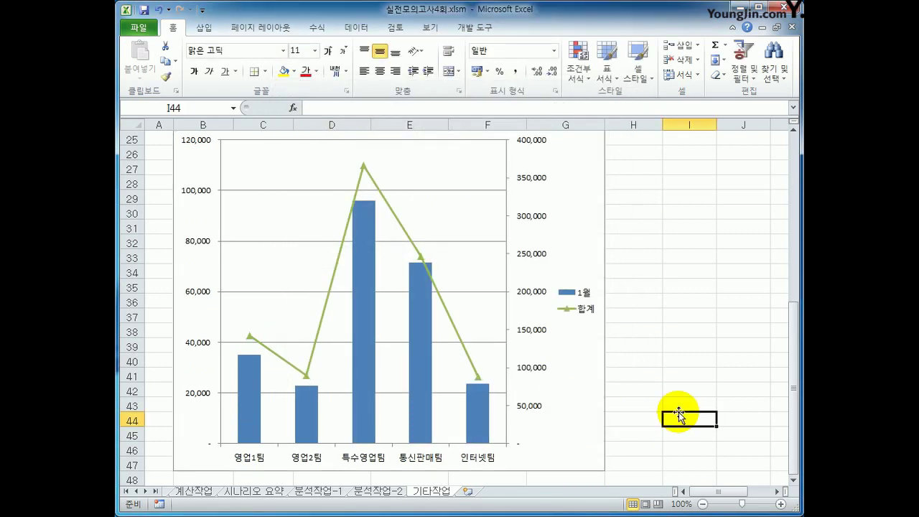
Add a chart title above the sales chart (차트 위) with the text 영업 현황
left_click(594, 215)
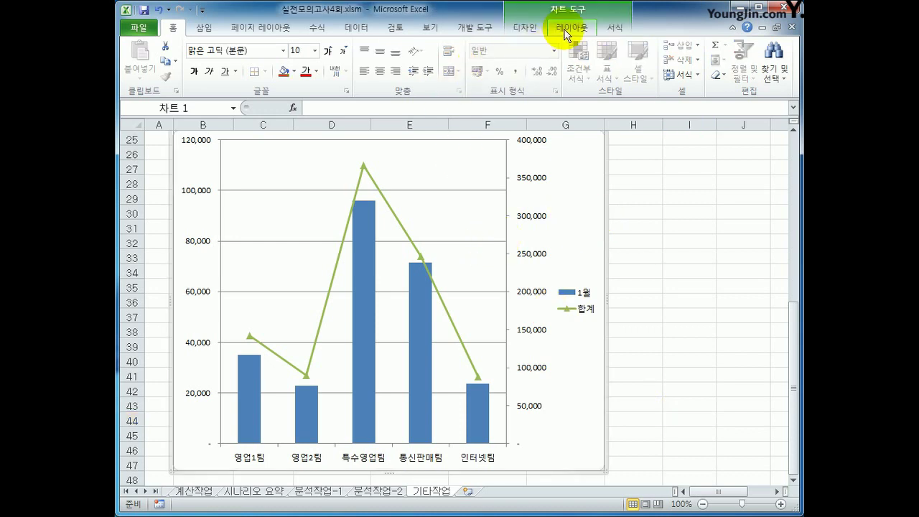
left_click(572, 29)
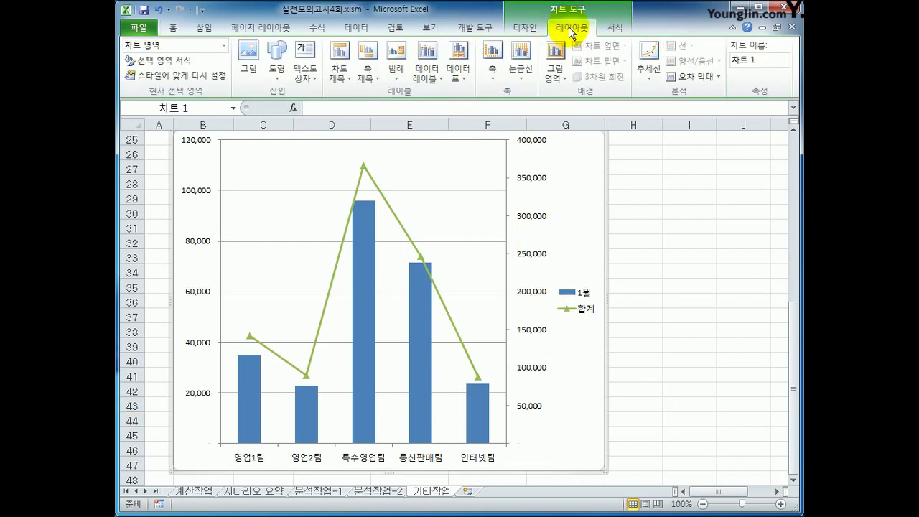
left_click(339, 68)
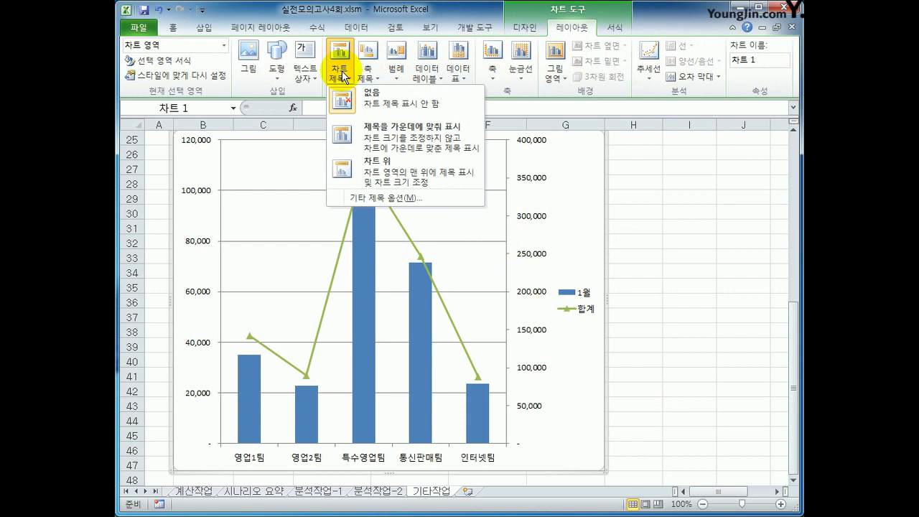
left_click(389, 165)
left_click_drag(345, 151, 425, 159)
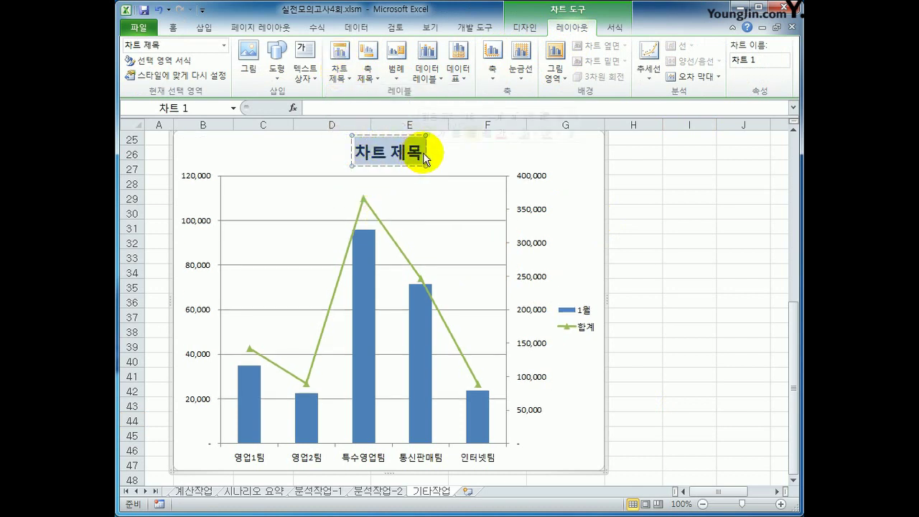
type("영업")
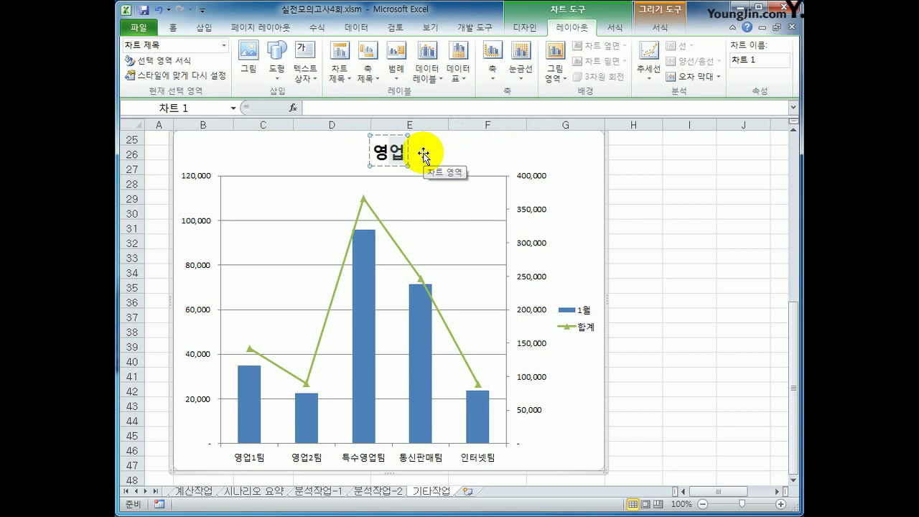
type(" 현황")
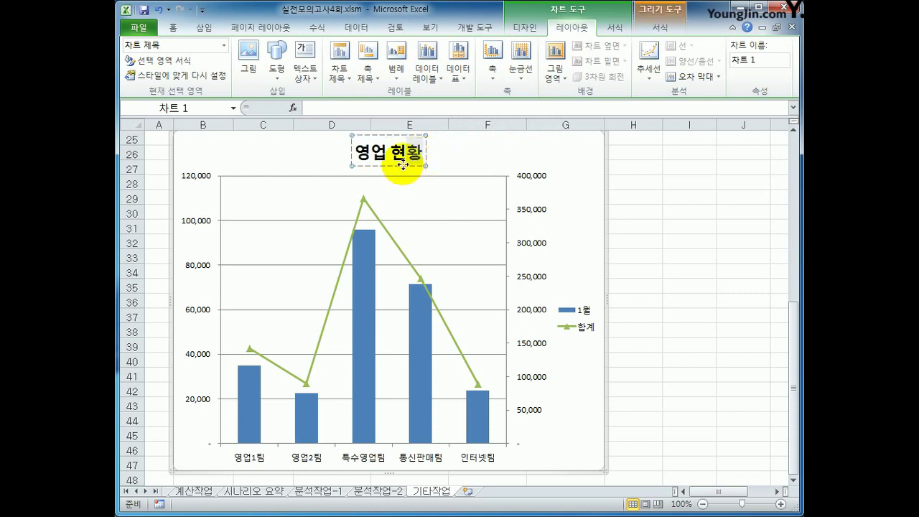
Format the chart title in 궁서, size 14 and italic, and deselect the chart
left_click(403, 164)
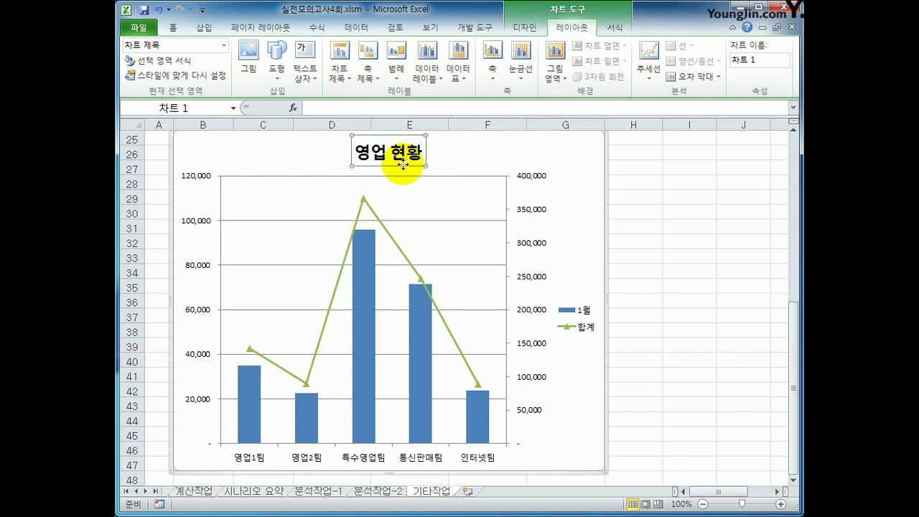
right_click(404, 165)
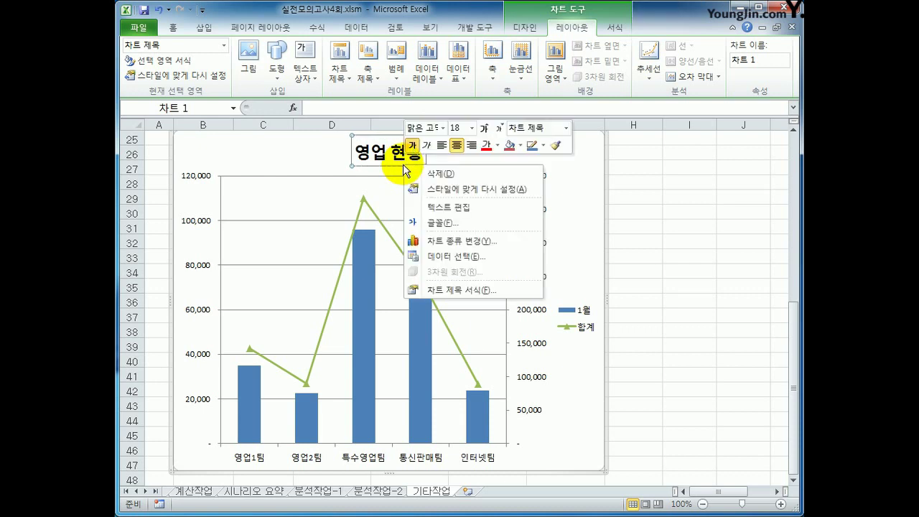
left_click(444, 129)
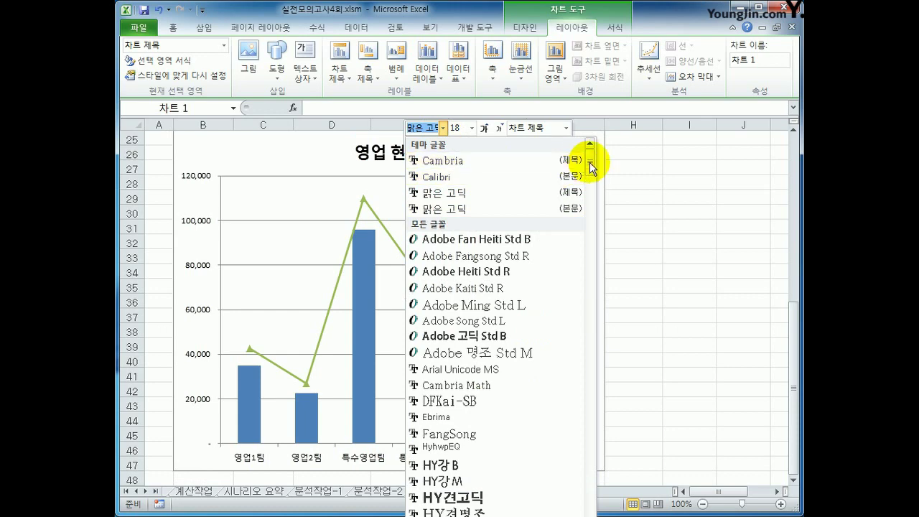
left_click_drag(589, 162, 591, 252)
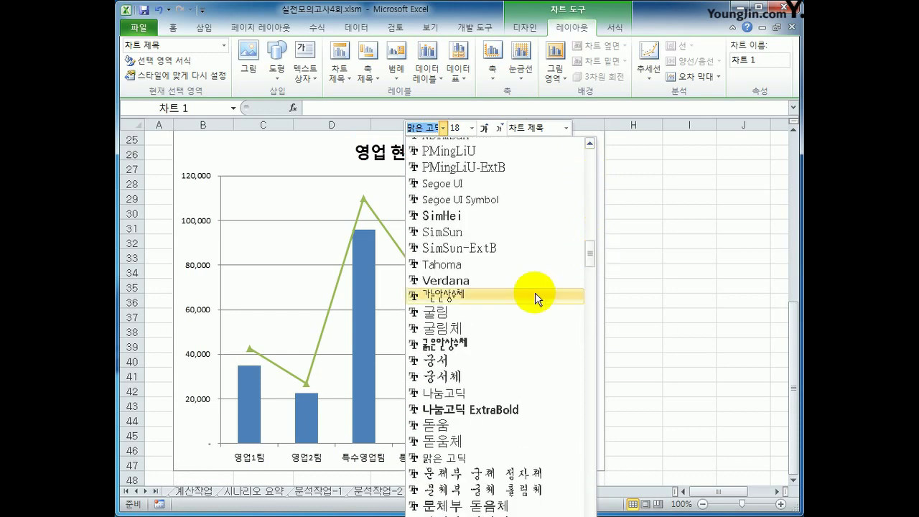
left_click(500, 359)
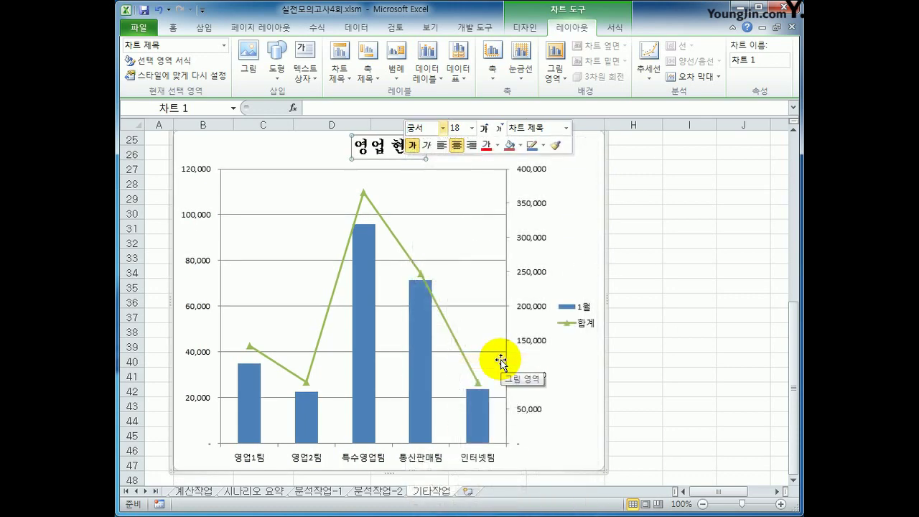
left_click(472, 128)
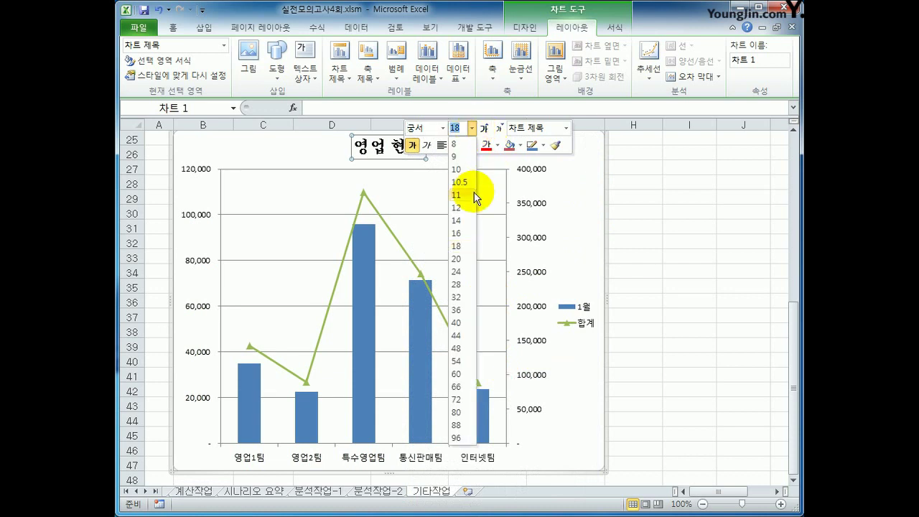
left_click(463, 221)
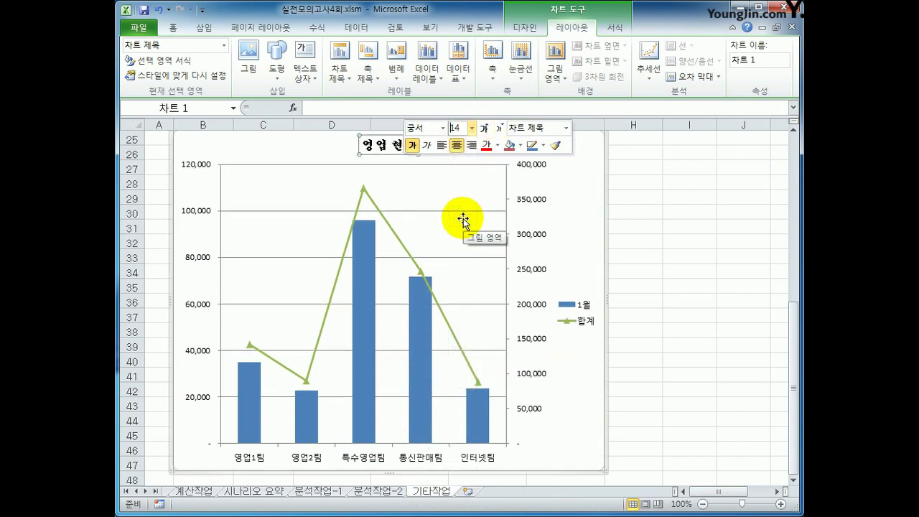
left_click(426, 147)
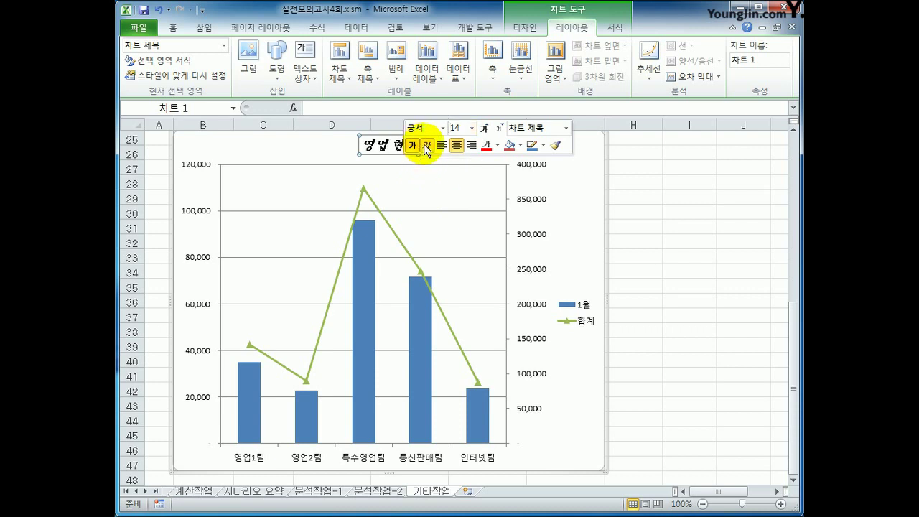
left_click(654, 275)
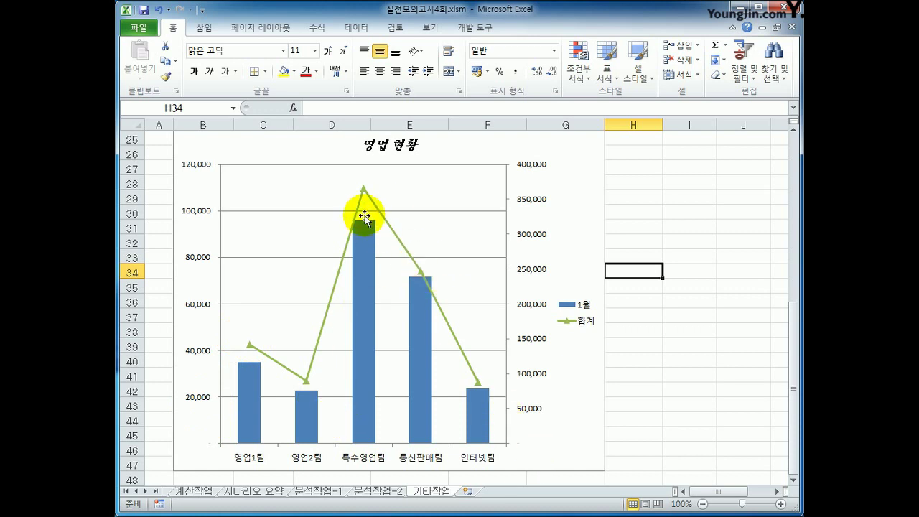
Add a data label to the right (오른쪽) of only the 특수영업팀 point in the 합계 series
left_click(363, 190)
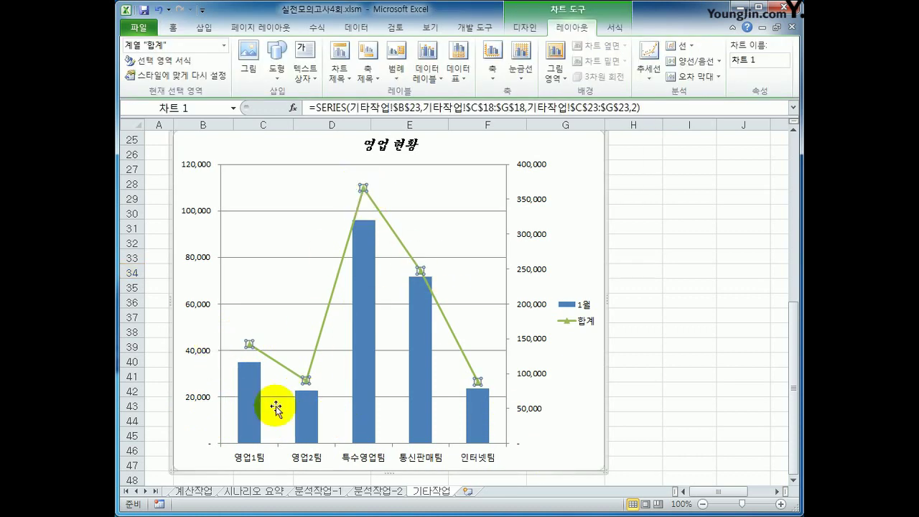
left_click(363, 189)
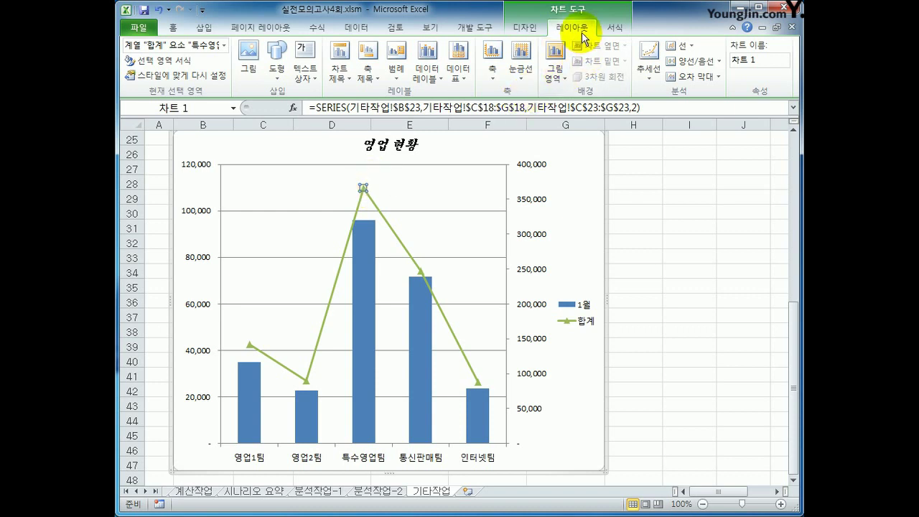
left_click(435, 68)
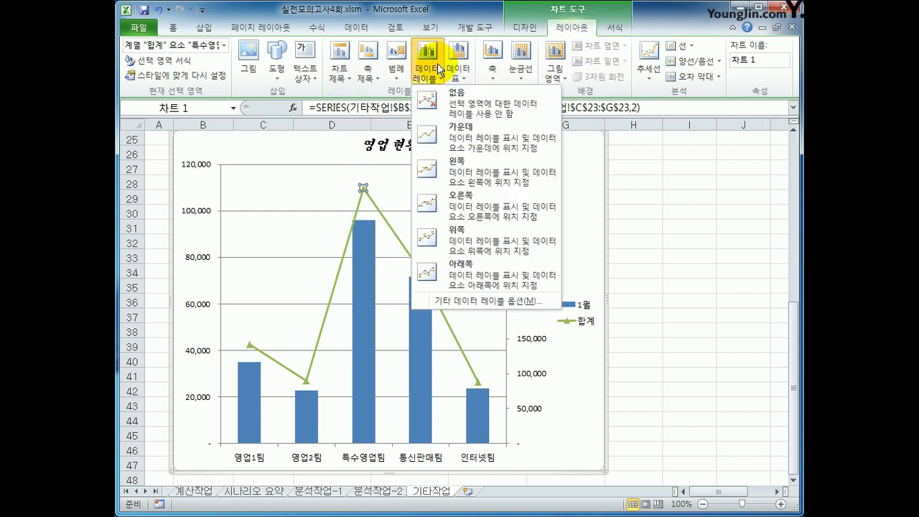
left_click(463, 201)
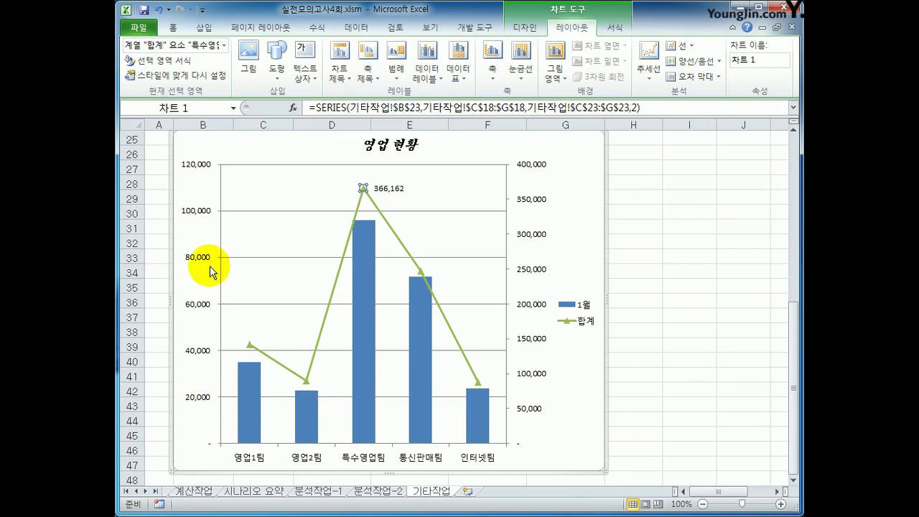
Set the display unit (표시 단위) of the primary vertical value axis to 천
left_click(201, 213)
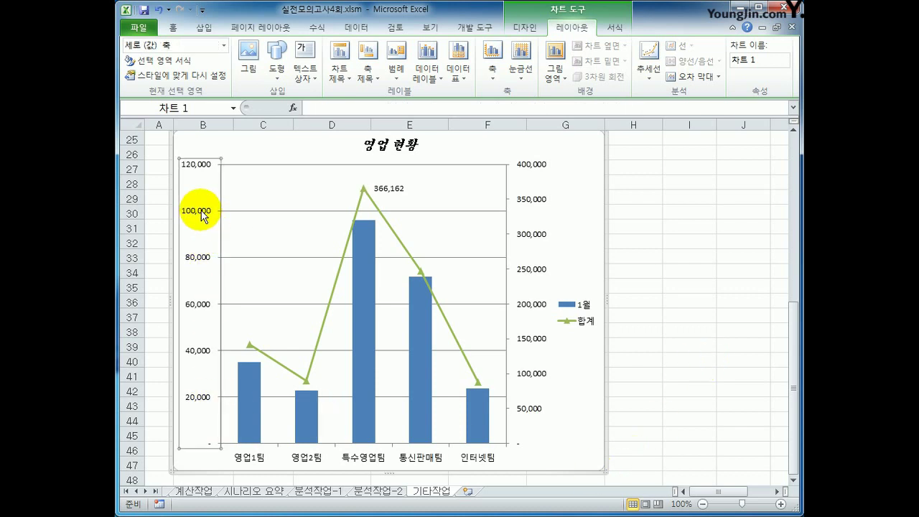
right_click(202, 214)
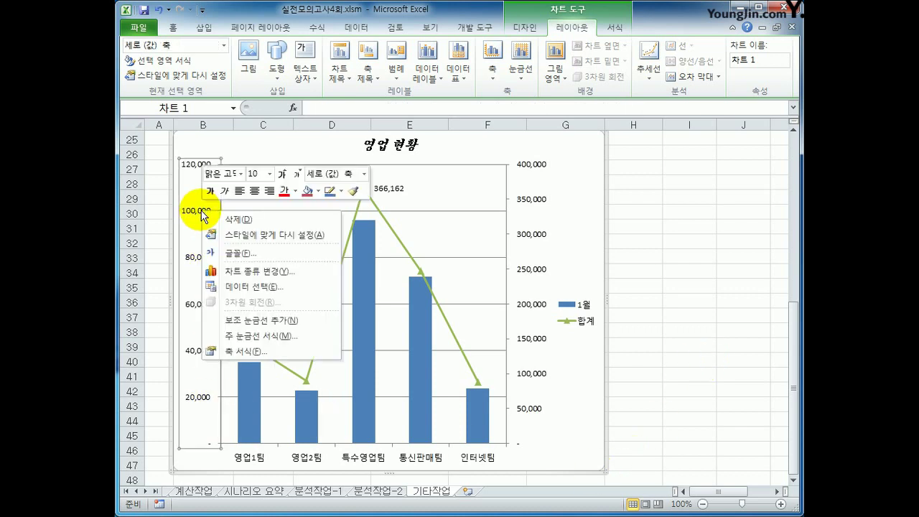
left_click(287, 351)
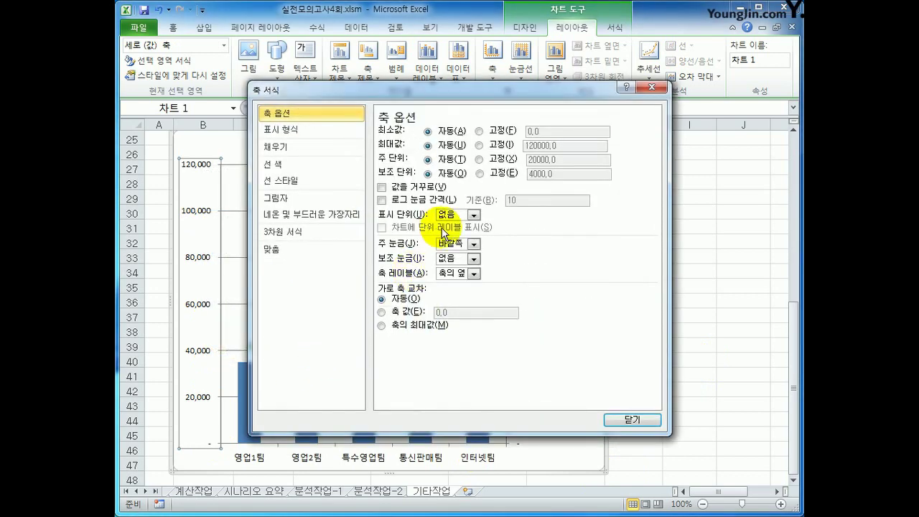
left_click(474, 215)
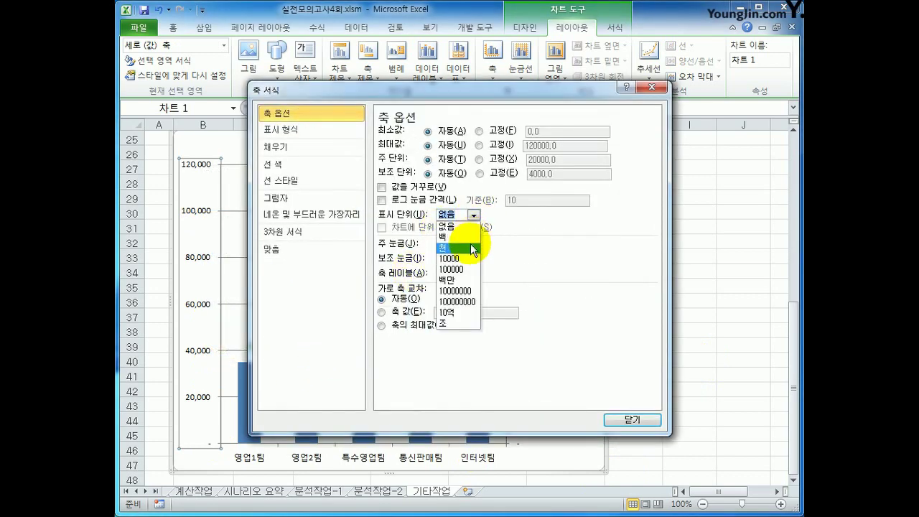
left_click(470, 247)
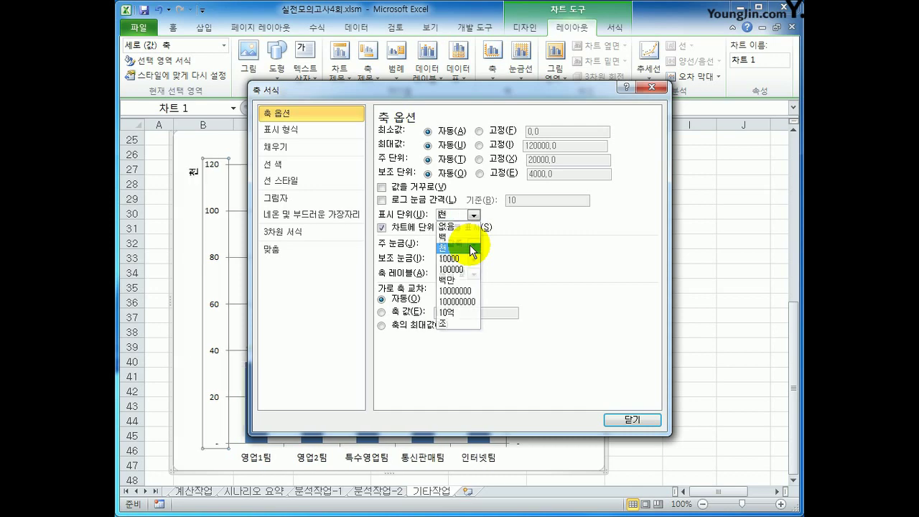
left_click(615, 419)
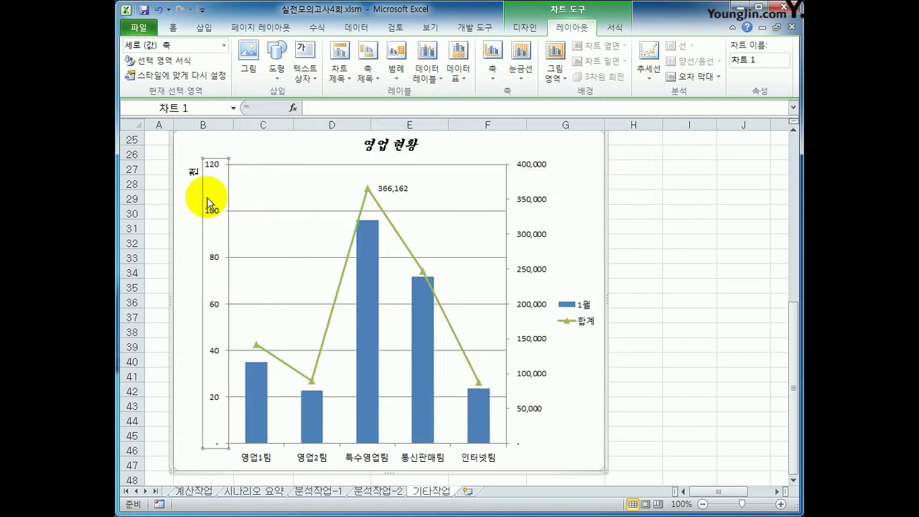
Set the text direction of the axis's 천 unit label to 가로 and deselect the chart
left_click(192, 172)
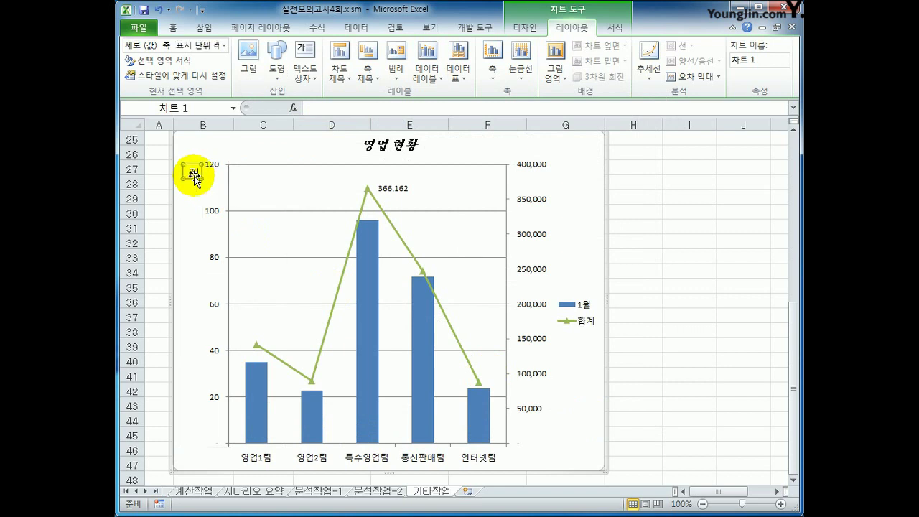
right_click(192, 172)
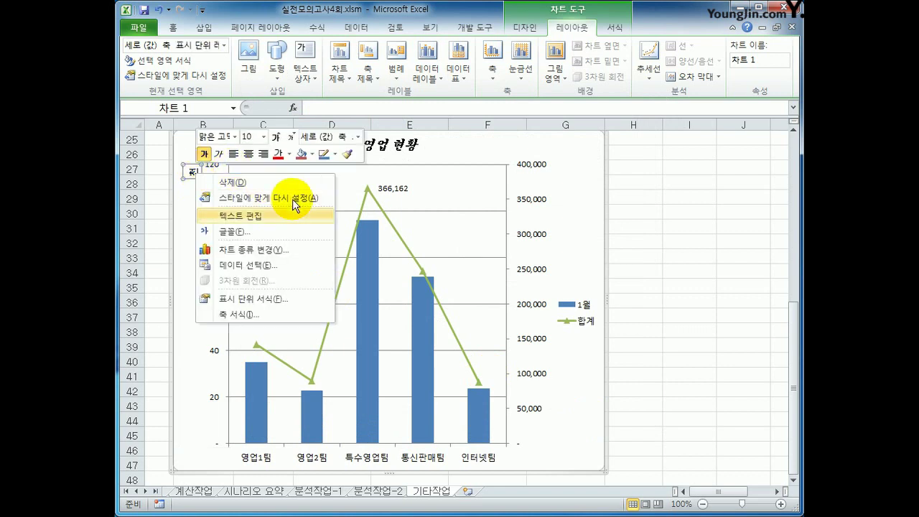
left_click(309, 304)
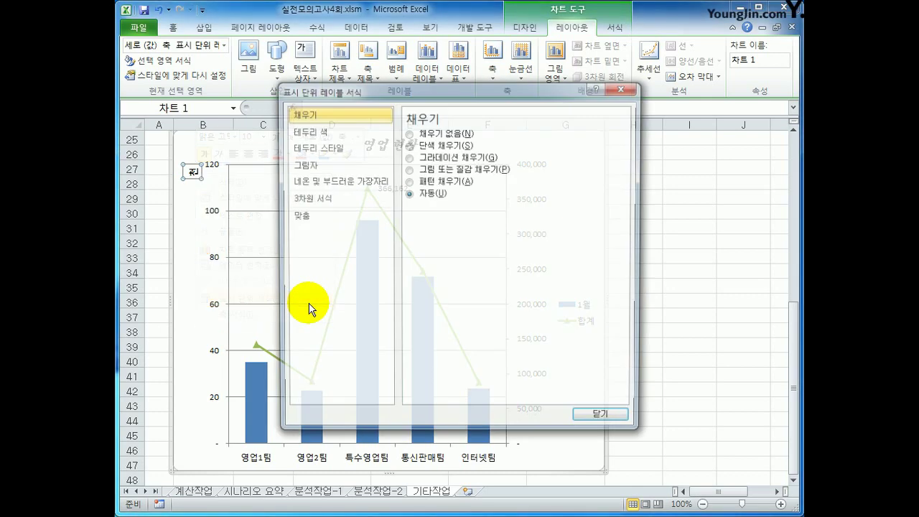
left_click(312, 219)
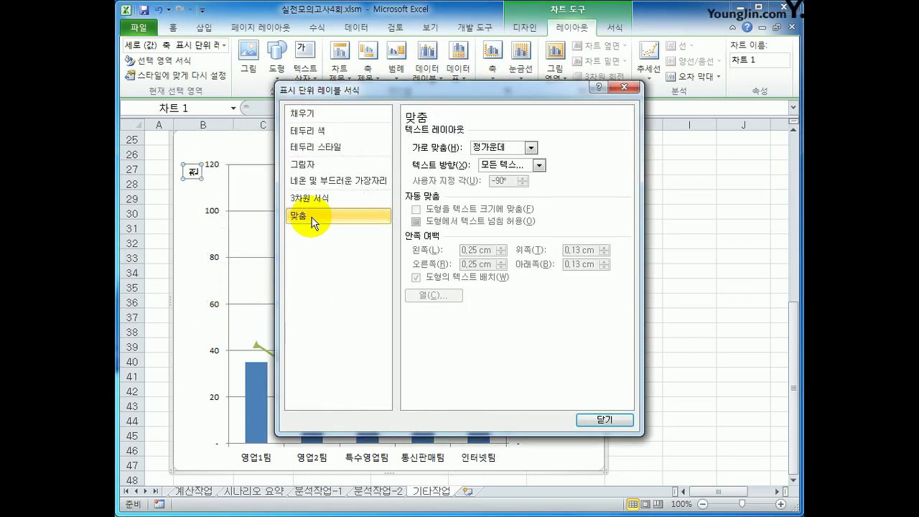
left_click(539, 165)
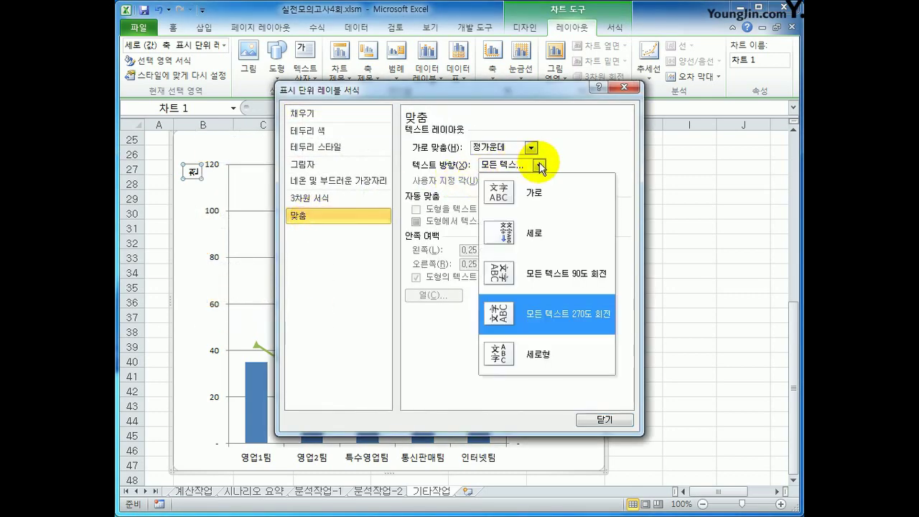
left_click(539, 192)
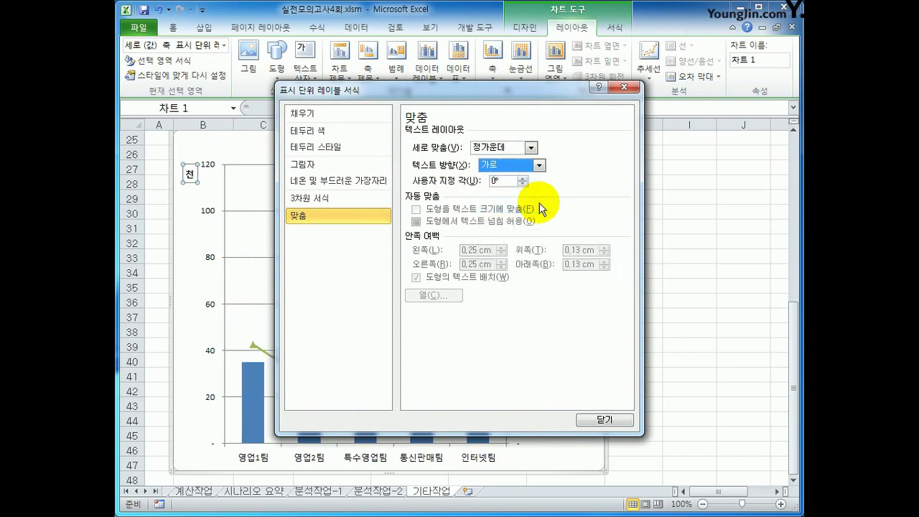
left_click(603, 423)
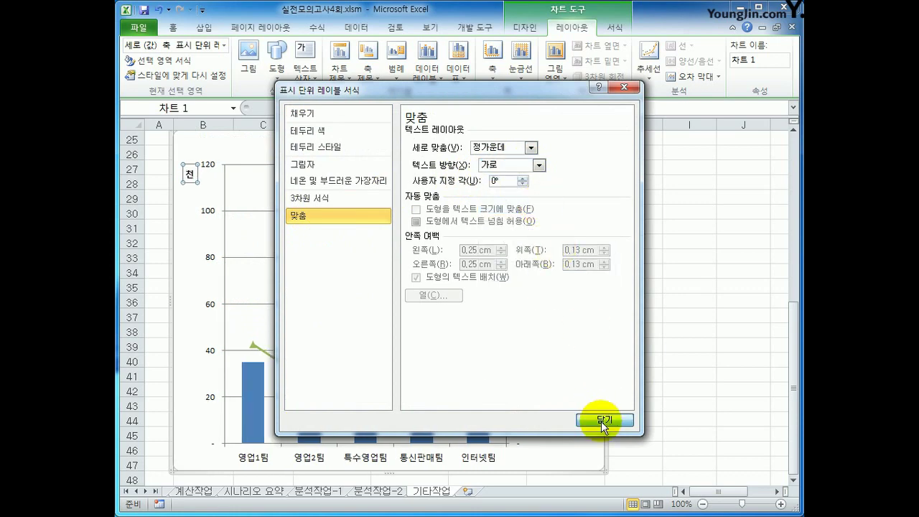
left_click(664, 390)
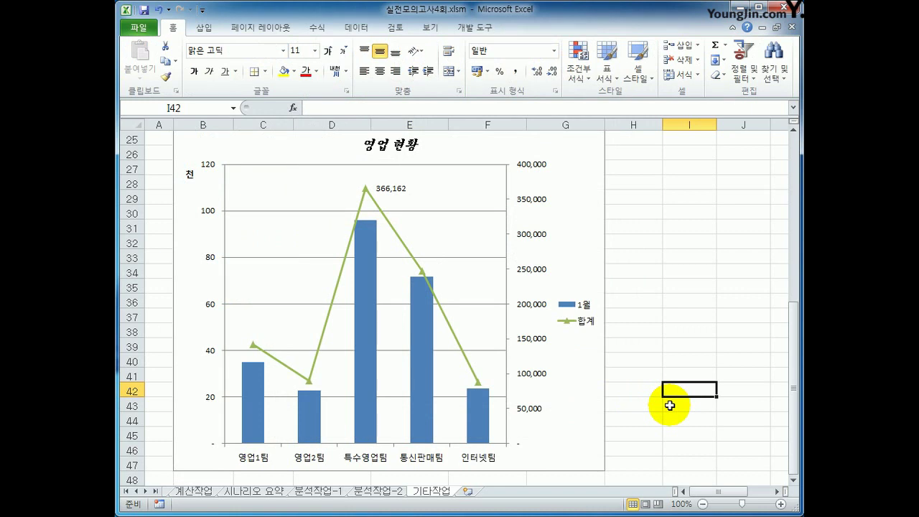
Move the chart to a new chart sheet named 차트작업, checking the 기타작업 sheet and returning to the chart sheet
left_click(585, 374)
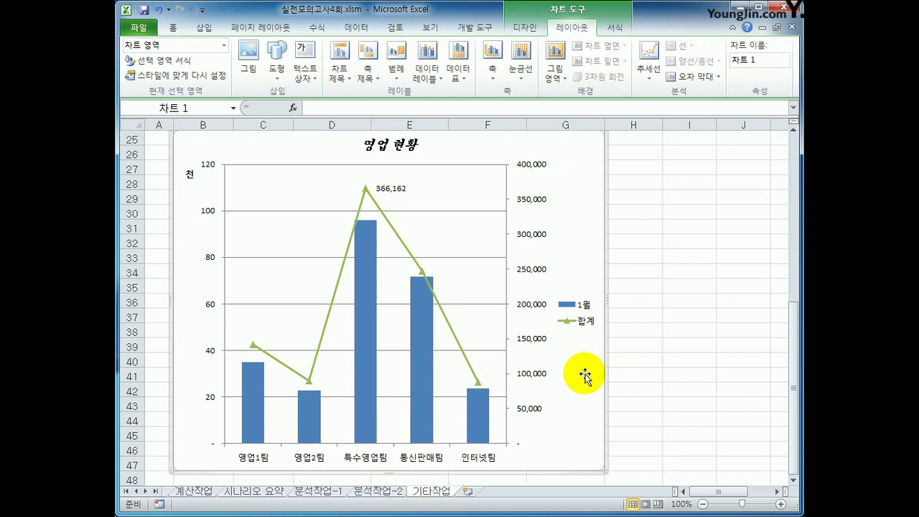
right_click(565, 180)
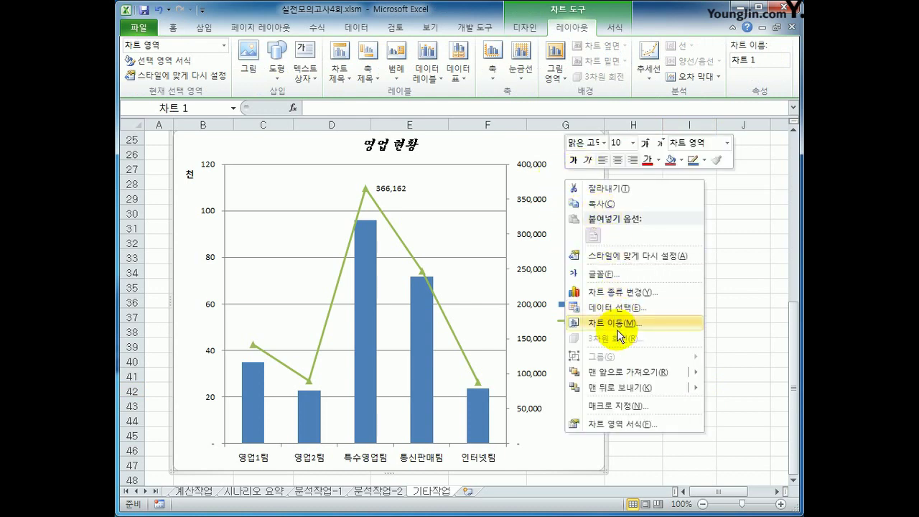
left_click(618, 324)
left_click_drag(568, 270, 472, 242)
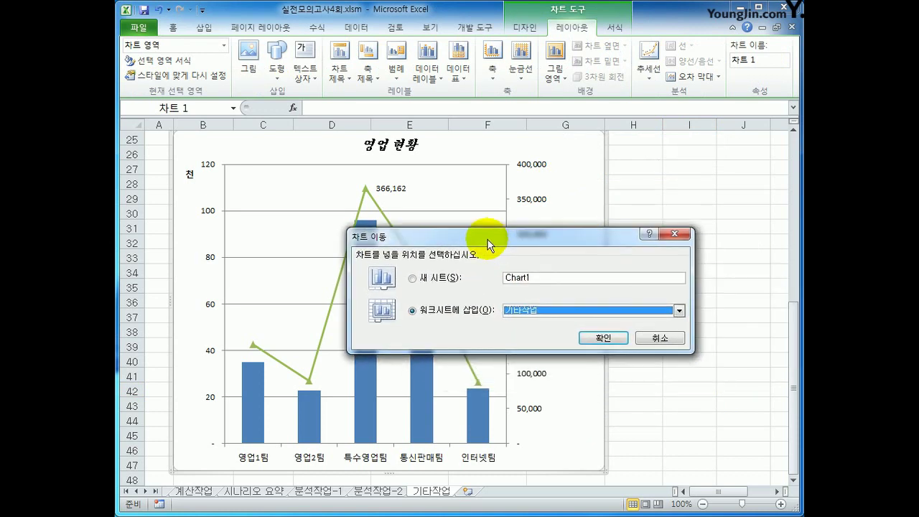
left_click(447, 280)
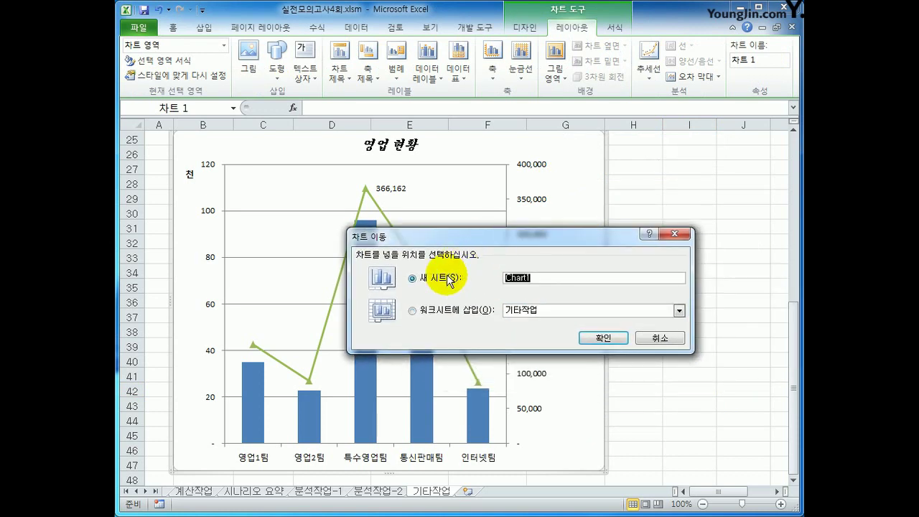
type("차트작ㅇ")
left_click(596, 337)
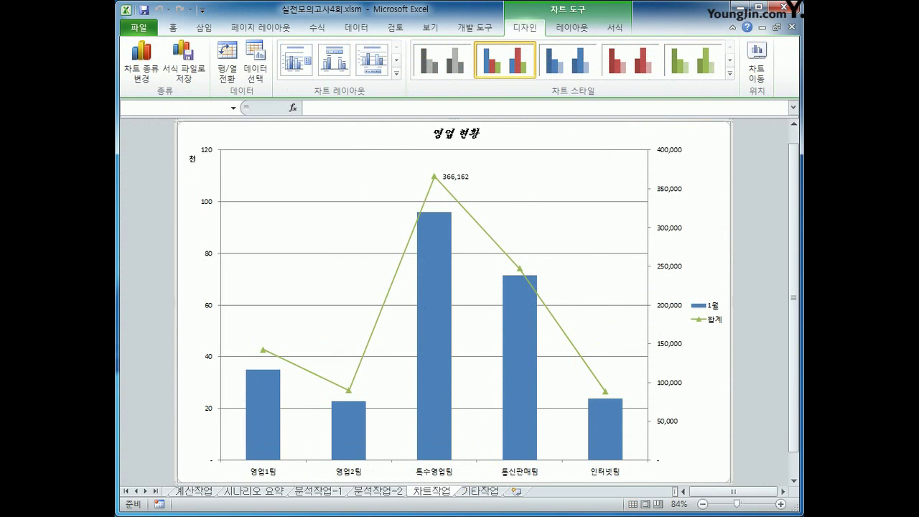
left_click(483, 492)
left_click(429, 494)
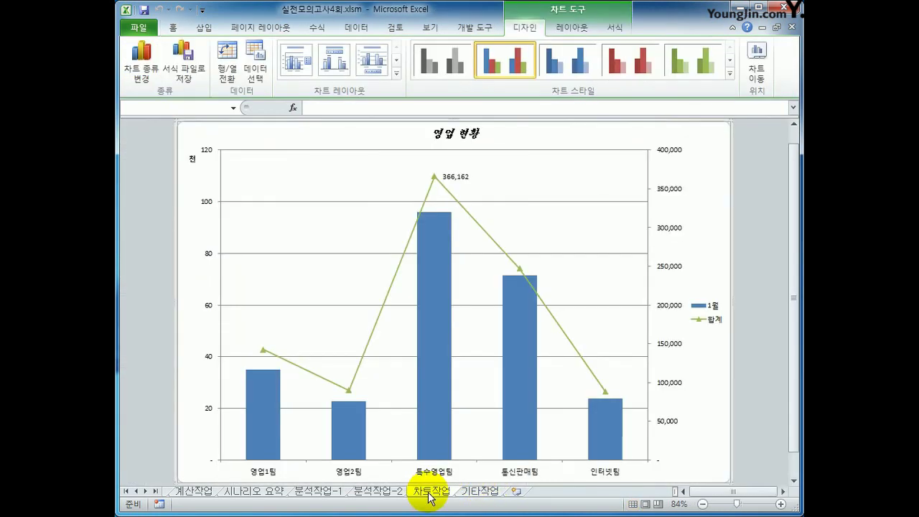